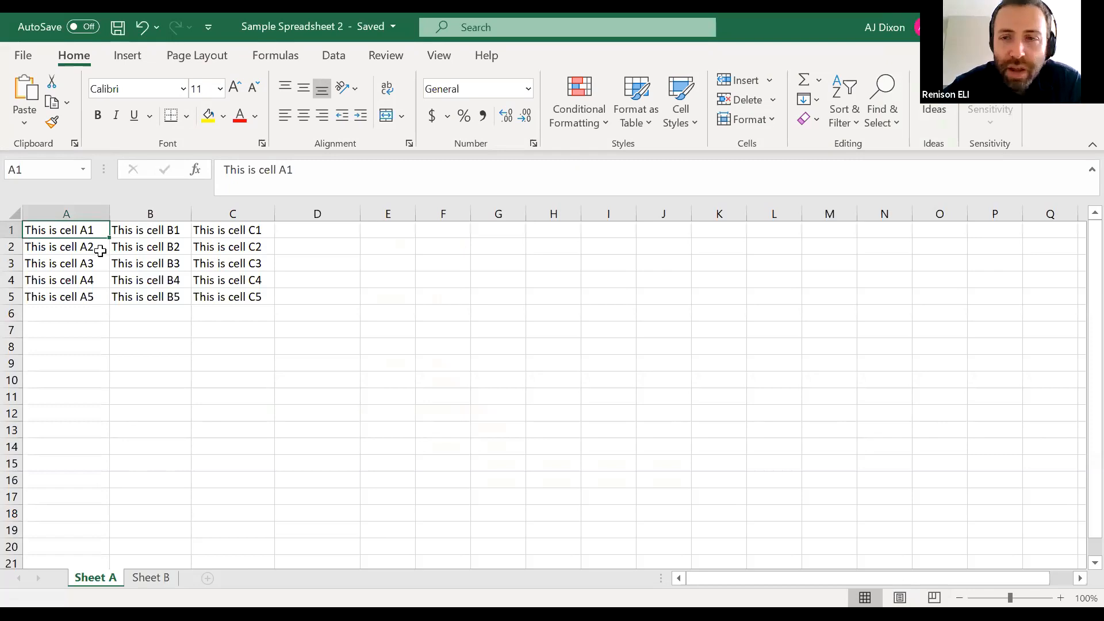
Format A1:C5 as a table with headers, using the blue-header style in the second row of the Light styles
{"action": "left_click_drag", "start_coordinate": [74, 230], "coordinate": [233, 294]}
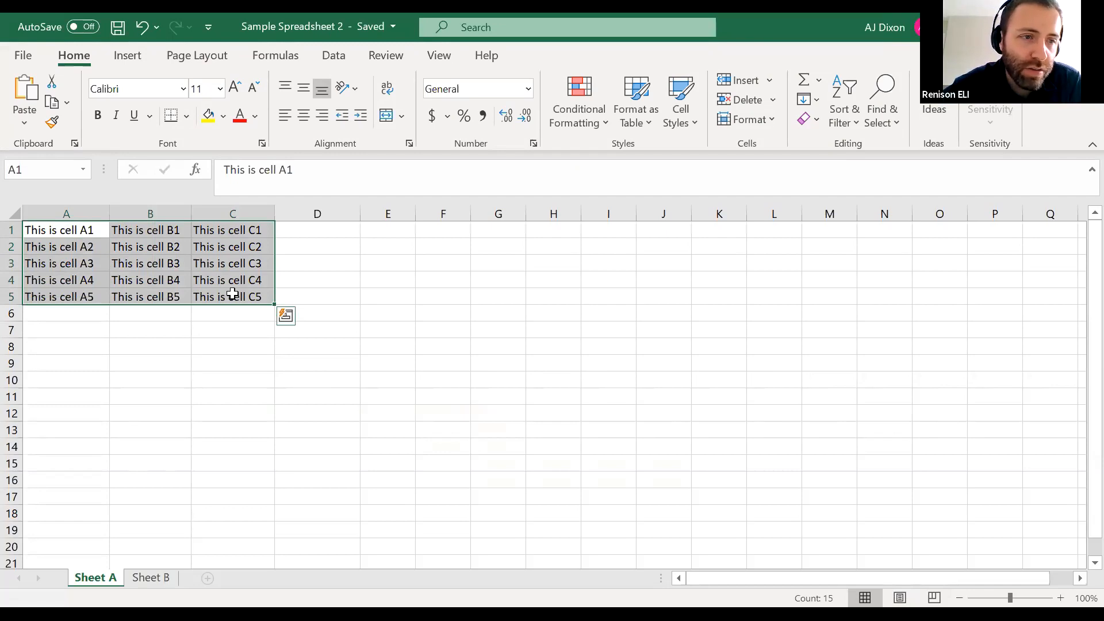
{"action": "left_click", "coordinate": [67, 262]}
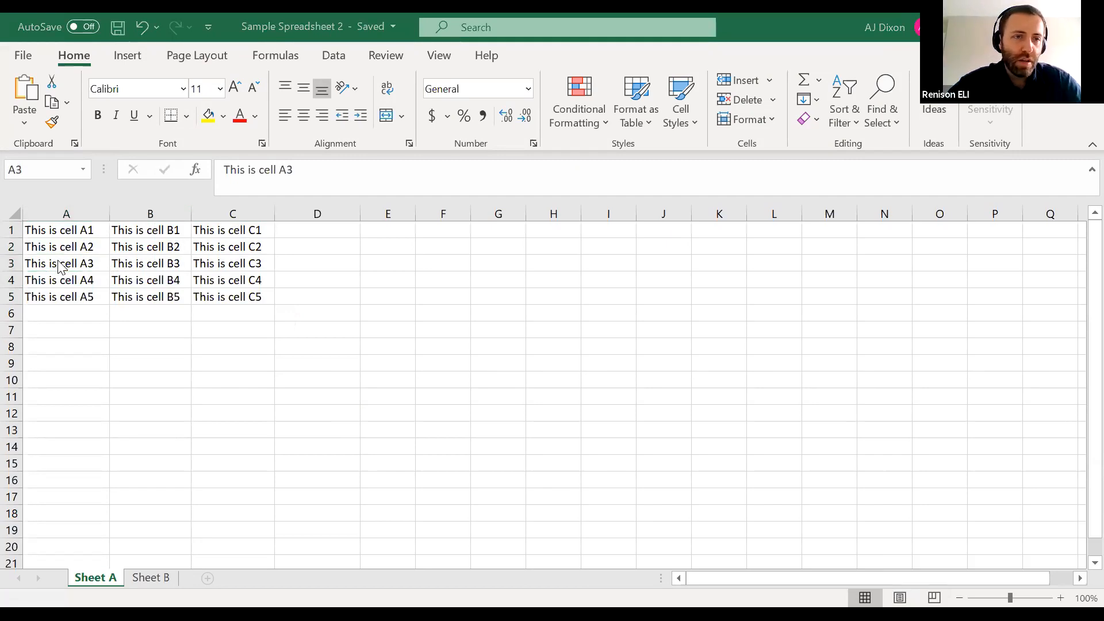
{"action": "left_click_drag", "start_coordinate": [63, 232], "coordinate": [244, 297]}
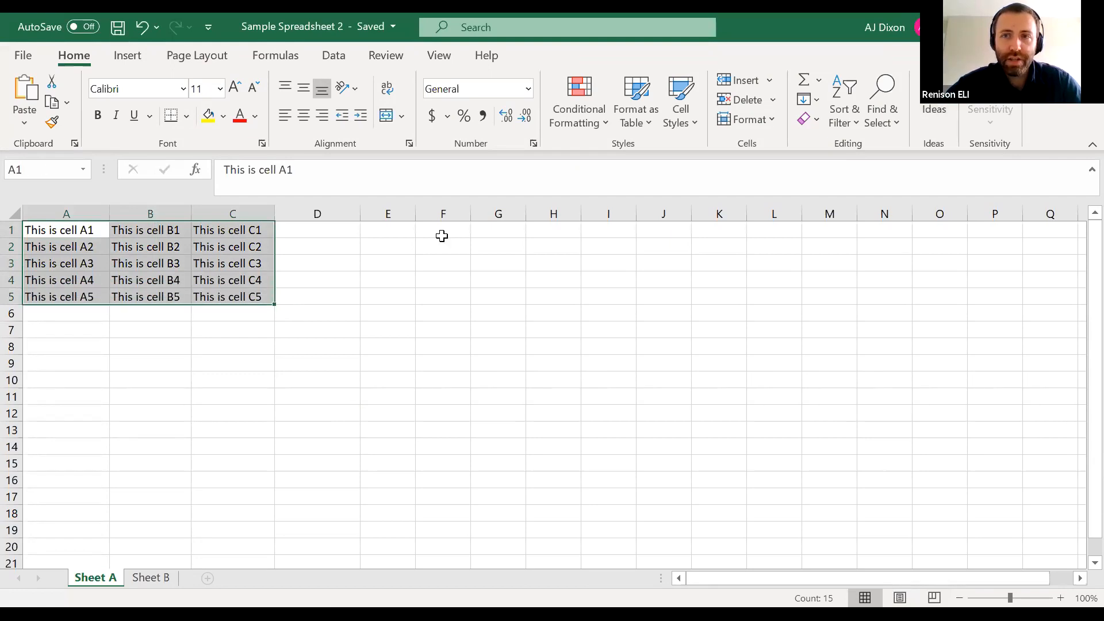
{"action": "left_click", "coordinate": [651, 100]}
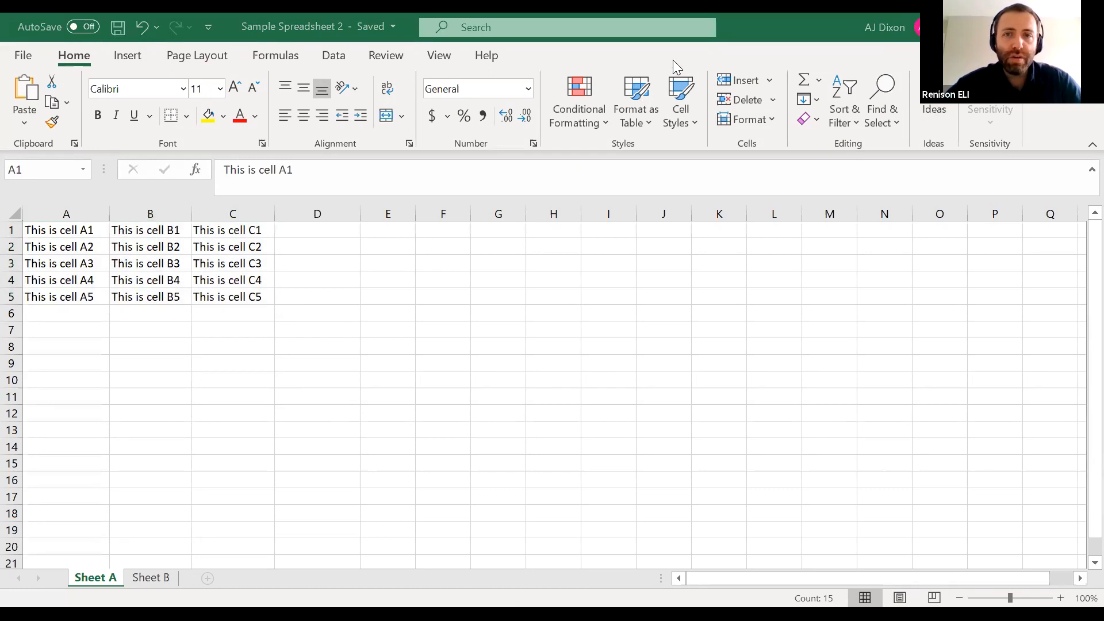
{"action": "left_click", "coordinate": [639, 93]}
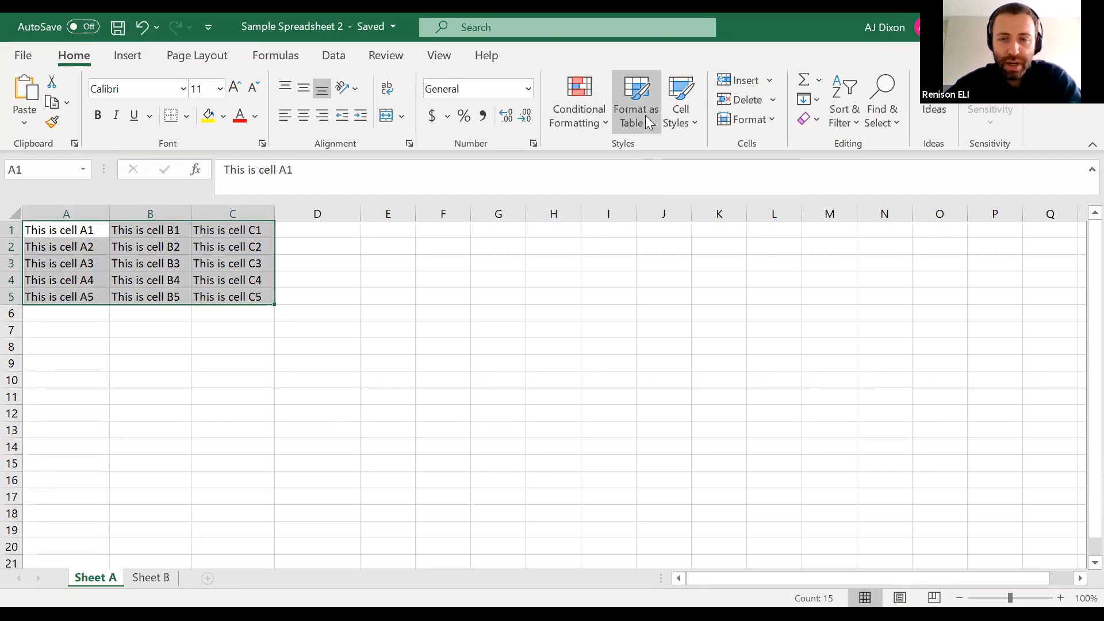
{"action": "left_click", "coordinate": [645, 115]}
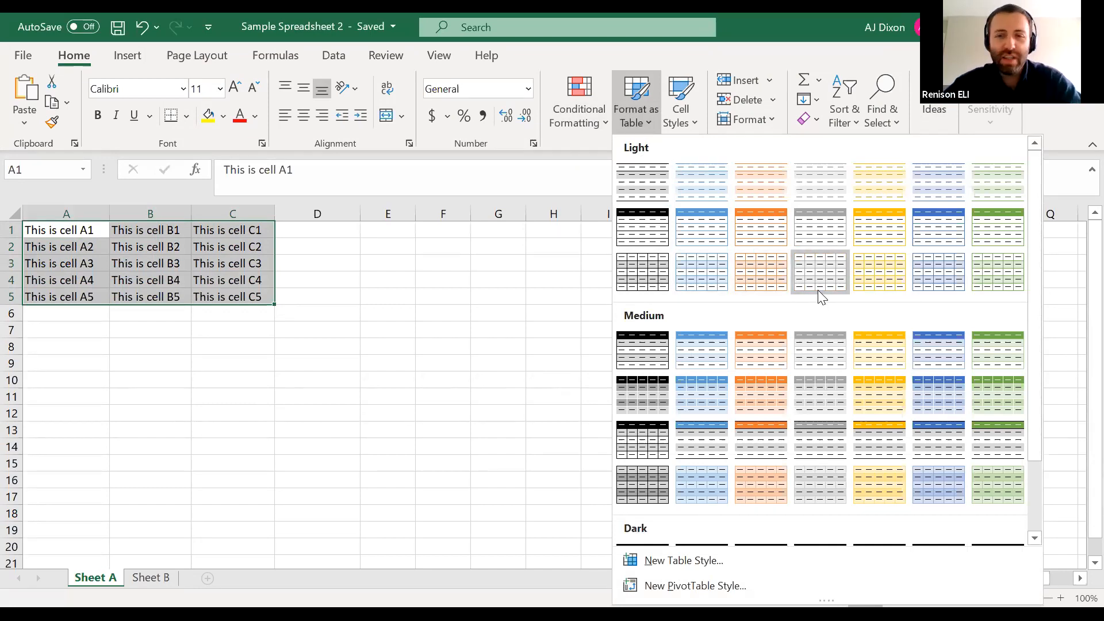
{"action": "left_click", "coordinate": [698, 219]}
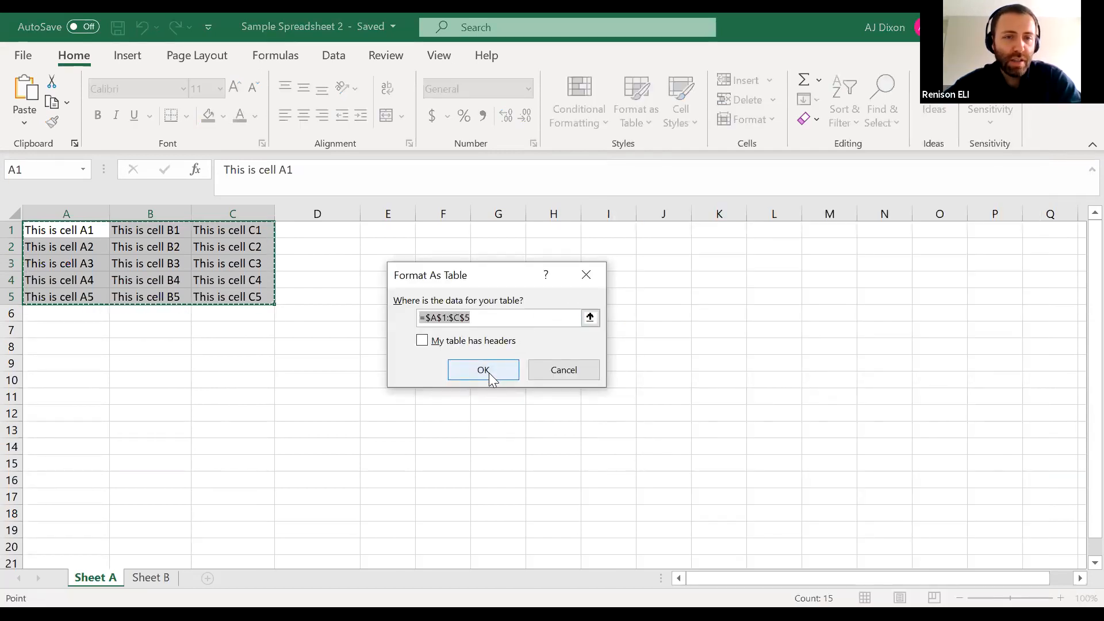
{"action": "left_click", "coordinate": [422, 340]}
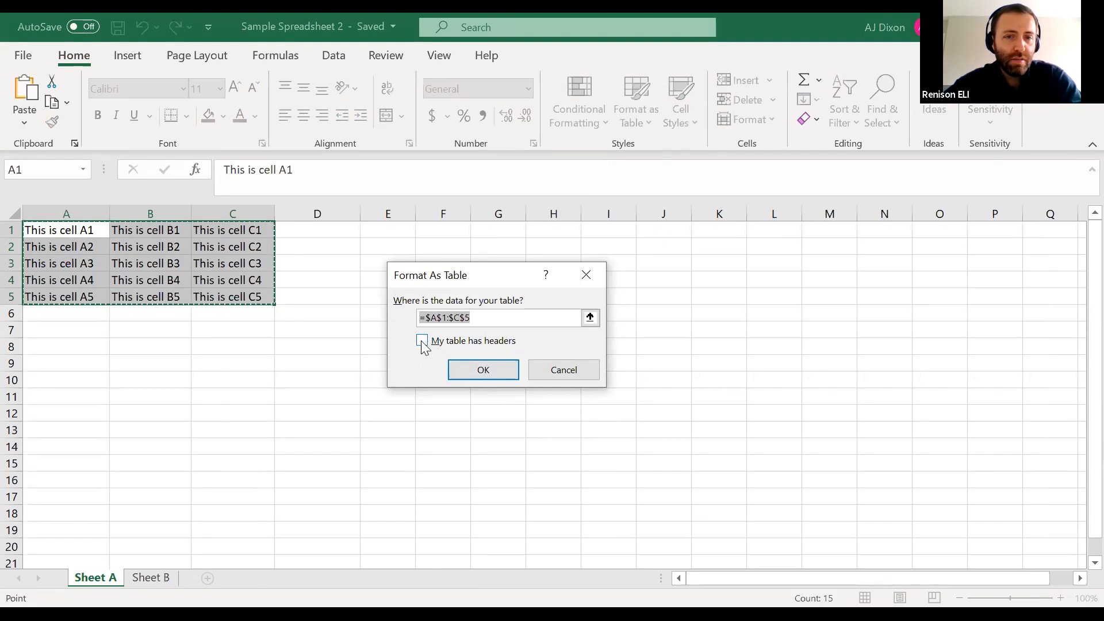
{"action": "left_click", "coordinate": [490, 369]}
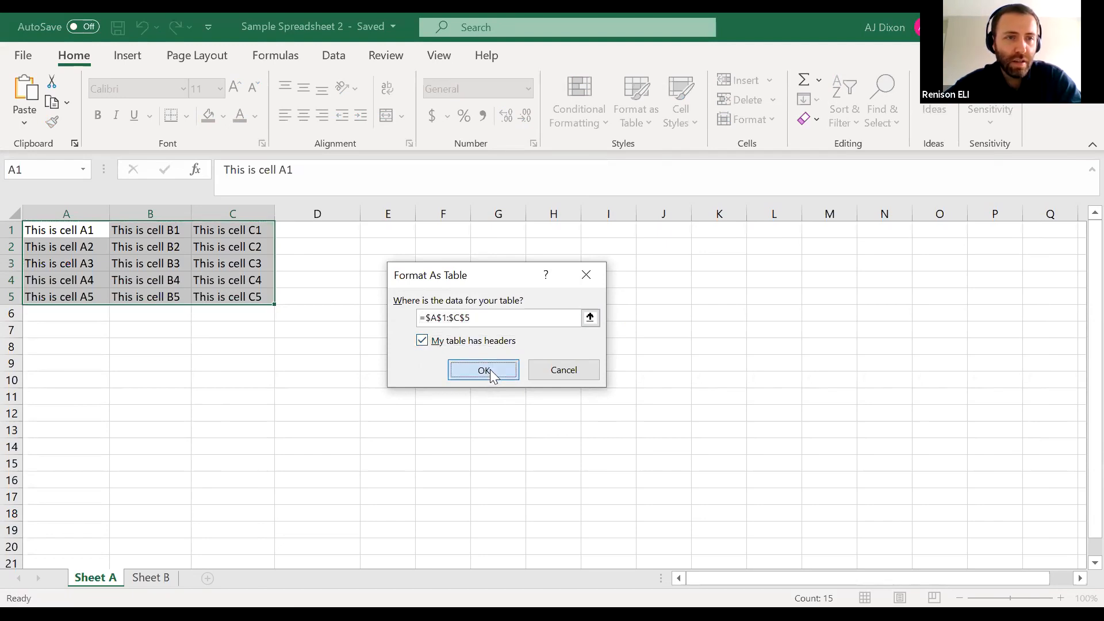
{"action": "left_click", "coordinate": [361, 276]}
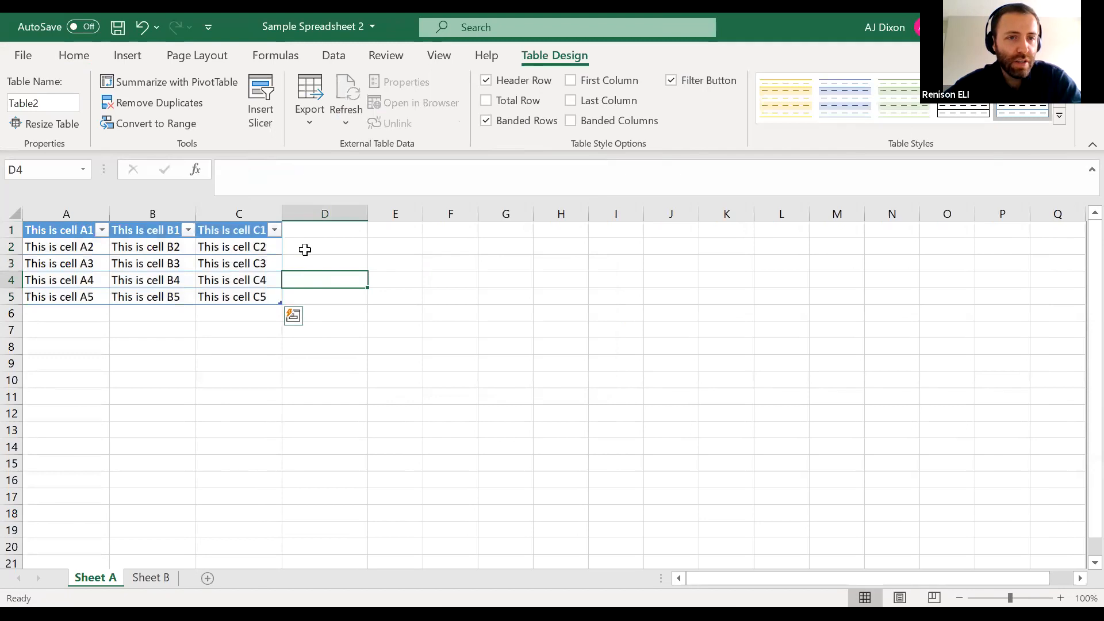
{"action": "left_click", "coordinate": [74, 232]}
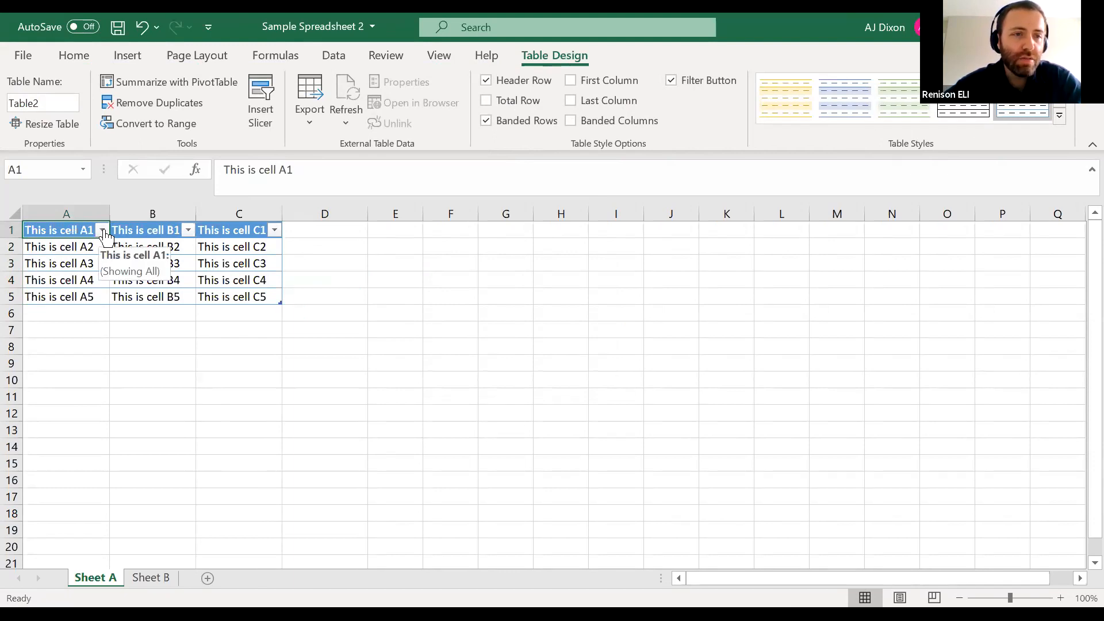
{"action": "double_click", "coordinate": [54, 228]}
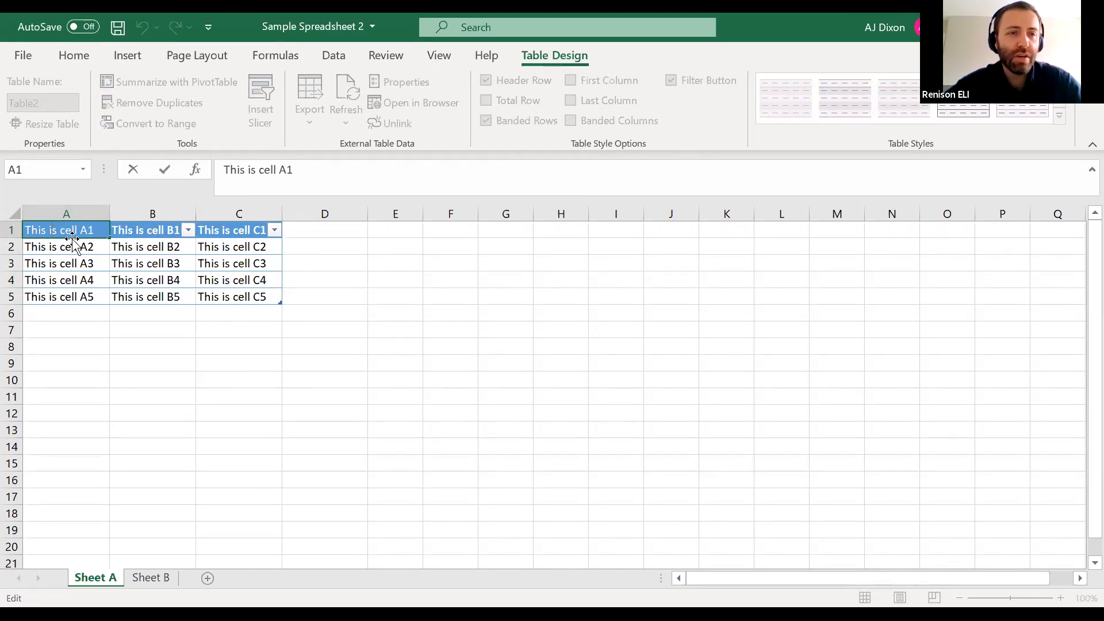
{"action": "left_click", "coordinate": [24, 229]}
{"action": "left_click", "coordinate": [24, 229]}
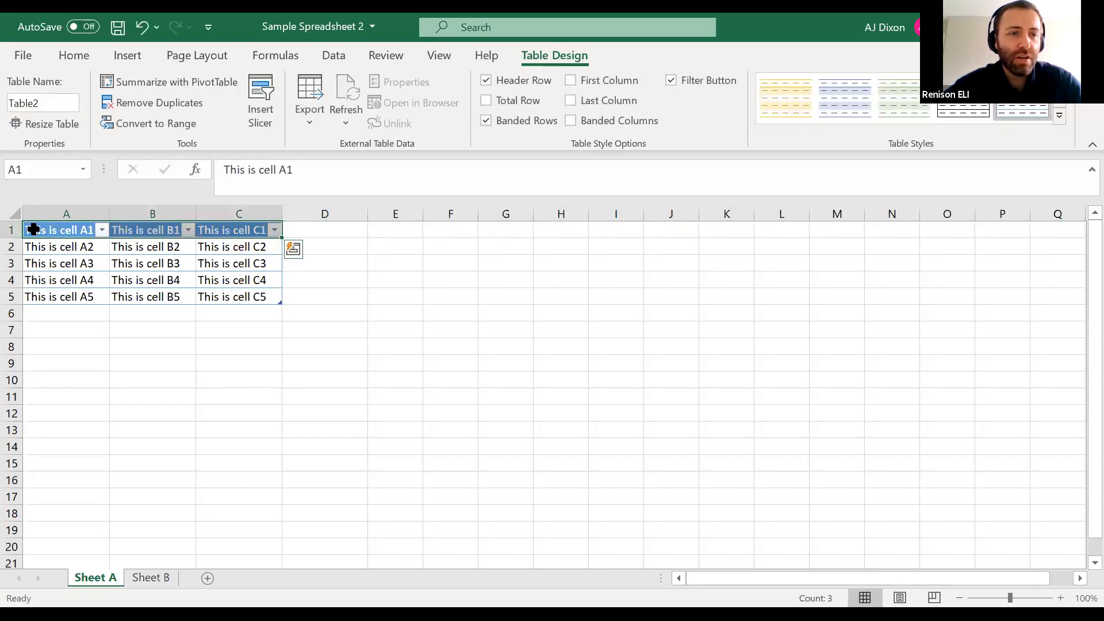
{"action": "left_click", "coordinate": [72, 253]}
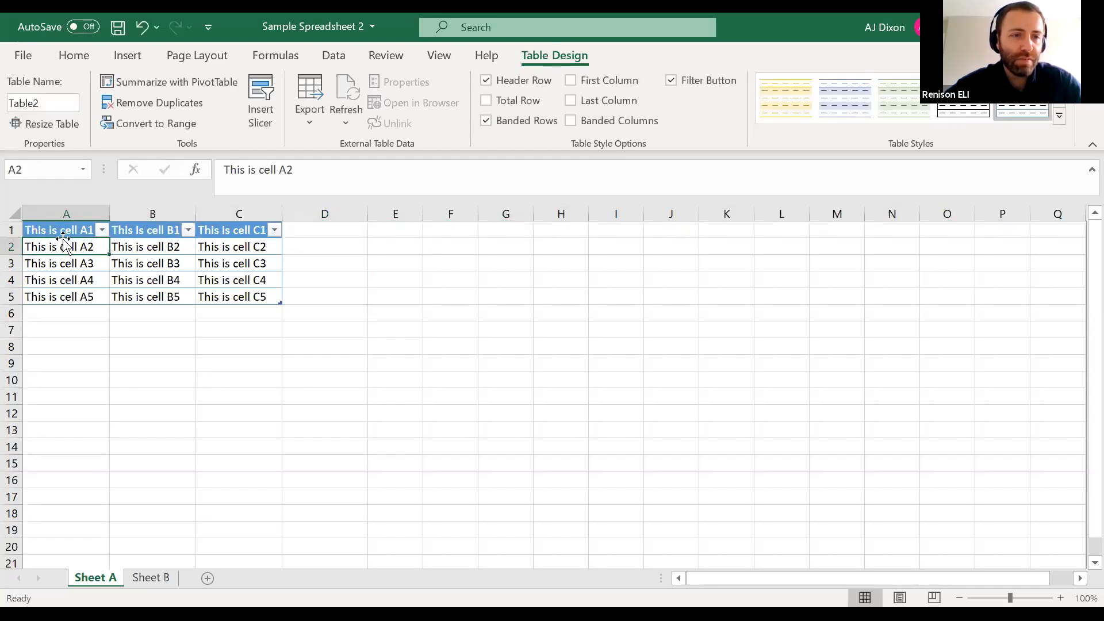
Replace the table header text in cell A1 with "Column A"
{"action": "double_click", "coordinate": [65, 230]}
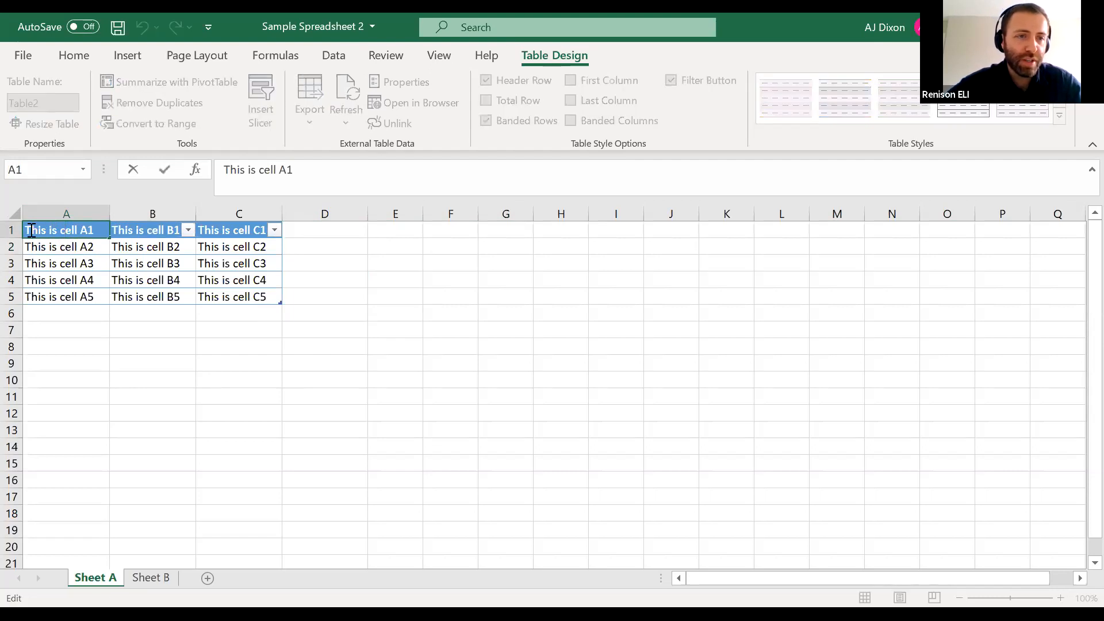
{"action": "left_click_drag", "start_coordinate": [28, 231], "coordinate": [101, 231]}
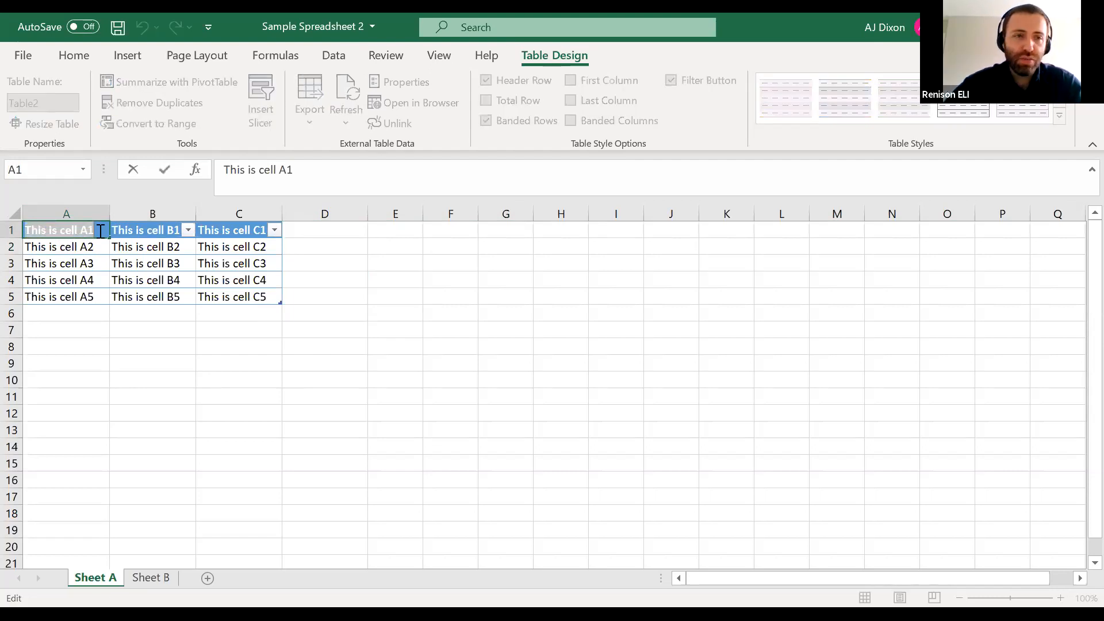
{"action": "key", "text": "BackSpace"}
{"action": "type", "text": "Column A"}
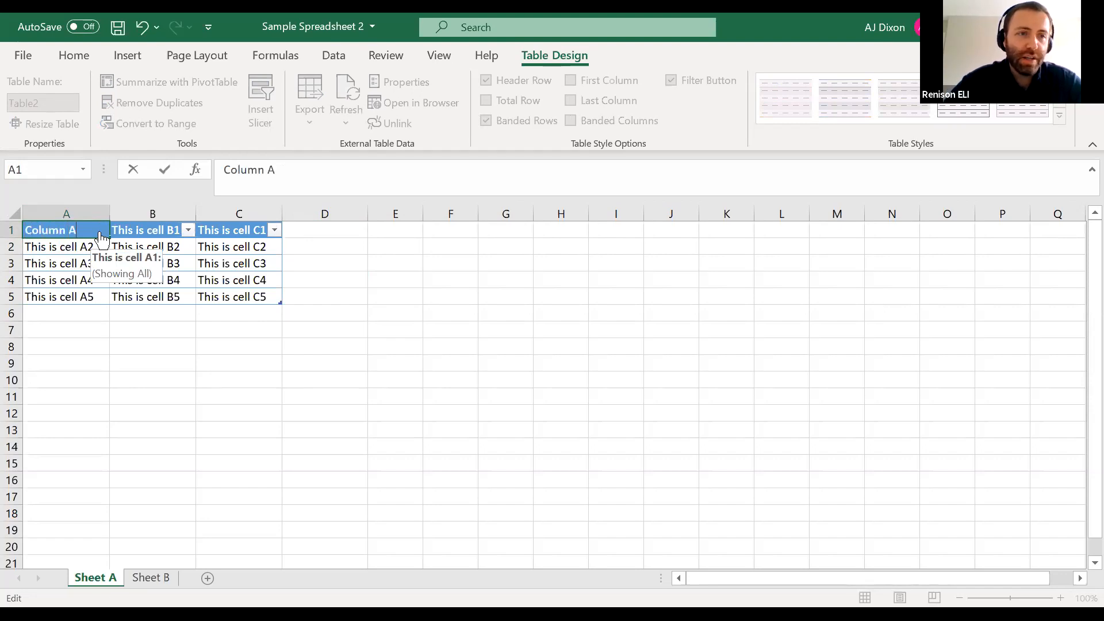
{"action": "key", "text": "Return"}
Replace the table header text in cell B1 with "Column B"
{"action": "left_click", "coordinate": [154, 231]}
{"action": "double_click", "coordinate": [154, 230]}
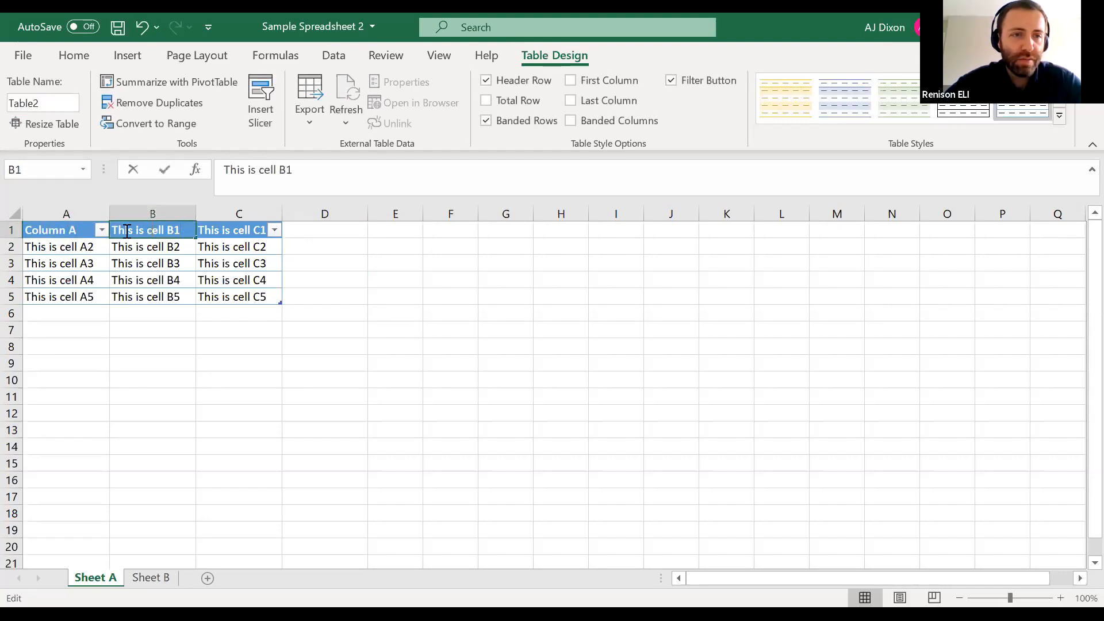
{"action": "left_click_drag", "start_coordinate": [117, 233], "coordinate": [242, 242]}
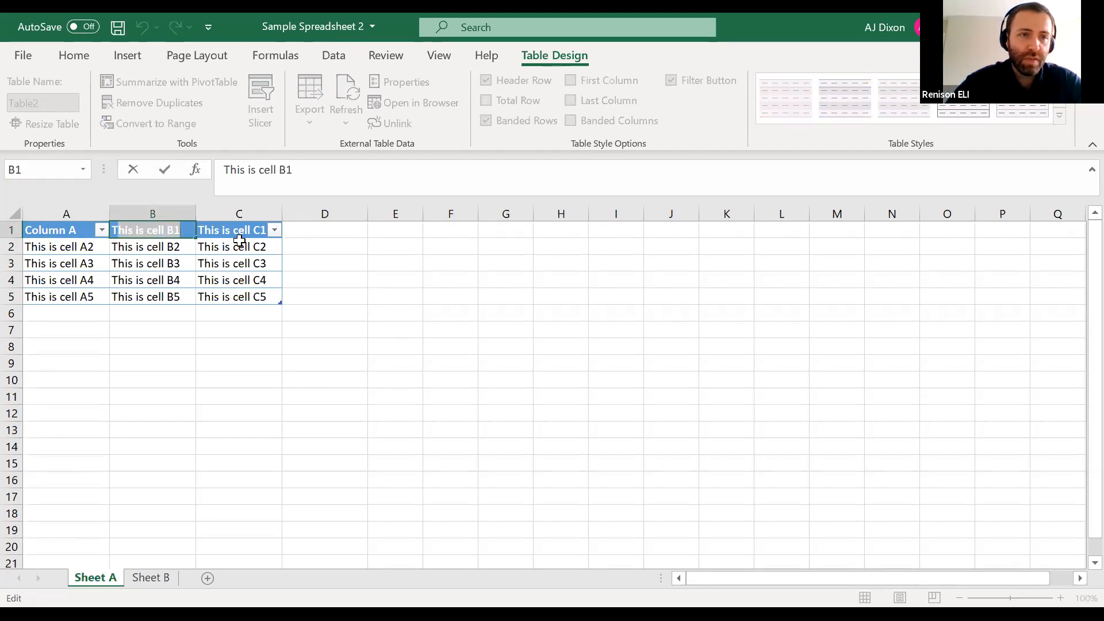
{"action": "type", "text": "Column B"}
{"action": "key", "text": "Return"}
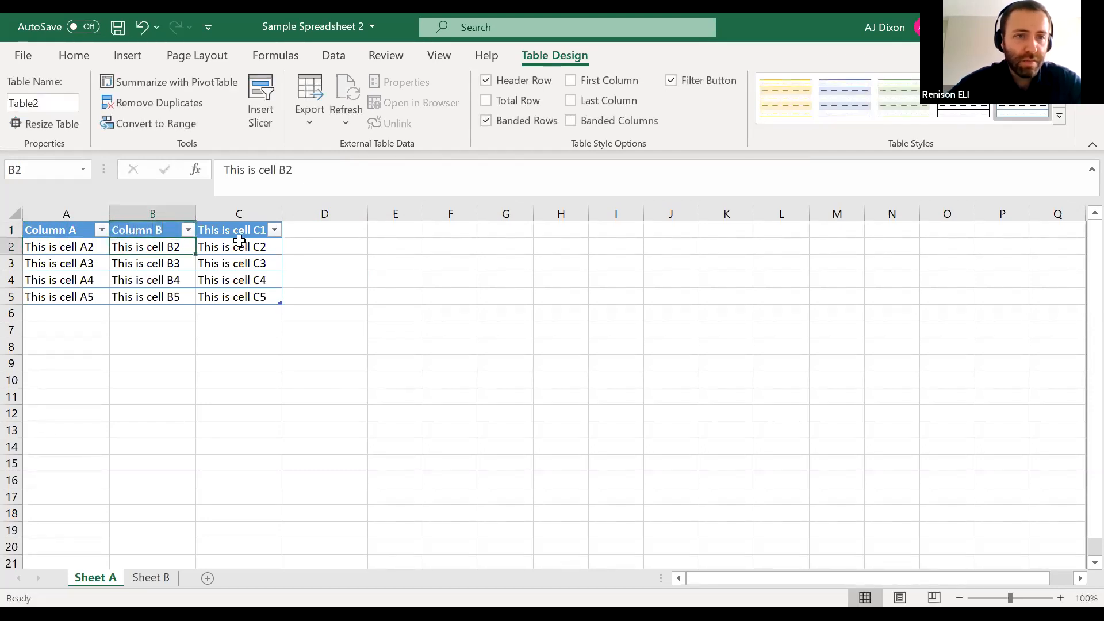
Replace the table header text in cell C1 with "Column C"
{"action": "double_click", "coordinate": [239, 230]}
{"action": "left_click_drag", "start_coordinate": [201, 231], "coordinate": [394, 232]}
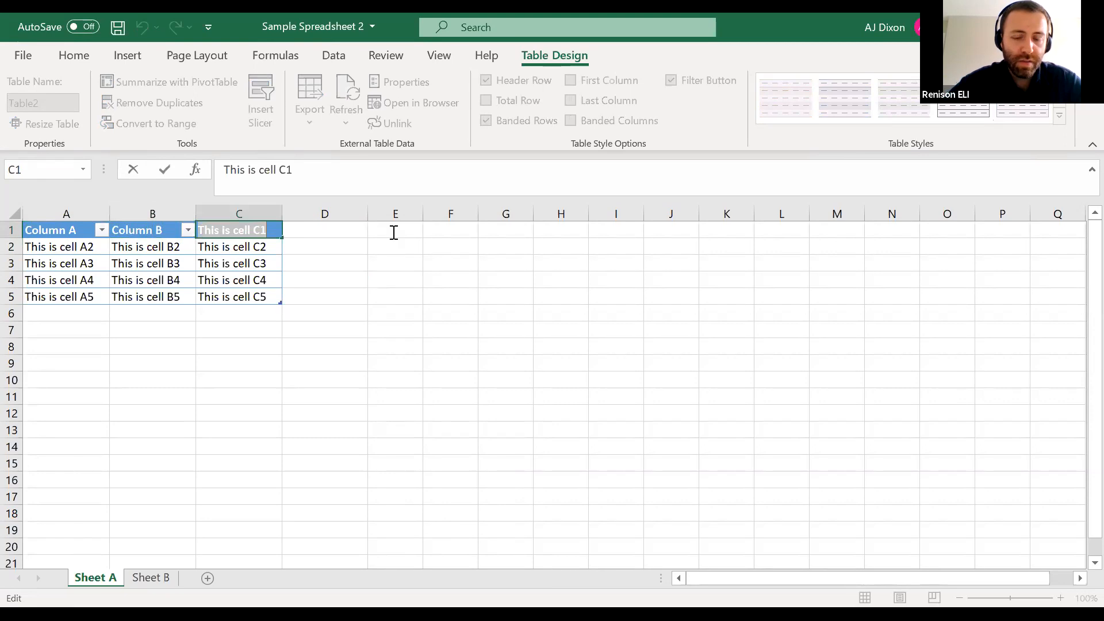
{"action": "type", "text": "Column C"}
{"action": "key", "text": "Return"}
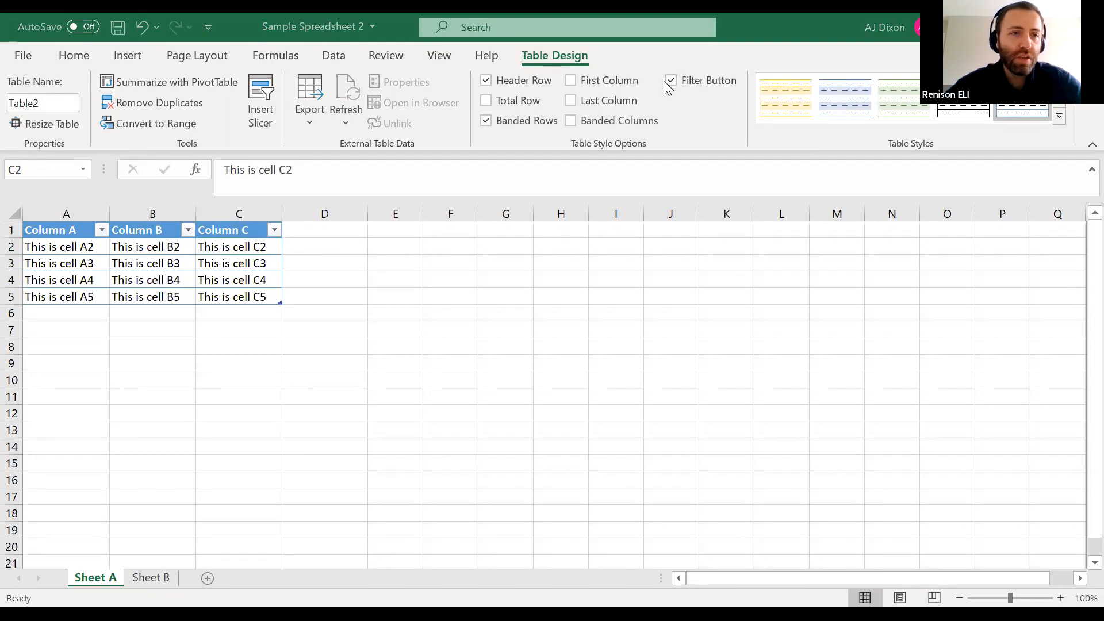
Replace the contents of cells A2 to A5 with the numbers 2, 3, 4 and 5
{"action": "left_click", "coordinate": [72, 225]}
{"action": "left_click", "coordinate": [74, 230]}
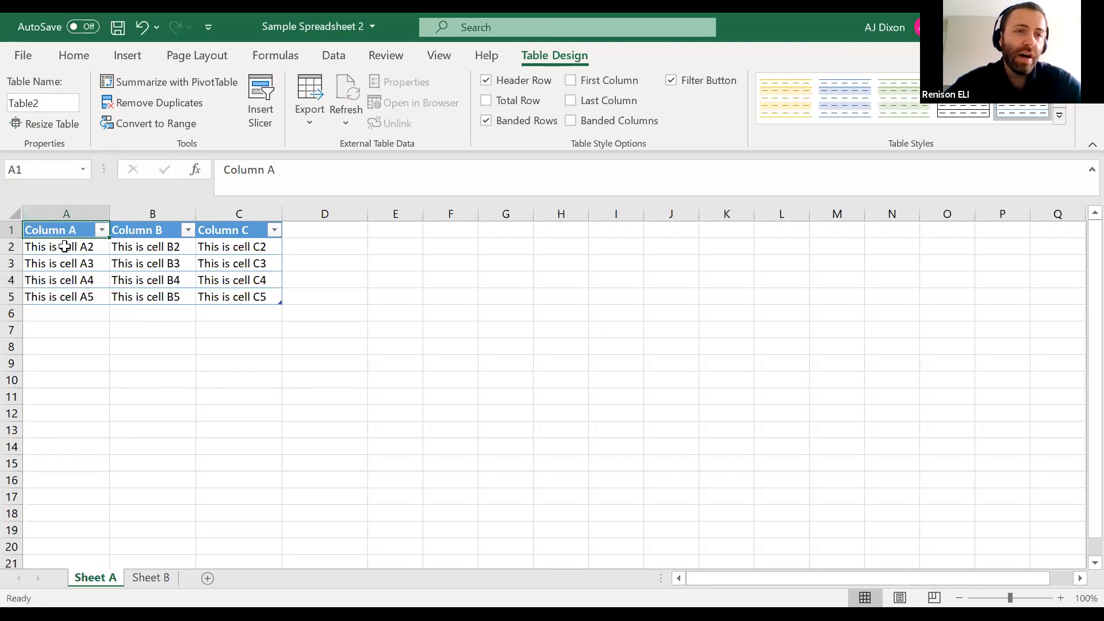
{"action": "left_click", "coordinate": [69, 246]}
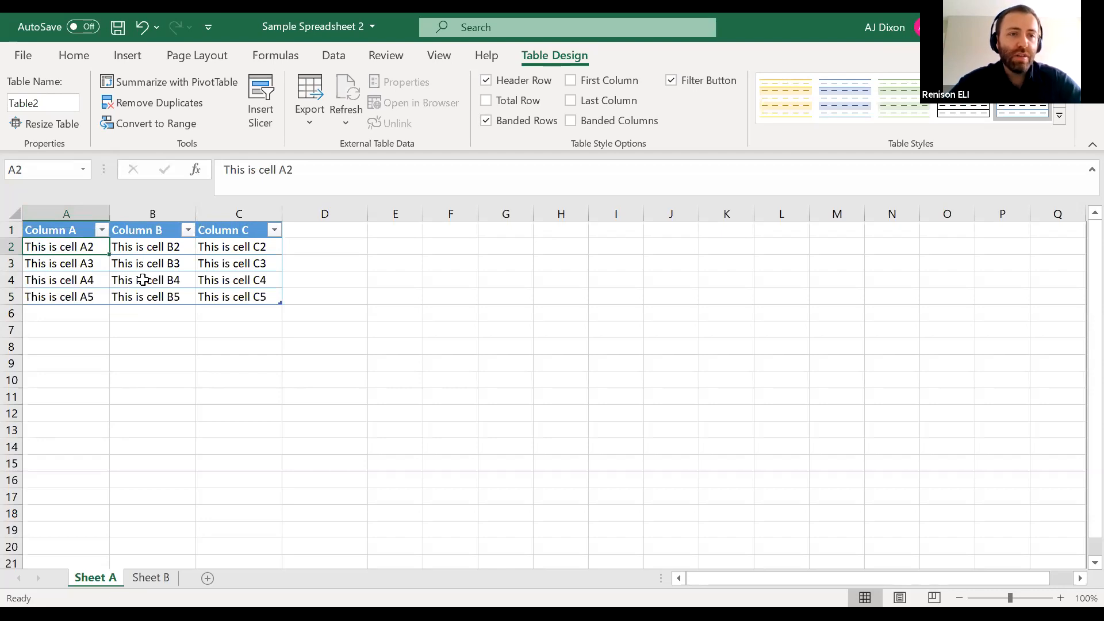
{"action": "type", "text": "2"}
{"action": "key", "text": "Return"}
{"action": "type", "text": "3"}
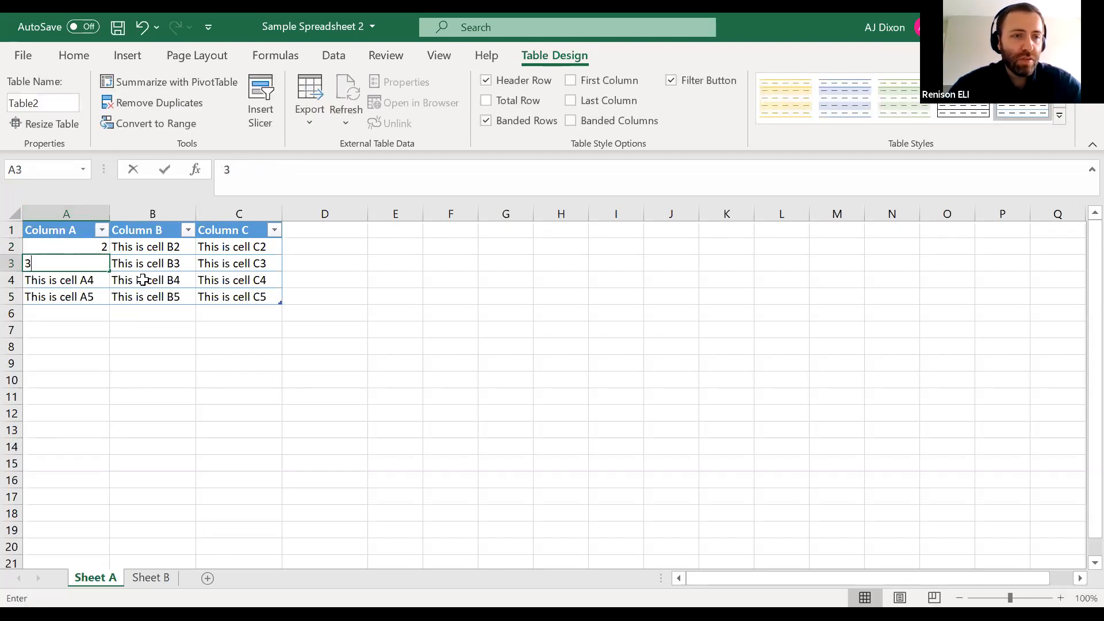
{"action": "key", "text": "Return"}
{"action": "type", "text": "4"}
{"action": "key", "text": "Return"}
{"action": "type", "text": "5"}
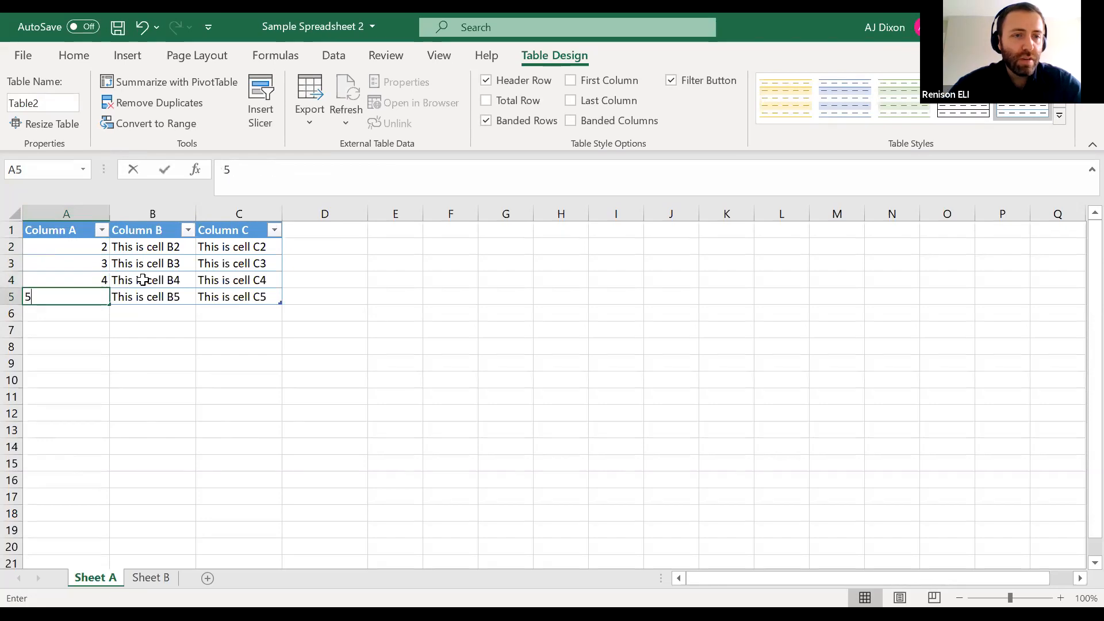
{"action": "key", "text": "Return"}
Center the contents of column A horizontally
{"action": "left_click", "coordinate": [66, 213]}
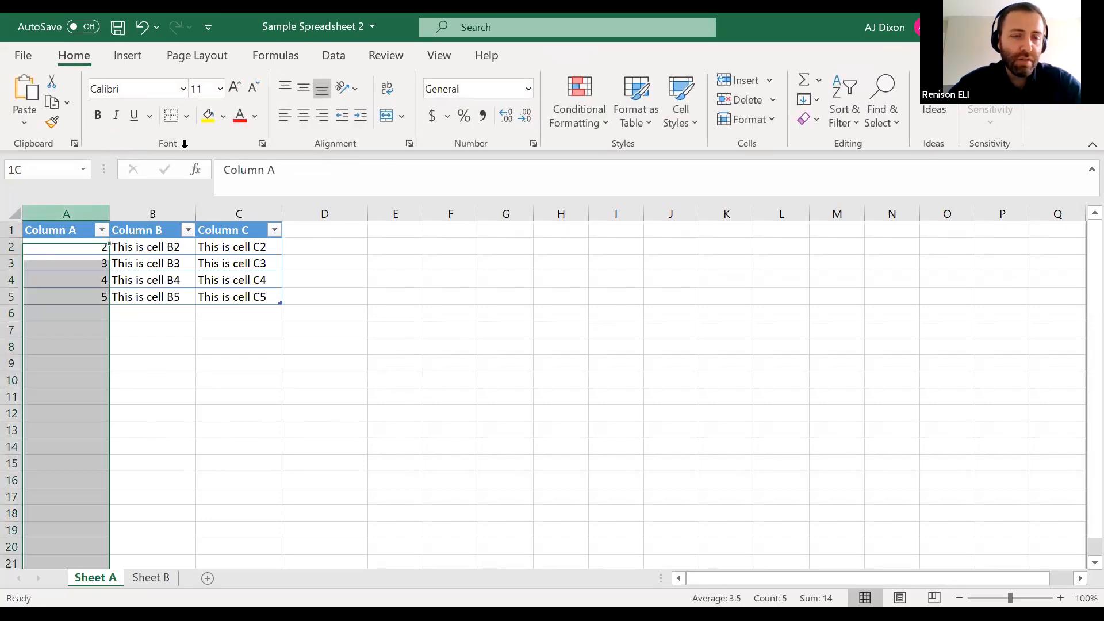
{"action": "left_click", "coordinate": [86, 57]}
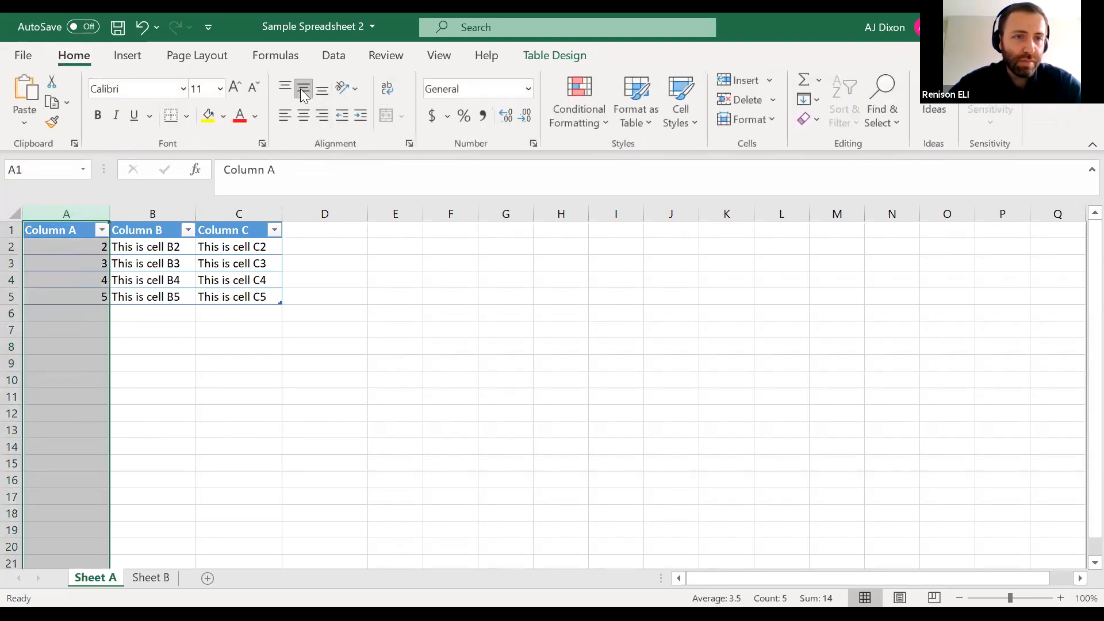
{"action": "left_click", "coordinate": [303, 115]}
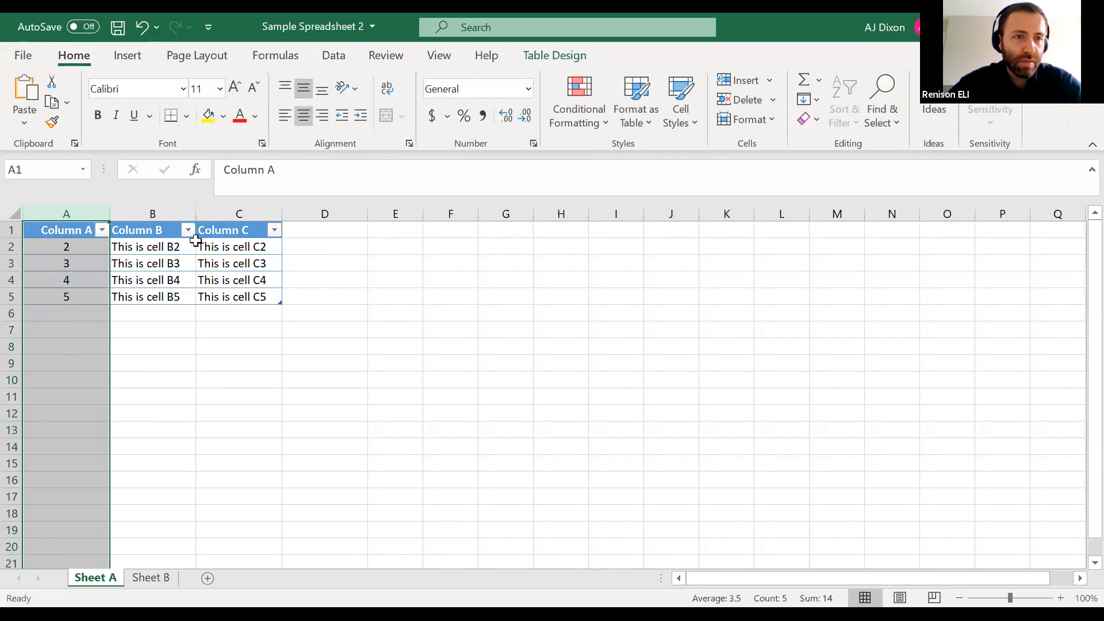
{"action": "left_click", "coordinate": [160, 281]}
Sort the table by Column A from largest to smallest
{"action": "left_click", "coordinate": [101, 230]}
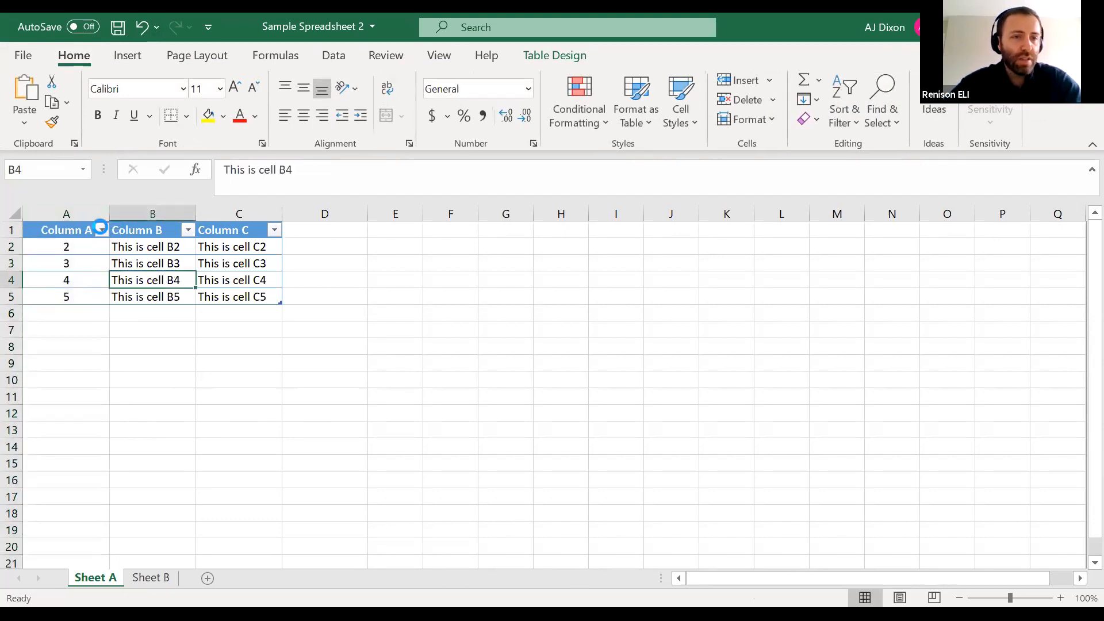
{"action": "left_click", "coordinate": [103, 229]}
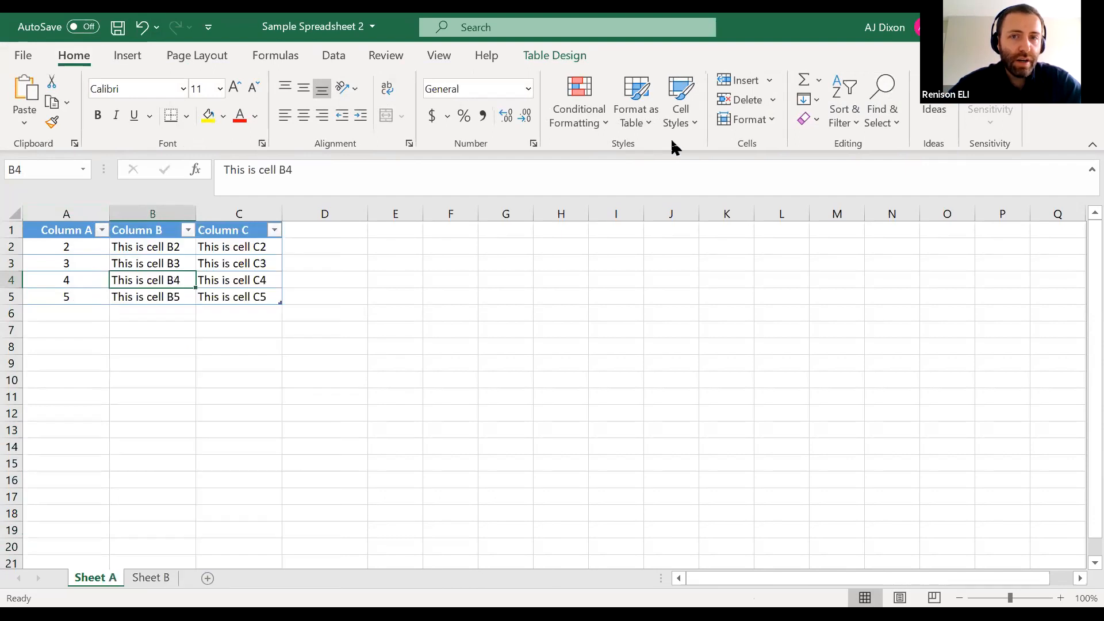
{"action": "key", "text": "alt+Tab"}
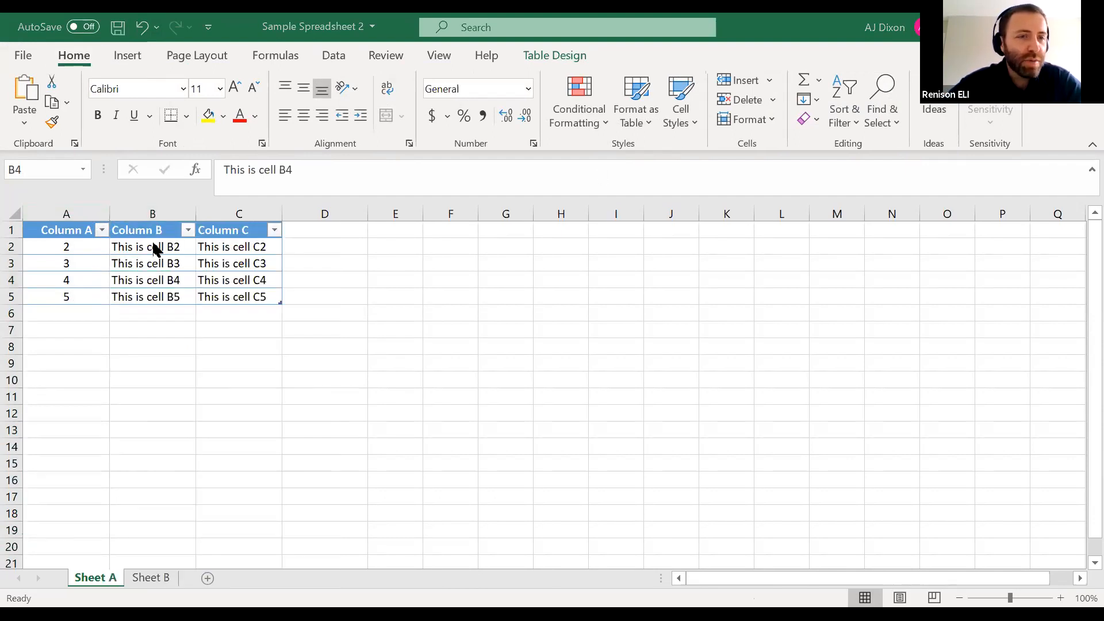
{"action": "left_click", "coordinate": [62, 207]}
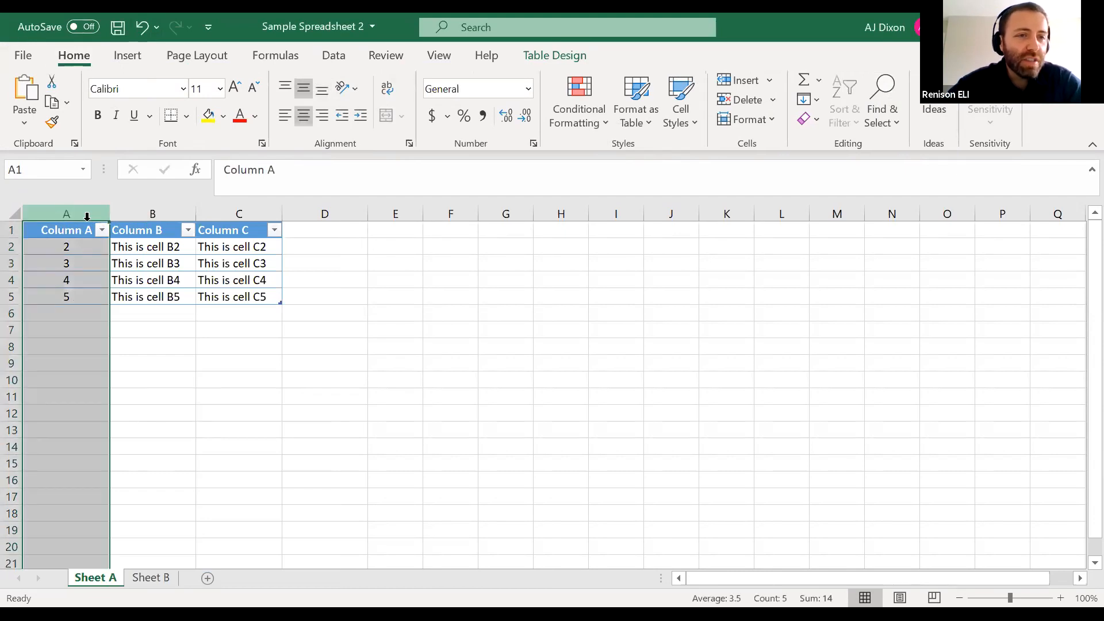
{"action": "left_click", "coordinate": [103, 230]}
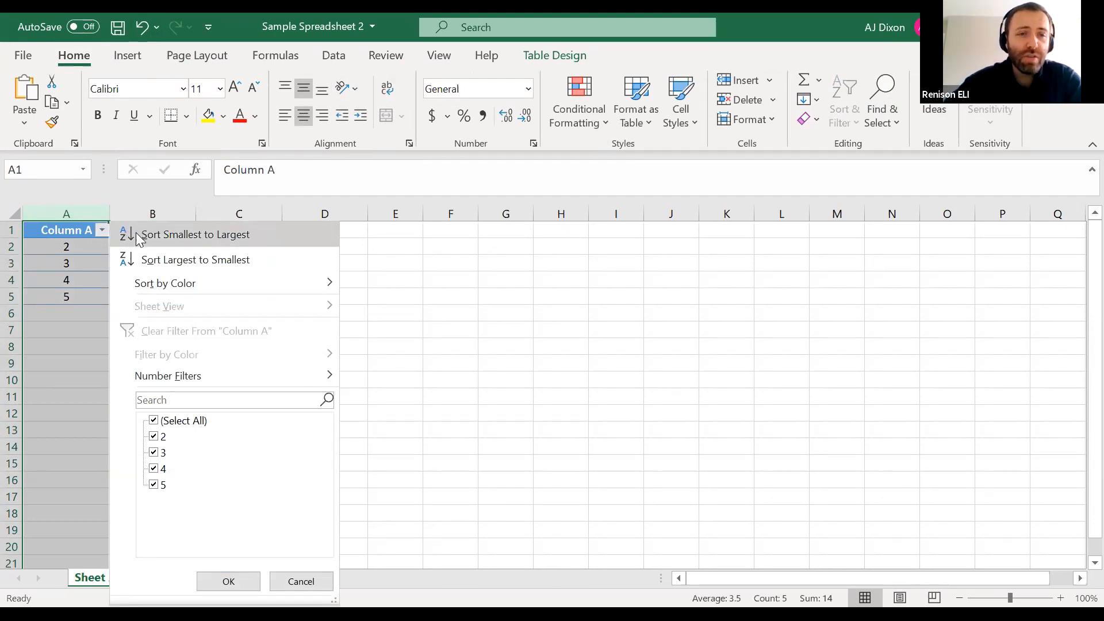
{"action": "left_click", "coordinate": [144, 264]}
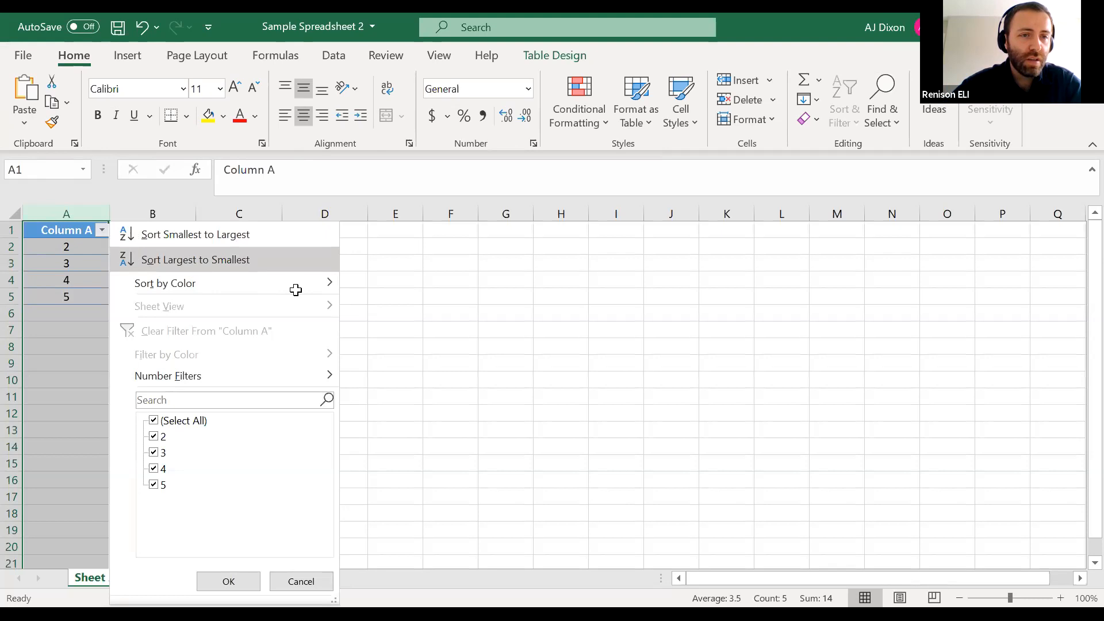
Examine how the descending sort orders the values in Column A together with their matching cells in Columns B and C
{"action": "left_click", "coordinate": [352, 258]}
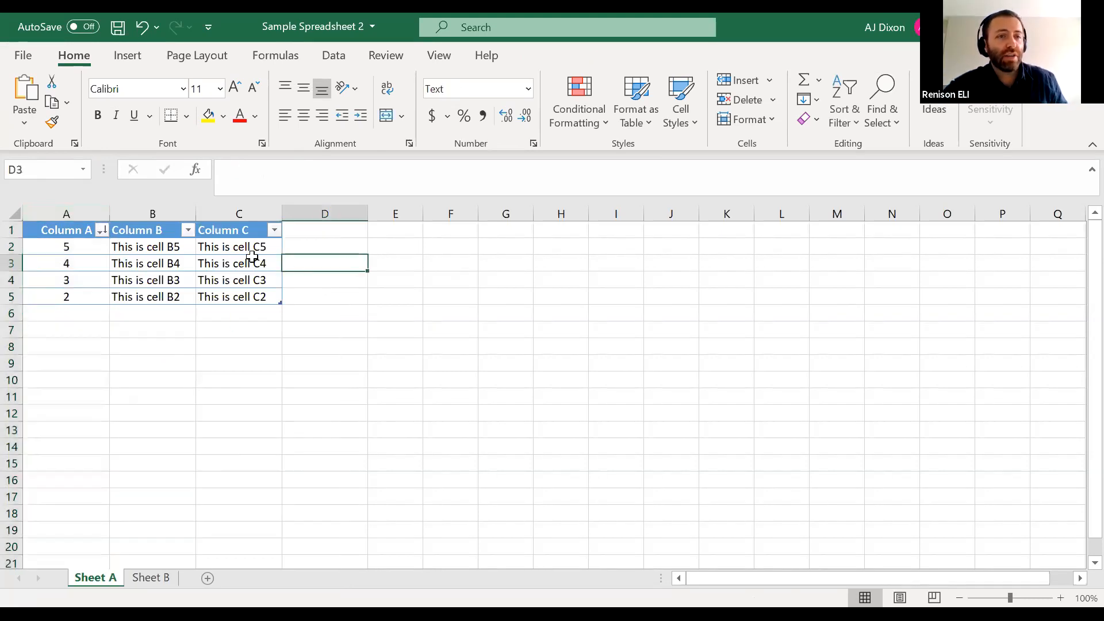
{"action": "left_click", "coordinate": [94, 247]}
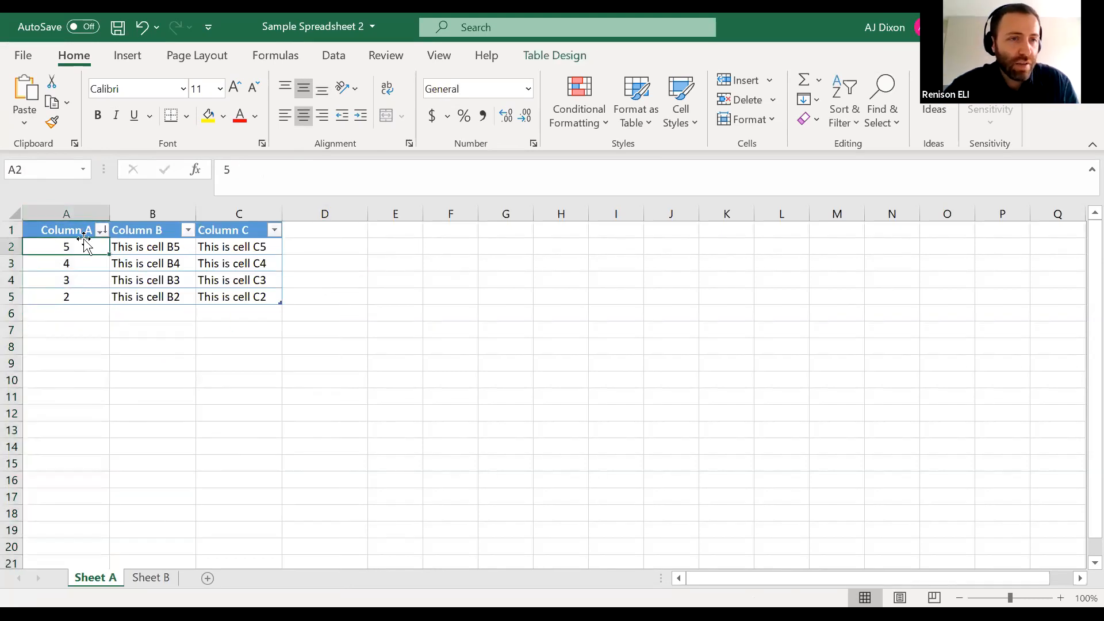
{"action": "left_click_drag", "start_coordinate": [76, 242], "coordinate": [241, 248]}
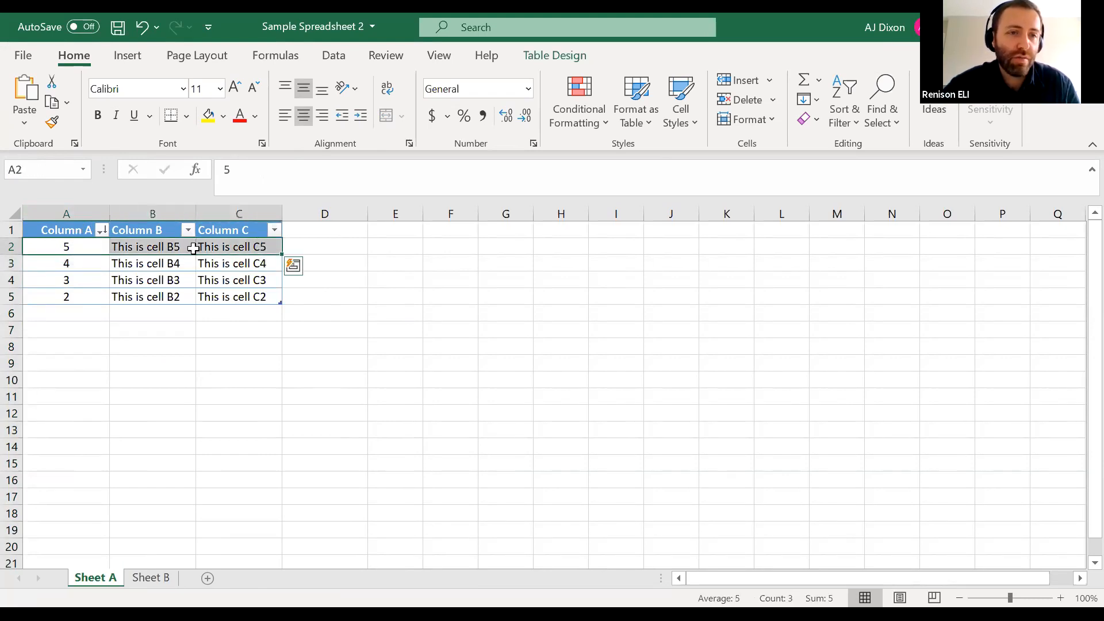
{"action": "left_click", "coordinate": [165, 253]}
{"action": "left_click", "coordinate": [219, 245]}
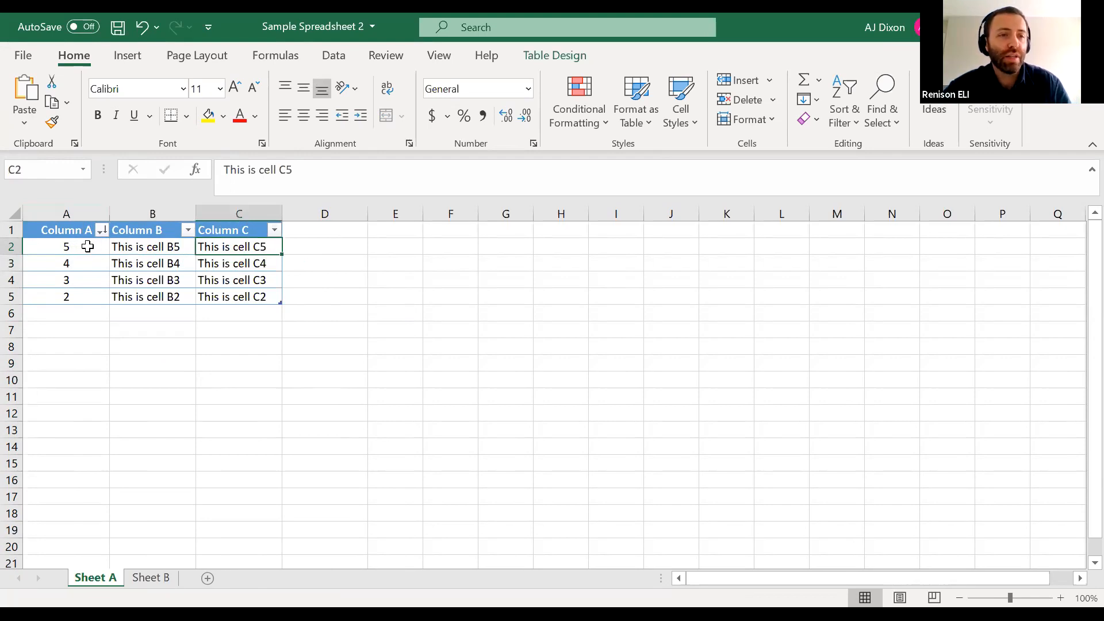
{"action": "left_click", "coordinate": [154, 245]}
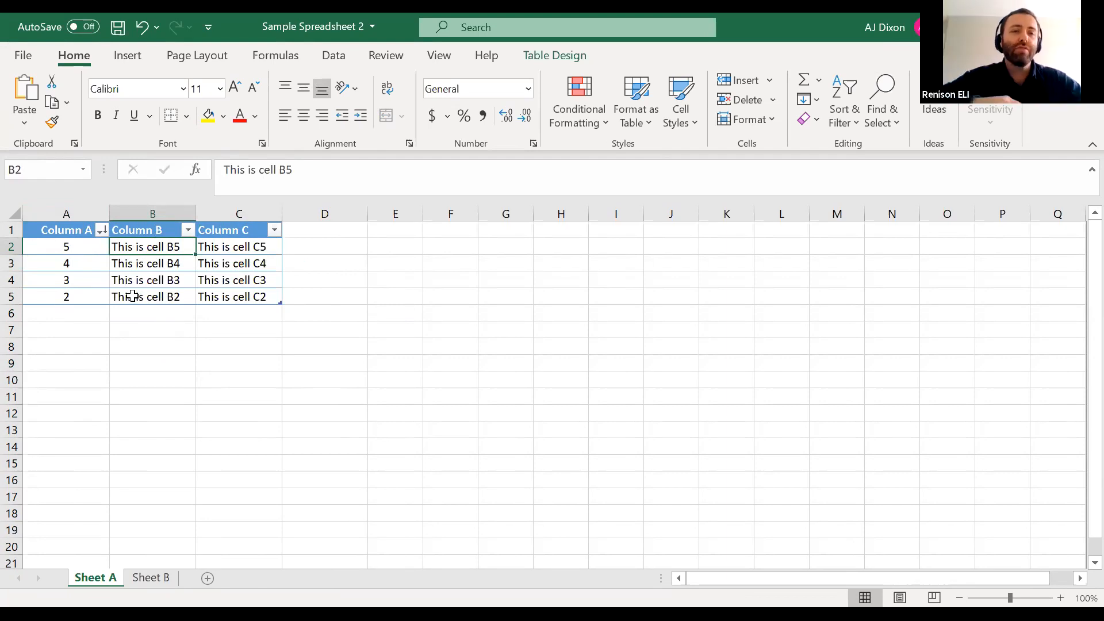
{"action": "left_click_drag", "start_coordinate": [91, 247], "coordinate": [94, 297]}
{"action": "left_click", "coordinate": [95, 261]}
{"action": "mouse_move", "coordinate": [91, 246]}
{"action": "left_mouse_down"}
{"action": "mouse_move", "coordinate": [91, 237]}
{"action": "mouse_move", "coordinate": [88, 296]}
{"action": "mouse_move", "coordinate": [90, 234]}
{"action": "left_mouse_up"}
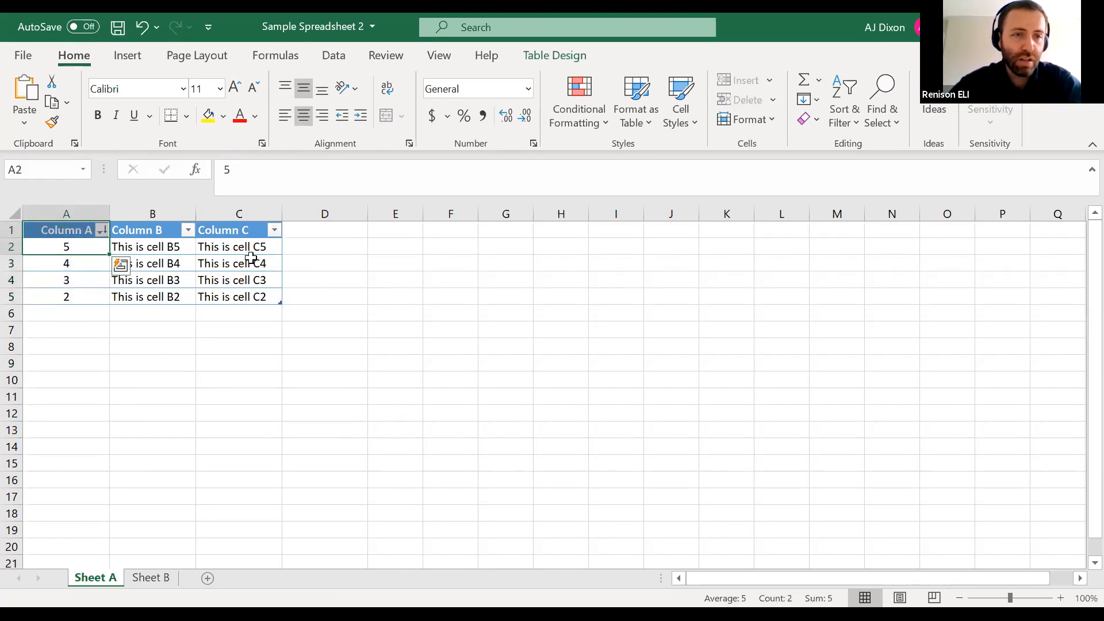
{"action": "left_click_drag", "start_coordinate": [173, 246], "coordinate": [233, 250]}
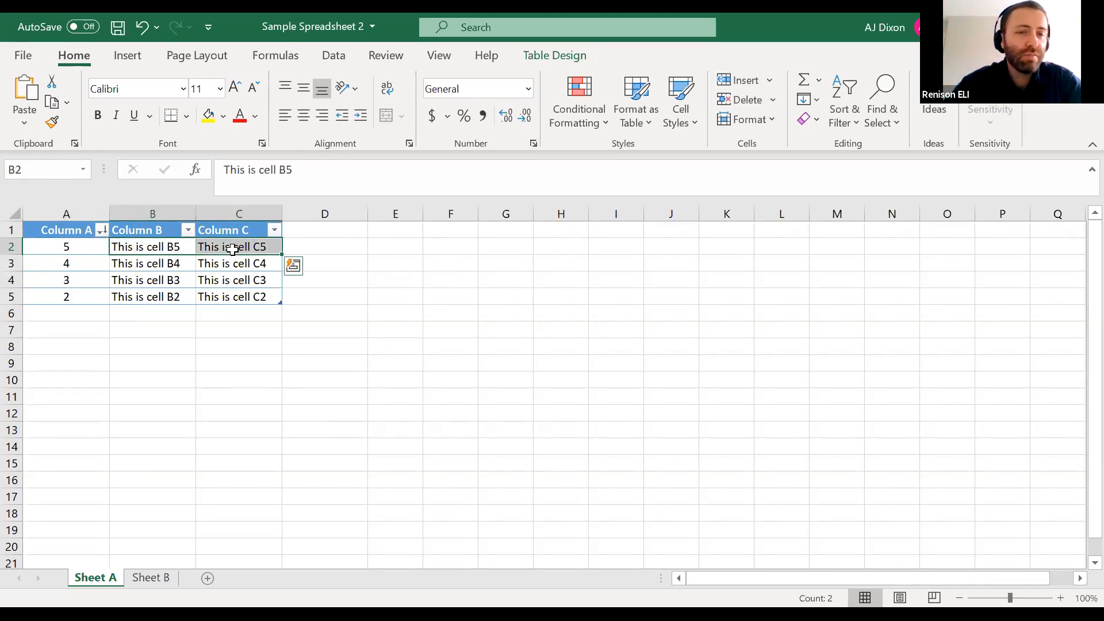
Sort the table by Column A from smallest to largest and check that row 5 stays together
{"action": "left_click", "coordinate": [102, 231]}
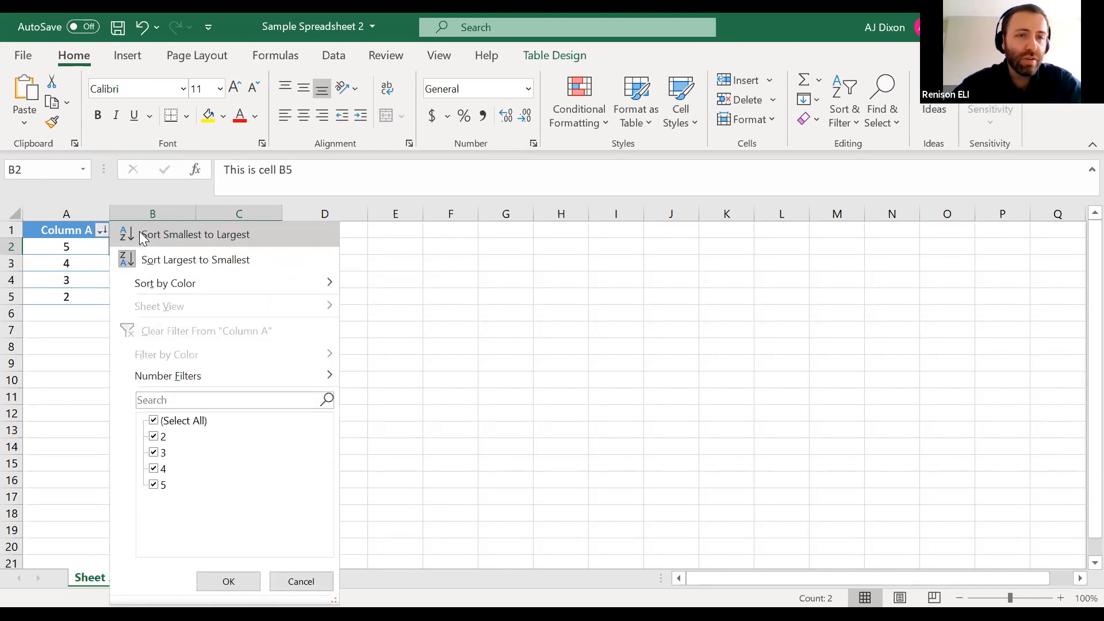
{"action": "left_click", "coordinate": [139, 234]}
{"action": "left_click", "coordinate": [293, 298]}
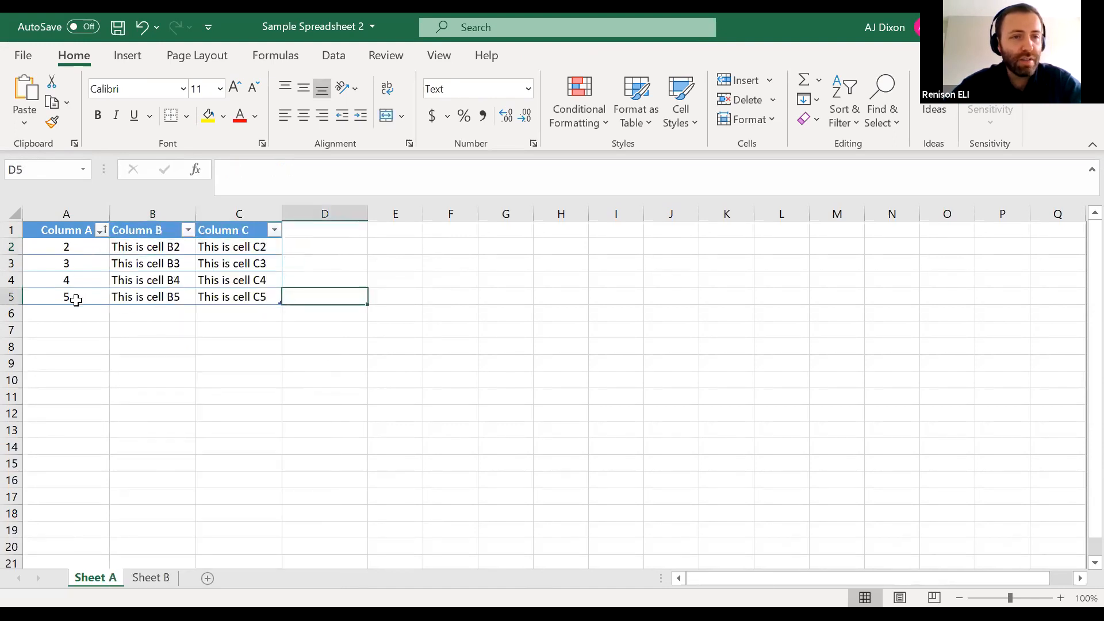
{"action": "left_click", "coordinate": [133, 299]}
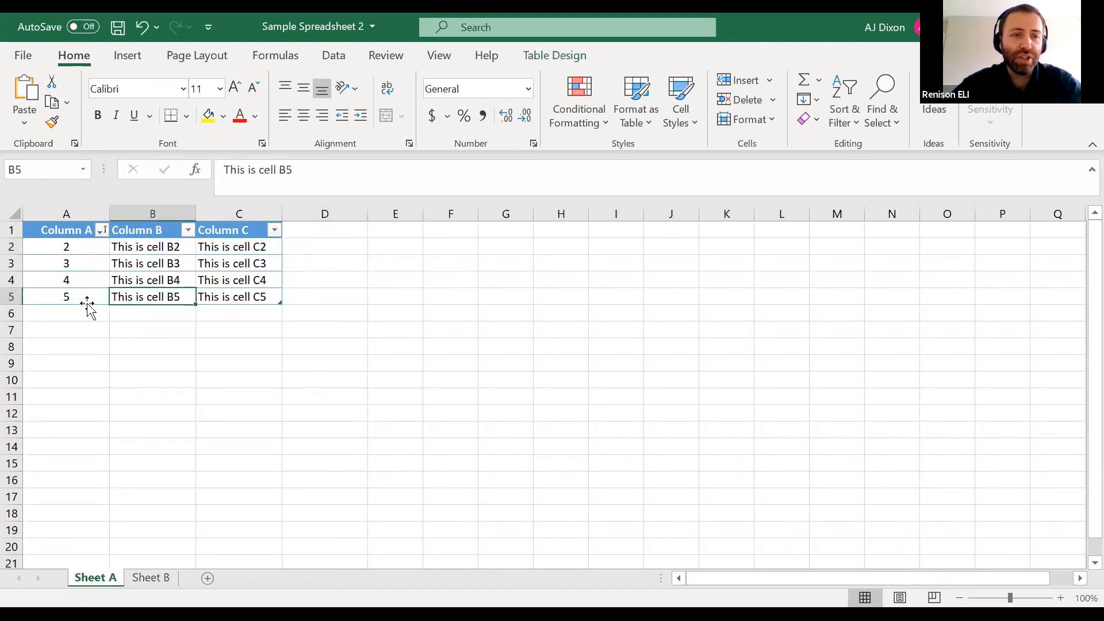
{"action": "left_click", "coordinate": [94, 304]}
{"action": "left_click", "coordinate": [97, 299]}
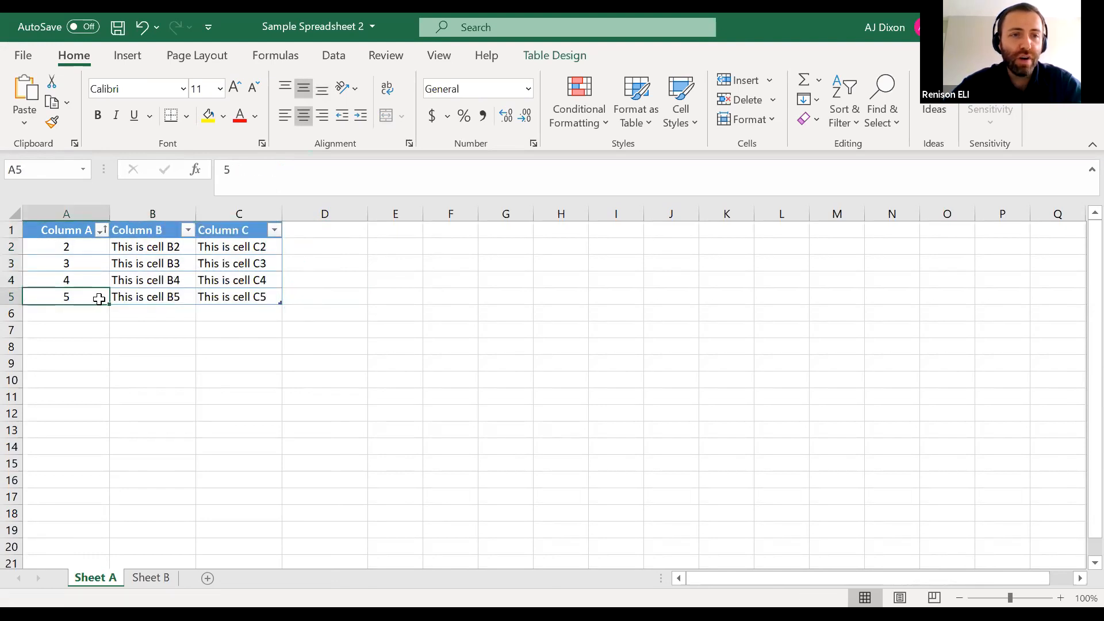
{"action": "left_click", "coordinate": [141, 298]}
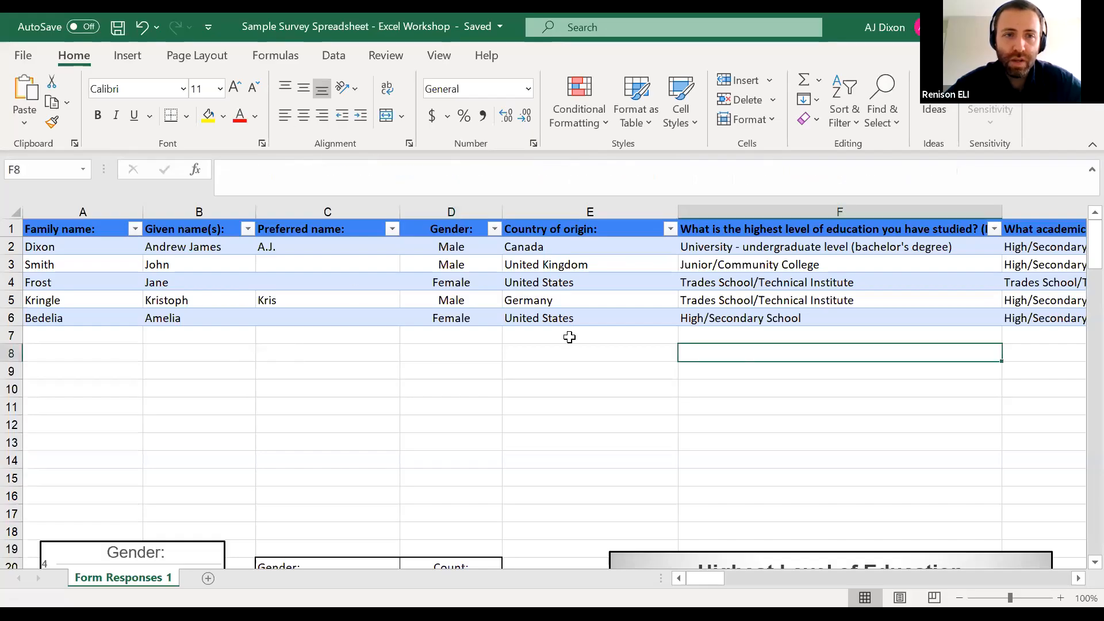
Review the survey table's header questions across row 1, from the family name through the future academic credentials question, and return to A1
{"action": "left_click", "coordinate": [79, 230]}
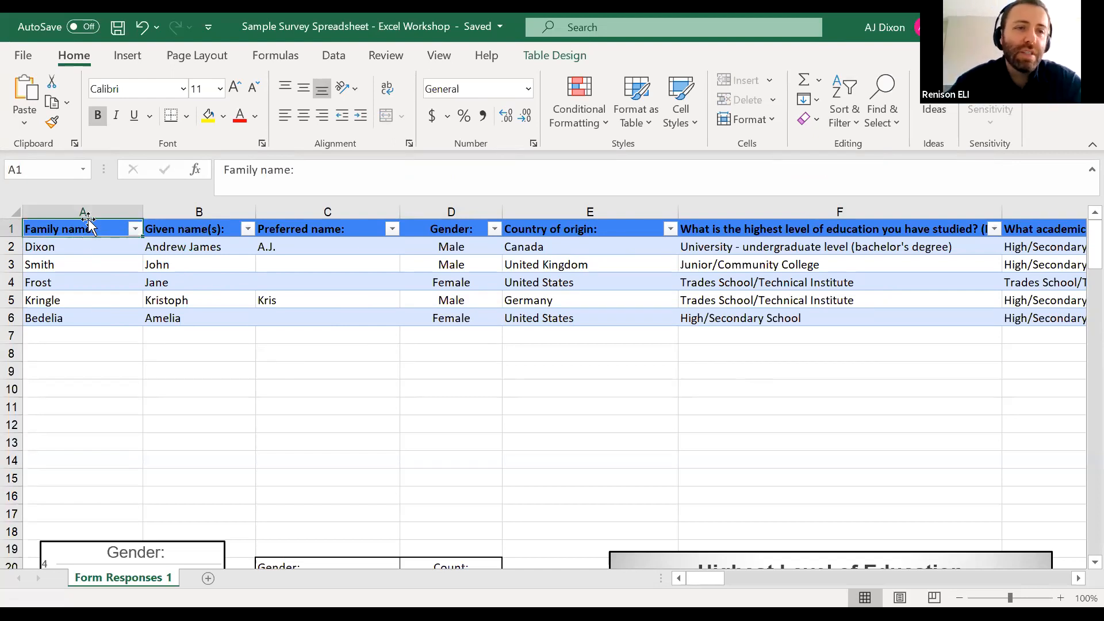
{"action": "left_click_drag", "start_coordinate": [85, 232], "coordinate": [144, 263]}
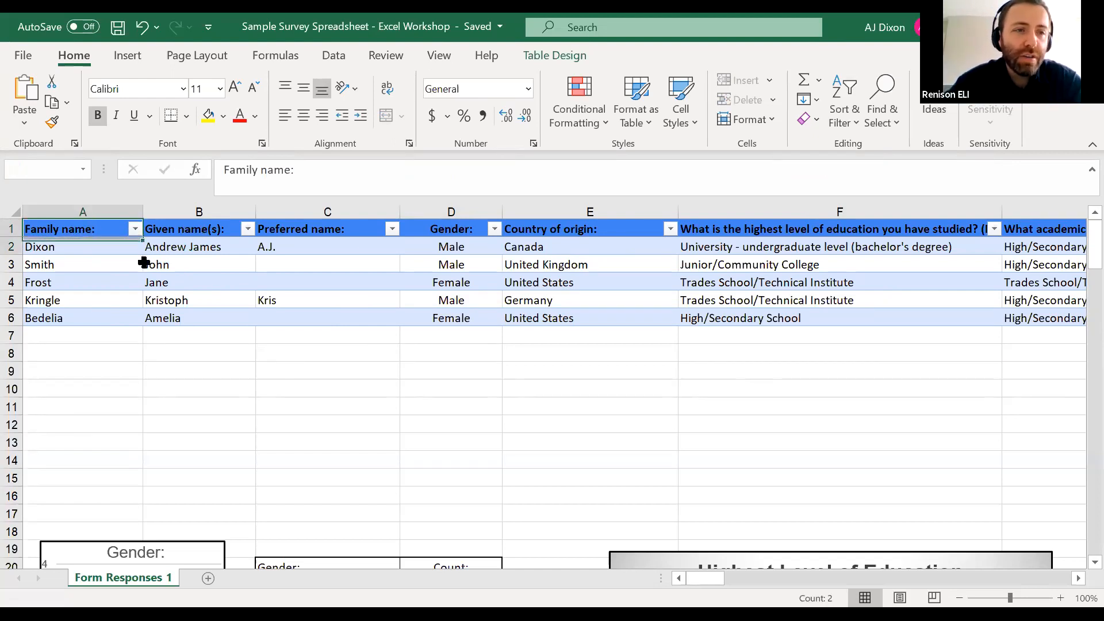
{"action": "left_click", "coordinate": [116, 225]}
{"action": "key", "text": "Tab"}
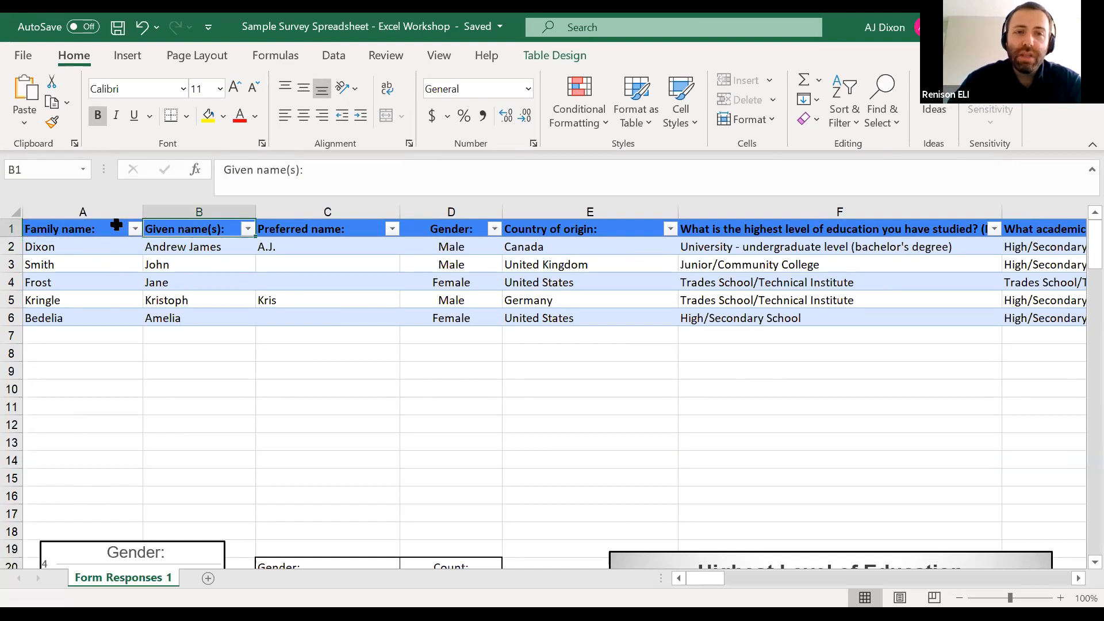
{"action": "key", "text": "Tab"}
{"action": "key", "text": "Tab"}
{"action": "key", "text": "Tab"}
{"action": "key", "text": "Tab"}
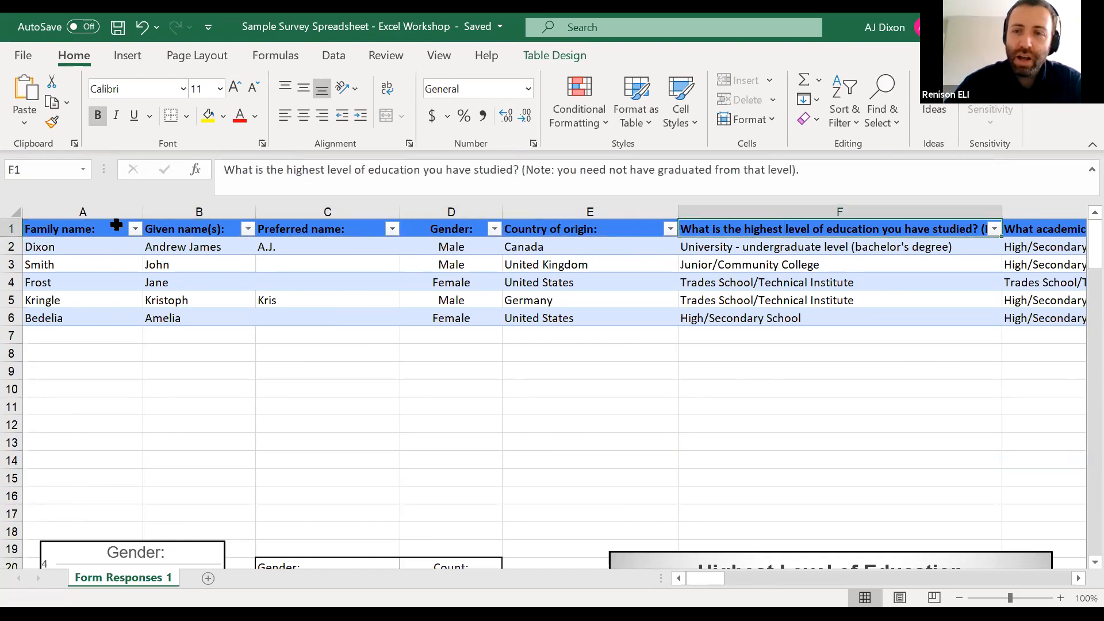
{"action": "key", "text": "Tab"}
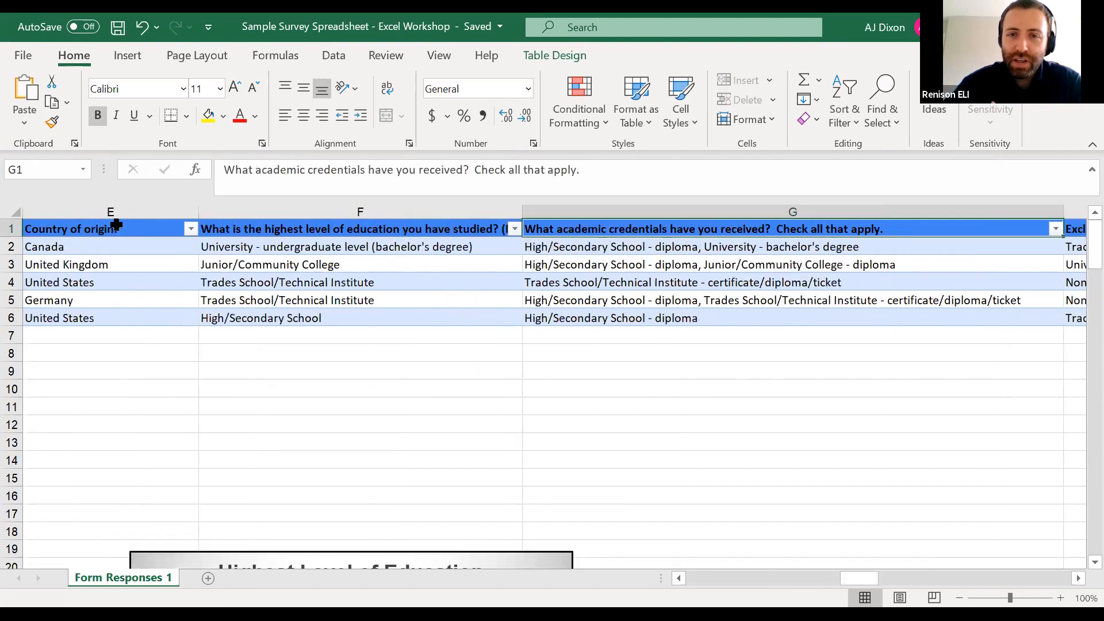
{"action": "key", "text": "Tab"}
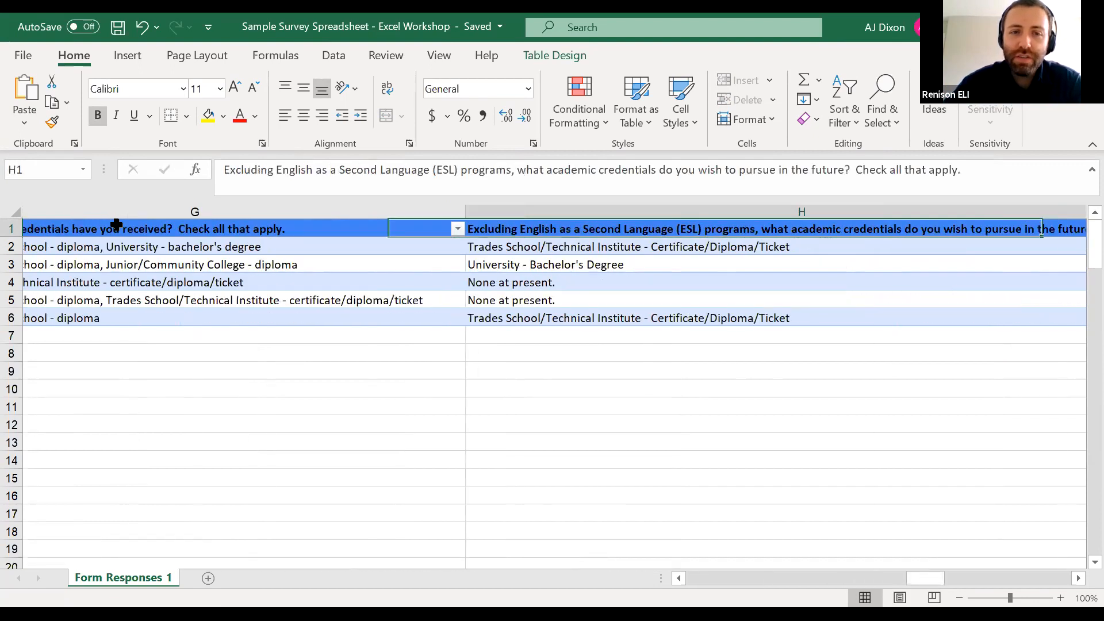
{"action": "key", "text": "ctrl+Home"}
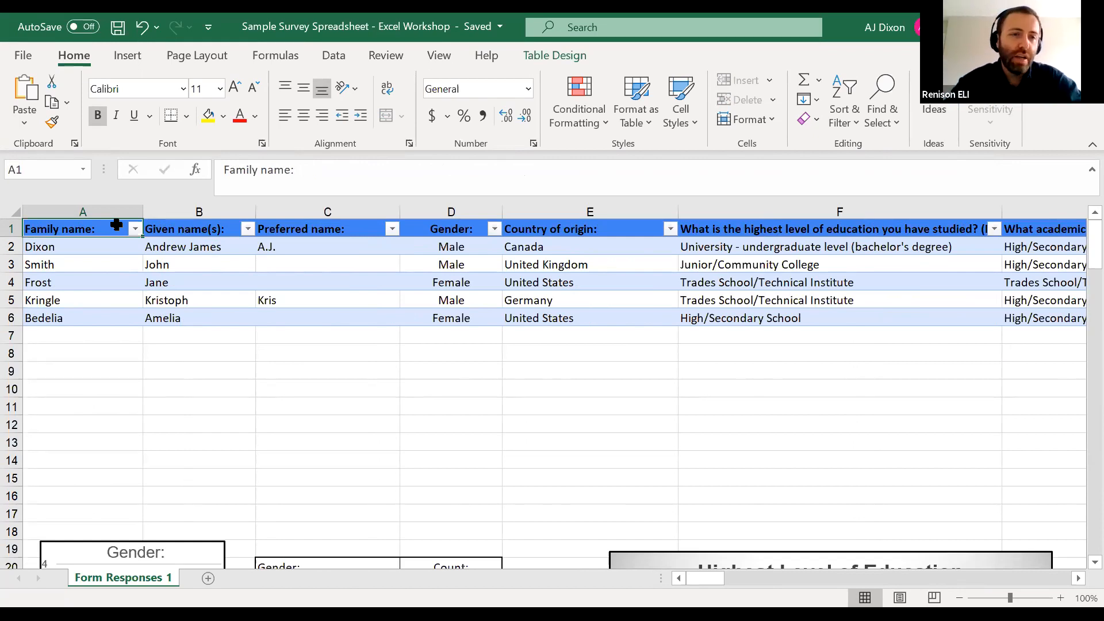
Look through the respondents' entries in the family name column of the survey table
{"action": "left_click", "coordinate": [95, 246]}
{"action": "left_click", "coordinate": [77, 266]}
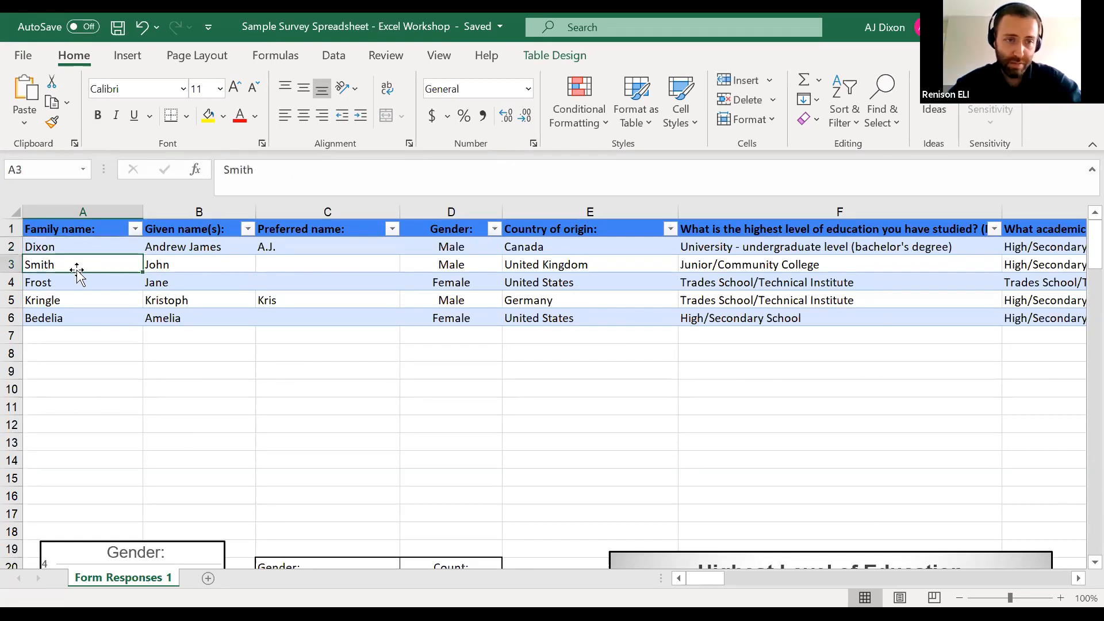
{"action": "left_click", "coordinate": [74, 282]}
{"action": "left_click", "coordinate": [75, 303]}
{"action": "left_click", "coordinate": [80, 335]}
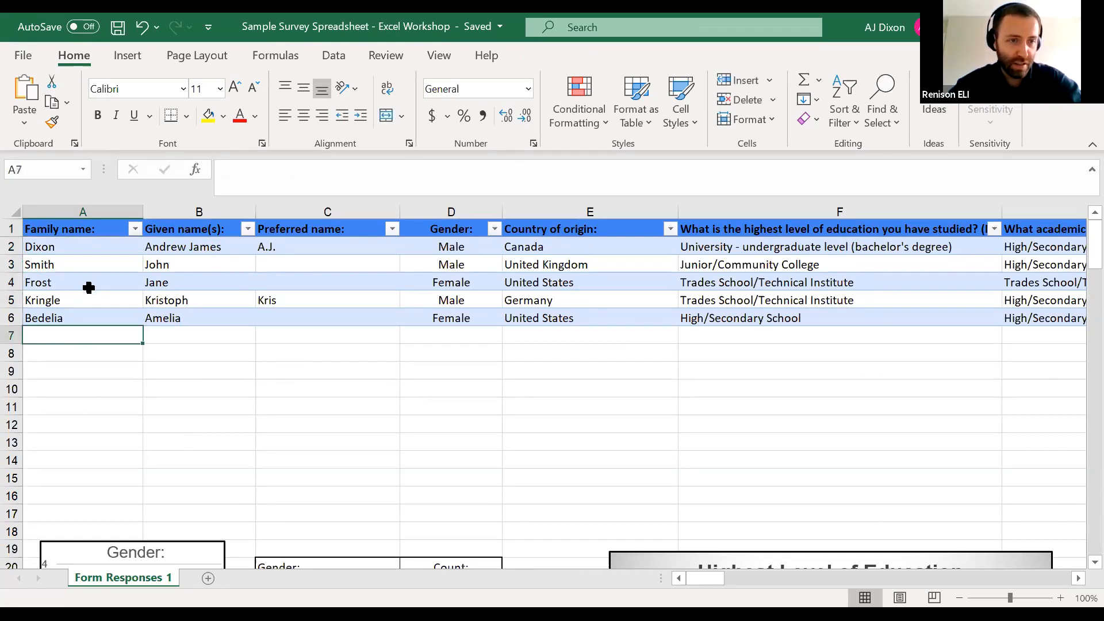
Examine the first respondent's answers across row 2, from family name to future academic credentials, and return to A2
{"action": "left_click", "coordinate": [90, 250]}
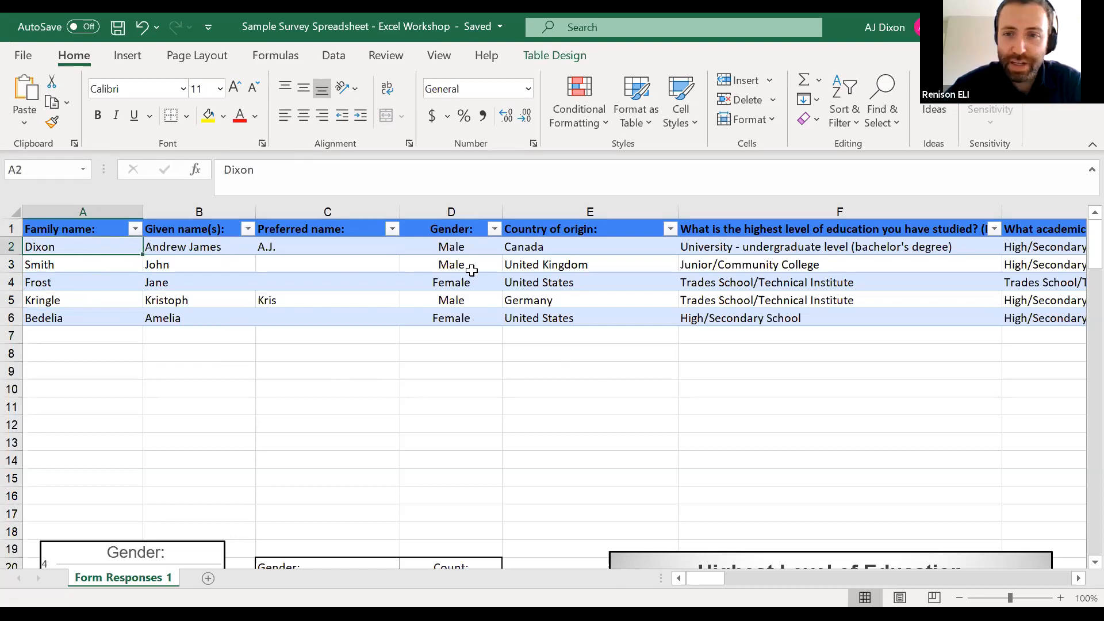
{"action": "key", "text": "Right"}
{"action": "key", "text": "Right"}
{"action": "key", "text": "Right"}
{"action": "key", "text": "Right"}
{"action": "key", "text": "Right"}
{"action": "key", "text": "Left"}
{"action": "key", "text": "Left"}
{"action": "key", "text": "Left"}
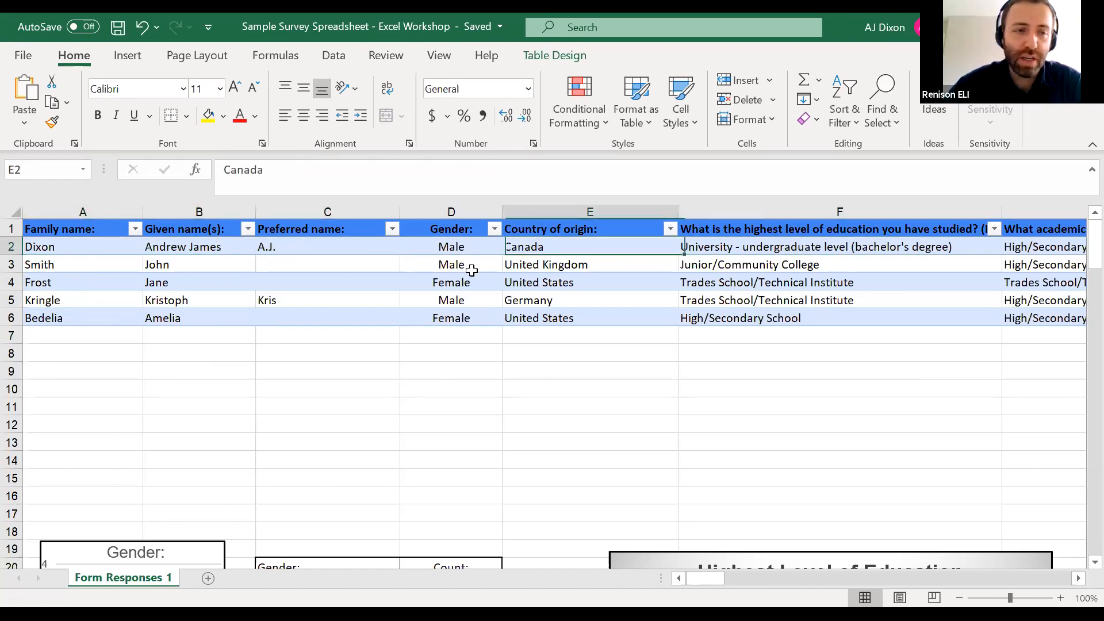
{"action": "key", "text": "Left"}
{"action": "key", "text": "Left"}
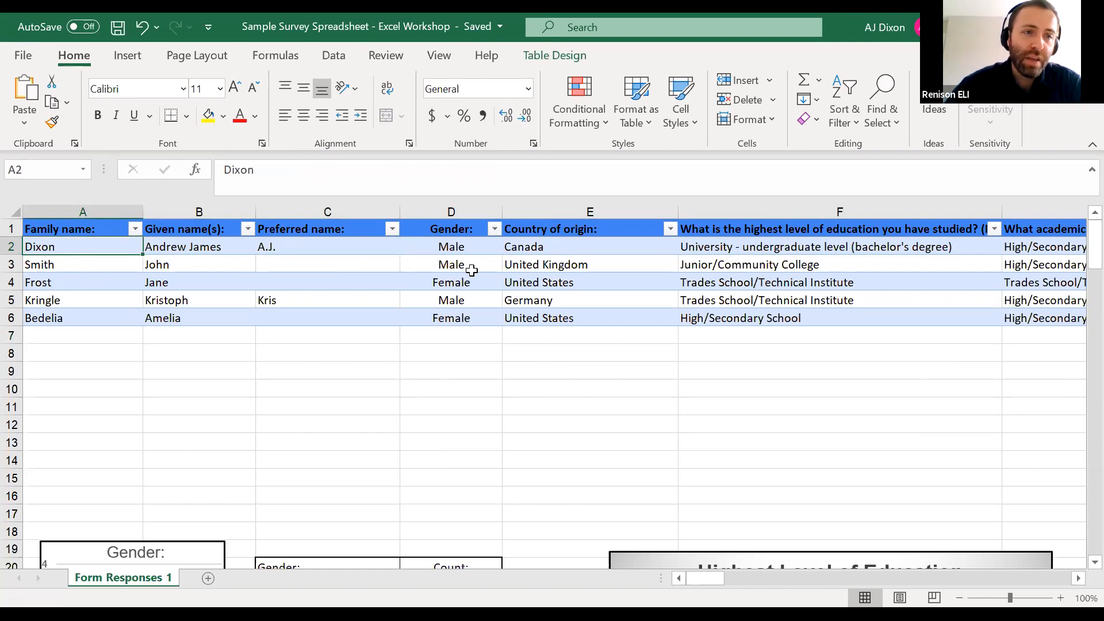
{"action": "key", "text": "Right"}
{"action": "key", "text": "Right"}
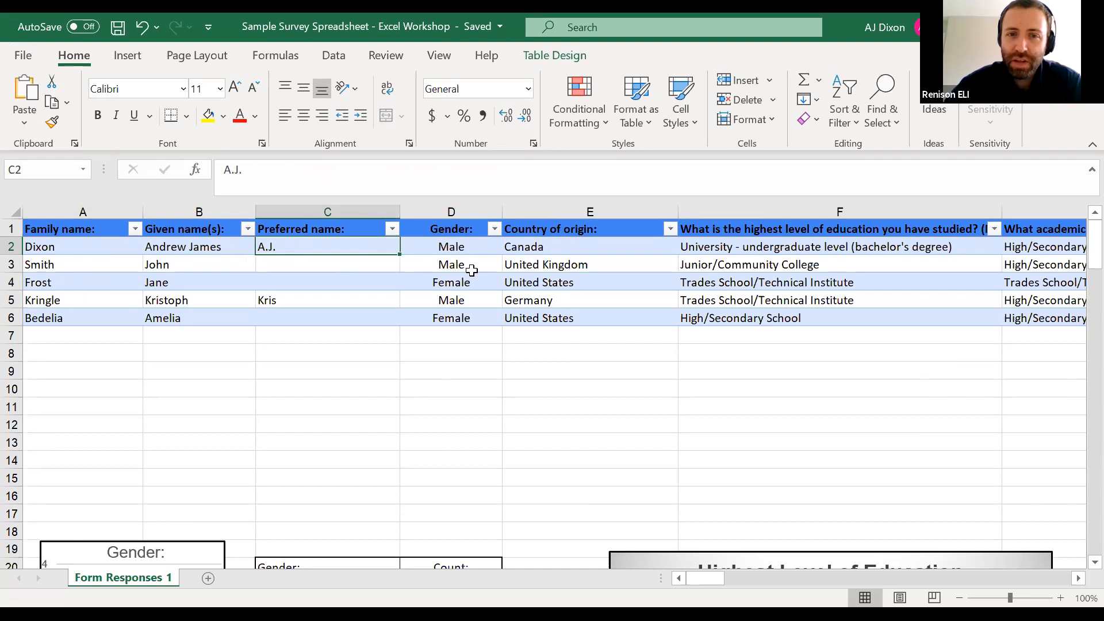
{"action": "key", "text": "Right"}
{"action": "key", "text": "Right"}
{"action": "key", "text": "Right"}
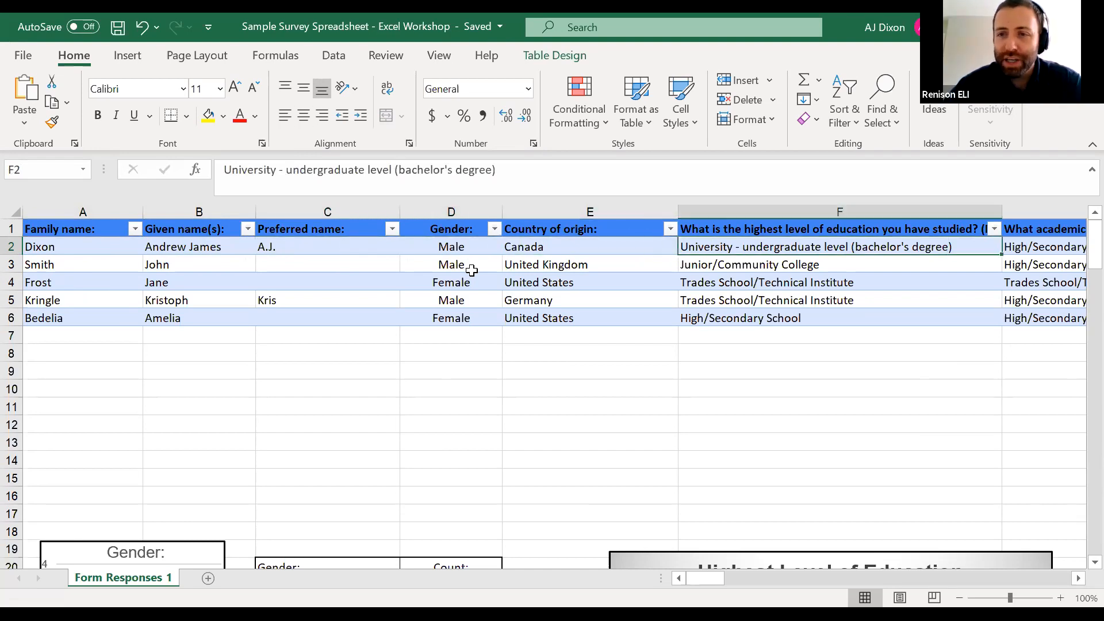
{"action": "key", "text": "Right"}
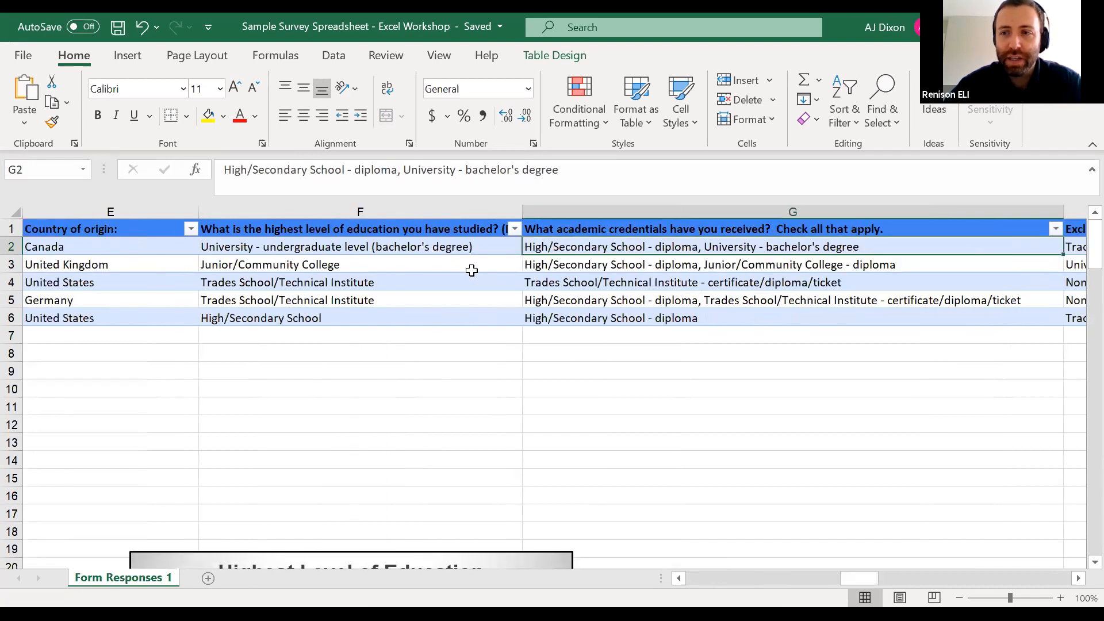
{"action": "key", "text": "Right"}
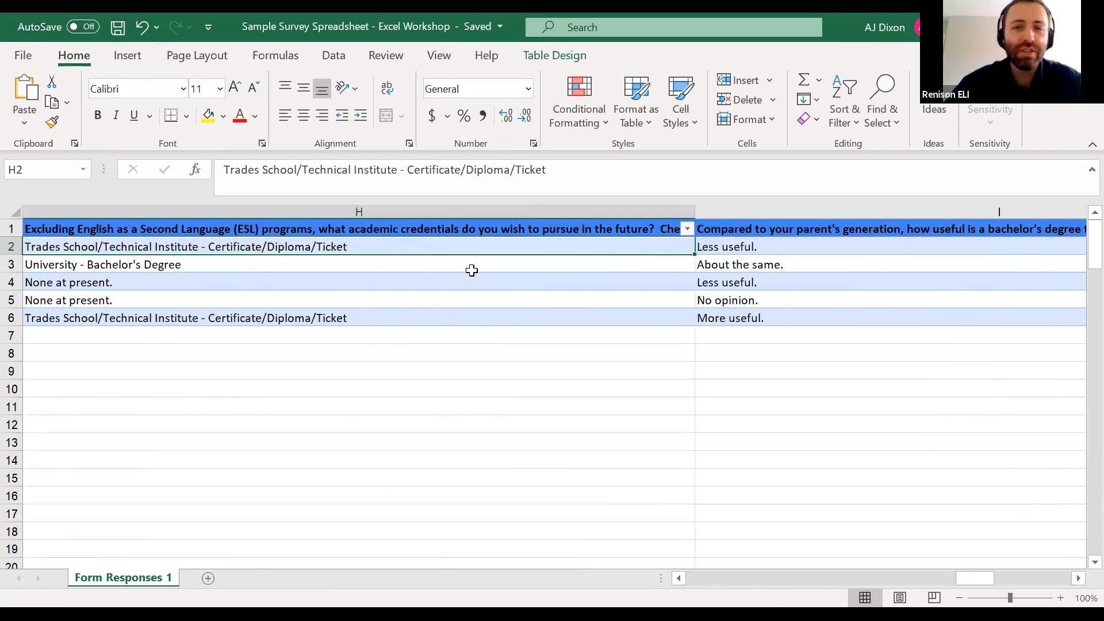
{"action": "key", "text": "Left"}
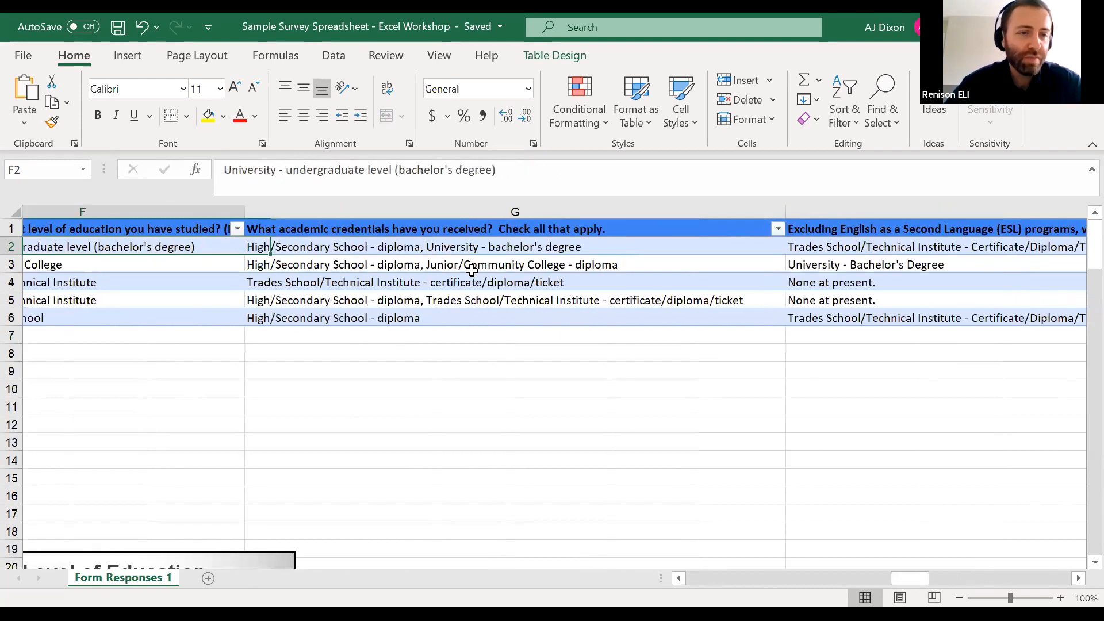
{"action": "key", "text": "Left"}
{"action": "key", "text": "Left"}
{"action": "key", "text": "Left"}
{"action": "key", "text": "Left"}
{"action": "key", "text": "Left"}
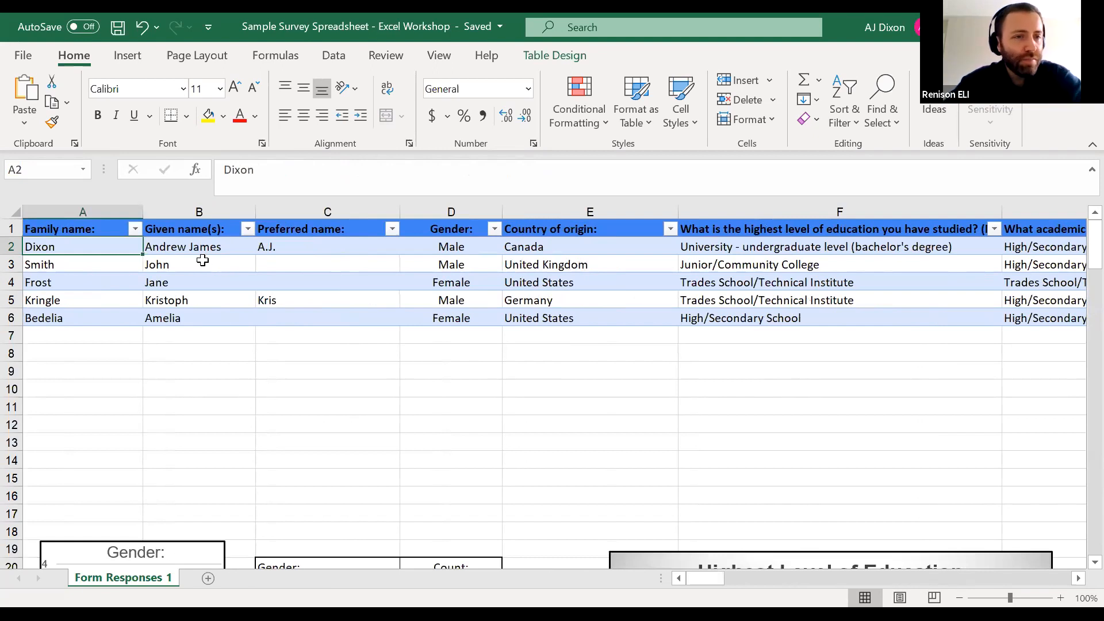
Sort the survey table by family name from A to Z and check the first row's entries
{"action": "left_click", "coordinate": [135, 230]}
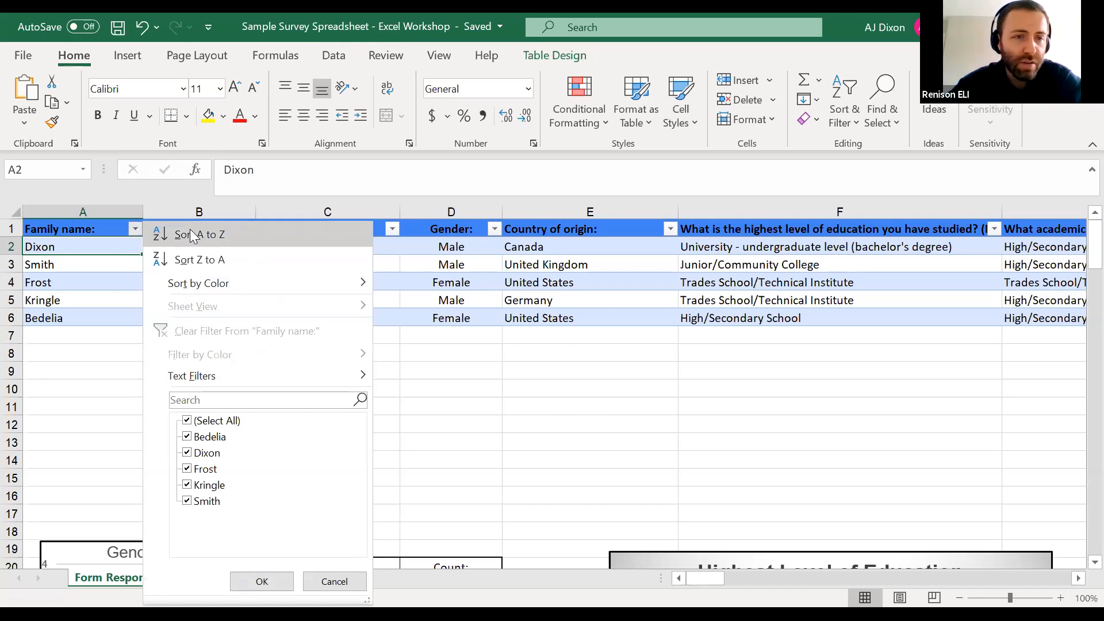
{"action": "left_click", "coordinate": [235, 237]}
{"action": "left_click", "coordinate": [107, 280]}
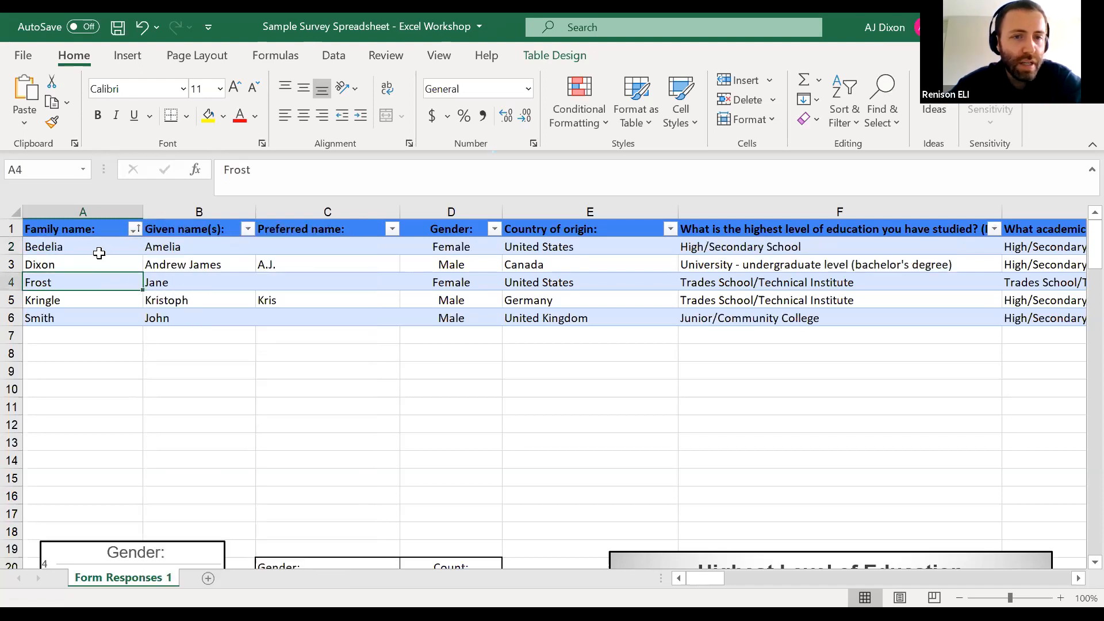
{"action": "left_click", "coordinate": [118, 249]}
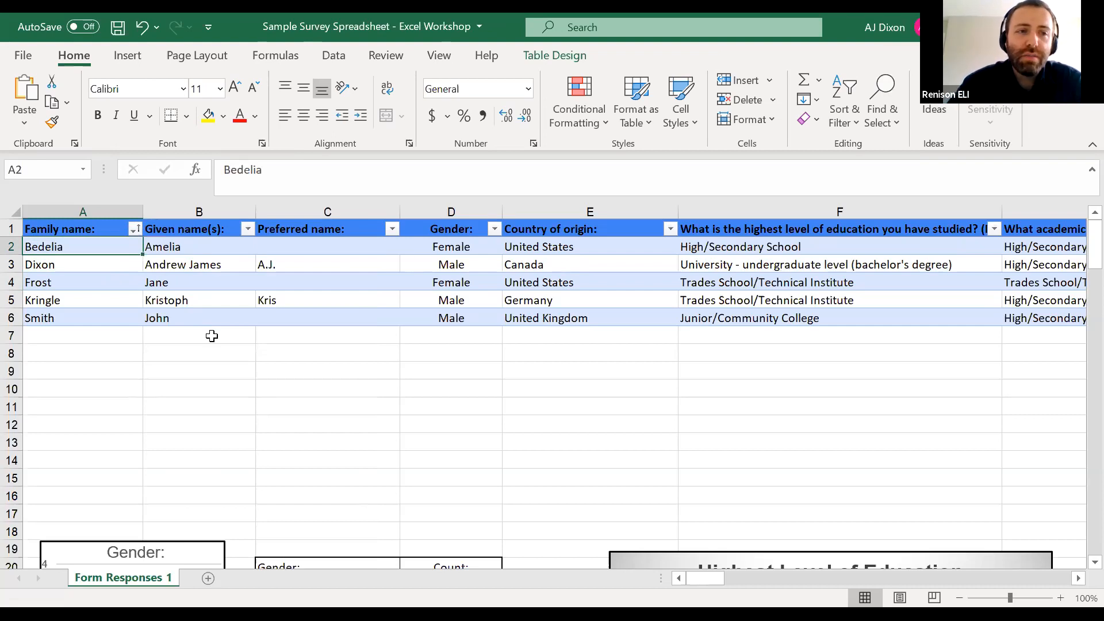
{"action": "key", "text": "Right"}
{"action": "key", "text": "Left"}
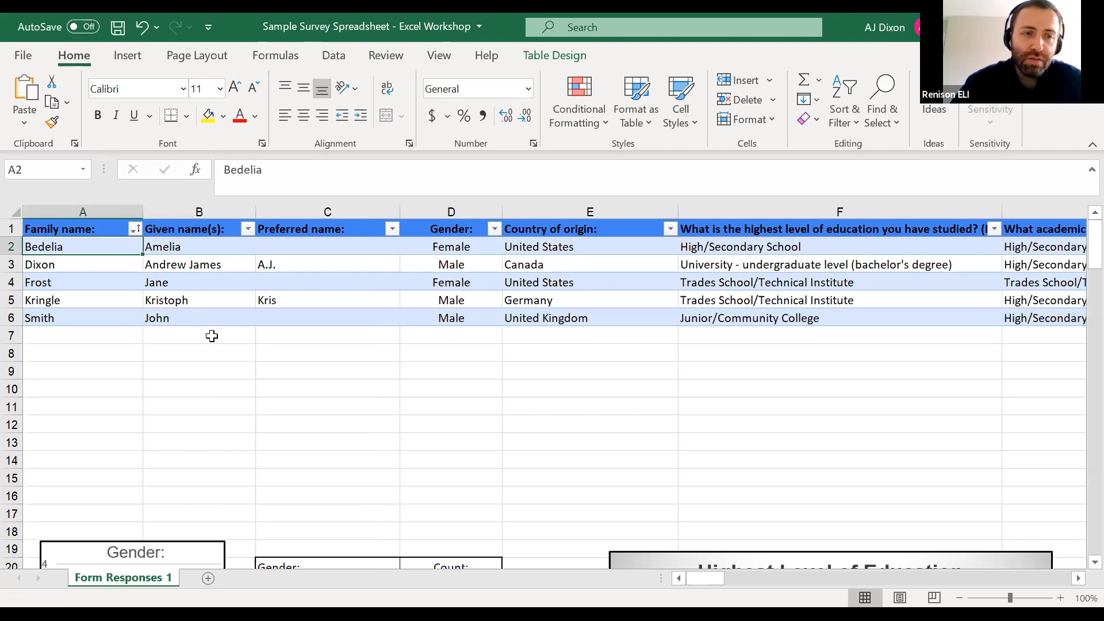
{"action": "key", "text": "Right"}
{"action": "key", "text": "Left"}
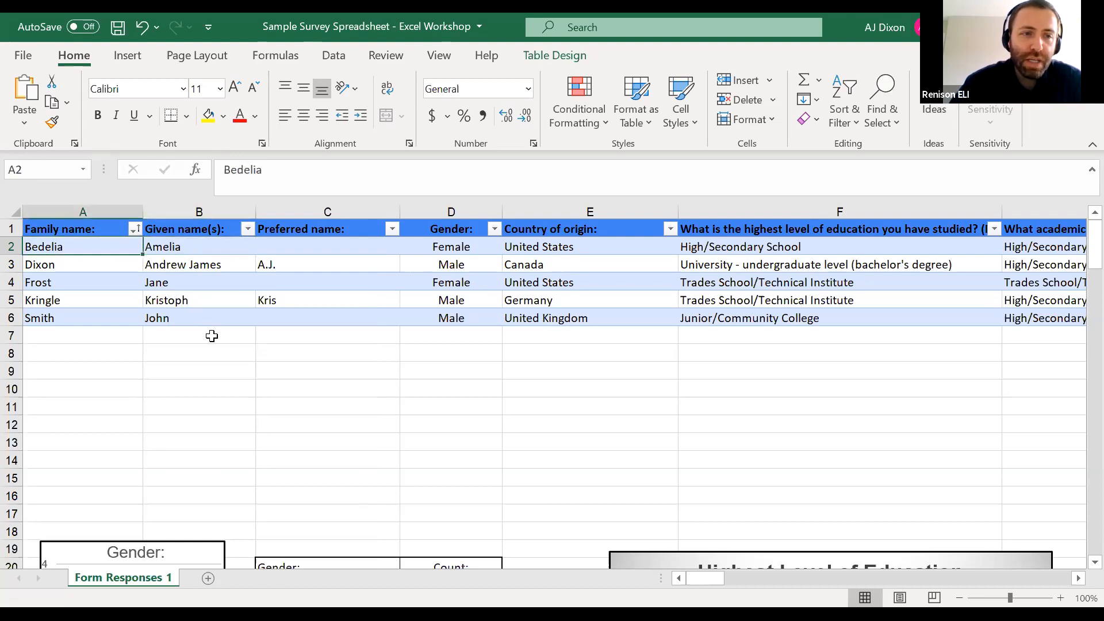
Check the alphabetical order of the sorted family name column from row 2 down to row 6
{"action": "key", "text": "Right"}
{"action": "key", "text": "Left"}
{"action": "key", "text": "Down"}
{"action": "key", "text": "Down"}
{"action": "key", "text": "Down"}
{"action": "key", "text": "Down"}
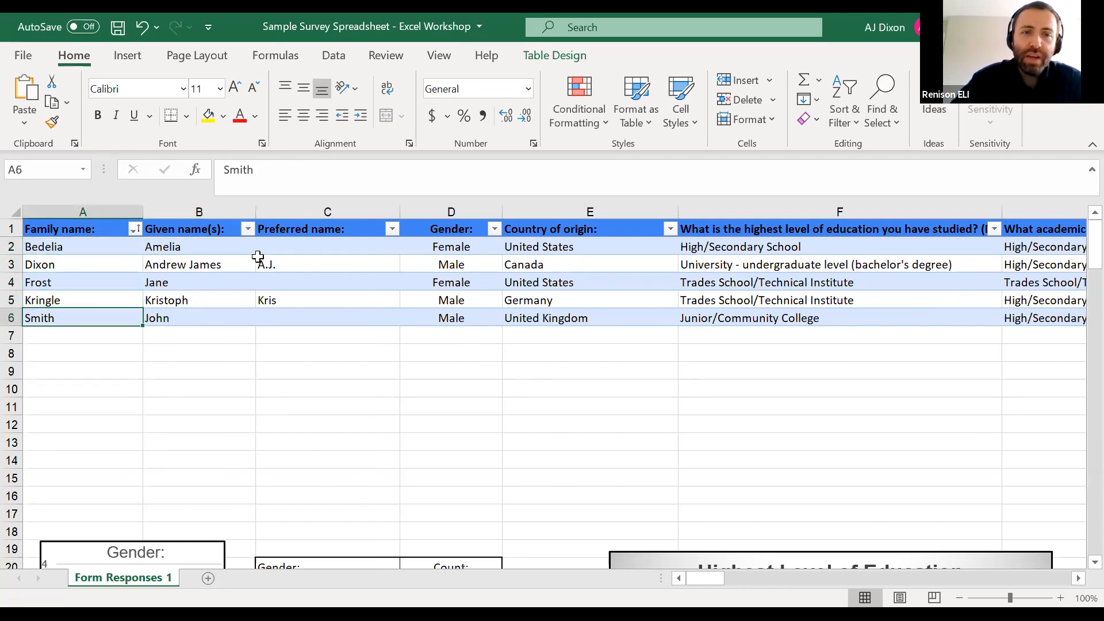
Check that the answers in row 3 still belong together, from preferred name across to education level and back to family name
{"action": "left_click", "coordinate": [370, 262]}
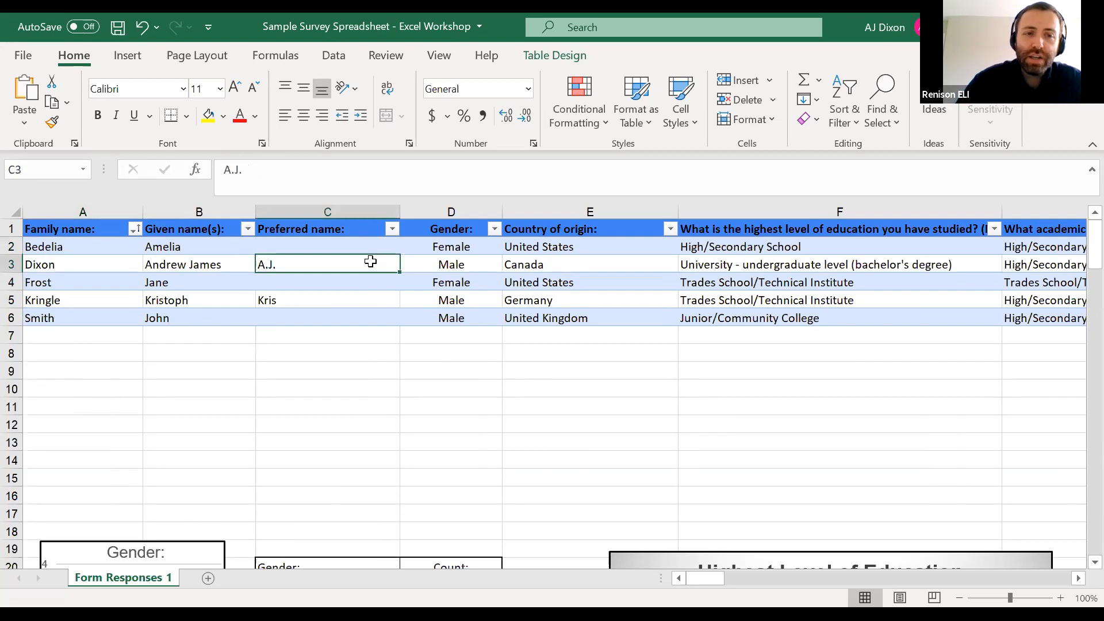
{"action": "key", "text": "Right"}
{"action": "key", "text": "Right"}
{"action": "key", "text": "Right"}
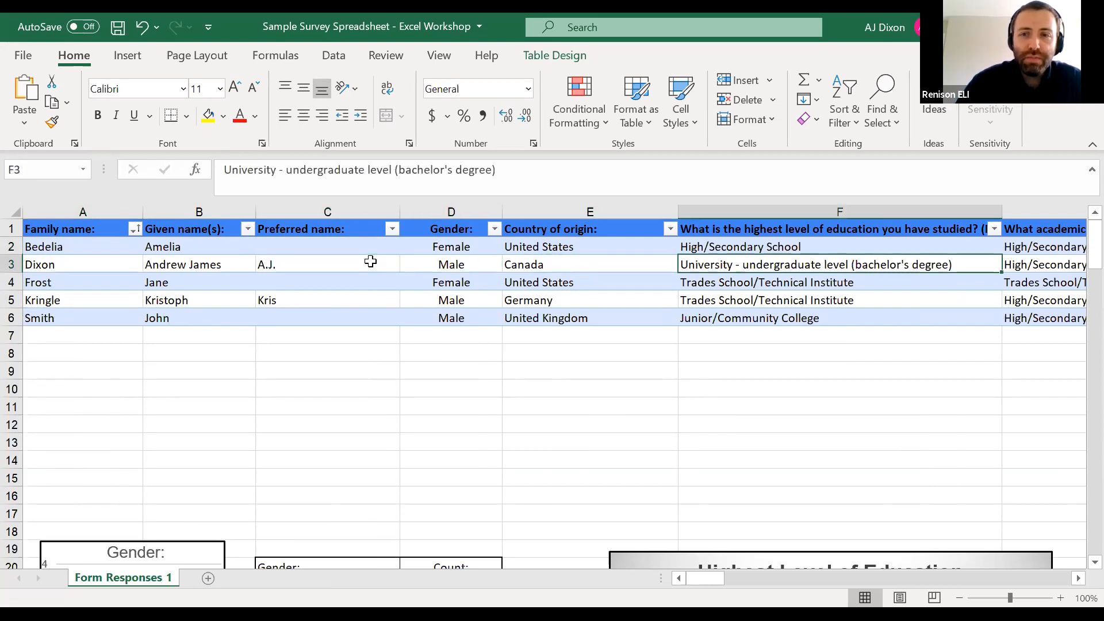
{"action": "key", "text": "Right"}
{"action": "key", "text": "Left"}
{"action": "key", "text": "Left"}
{"action": "key", "text": "Left"}
{"action": "key", "text": "Left"}
{"action": "key", "text": "Left"}
{"action": "key", "text": "Left"}
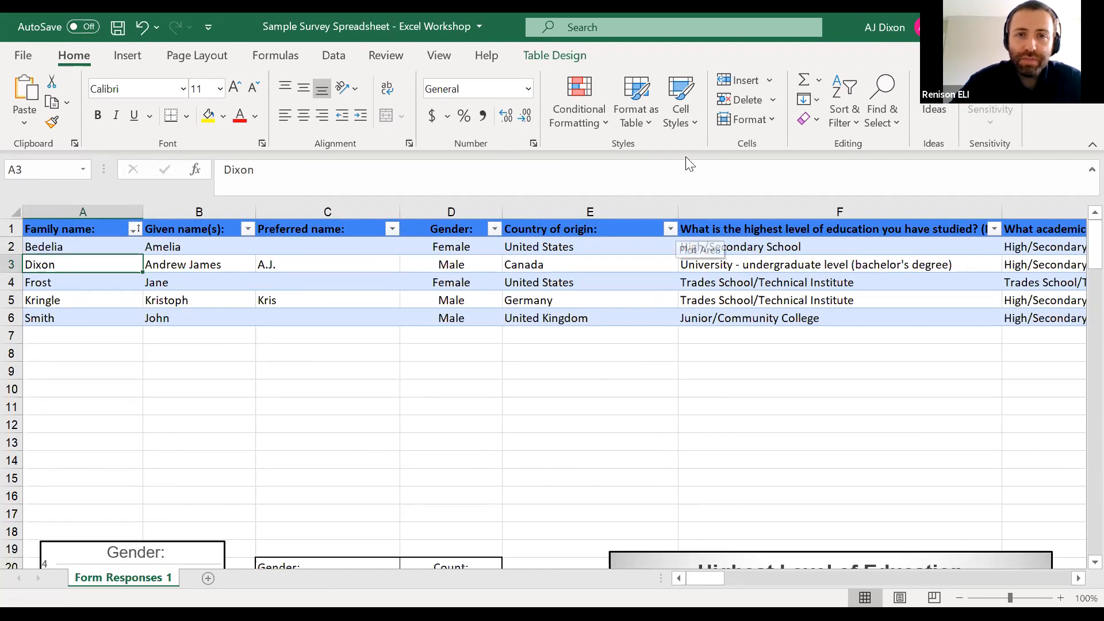
Sort the survey table by country of origin from A to Z and check the first two country entries
{"action": "left_click", "coordinate": [670, 228]}
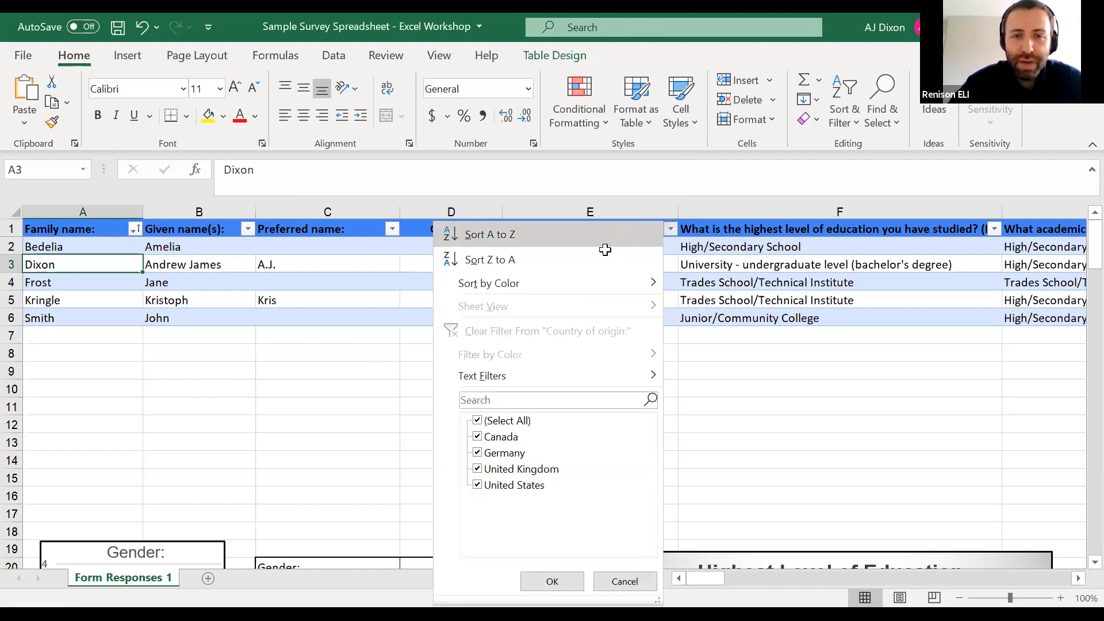
{"action": "left_click", "coordinate": [601, 239]}
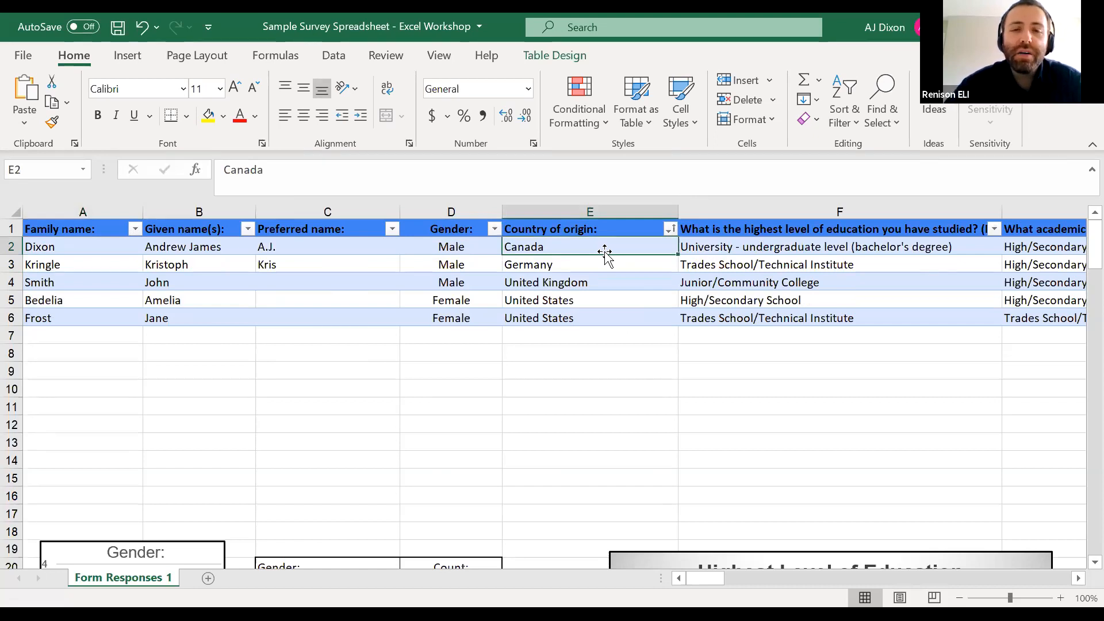
{"action": "key", "text": "Down"}
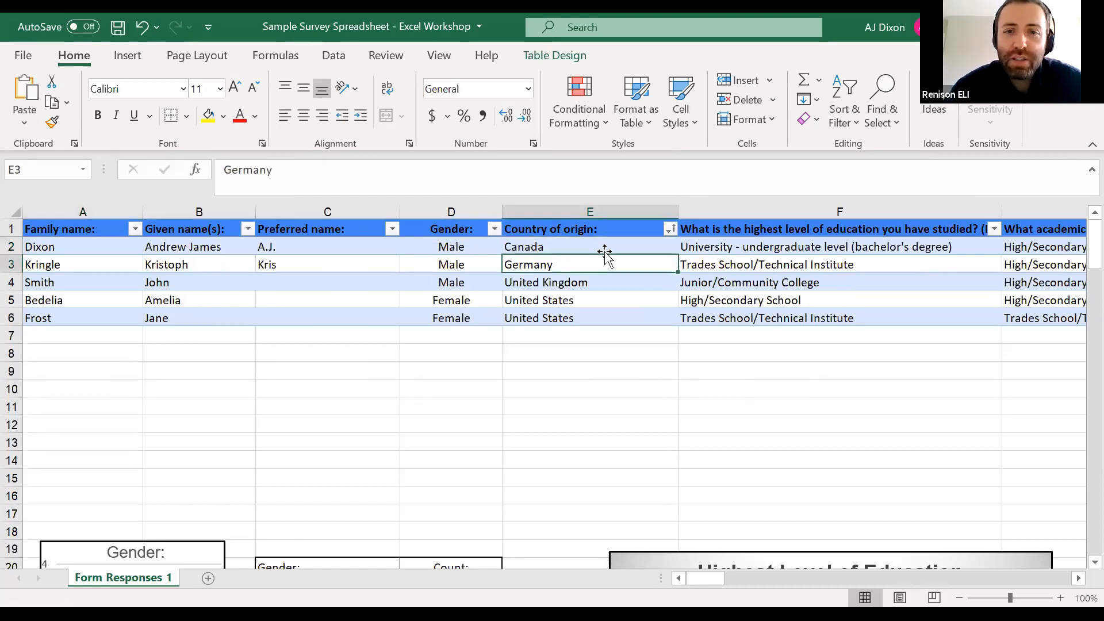
{"action": "key", "text": "Left"}
{"action": "key", "text": "Right"}
{"action": "key", "text": "Up"}
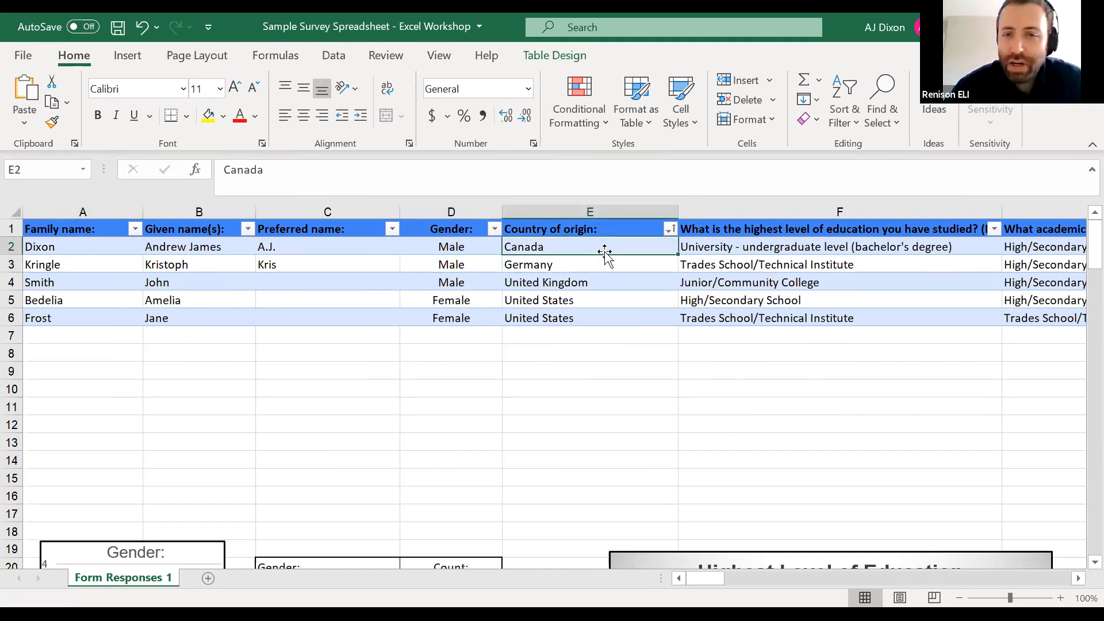
Examine the sorted country of origin entries down to row 6, and trace row 5 back to its family name
{"action": "key", "text": "Down"}
{"action": "key", "text": "Down"}
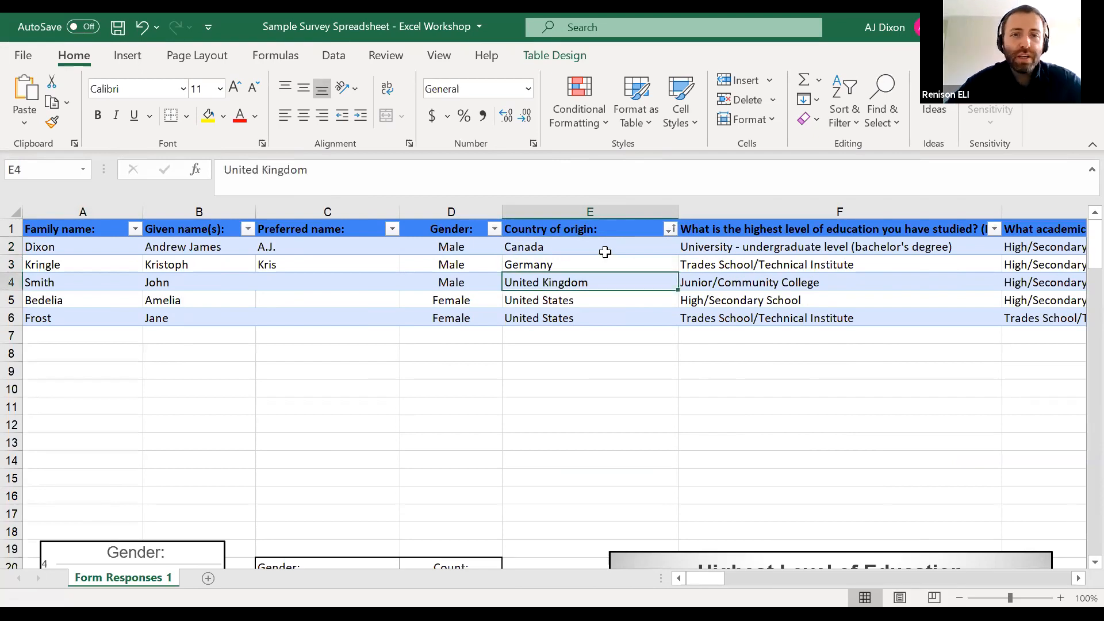
{"action": "key", "text": "Down"}
{"action": "key", "text": "Down"}
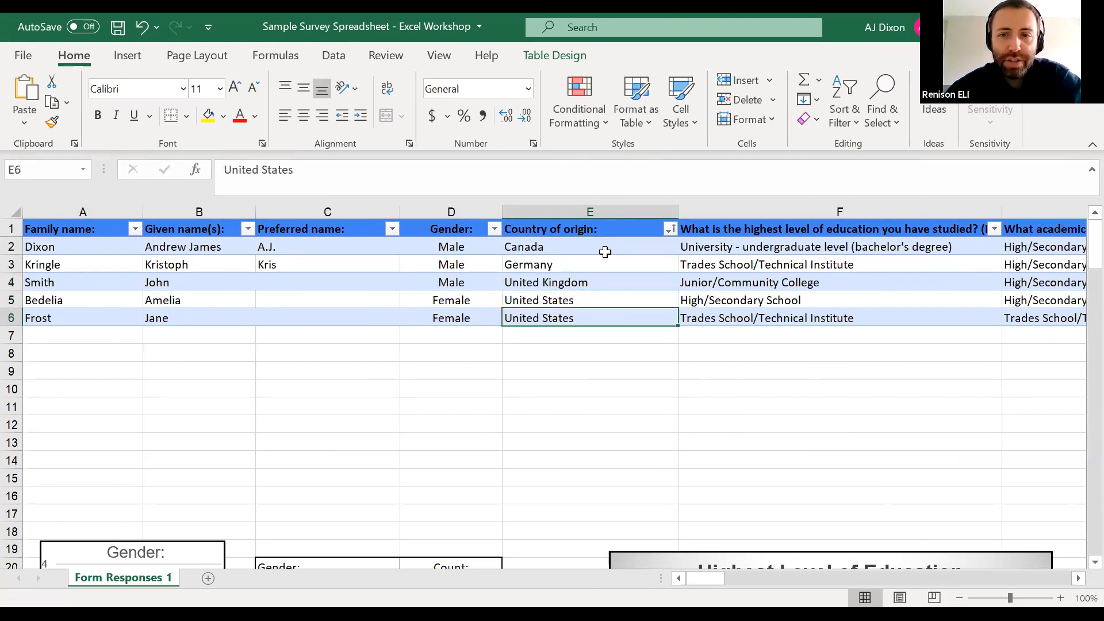
{"action": "key", "text": "Up"}
{"action": "key", "text": "Right"}
{"action": "key", "text": "Left"}
{"action": "key", "text": "Left"}
{"action": "key", "text": "Left"}
{"action": "key", "text": "Left"}
{"action": "key", "text": "Left"}
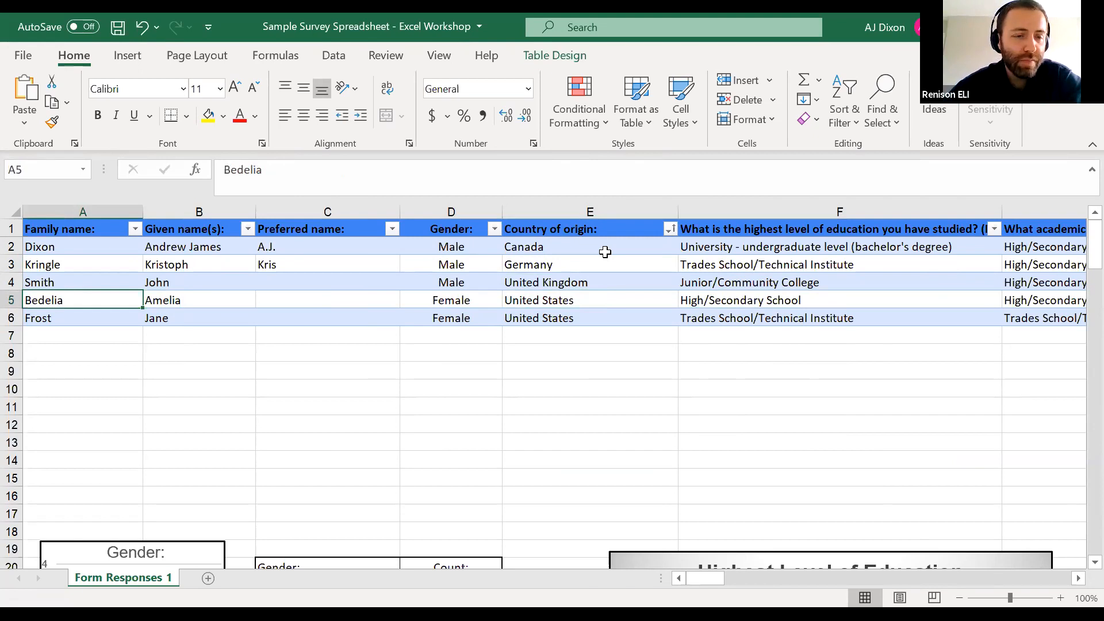
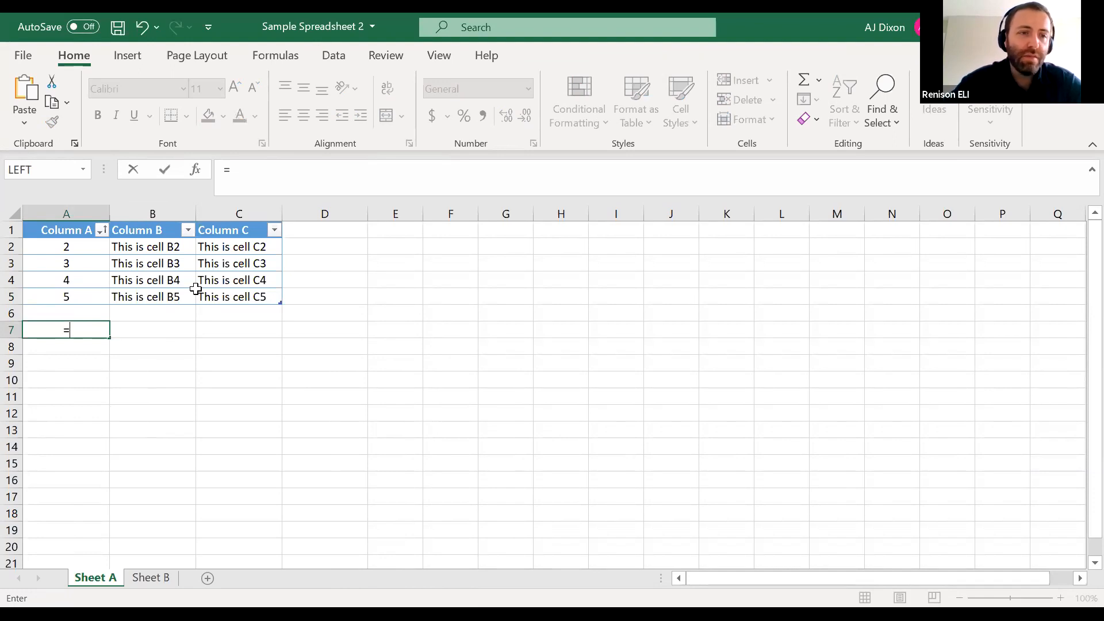
Complete the formula in A7 as =COUNT(Table2[Column A]) to count the numeric entries of Column A
{"action": "type", "text": "COUNT"}
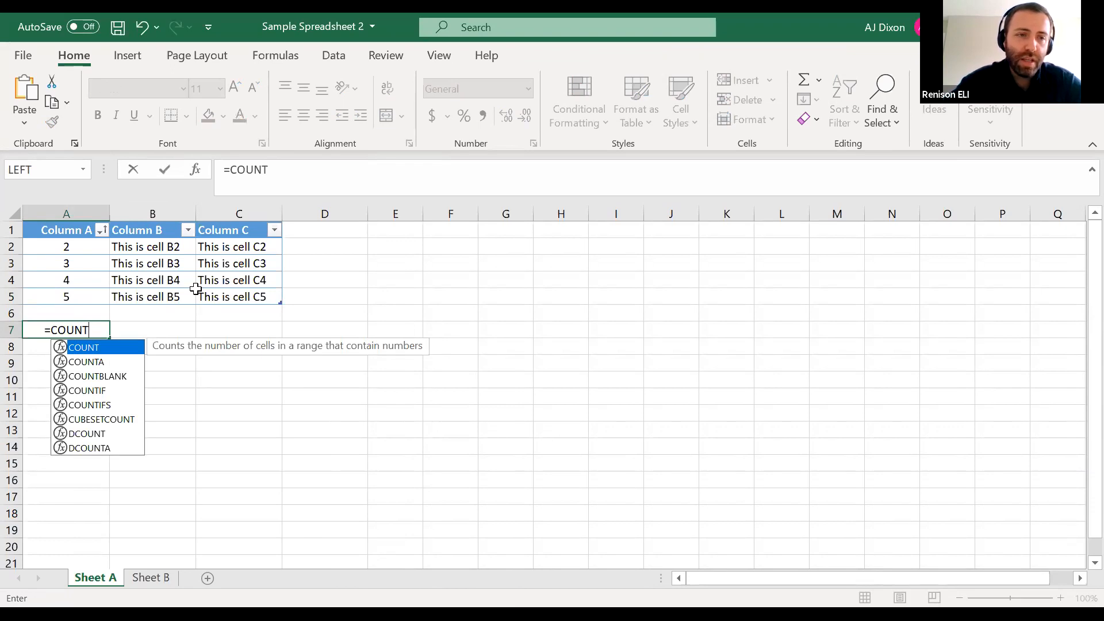
{"action": "type", "text": "("}
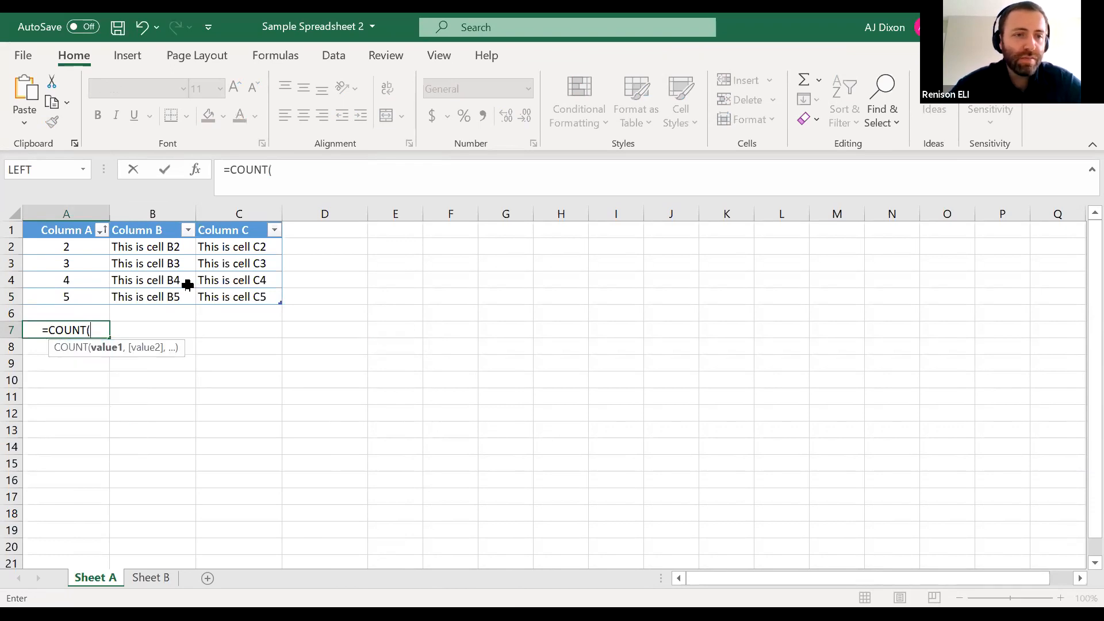
{"action": "left_click", "coordinate": [88, 248]}
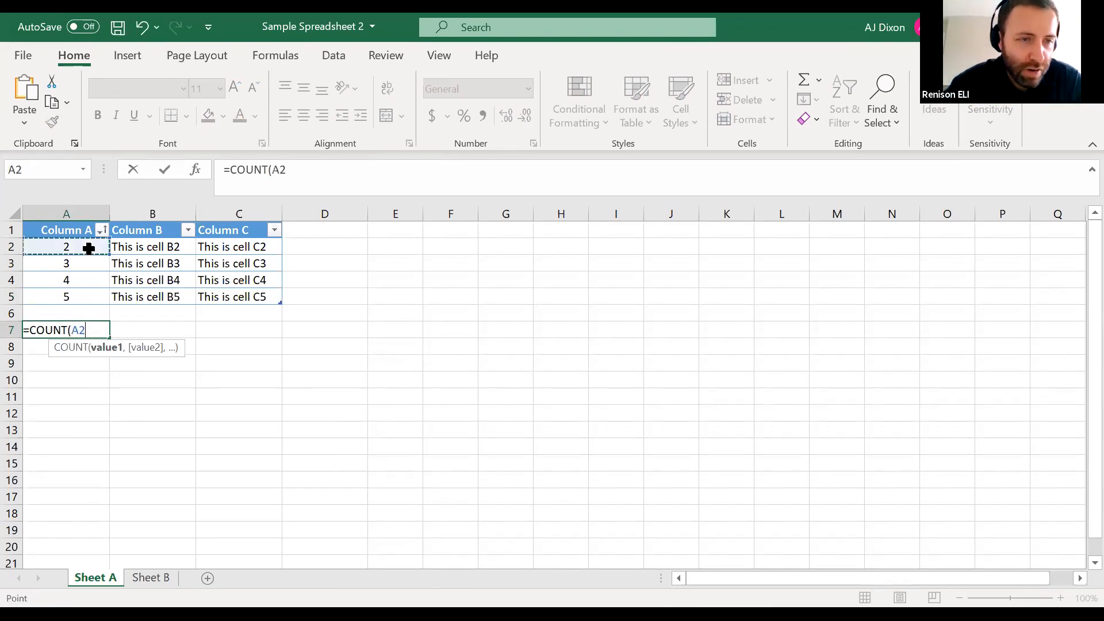
{"action": "left_click_drag", "start_coordinate": [87, 253], "coordinate": [81, 293]}
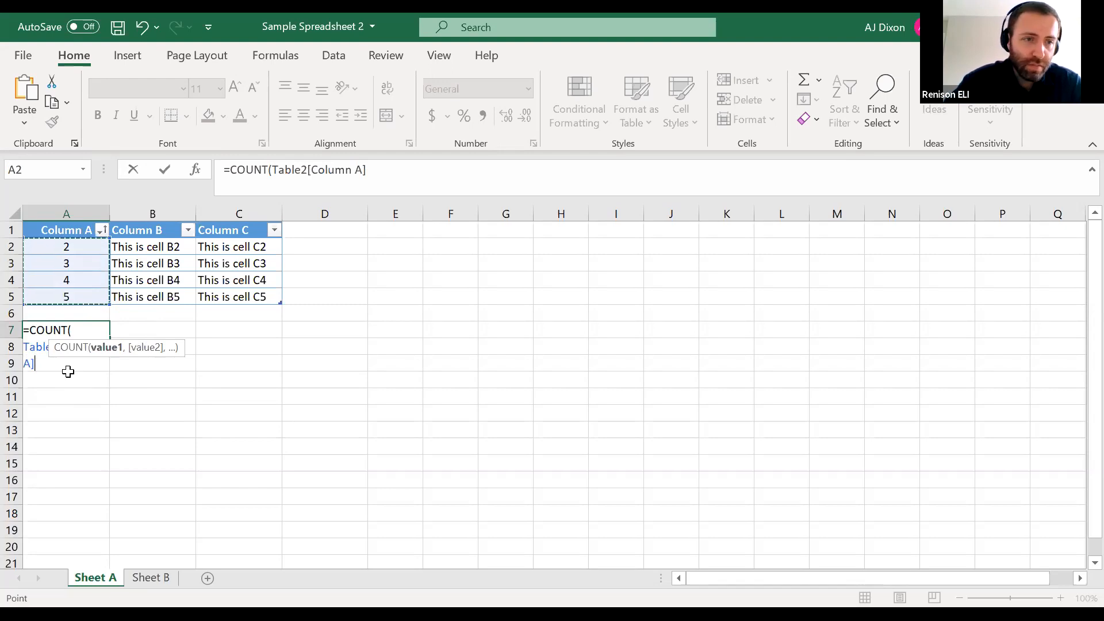
{"action": "type", "text": ","}
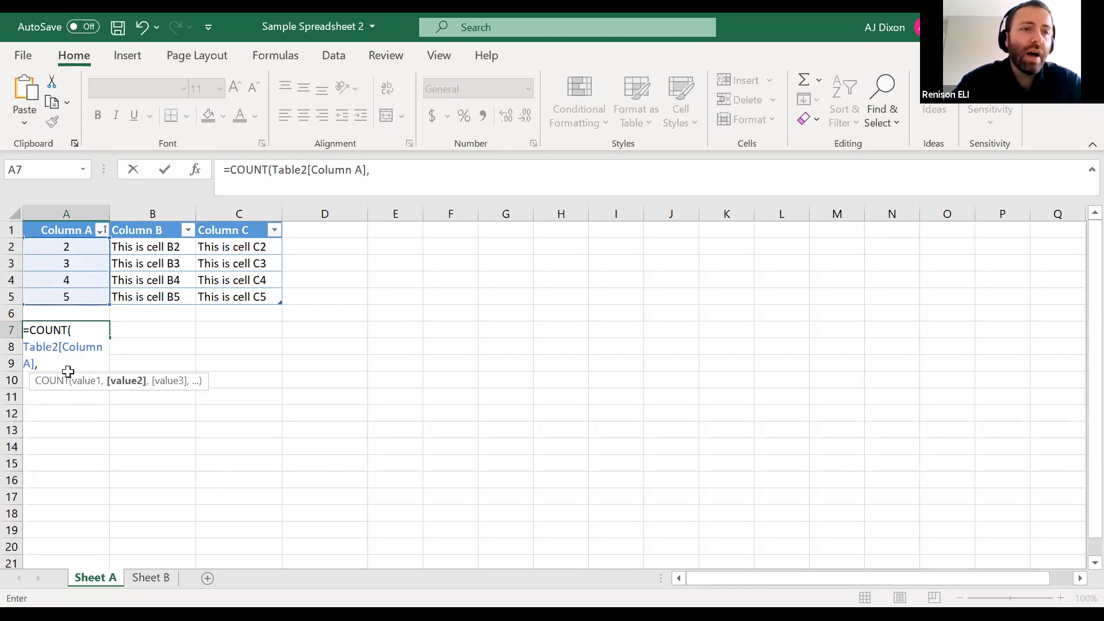
{"action": "key", "text": "BackSpace"}
{"action": "type", "text": ")"}
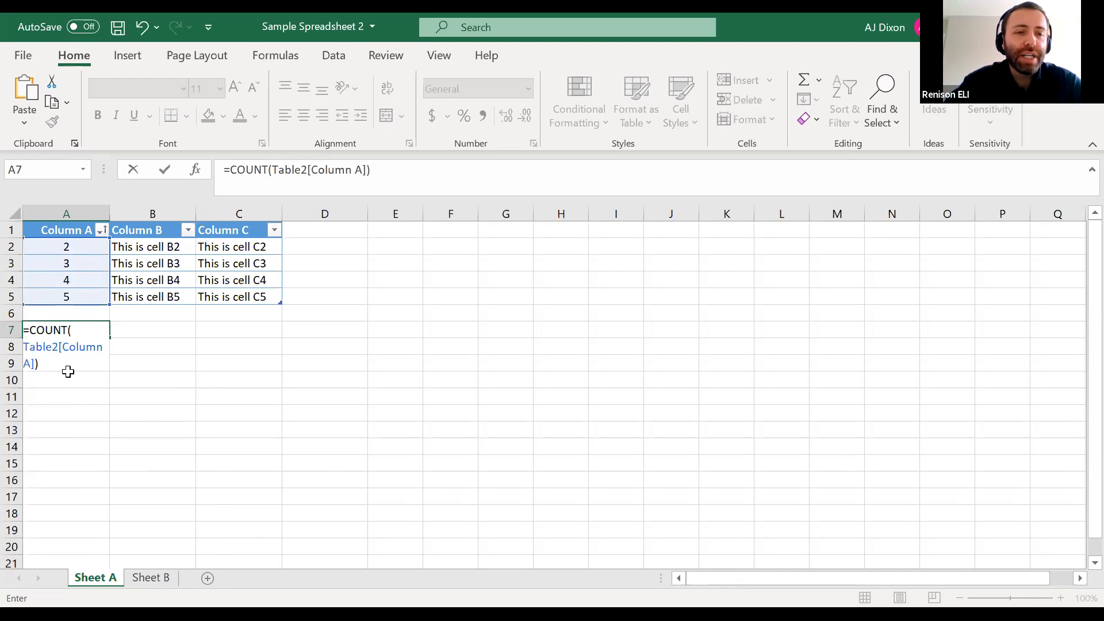
{"action": "key", "text": "Return"}
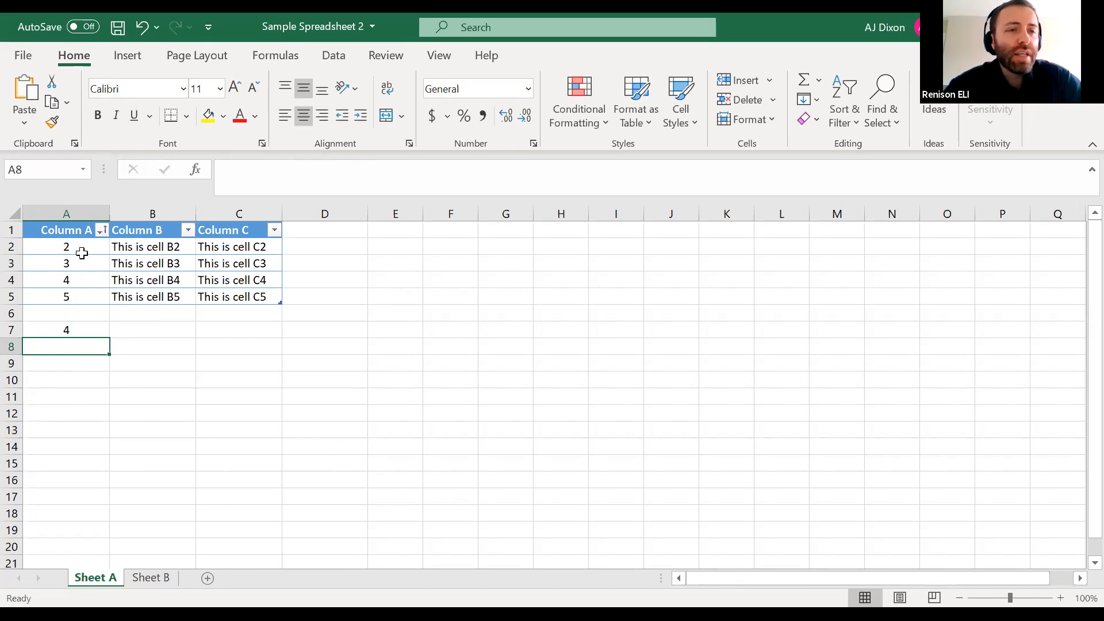
Check the counted cells A2 to A5 one by one against the COUNT formula in A7
{"action": "left_click", "coordinate": [89, 251]}
{"action": "left_click", "coordinate": [88, 266]}
{"action": "left_click", "coordinate": [89, 282]}
{"action": "left_click", "coordinate": [92, 299]}
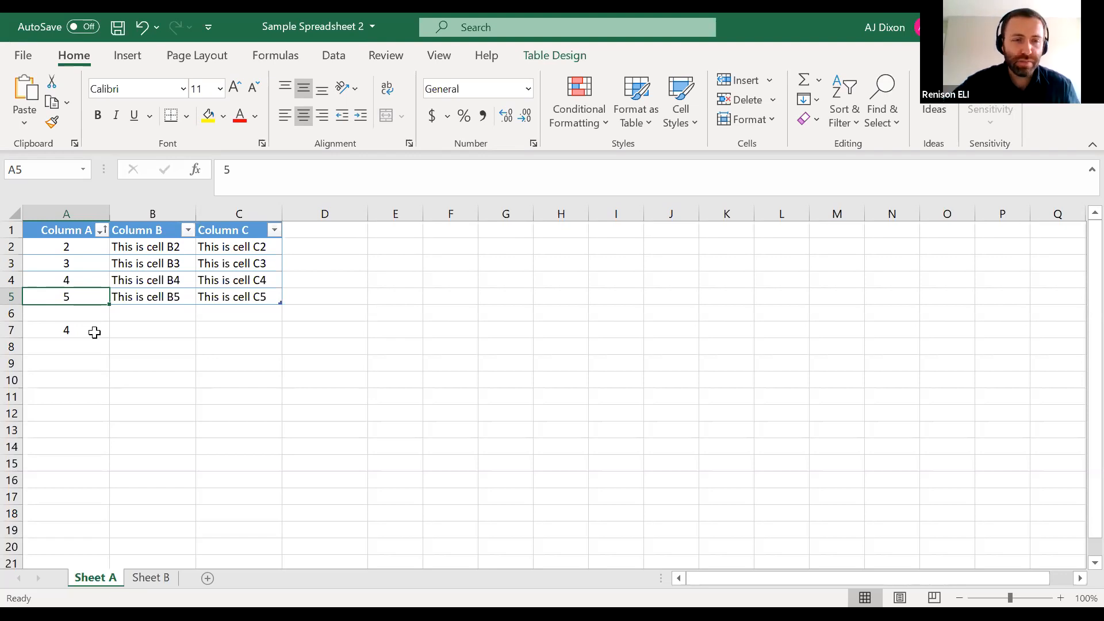
{"action": "left_click", "coordinate": [92, 330]}
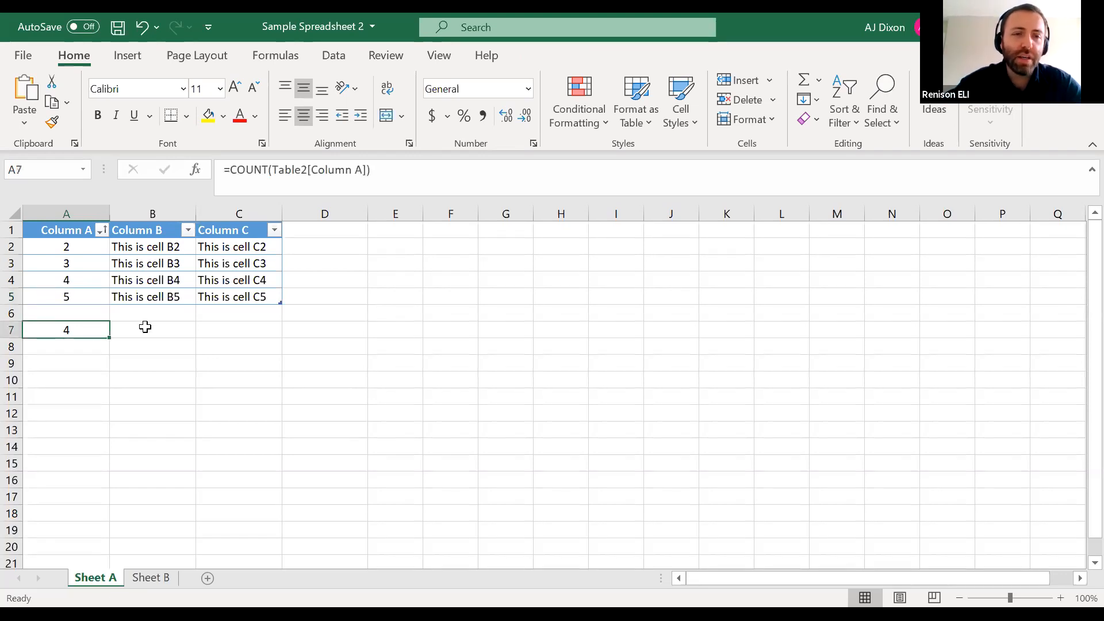
Try to count the text entries of Column B by entering =COUNT(Table2[Column B]) in B7
{"action": "left_click", "coordinate": [142, 330]}
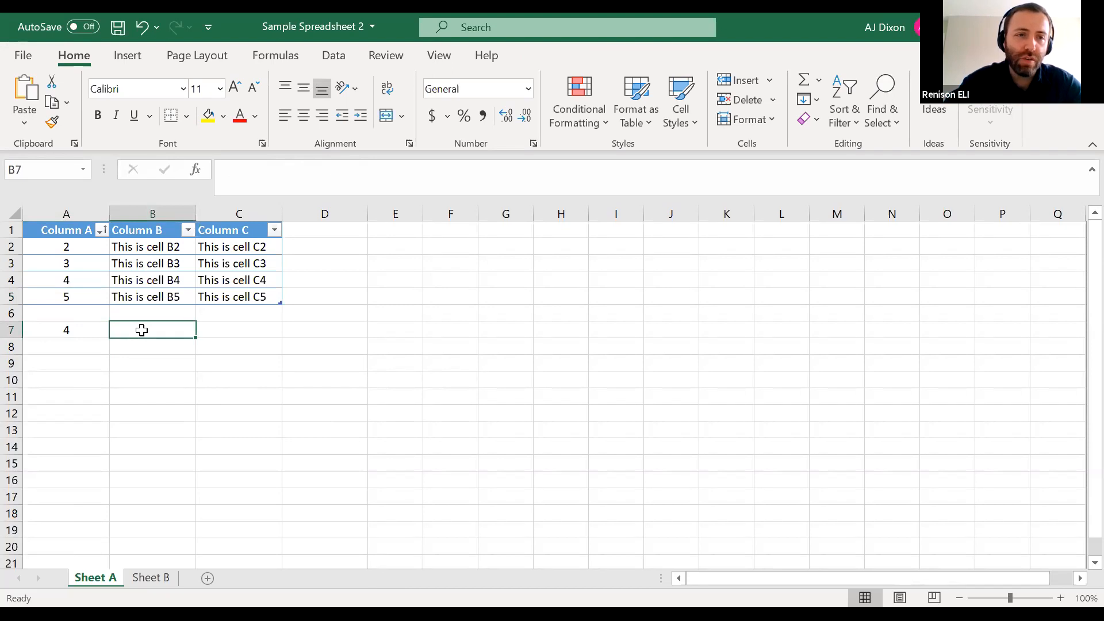
{"action": "type", "text": "="}
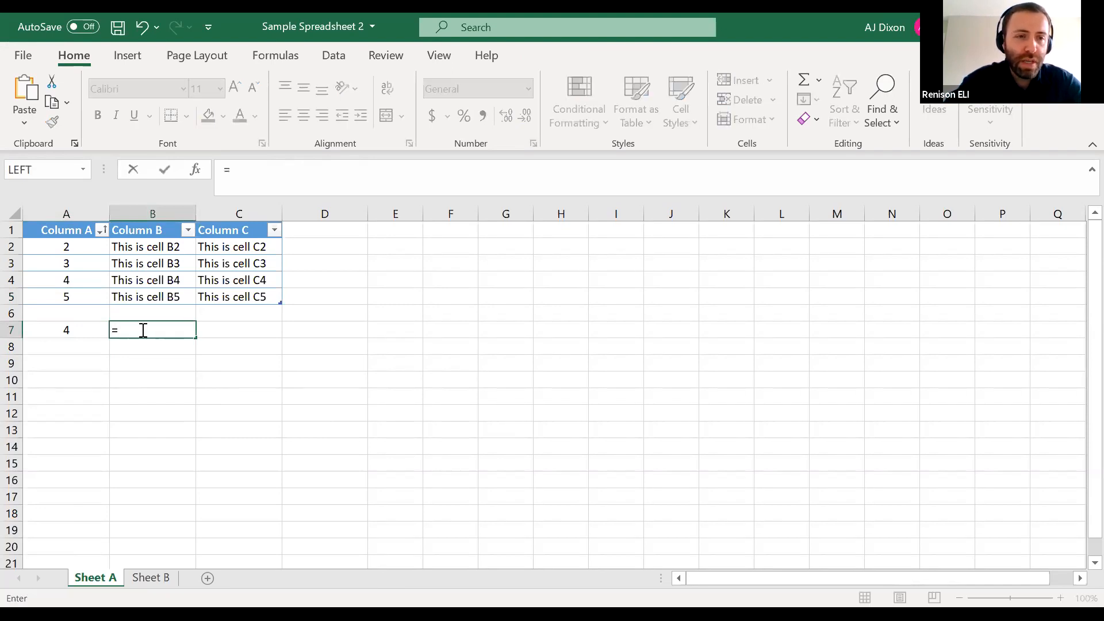
{"action": "type", "text": "COUT"}
{"action": "key", "text": "BackSpace"}
{"action": "type", "text": "NT("}
{"action": "left_click", "coordinate": [160, 251]}
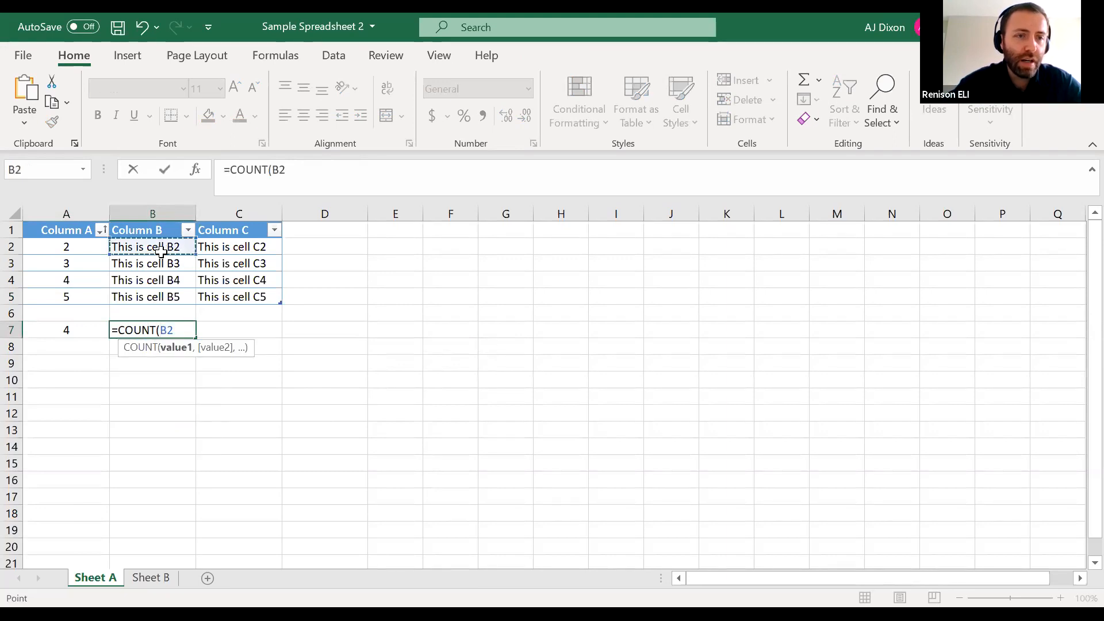
{"action": "left_click_drag", "start_coordinate": [160, 251], "coordinate": [163, 296]}
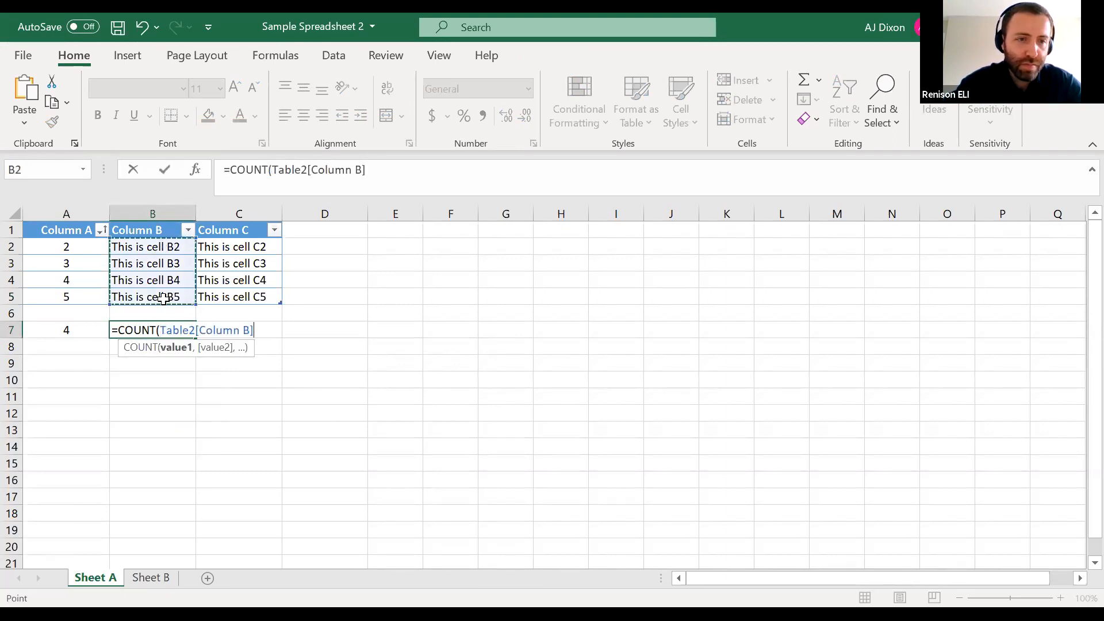
{"action": "type", "text": ")"}
{"action": "key", "text": "Return"}
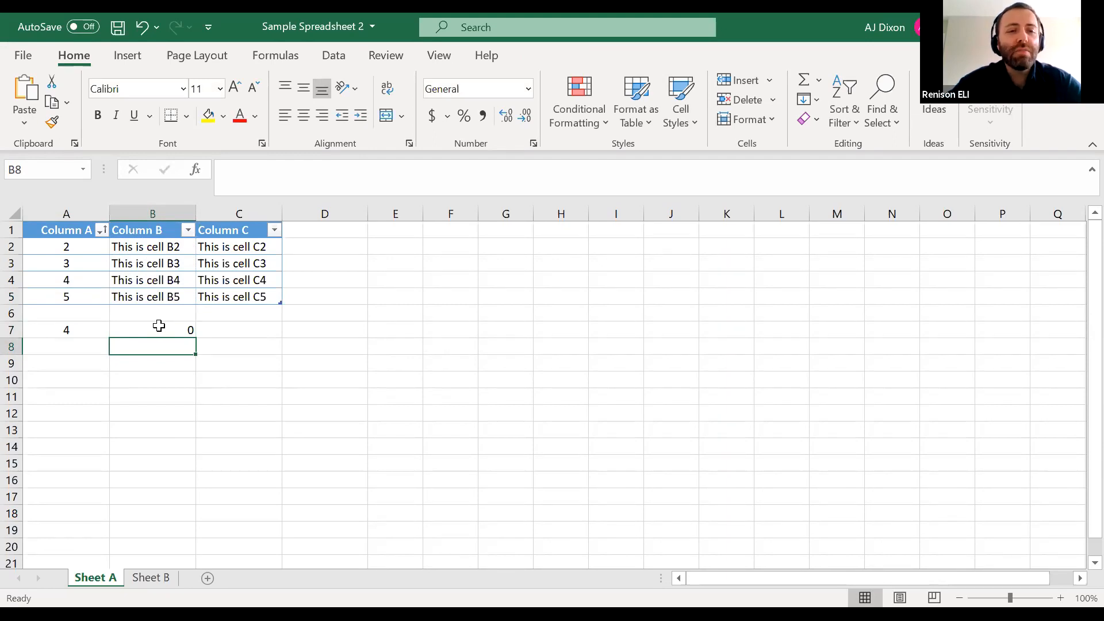
Compare the COUNT formula in B7 with the text content of cell B2
{"action": "left_click", "coordinate": [167, 329]}
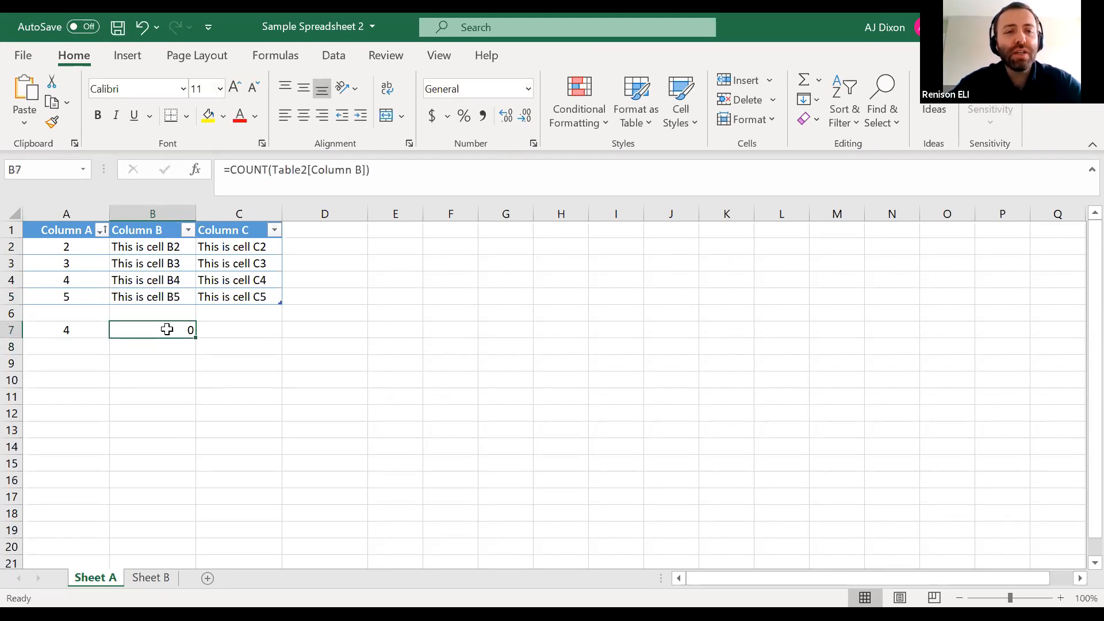
{"action": "left_click", "coordinate": [169, 248]}
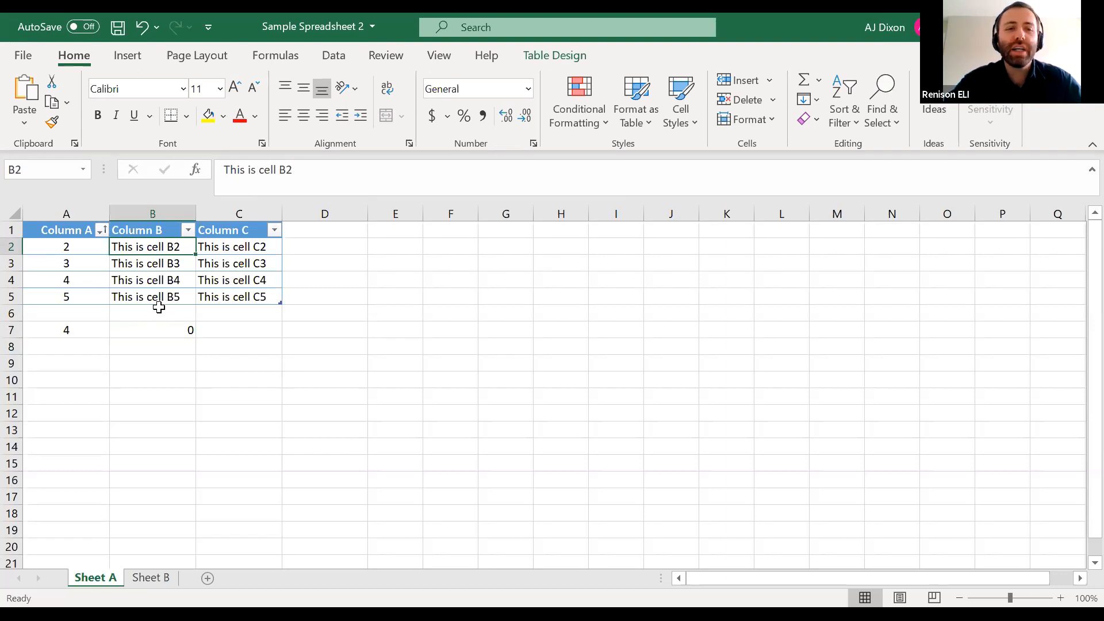
{"action": "left_click", "coordinate": [148, 329]}
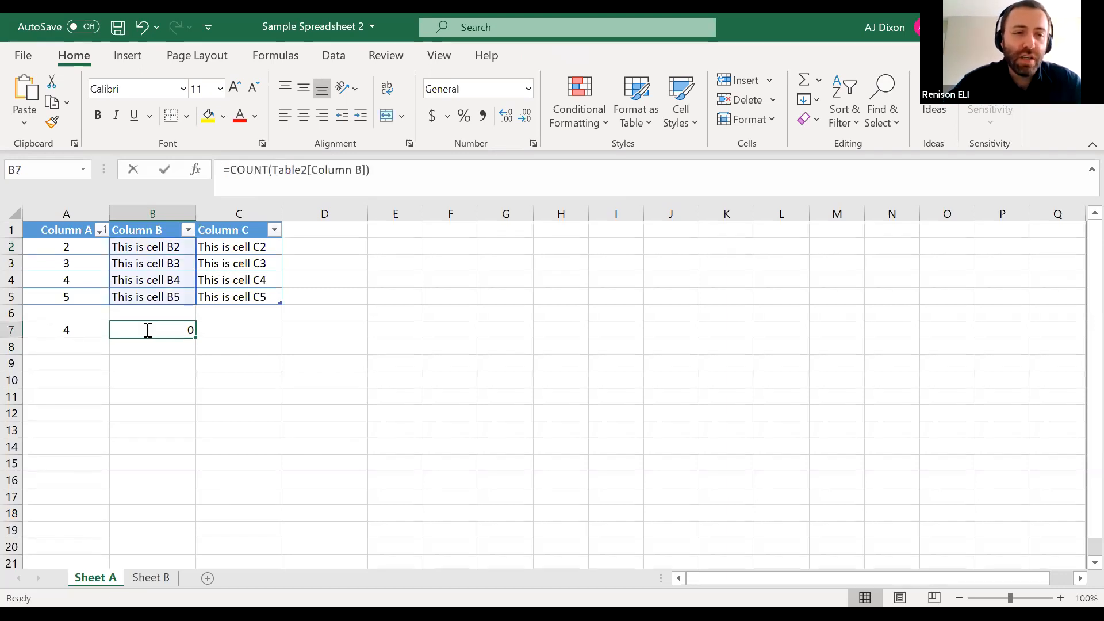
Replace the formula in B7 with =COUNTA(Table2[Column B]) to count the non-empty cells, and review the entered formula
{"action": "double_click", "coordinate": [156, 330]}
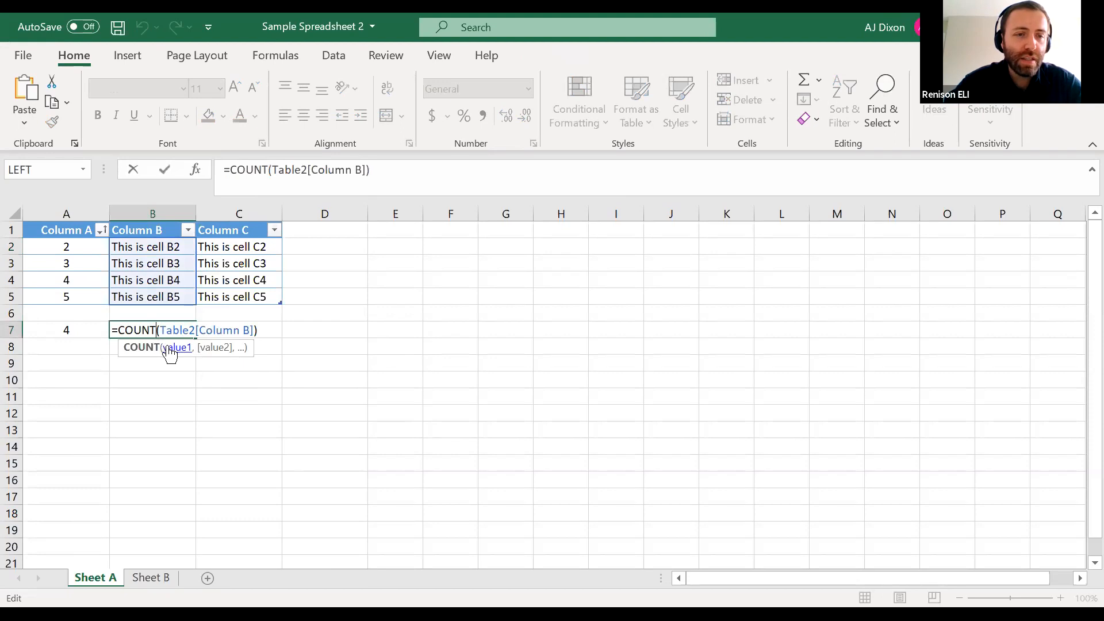
{"action": "left_click_drag", "start_coordinate": [112, 331], "coordinate": [313, 349]}
{"action": "key", "text": "BackSpace"}
{"action": "type", "text": "="}
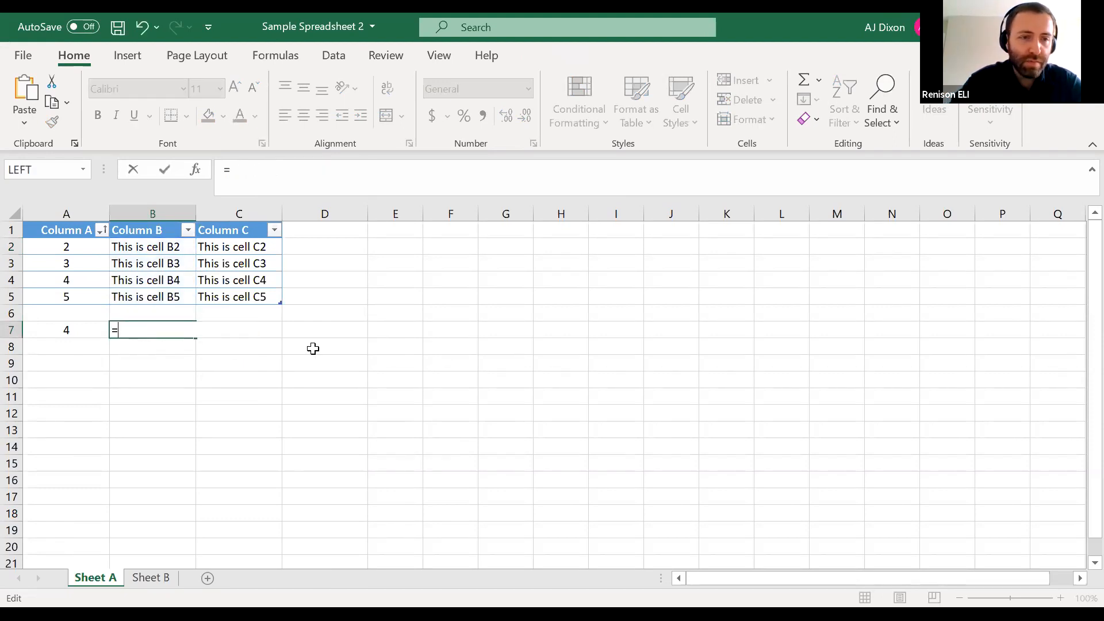
{"action": "type", "text": "COUNTA("}
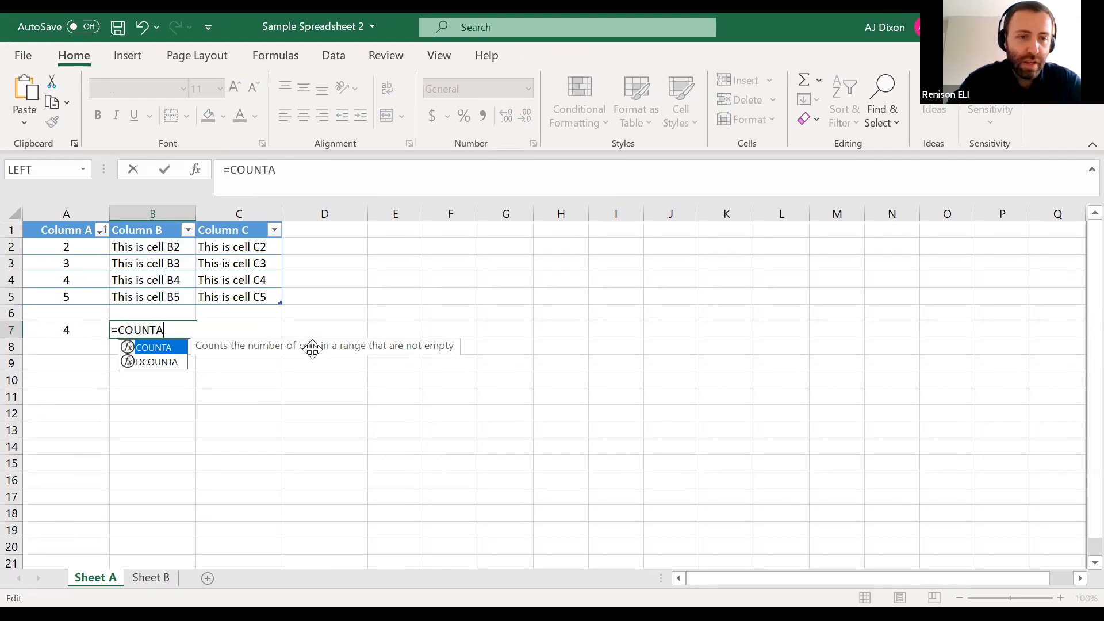
{"action": "left_click", "coordinate": [160, 253]}
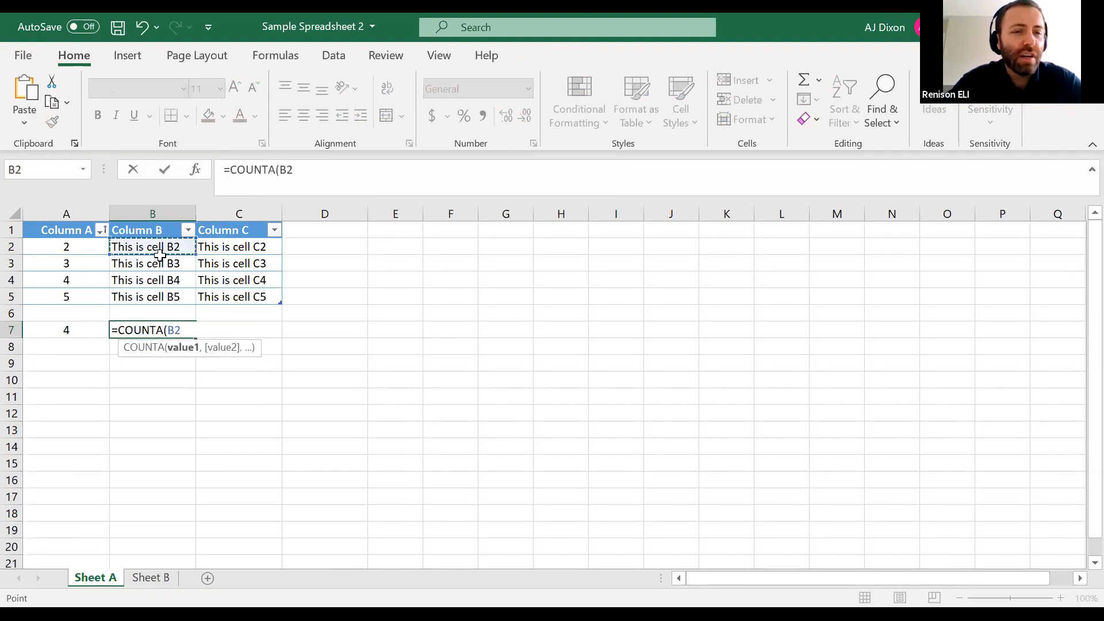
{"action": "left_click_drag", "start_coordinate": [160, 255], "coordinate": [156, 291]}
{"action": "type", "text": ")"}
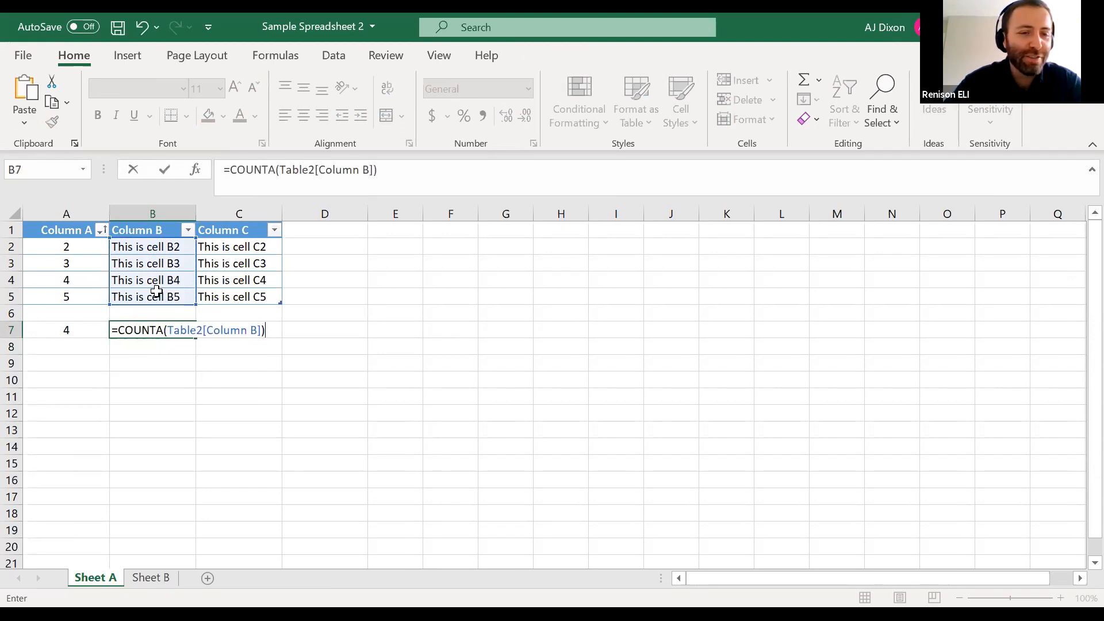
{"action": "key", "text": "Return"}
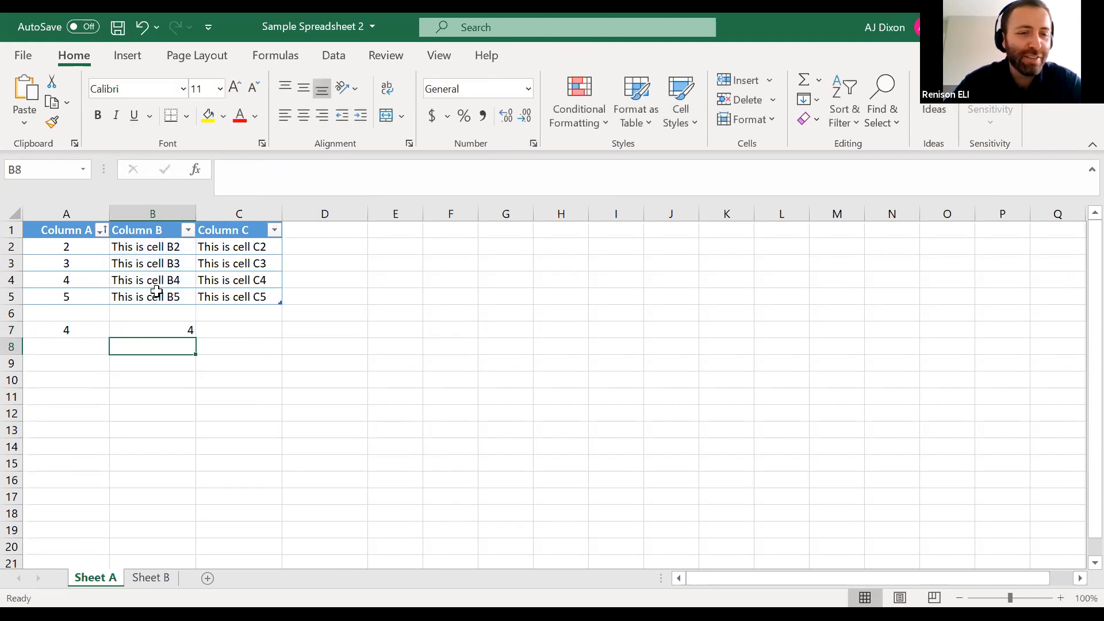
{"action": "left_click", "coordinate": [162, 327]}
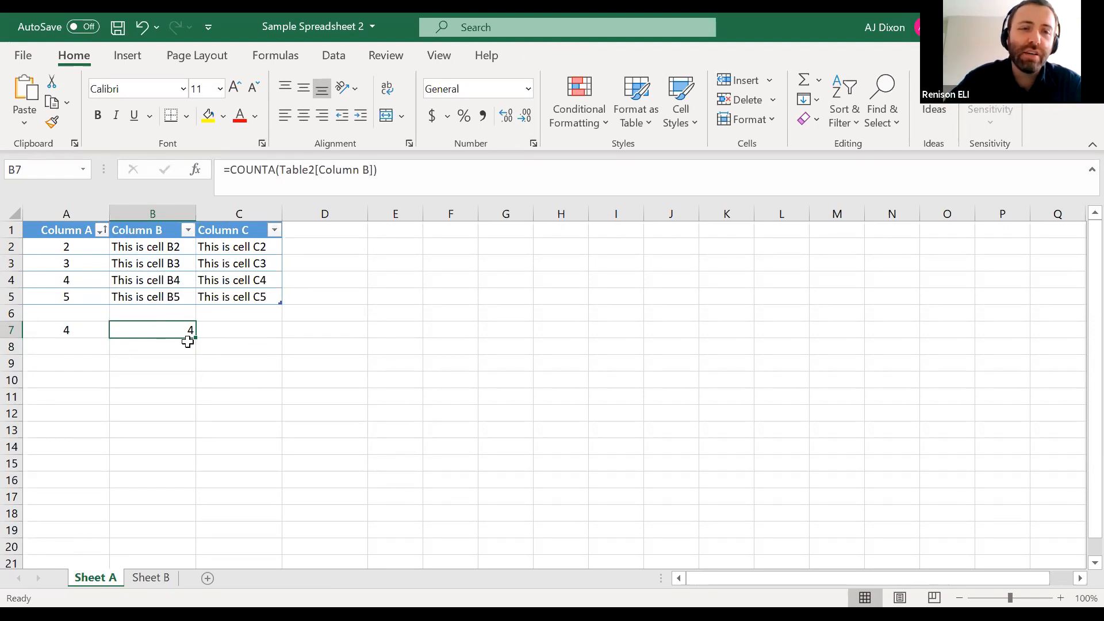
Count the exact matches for "C3" in Column C by entering =COUNTIF(Table2[Column C], "C3") in C7
{"action": "left_click", "coordinate": [240, 326]}
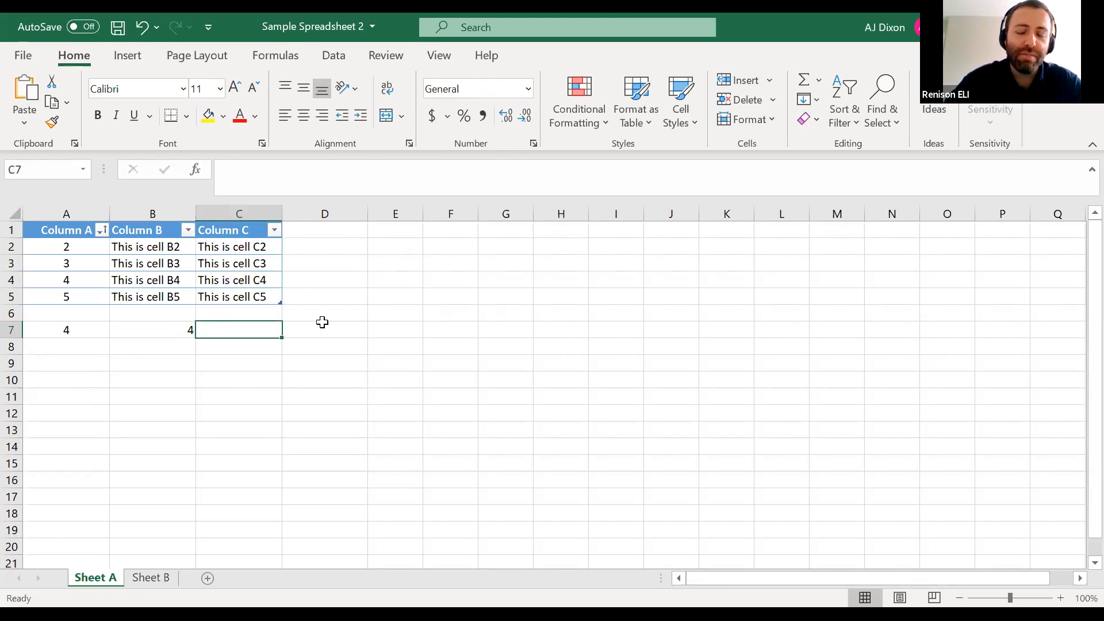
{"action": "type", "text": "="}
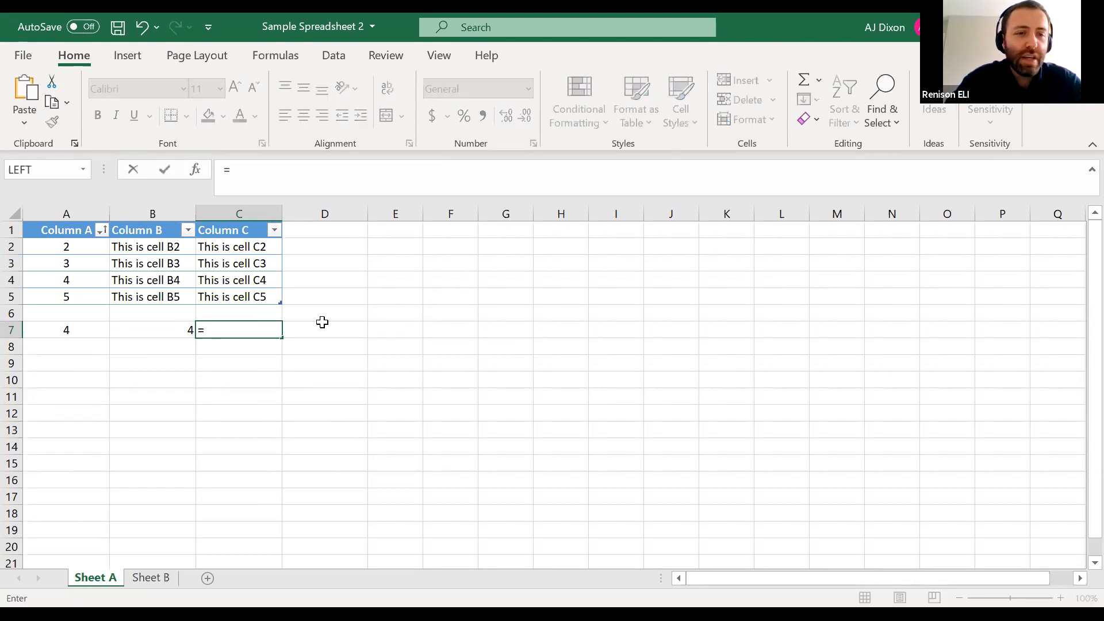
{"action": "type", "text": "COUNTIF"}
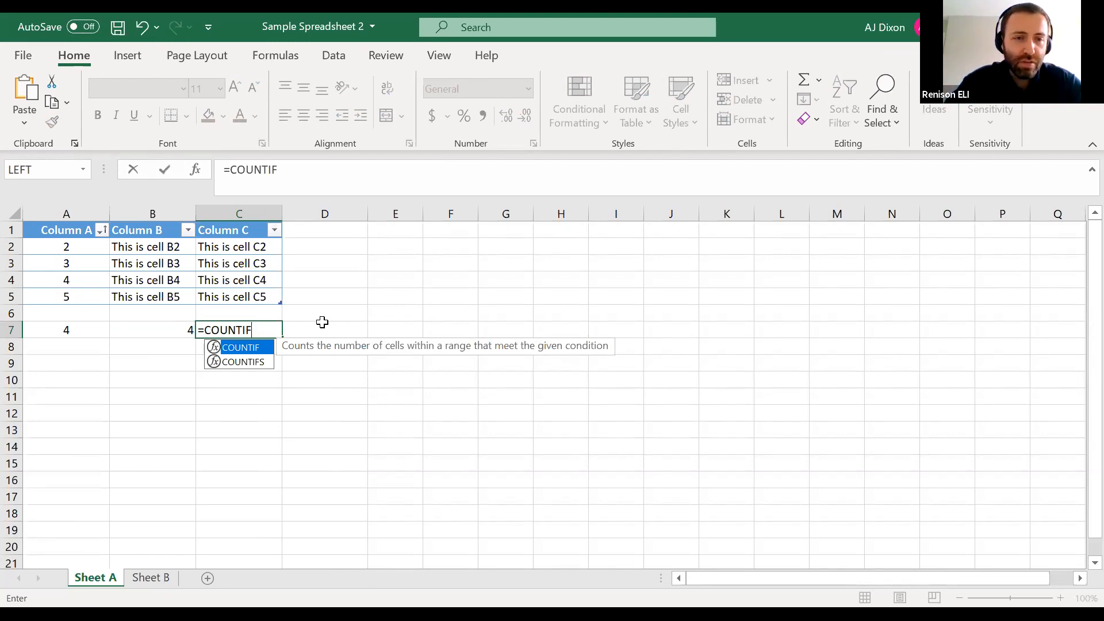
{"action": "type", "text": "("}
{"action": "left_click", "coordinate": [236, 248]}
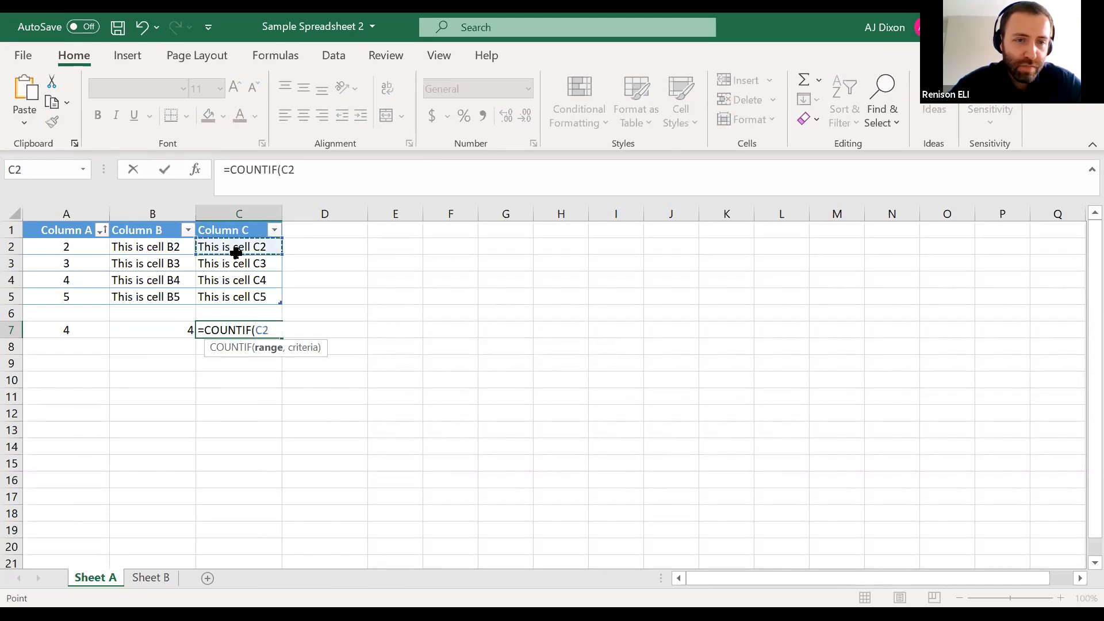
{"action": "left_click_drag", "start_coordinate": [236, 252], "coordinate": [237, 296]}
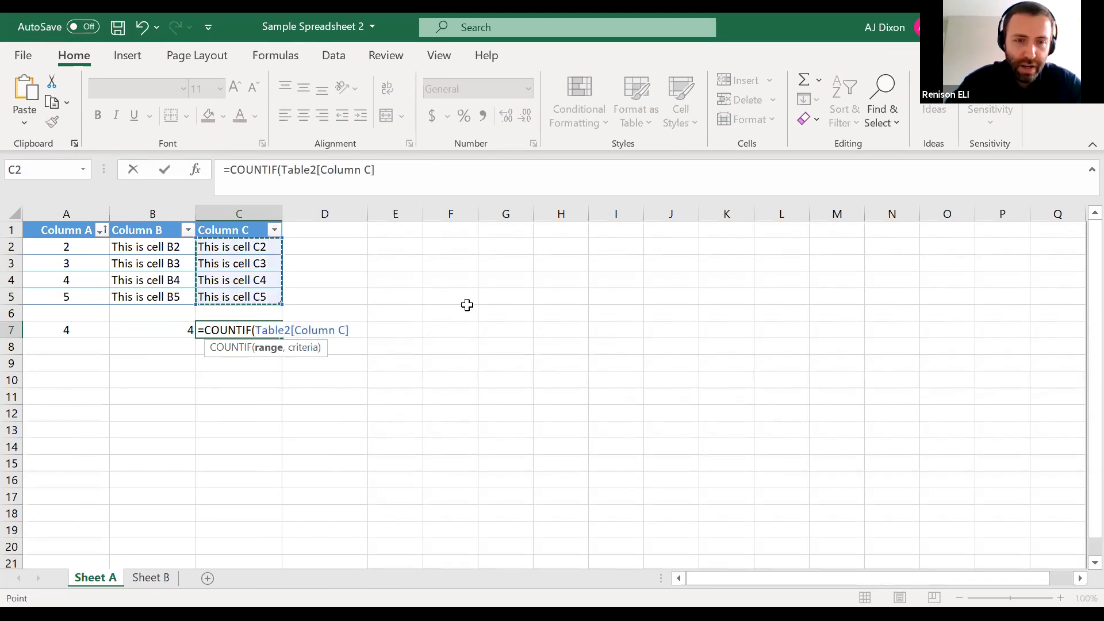
{"action": "type", "text": ","}
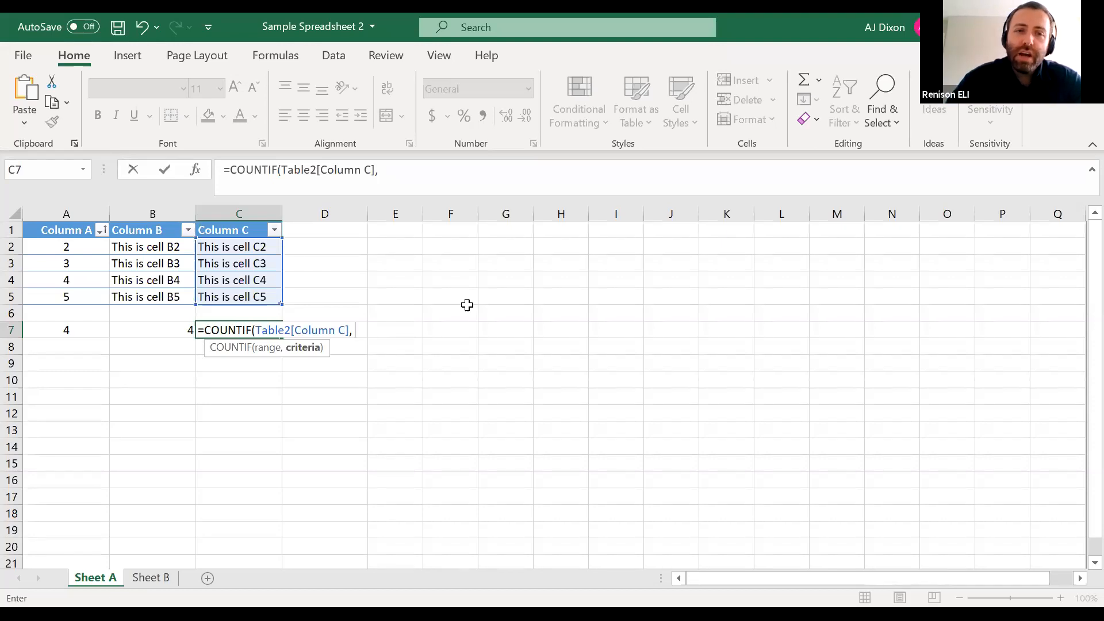
{"action": "type", "text": "\""}
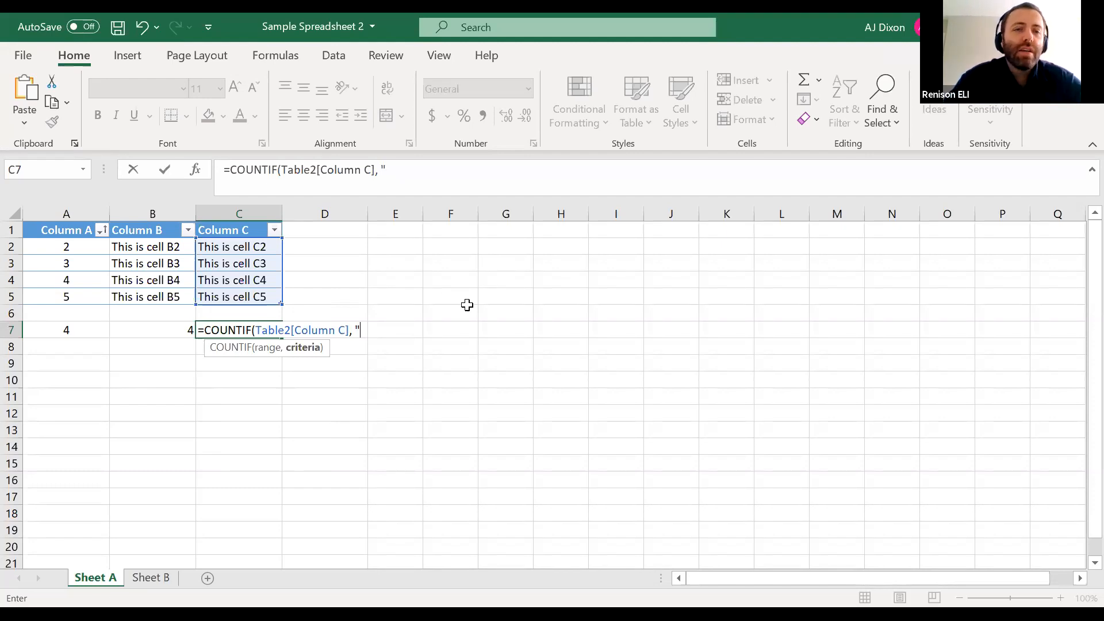
{"action": "type", "text": "C"}
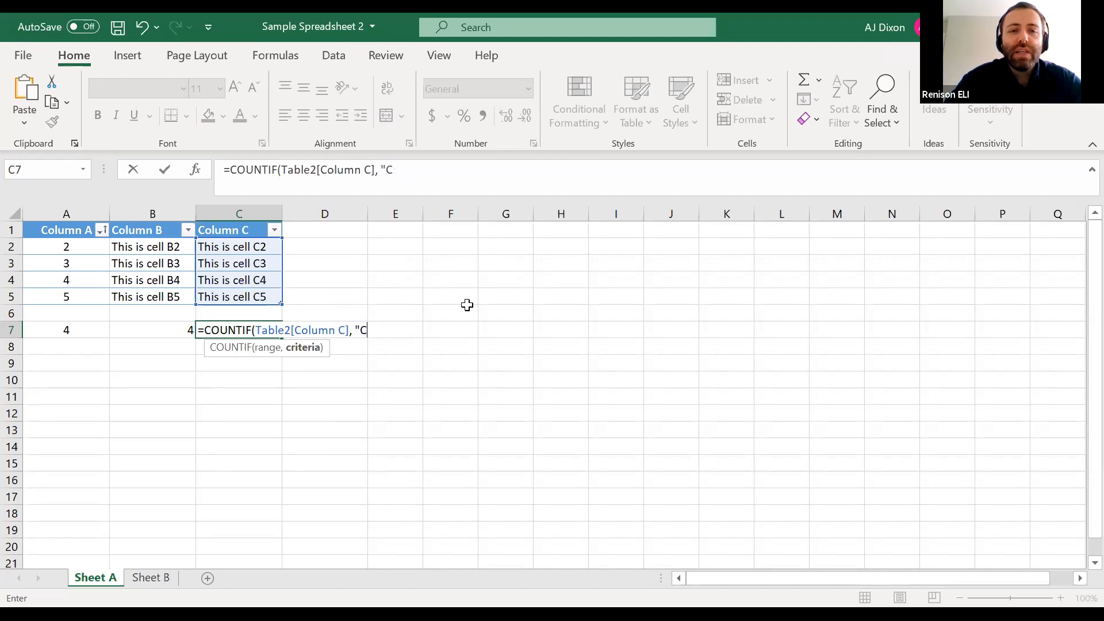
{"action": "type", "text": "3"}
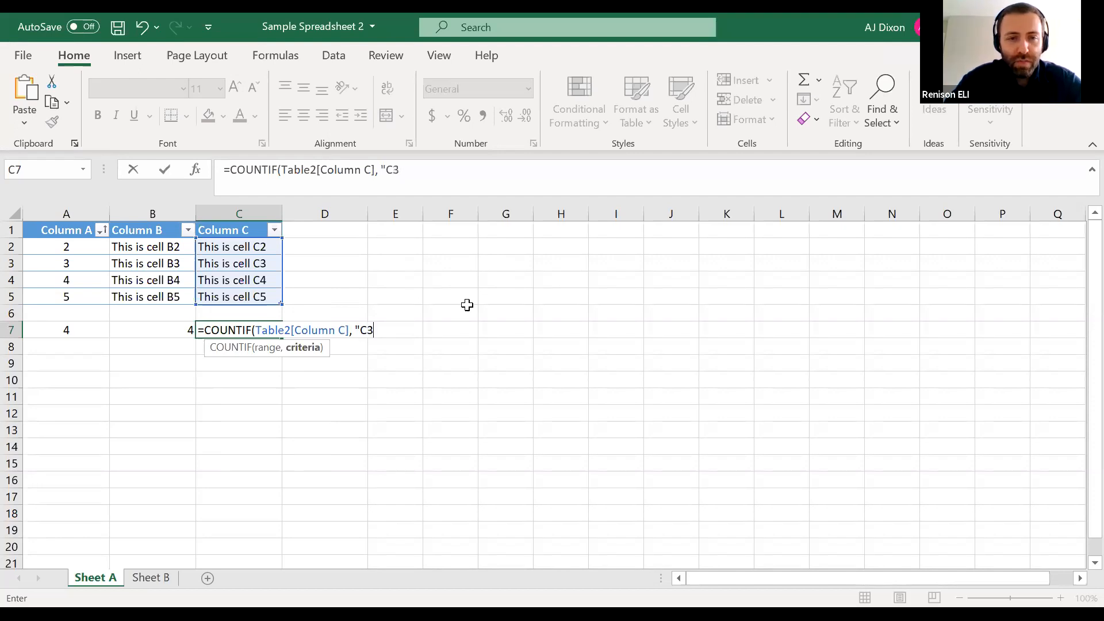
{"action": "type", "text": "\""}
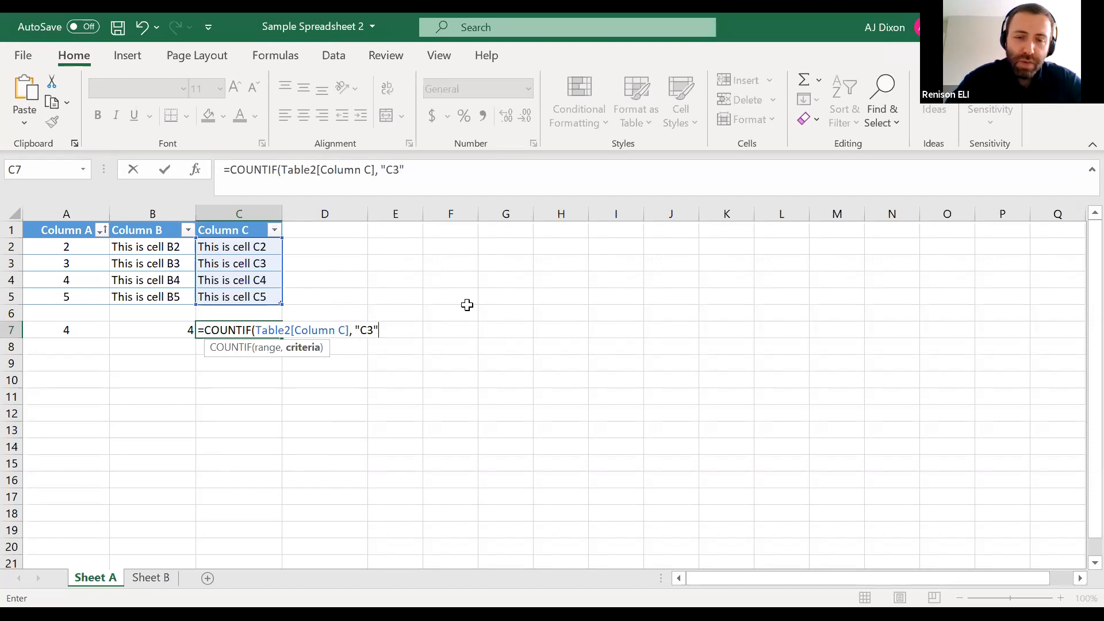
{"action": "type", "text": ")"}
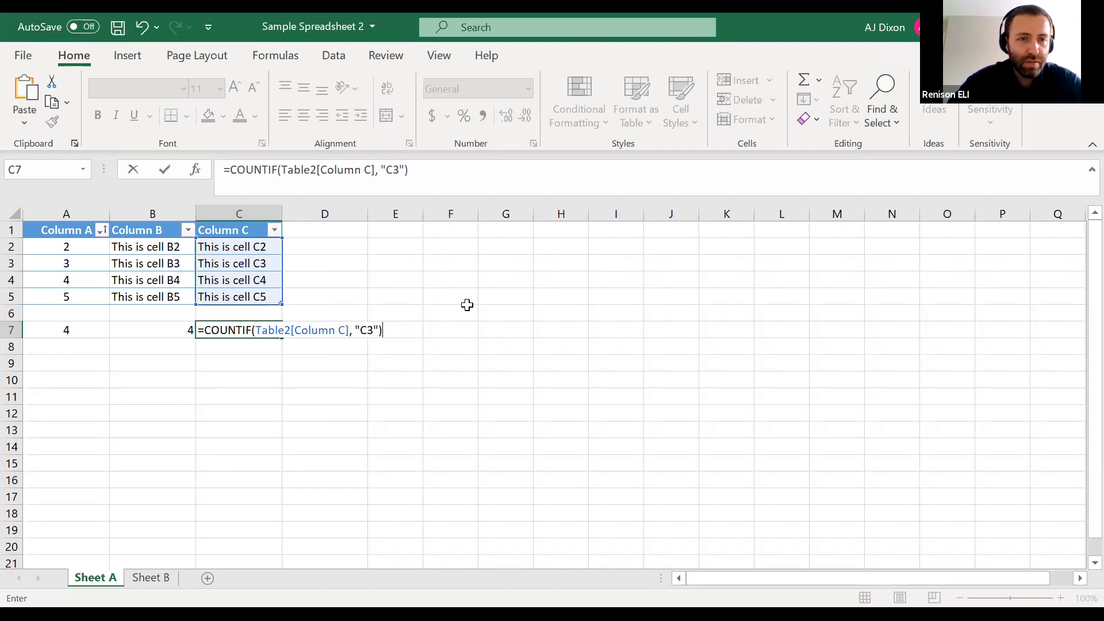
{"action": "key", "text": "Return"}
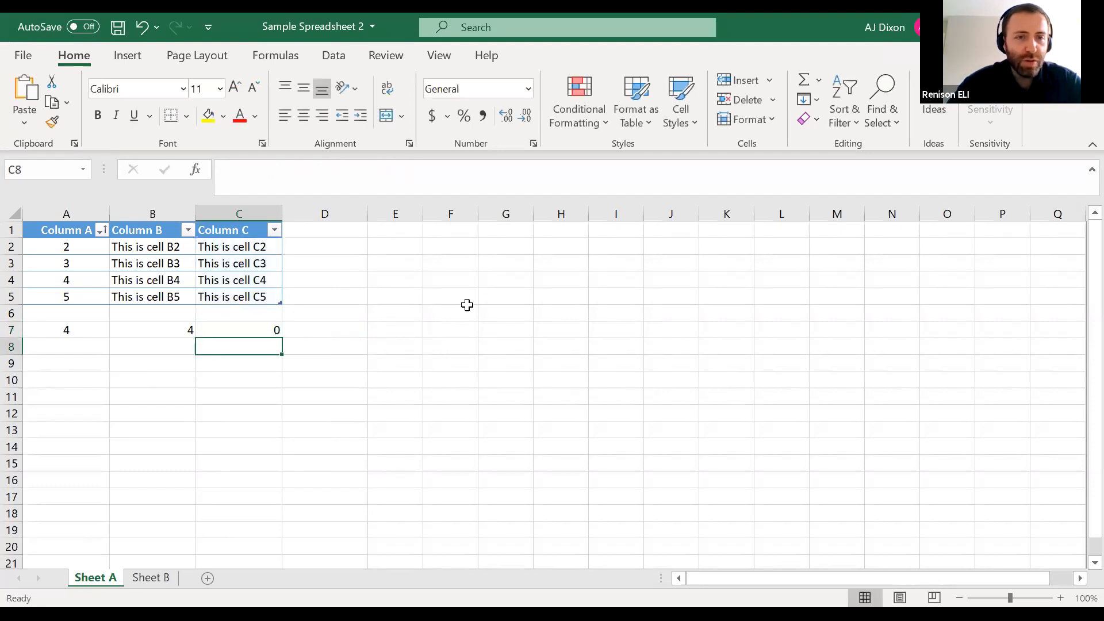
Change the COUNTIF criterion in C7 to "*C3*" so it matches cells containing C3 anywhere in their text
{"action": "left_click", "coordinate": [264, 329]}
{"action": "double_click", "coordinate": [271, 329]}
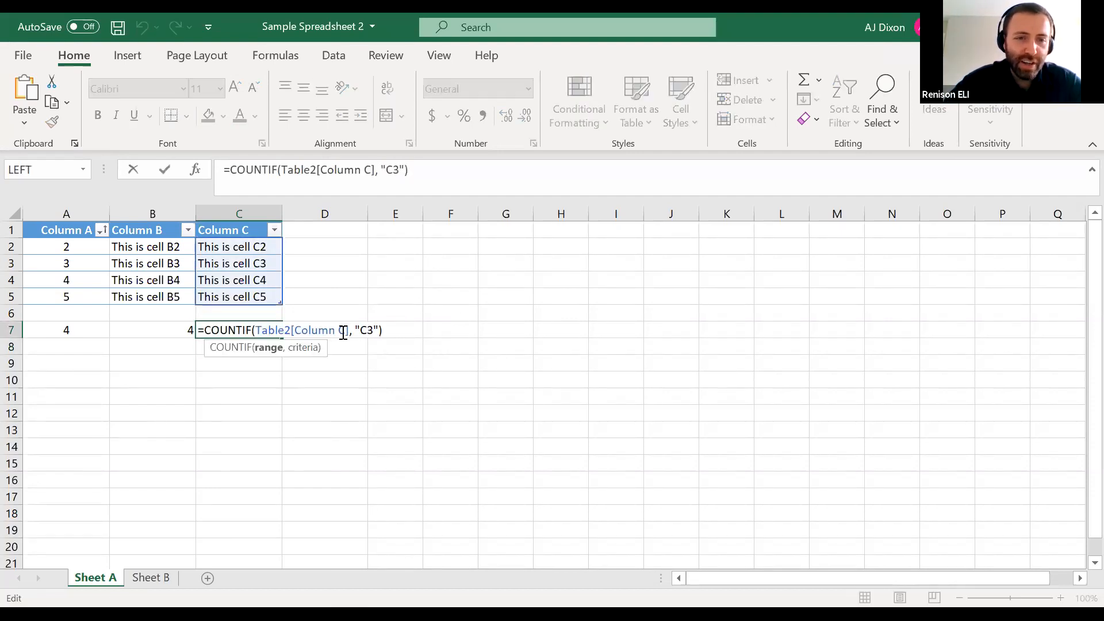
{"action": "left_click", "coordinate": [365, 328]}
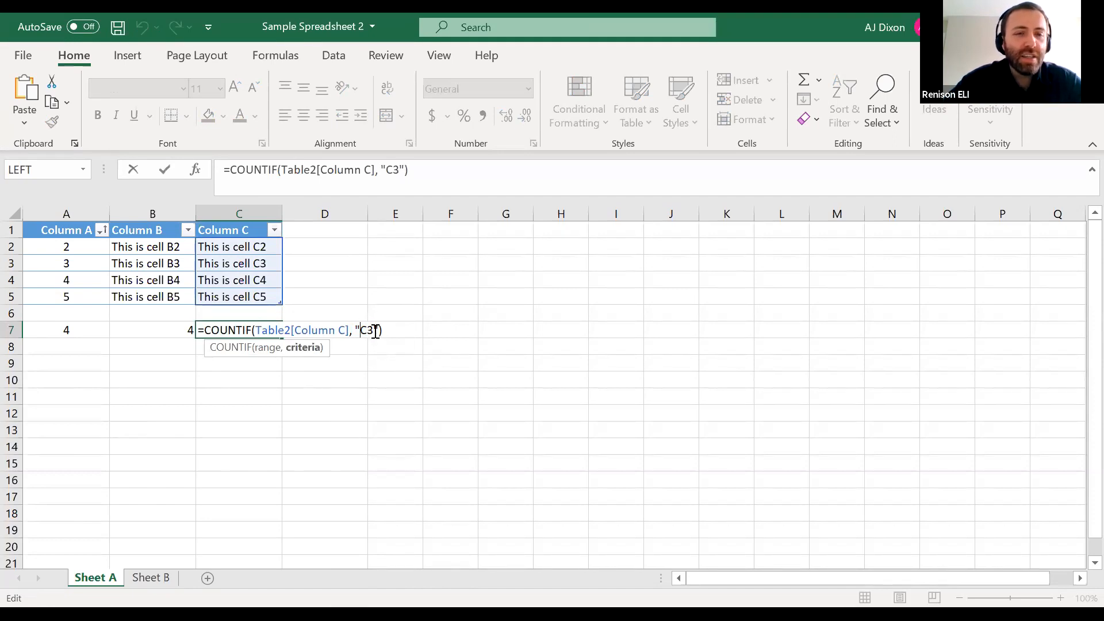
{"action": "type", "text": "*"}
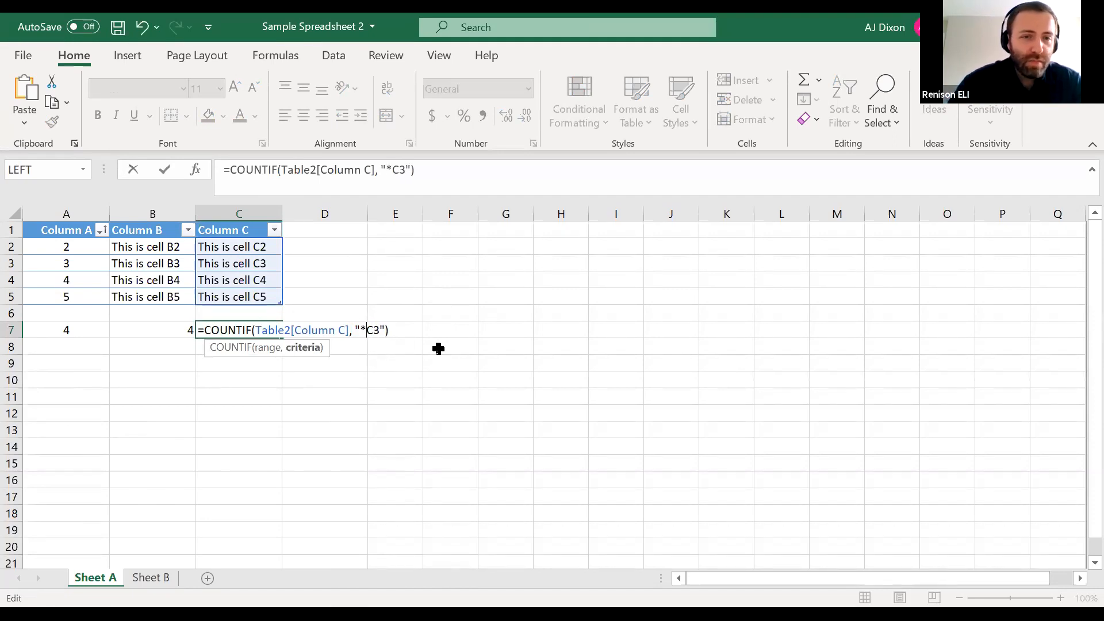
{"action": "key", "text": "Right"}
{"action": "key", "text": "Right"}
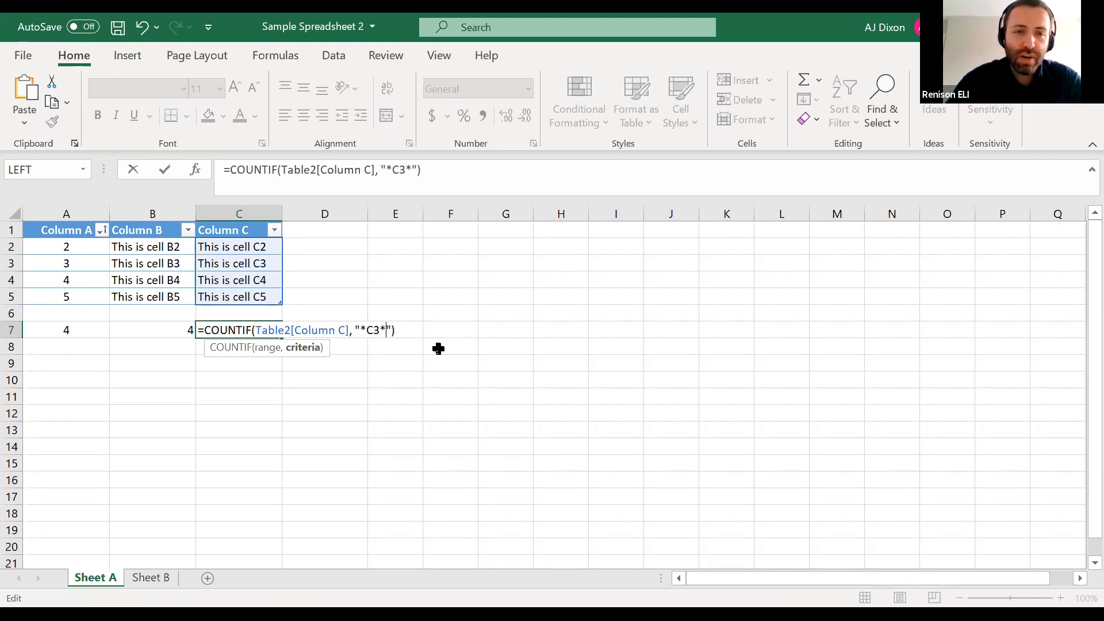
{"action": "key", "text": "Return"}
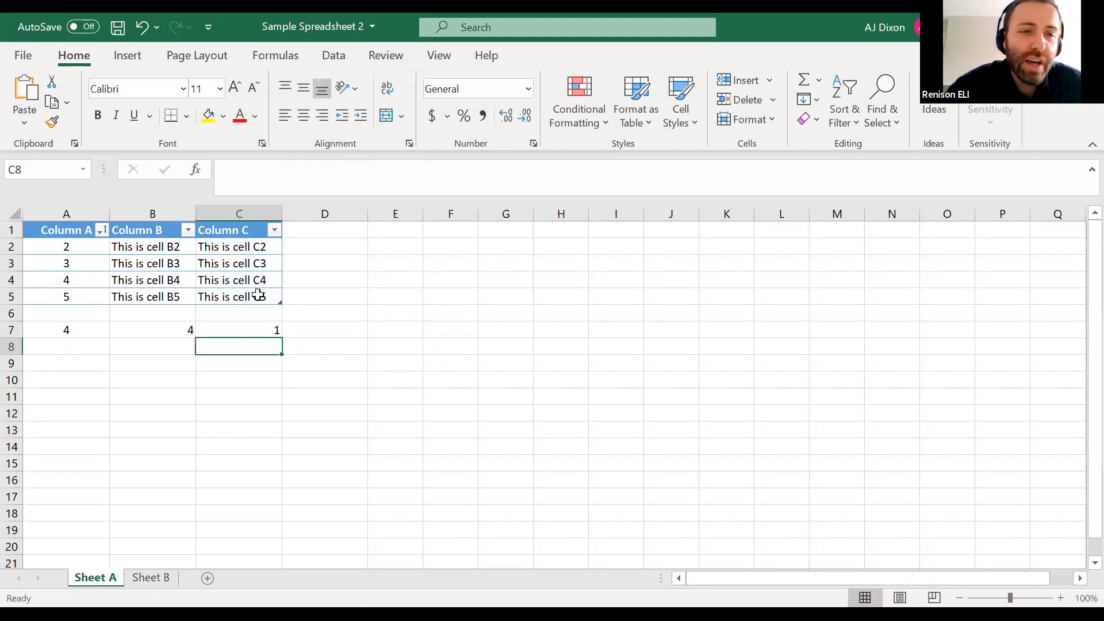
Compare the content of cell C3 with the COUNTIF formula in C7, leaving the formula as it is
{"action": "left_click", "coordinate": [248, 263]}
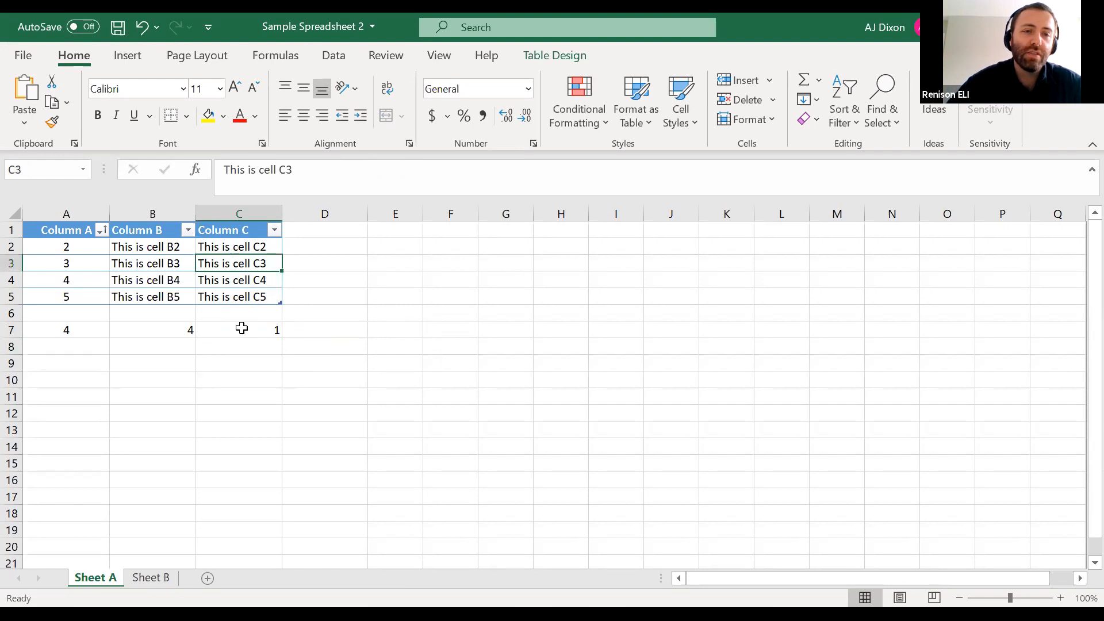
{"action": "left_click", "coordinate": [241, 329]}
{"action": "key", "text": "F2"}
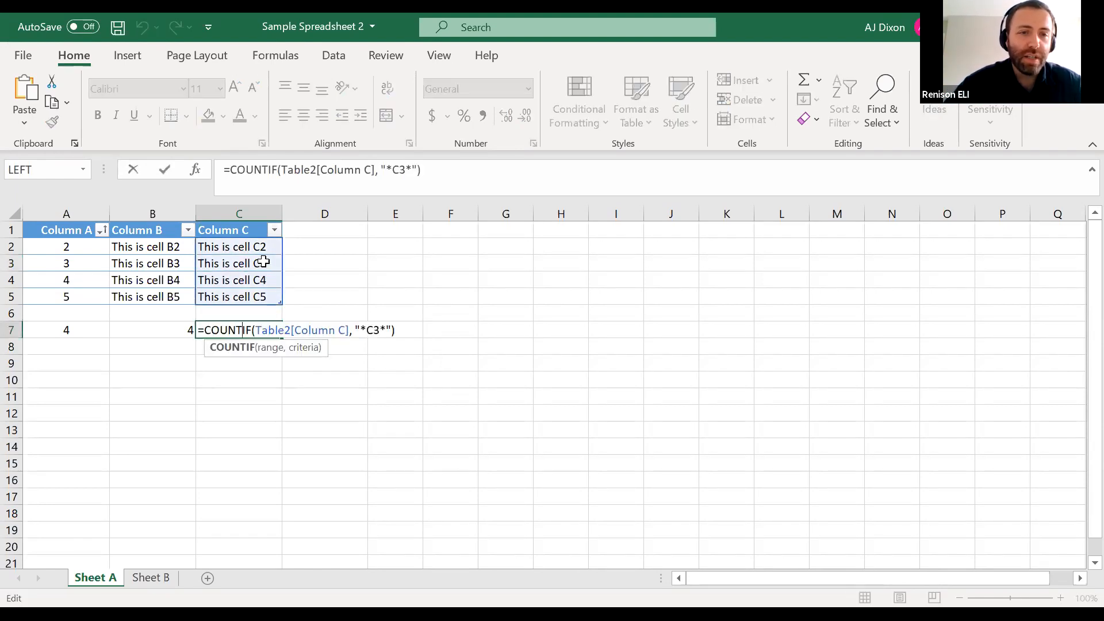
{"action": "key", "text": "Escape"}
Remove the leading words from cell C3 so that it contains only the text C3
{"action": "left_click", "coordinate": [263, 263]}
{"action": "key", "text": "F2"}
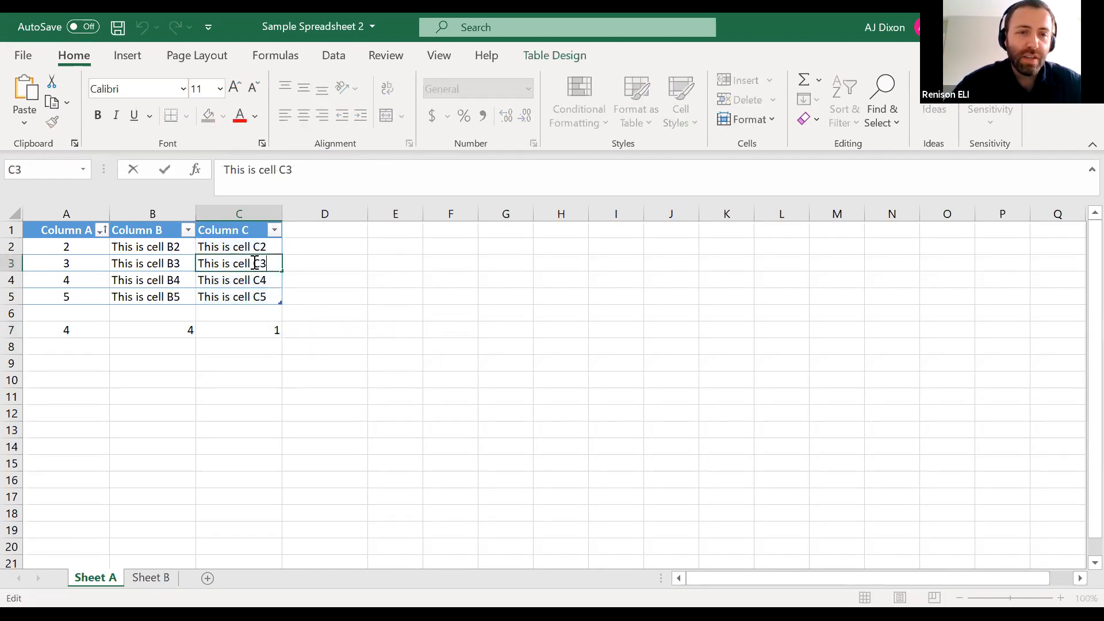
{"action": "left_click_drag", "start_coordinate": [255, 262], "coordinate": [178, 251]}
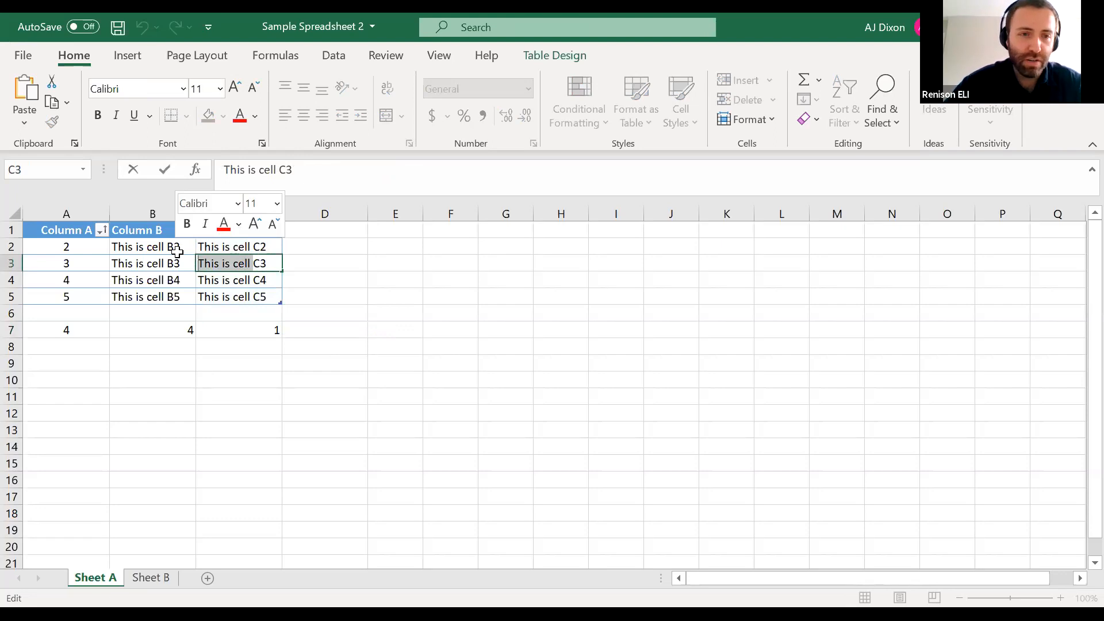
{"action": "key", "text": "BackSpace"}
{"action": "key", "text": "Return"}
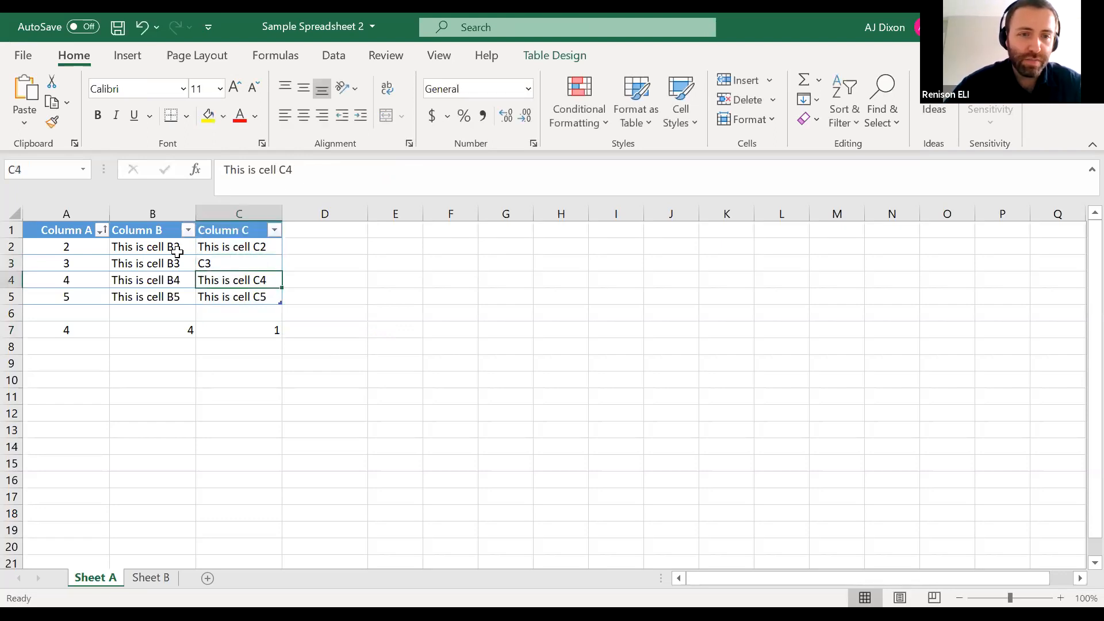
Remove both asterisk wildcards from the COUNTIF criterion in C7, making it the exact match "C3"
{"action": "double_click", "coordinate": [265, 329]}
{"action": "left_click", "coordinate": [363, 329]}
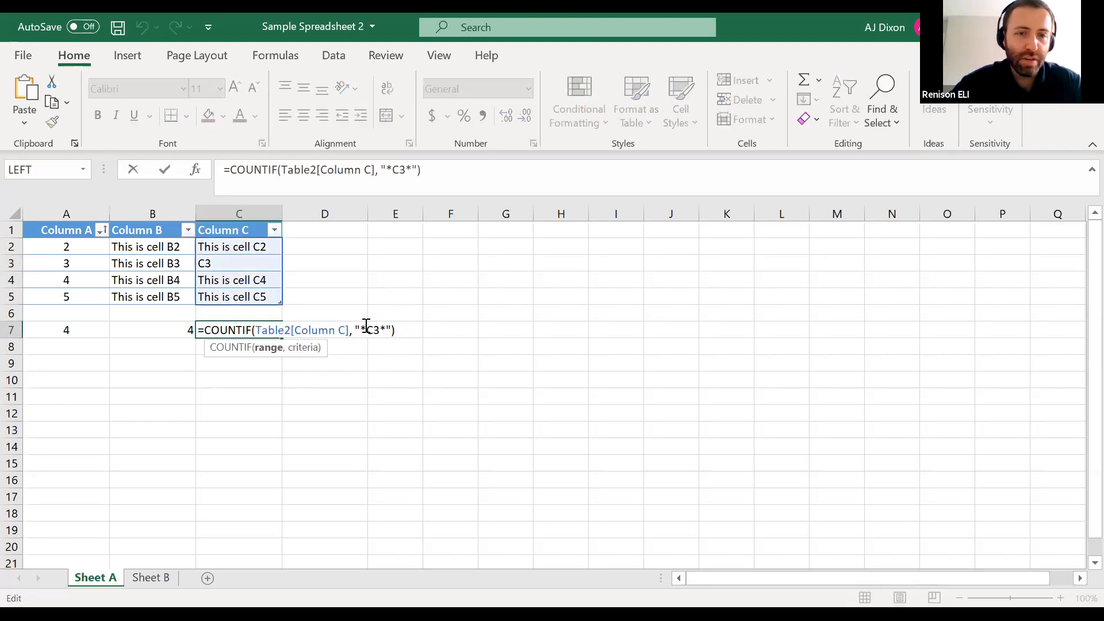
{"action": "key", "text": "BackSpace"}
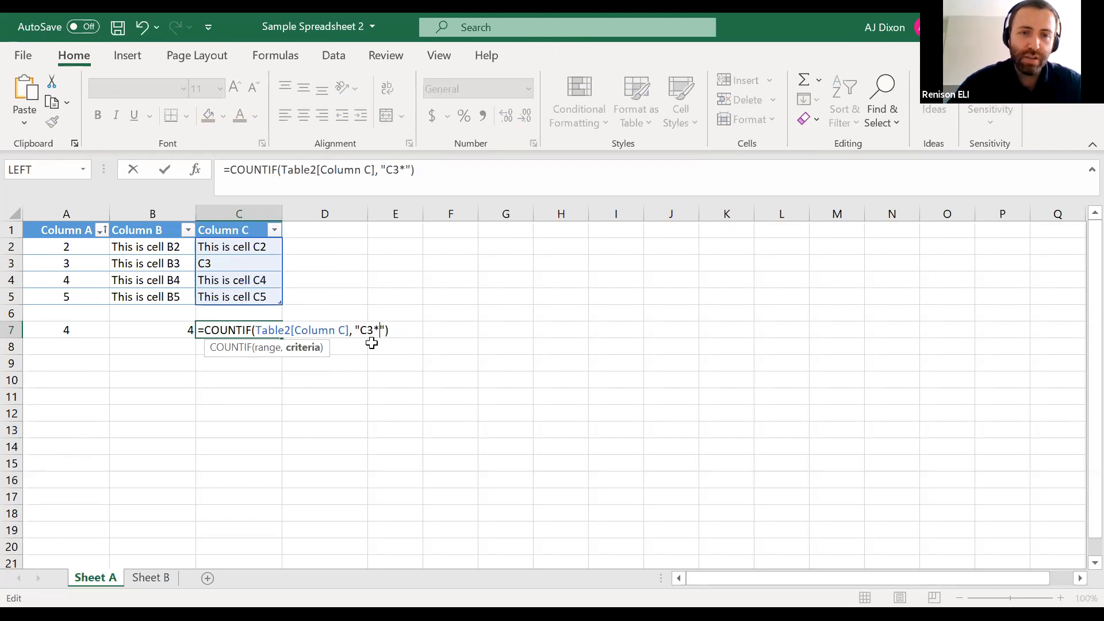
{"action": "key", "text": "BackSpace"}
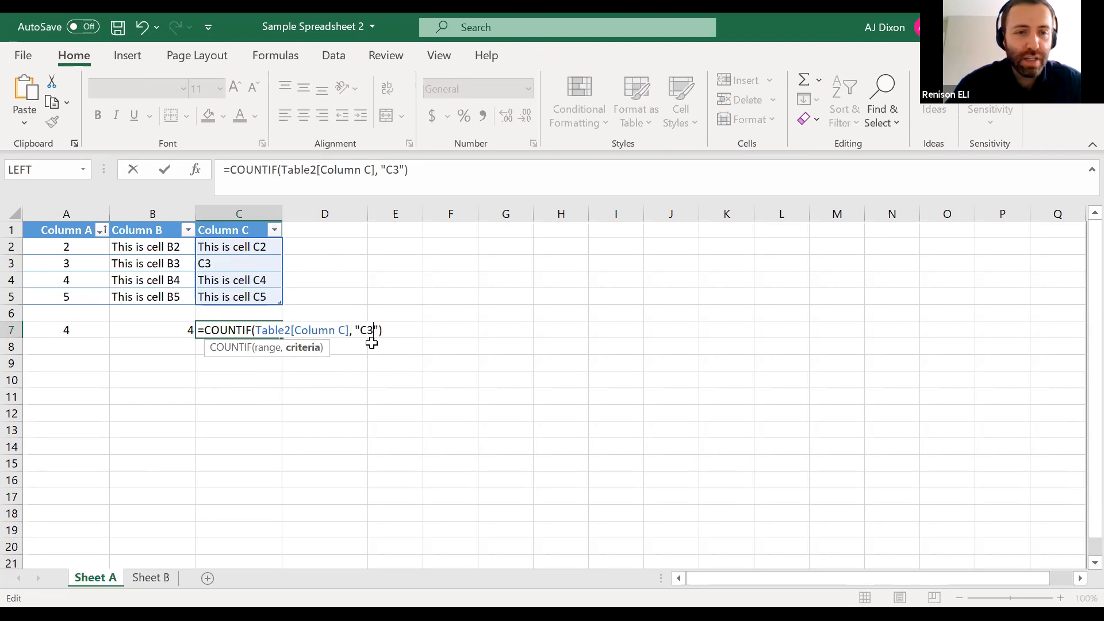
{"action": "key", "text": "Return"}
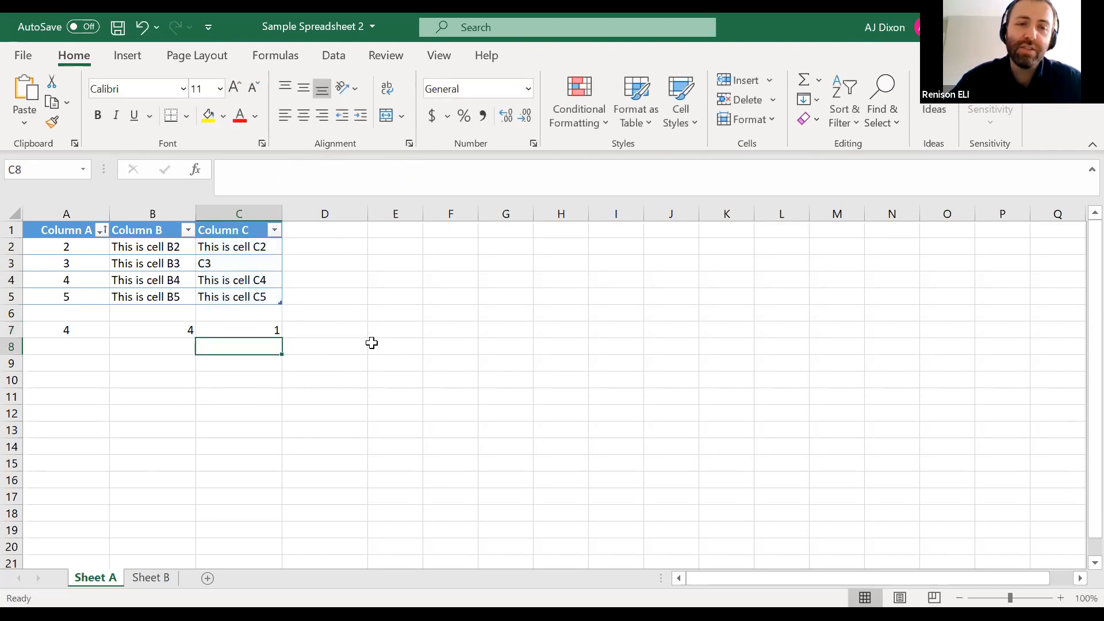
Set the COUNTIF criterion in C7 to "*cell*" to count the Column C entries containing the word cell
{"action": "double_click", "coordinate": [262, 331]}
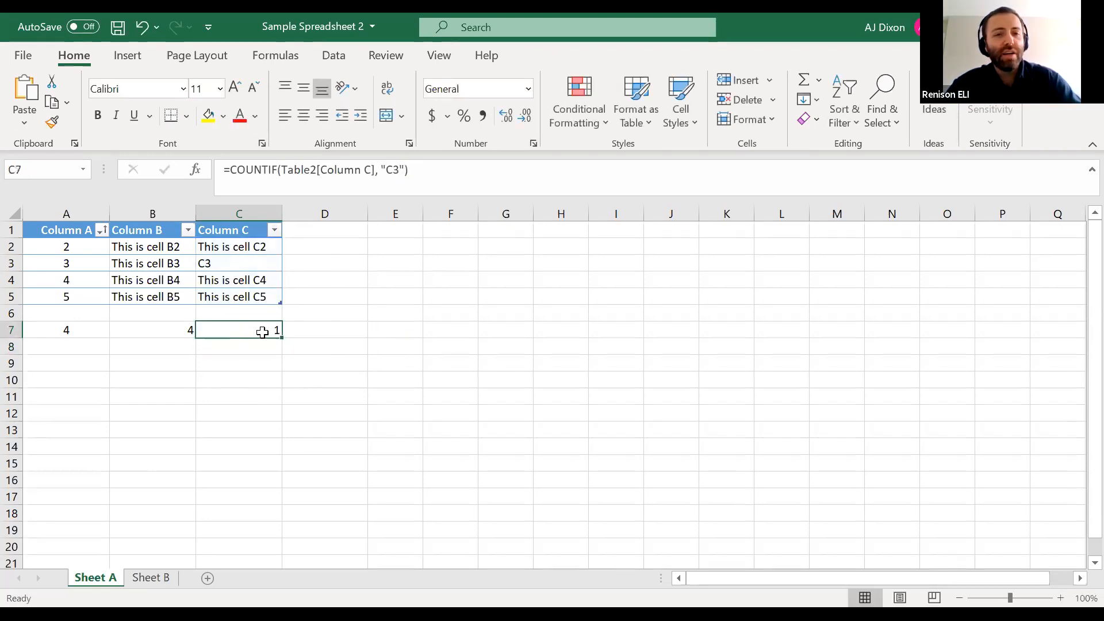
{"action": "left_click", "coordinate": [363, 329]}
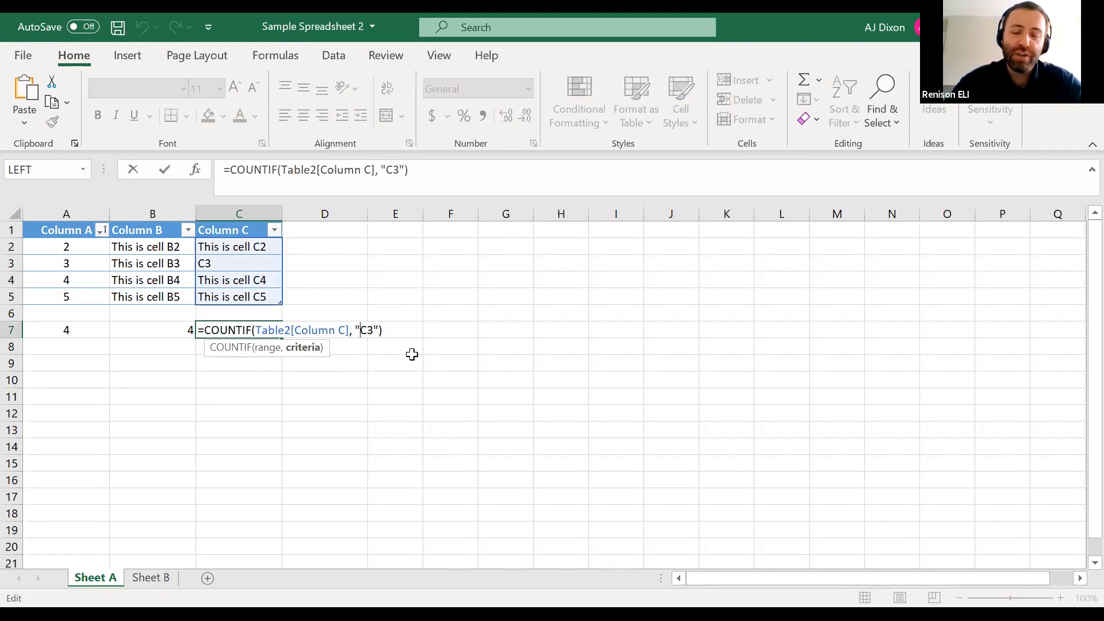
{"action": "type", "text": "*"}
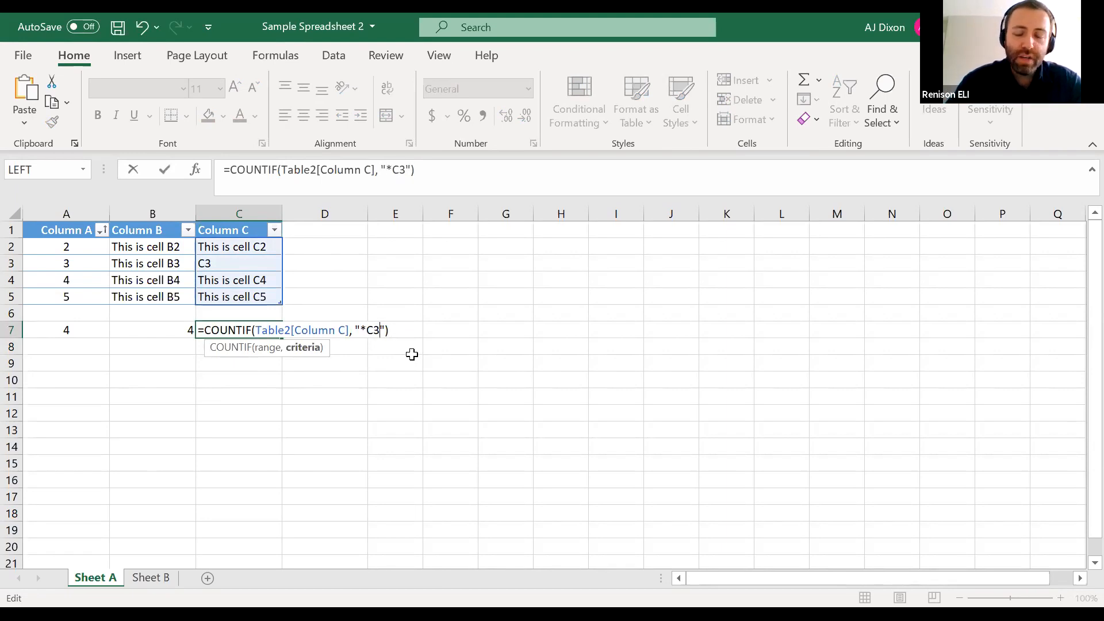
{"action": "key", "text": "BackSpace"}
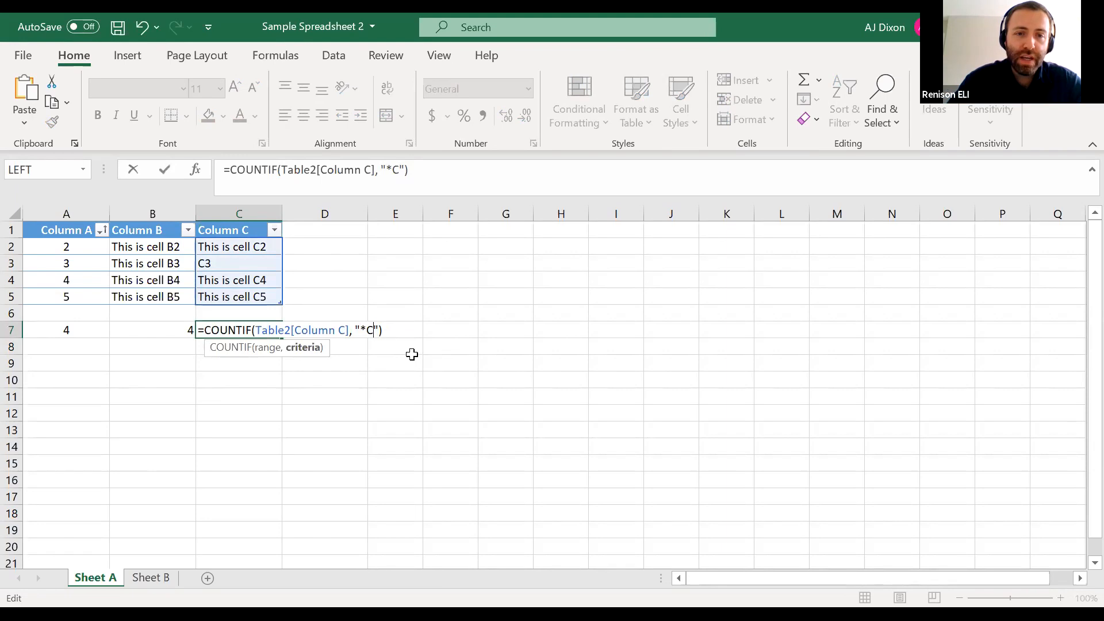
{"action": "key", "text": "BackSpace"}
{"action": "type", "text": "cell*"}
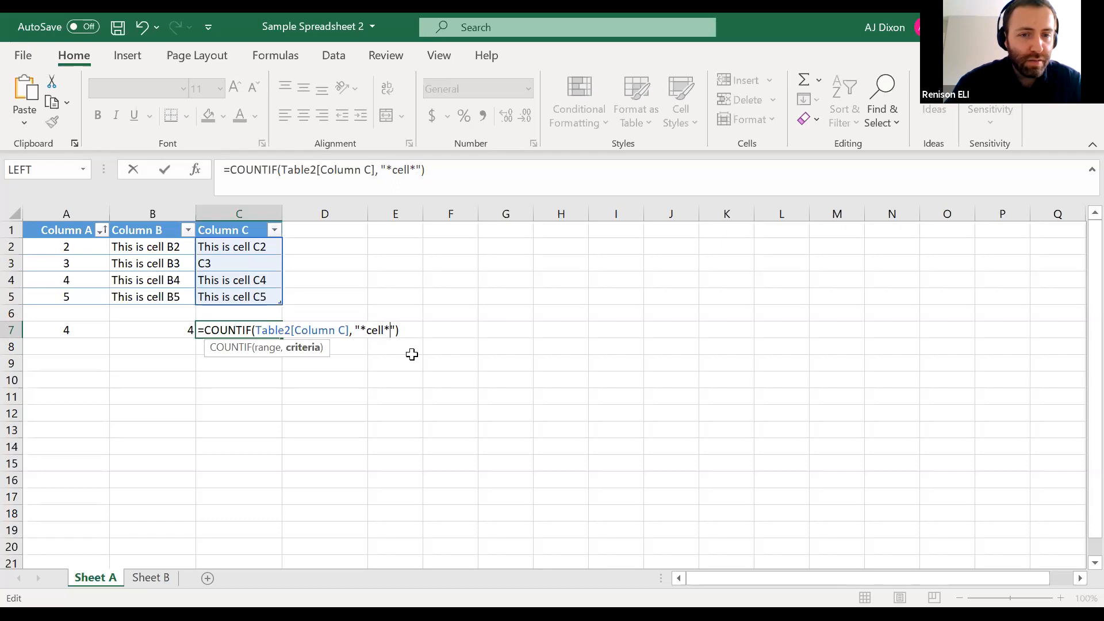
{"action": "key", "text": "Return"}
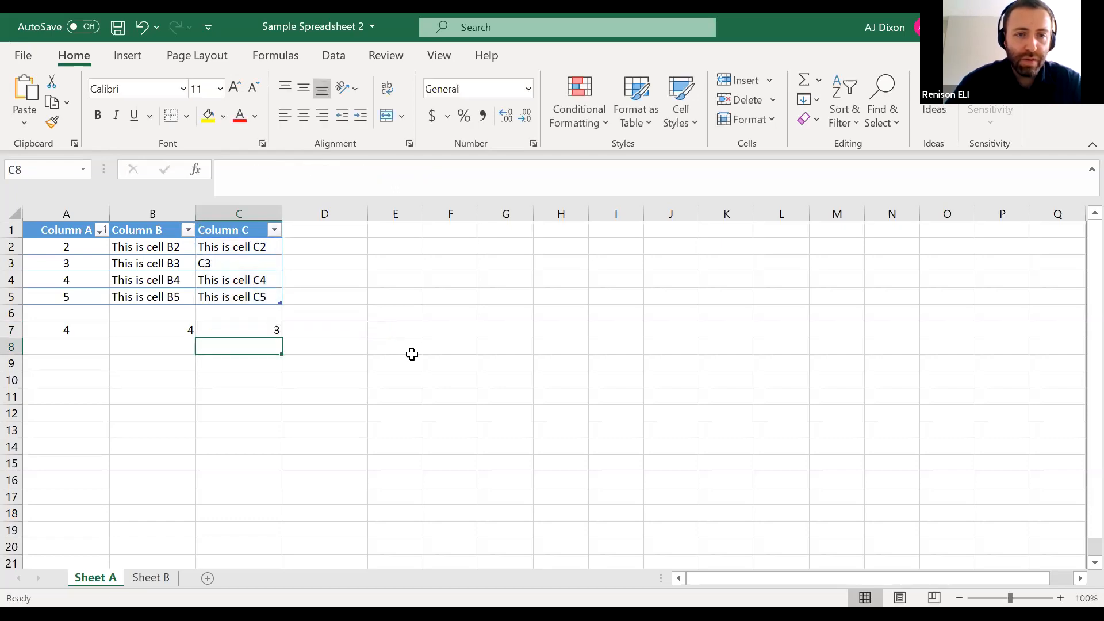
Check cells C2, C4 and C5 one by one for the word cell
{"action": "left_click", "coordinate": [259, 247]}
{"action": "left_click", "coordinate": [259, 280]}
{"action": "left_click", "coordinate": [259, 296]}
Set the COUNTIF criterion in C7 to the exact text "This is cell C5"
{"action": "left_click", "coordinate": [266, 330]}
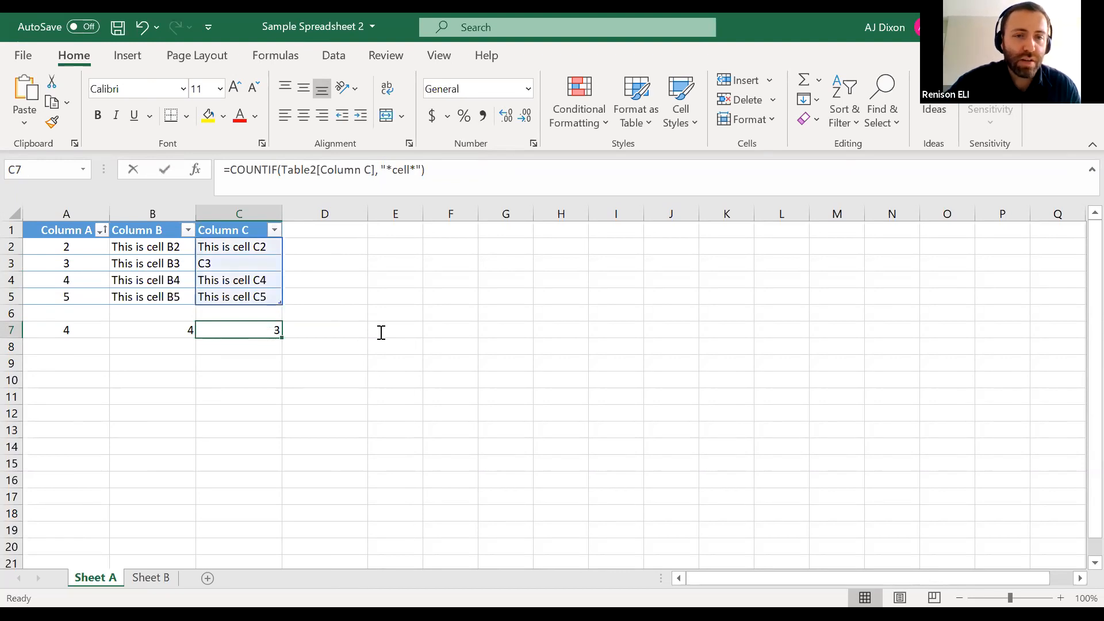
{"action": "key", "text": "F2"}
{"action": "left_click_drag", "start_coordinate": [391, 330], "coordinate": [367, 330]}
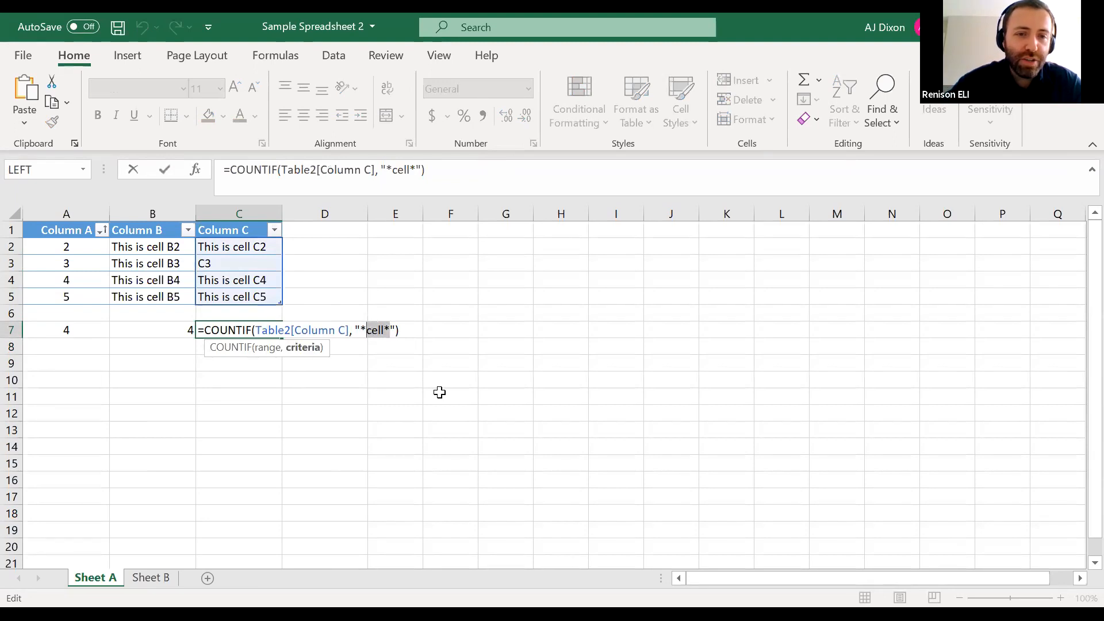
{"action": "key", "text": "BackSpace"}
{"action": "key", "text": "BackSpace"}
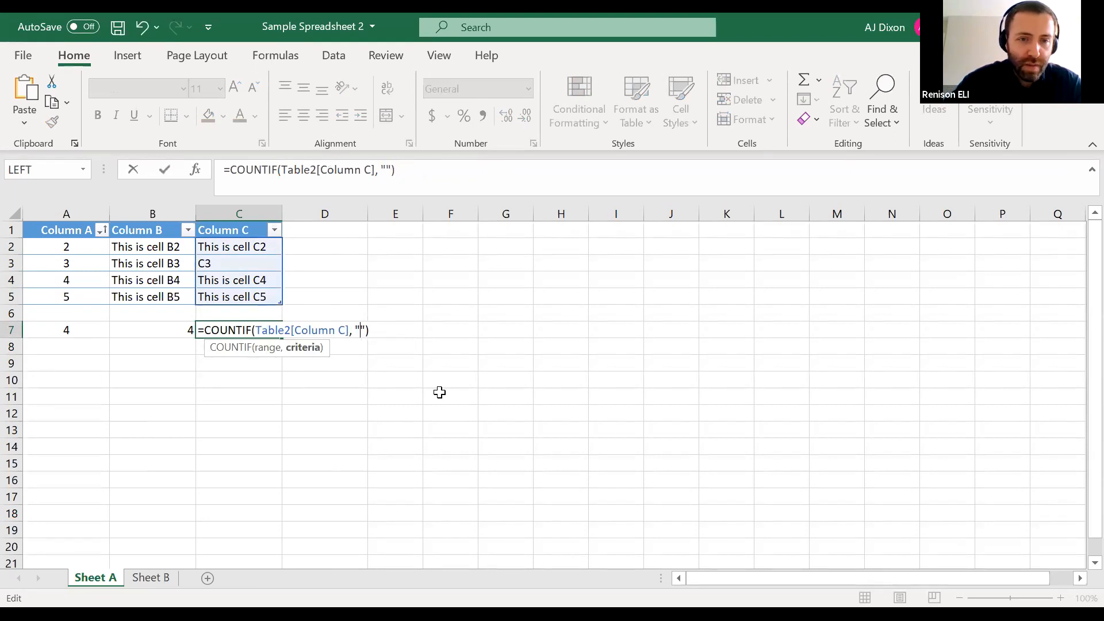
{"action": "type", "text": "This is cell "}
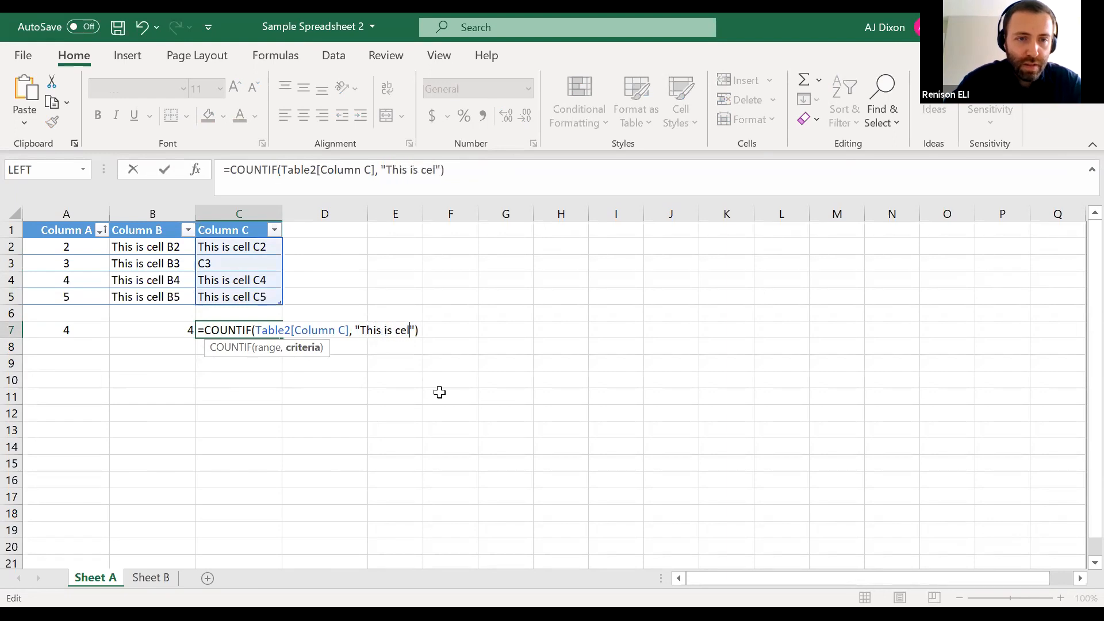
{"action": "type", "text": "C5"}
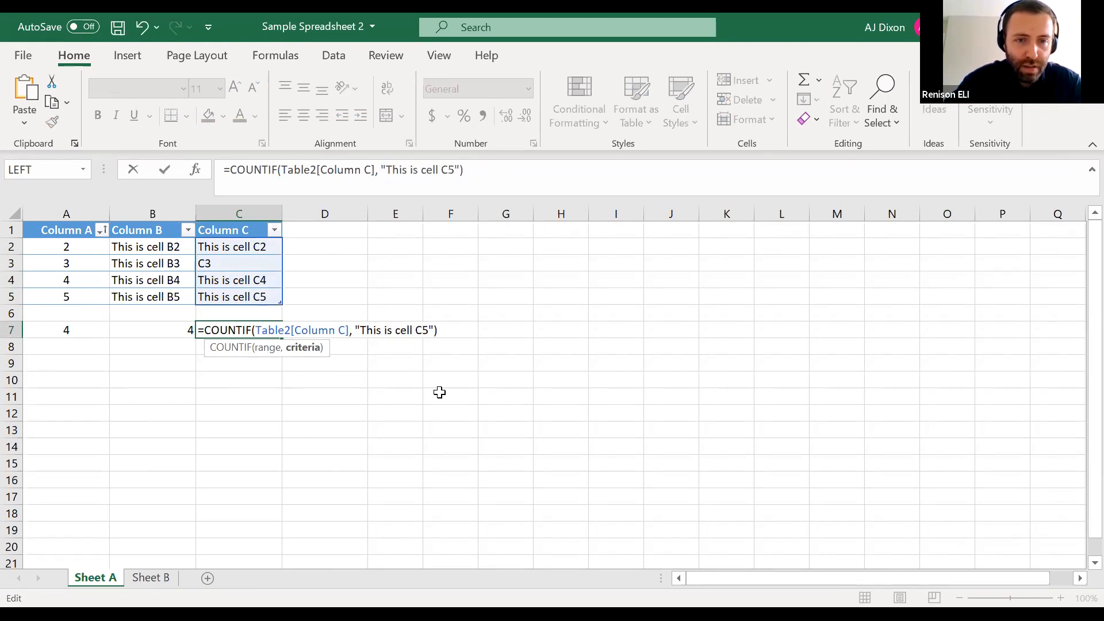
{"action": "key", "text": "Return"}
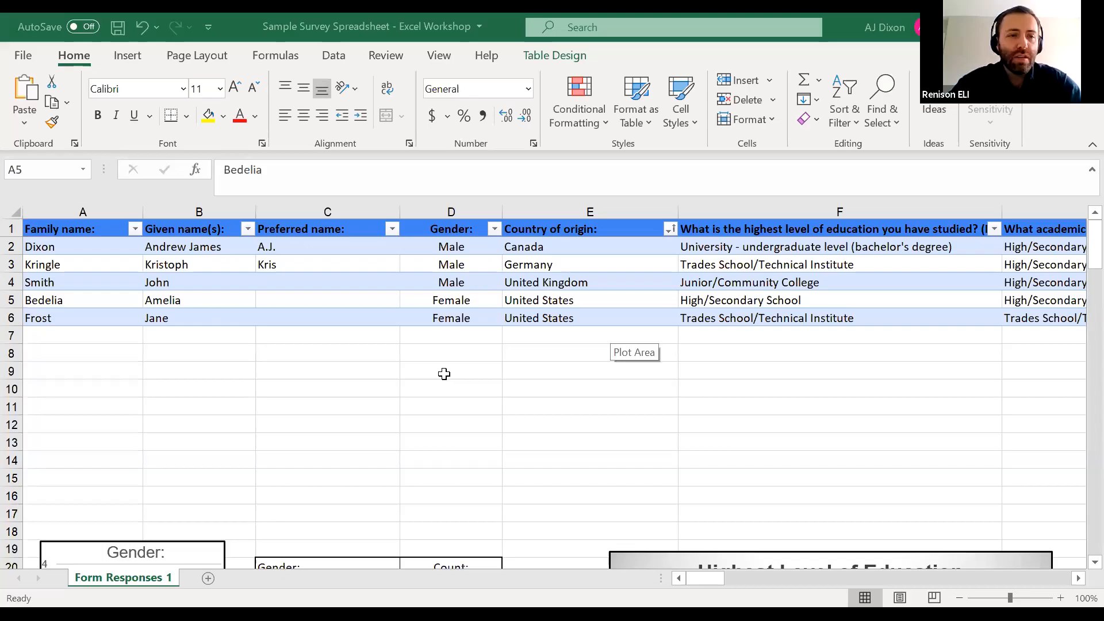
In the Sample Survey Spreadsheet, enter a COUNTA formula in A9 that counts the entries in the table's Family name column
{"action": "left_click", "coordinate": [444, 374]}
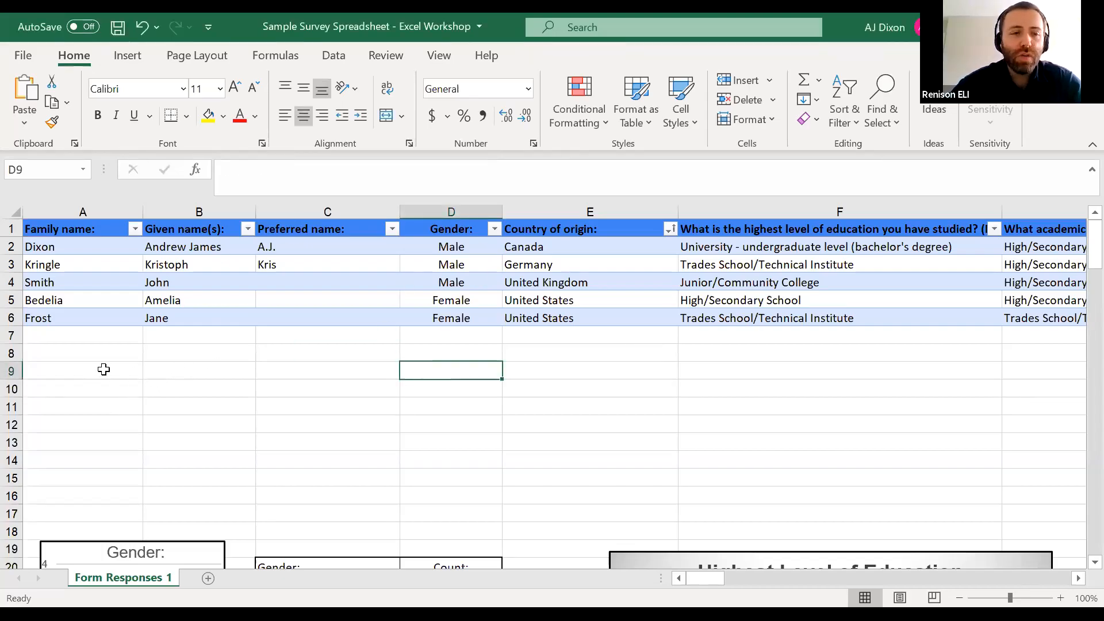
{"action": "double_click", "coordinate": [87, 371]}
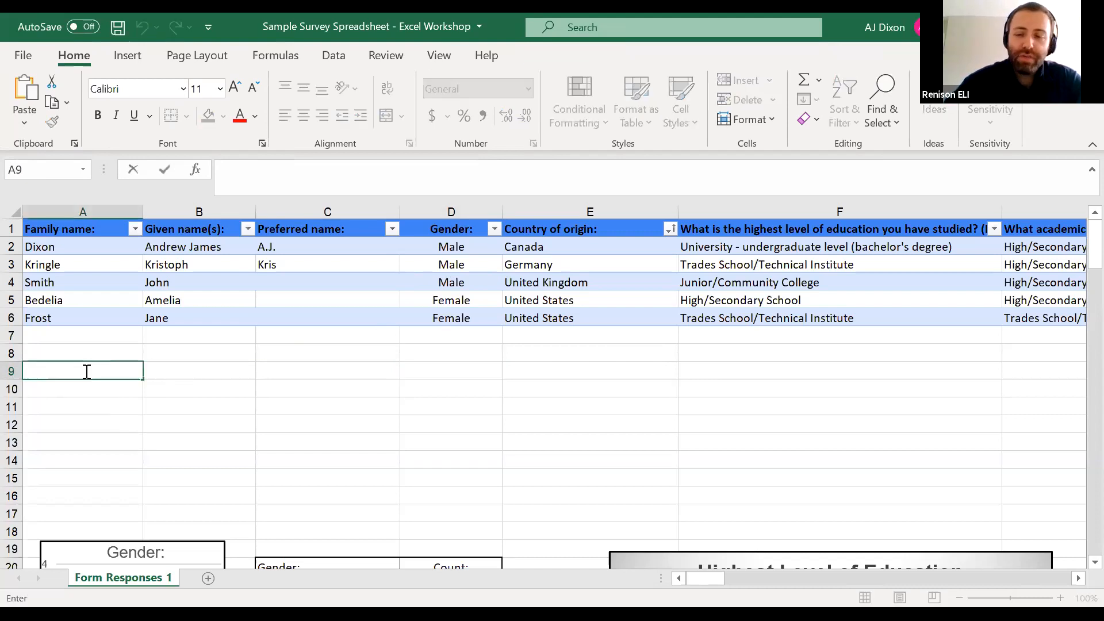
{"action": "type", "text": "="}
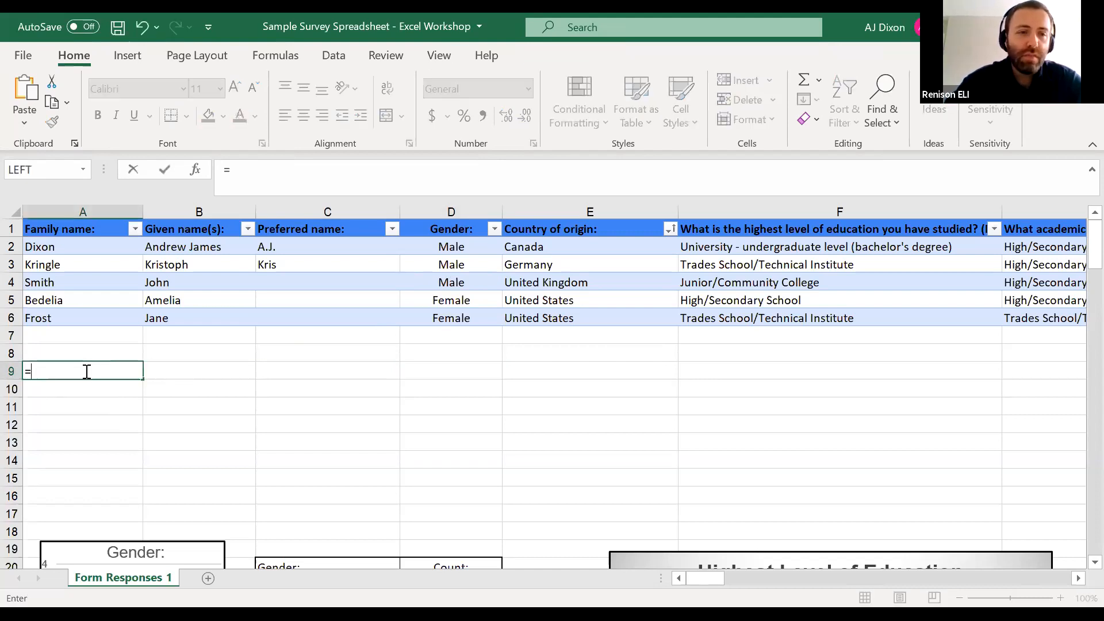
{"action": "type", "text": "COUNTA"}
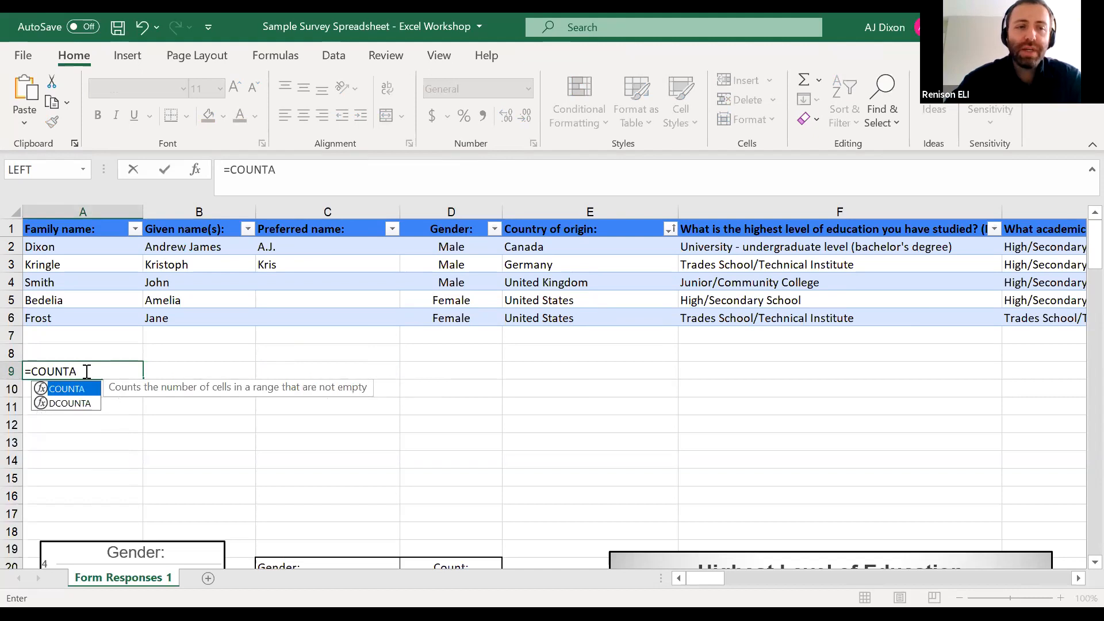
{"action": "type", "text": "("}
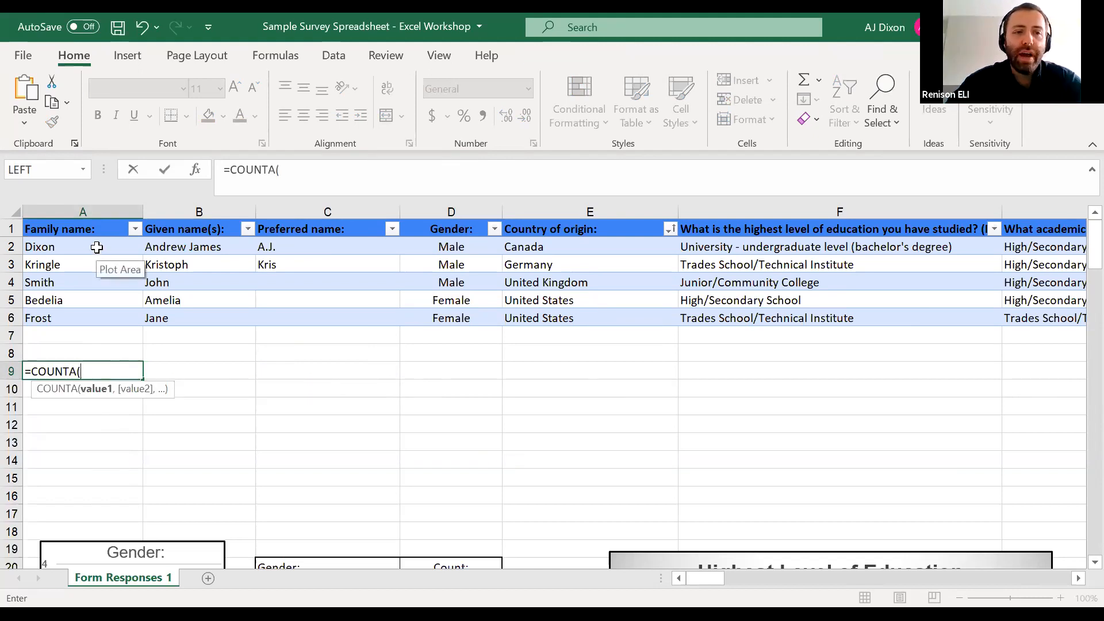
{"action": "left_click_drag", "start_coordinate": [97, 246], "coordinate": [95, 318]}
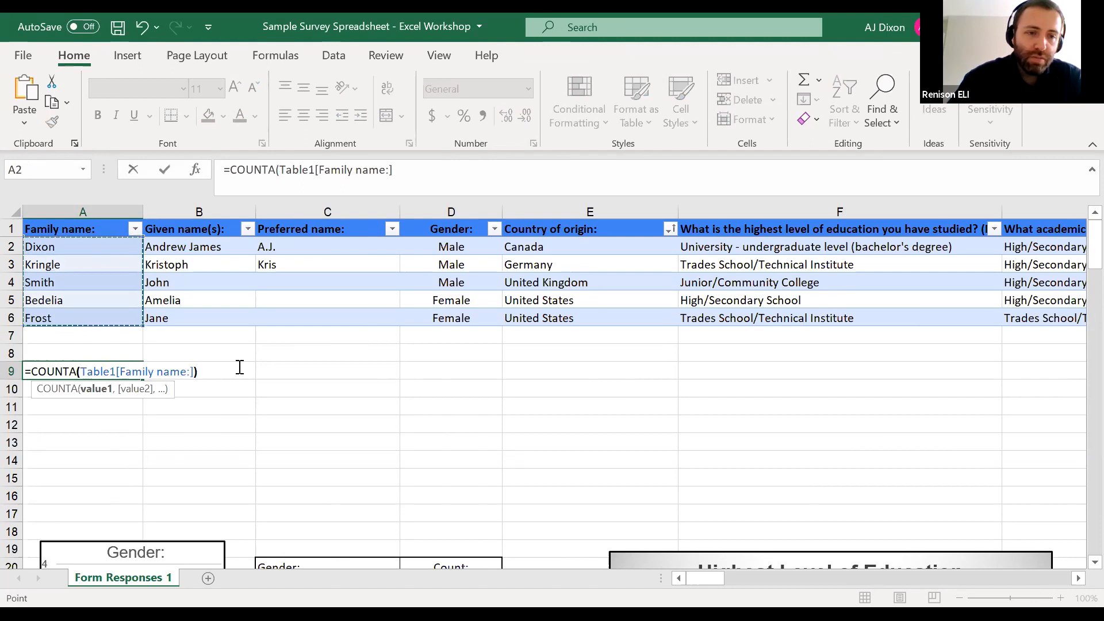
{"action": "type", "text": ")"}
{"action": "key", "text": "Return"}
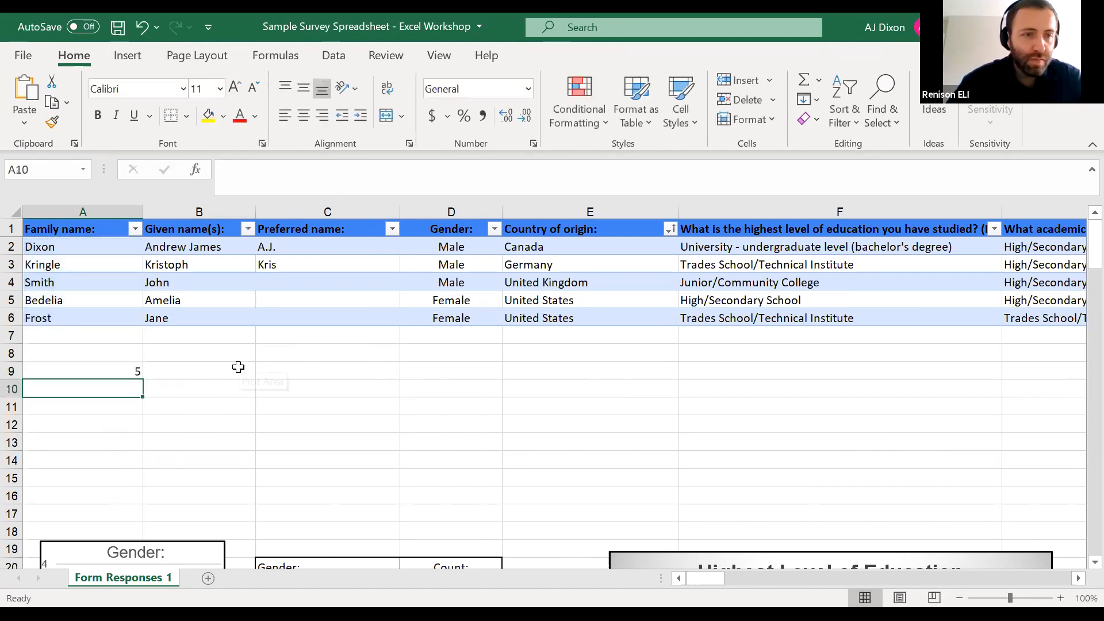
Go through the Family name entries in A2 to A6 one by one and compare them with the count in A9
{"action": "left_click", "coordinate": [123, 372]}
{"action": "left_click", "coordinate": [64, 256]}
{"action": "left_click", "coordinate": [65, 254]}
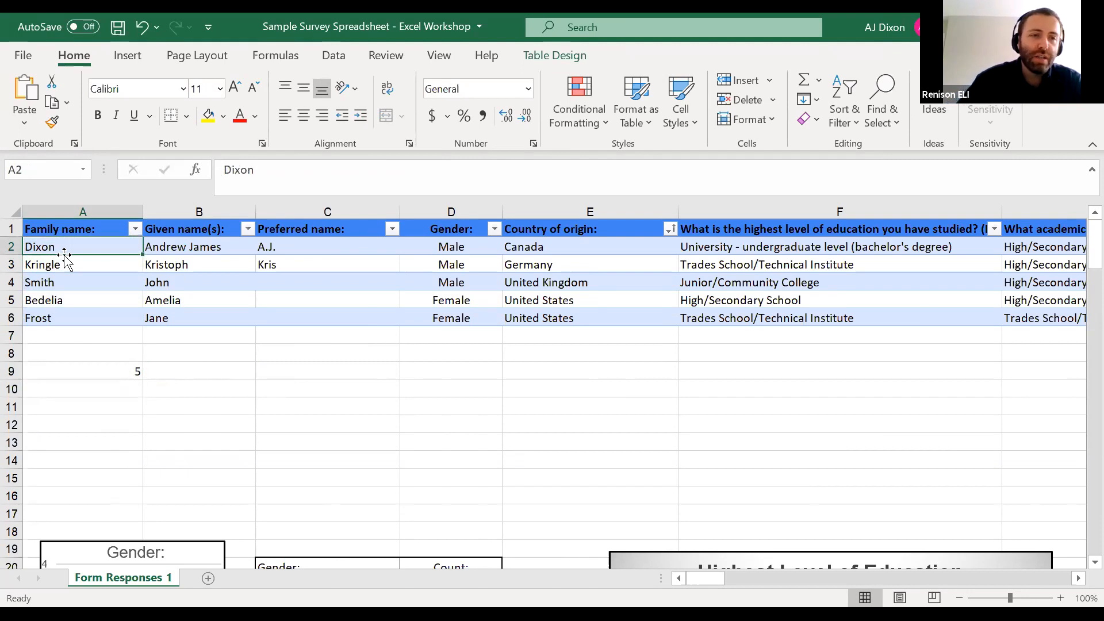
{"action": "key", "text": "Down"}
{"action": "key", "text": "Down"}
{"action": "key", "text": "Down"}
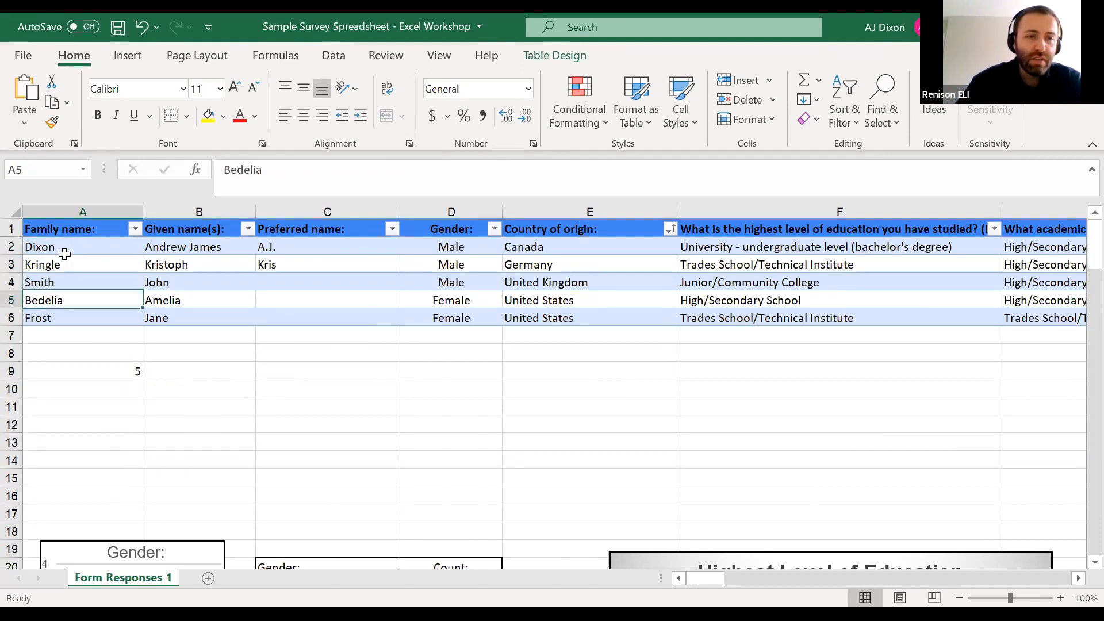
{"action": "key", "text": "Down"}
{"action": "left_click", "coordinate": [123, 369]}
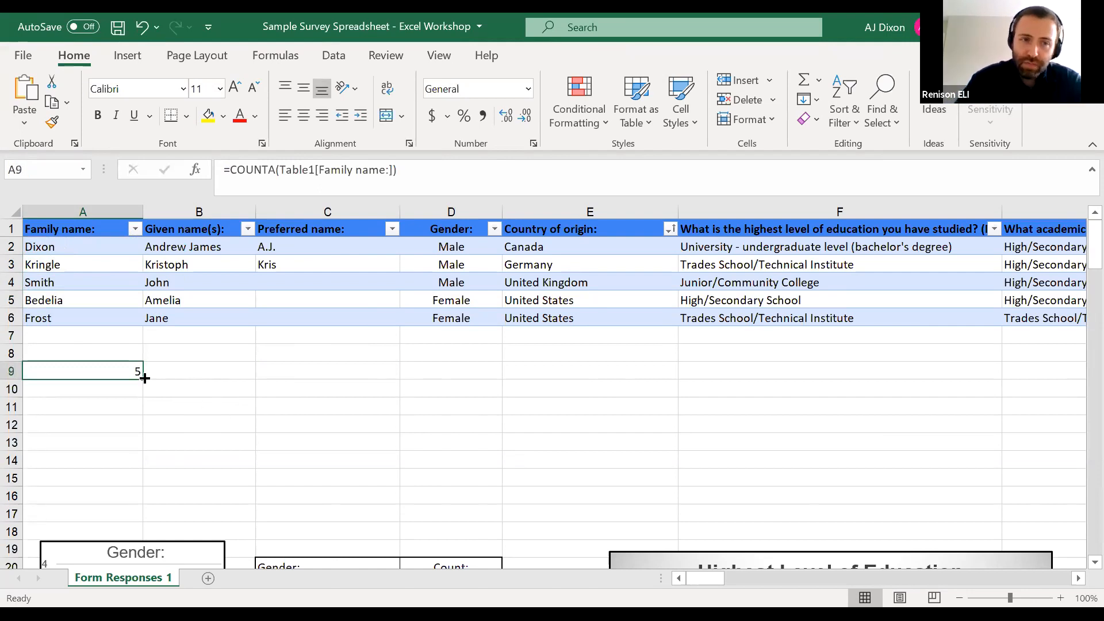
Start a COUNTIF formula in D9 with the table's Gender column, D2 to D6, as its range
{"action": "left_click", "coordinate": [427, 373]}
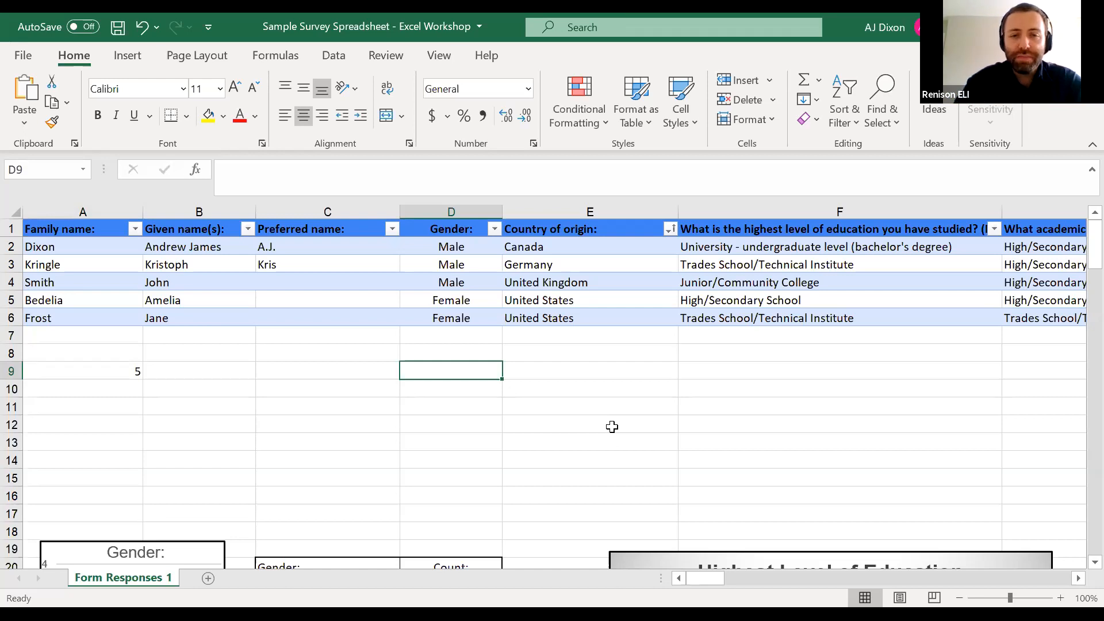
{"action": "type", "text": "="}
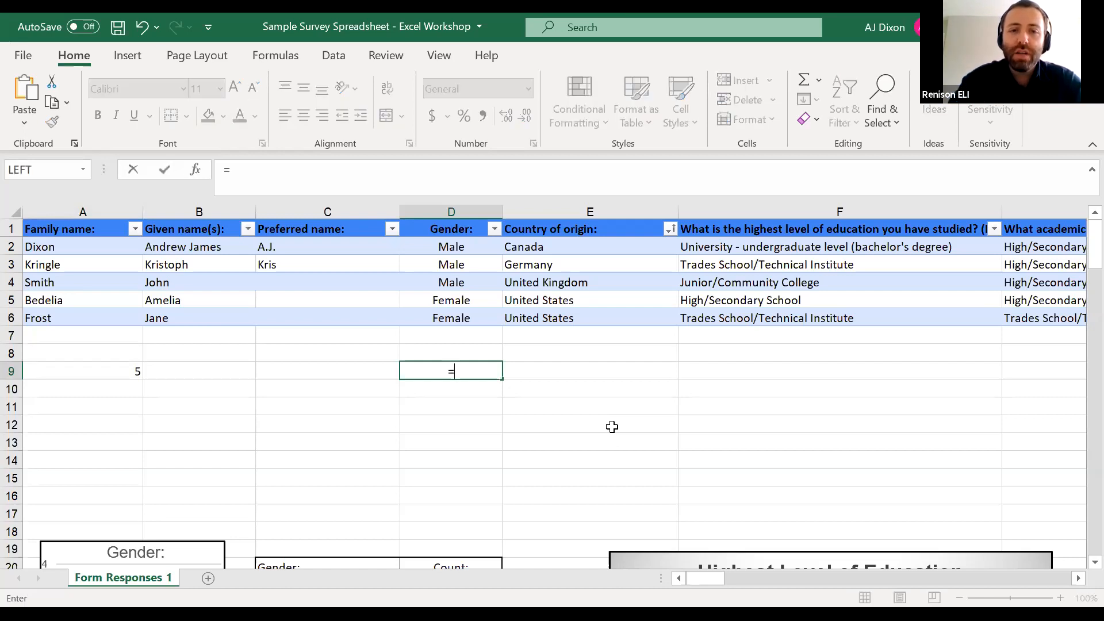
{"action": "type", "text": "COUNIF"}
{"action": "key", "text": "BackSpace"}
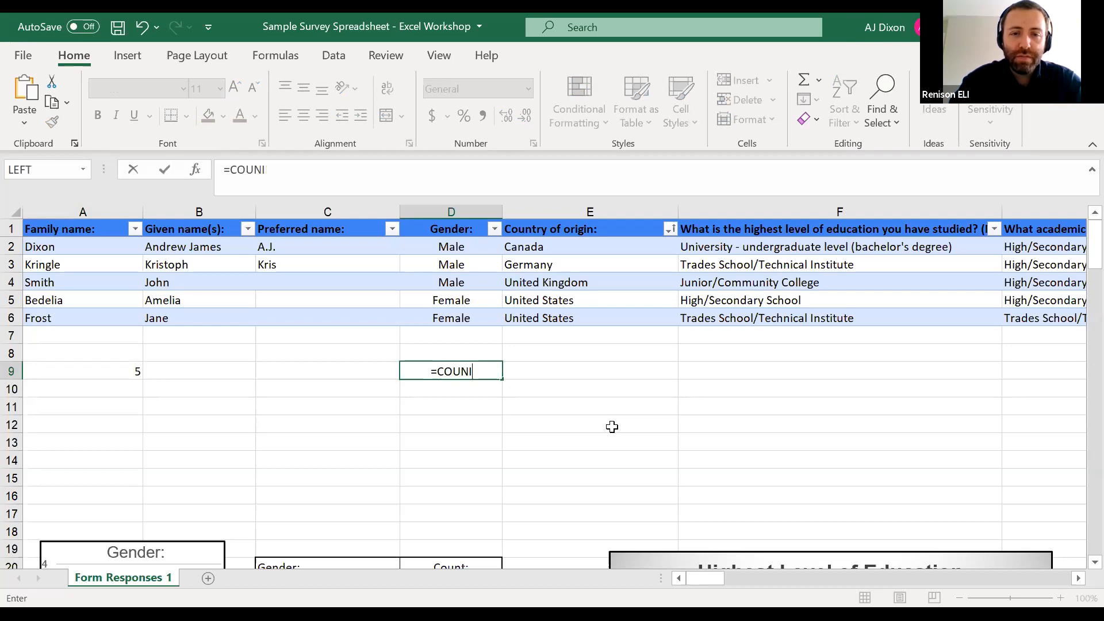
{"action": "key", "text": "BackSpace"}
{"action": "type", "text": "TIF("}
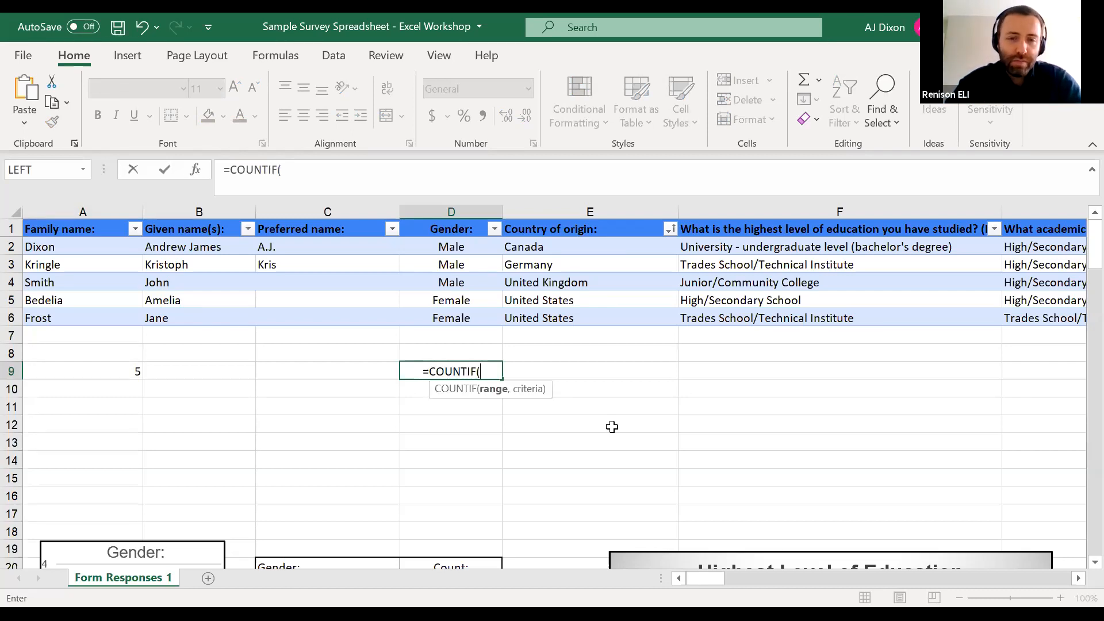
{"action": "left_click", "coordinate": [460, 251]}
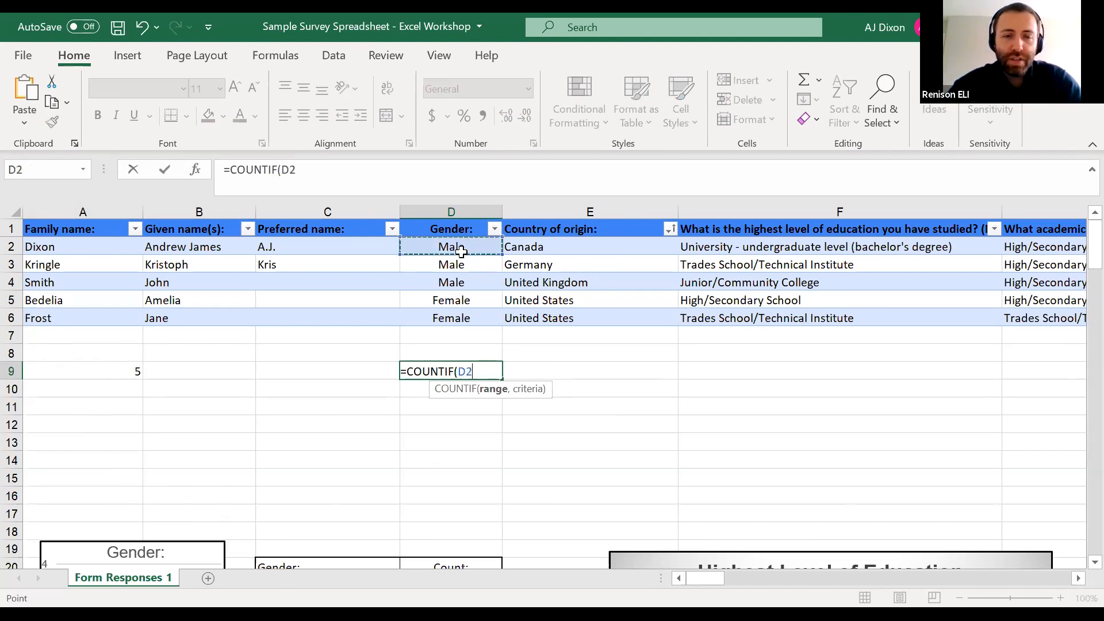
{"action": "left_click_drag", "start_coordinate": [460, 250], "coordinate": [461, 316]}
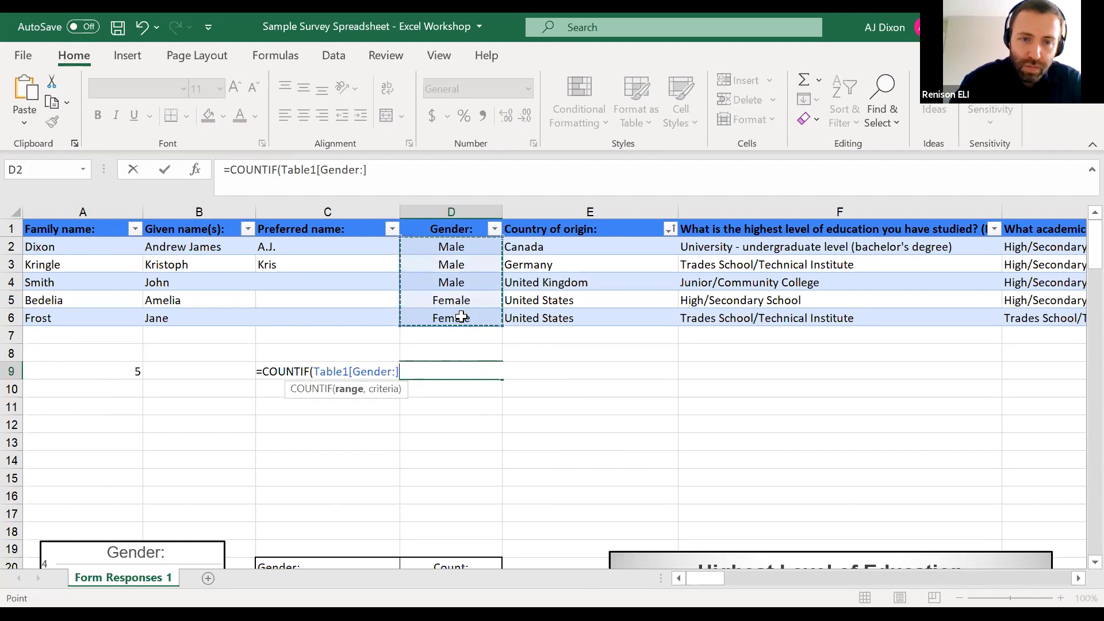
Complete the COUNTIF formula in D9 with the exact criterion "Female"
{"action": "type", "text": ", \""}
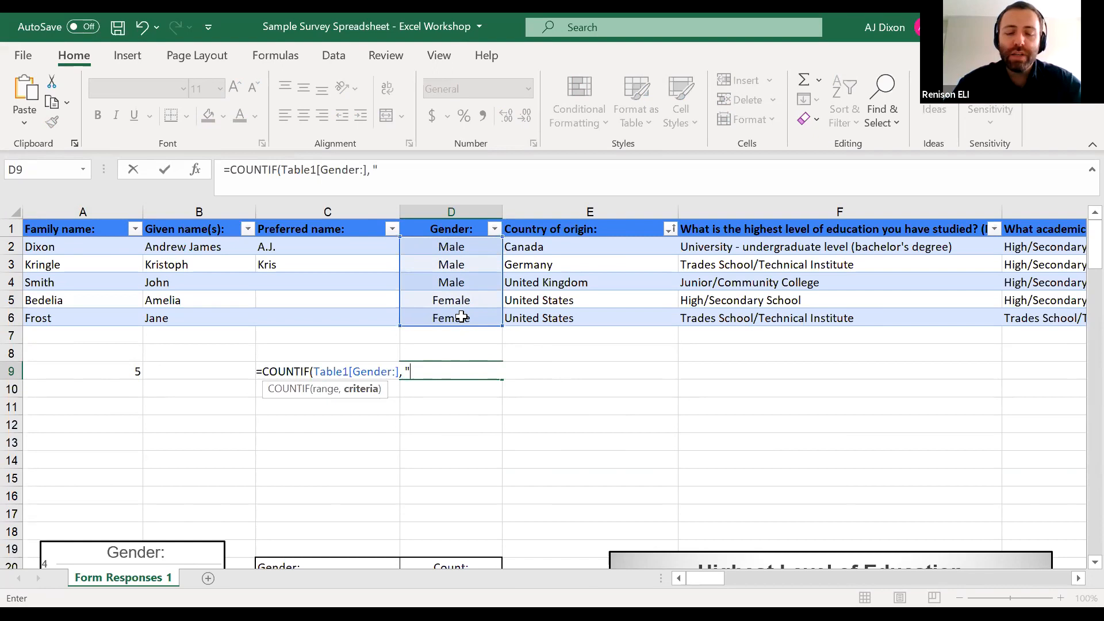
{"action": "type", "text": "Femal"}
{"action": "key", "text": "BackSpace"}
{"action": "key", "text": "BackSpace"}
{"action": "key", "text": "BackSpace"}
{"action": "key", "text": "BackSpace"}
{"action": "key", "text": "BackSpace"}
{"action": "type", "text": "e"}
{"action": "key", "text": "BackSpace"}
{"action": "type", "text": "Female"}
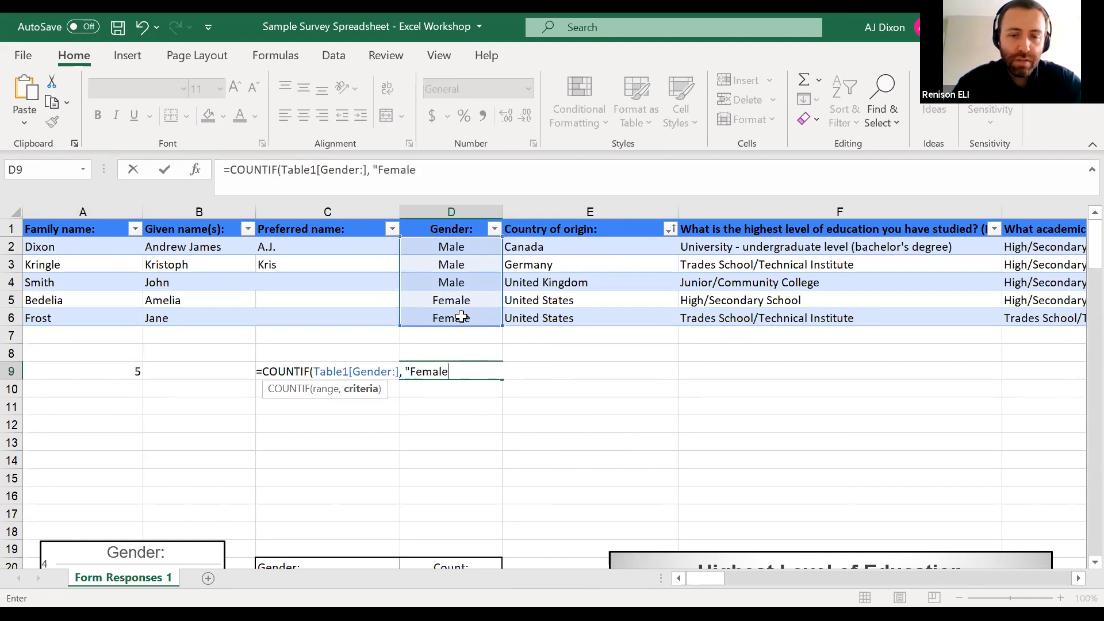
{"action": "type", "text": "\")"}
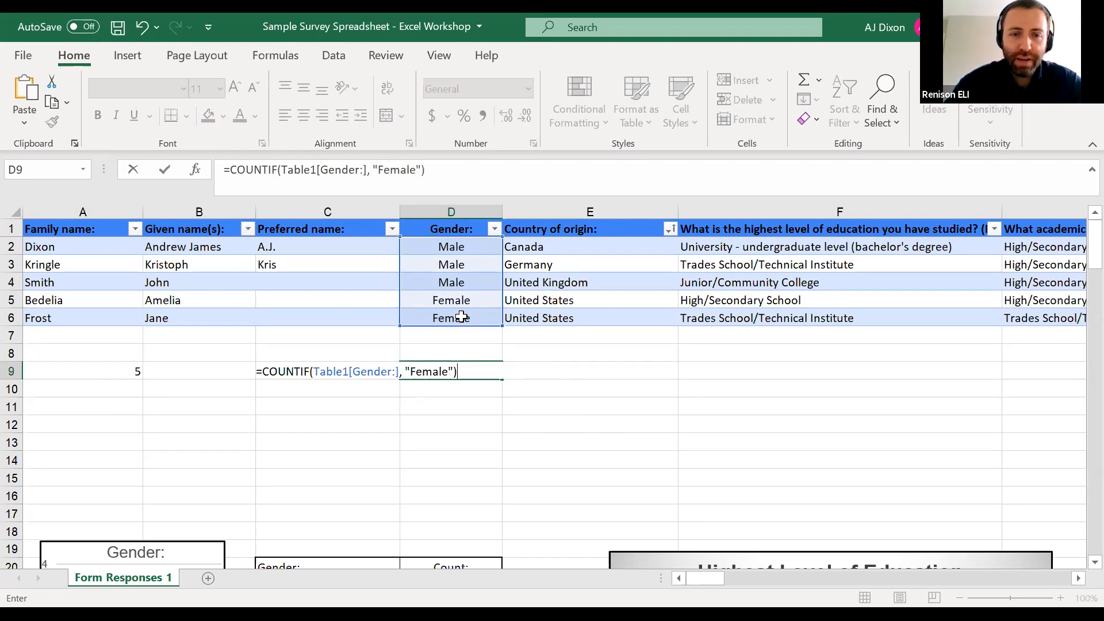
{"action": "key", "text": "Return"}
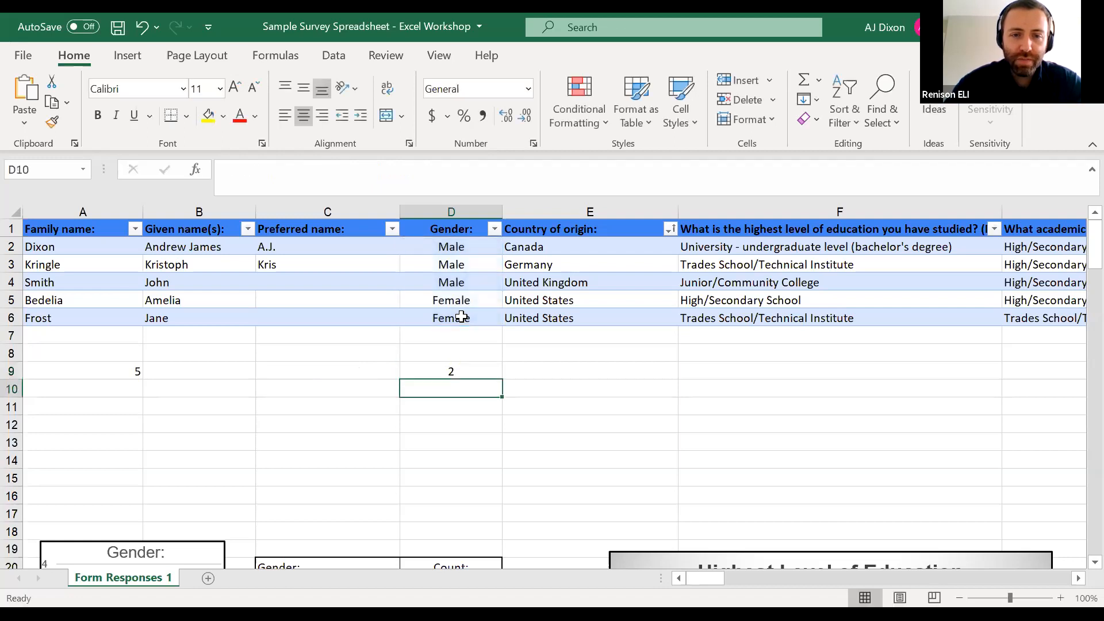
Check the count in D9 against the Female entries in D5 and D6
{"action": "left_click", "coordinate": [484, 371]}
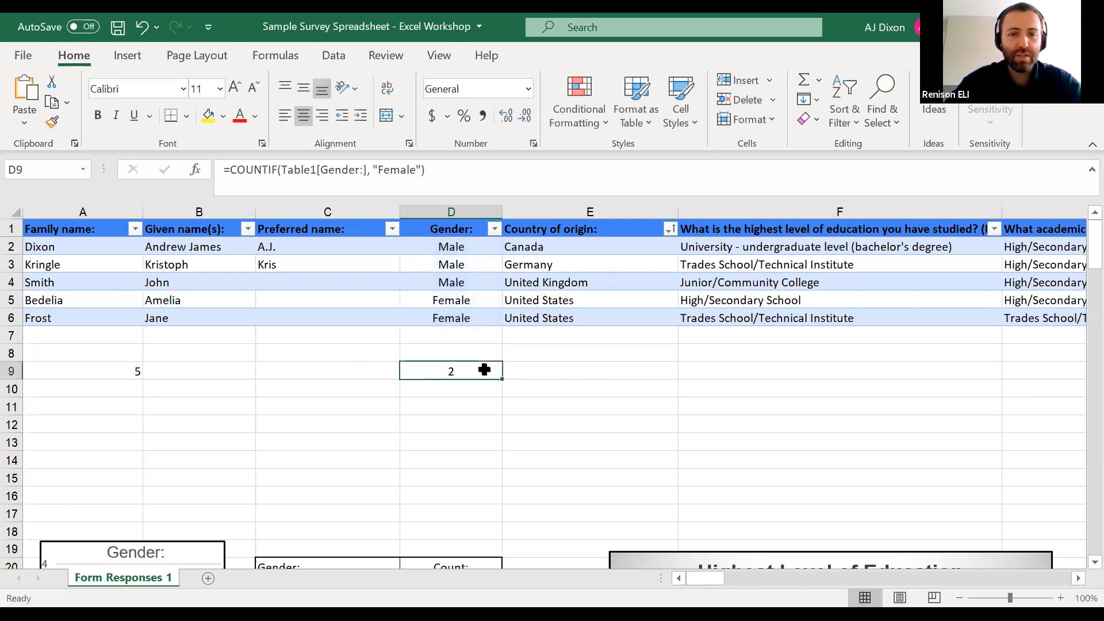
{"action": "left_click", "coordinate": [488, 300]}
{"action": "left_click", "coordinate": [492, 315]}
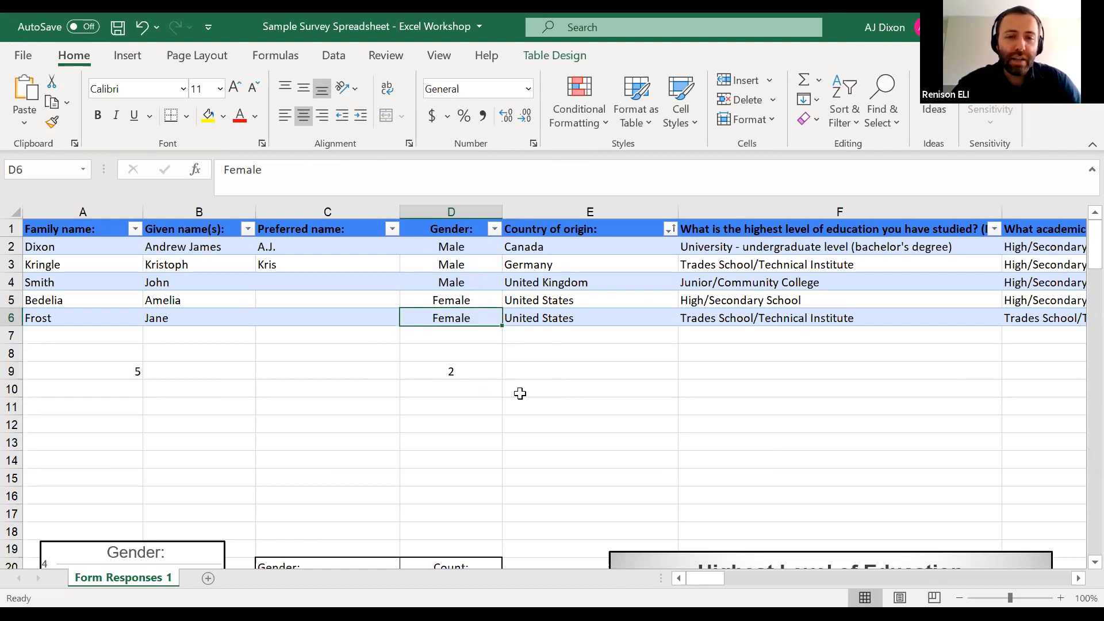
Change the COUNTIF criterion in D9 to "*male*" so it counts every Gender entry containing those letters
{"action": "double_click", "coordinate": [477, 376]}
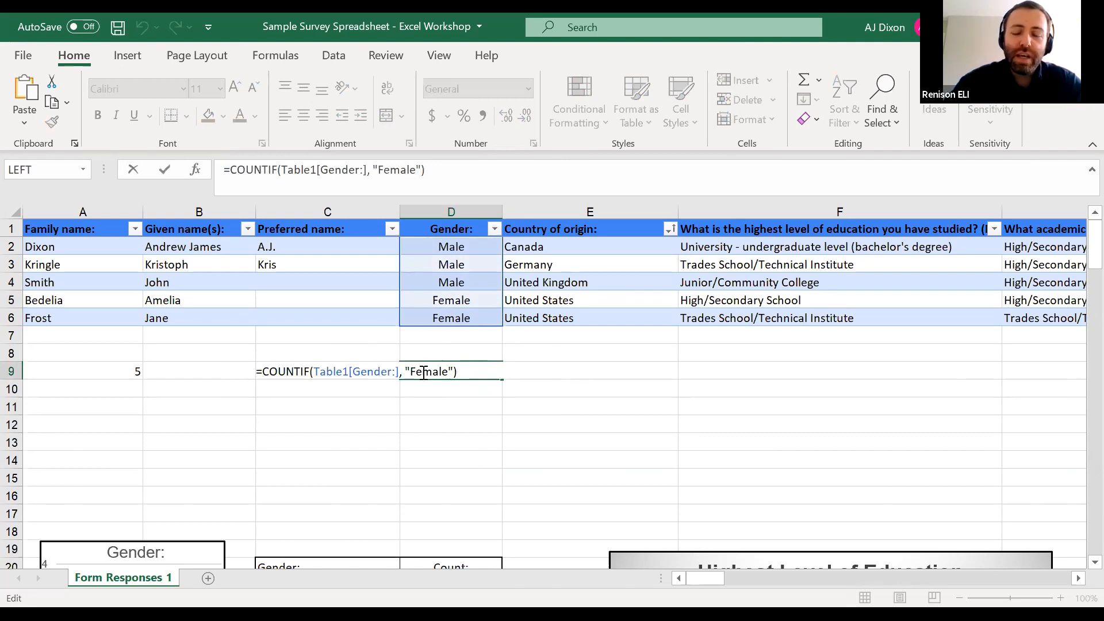
{"action": "key", "text": "Left"}
{"action": "key", "text": "Left"}
{"action": "key", "text": "Left"}
{"action": "key", "text": "Left"}
{"action": "key", "text": "Left"}
{"action": "key", "text": "Left"}
{"action": "key", "text": "BackSpace"}
{"action": "key", "text": "BackSpace"}
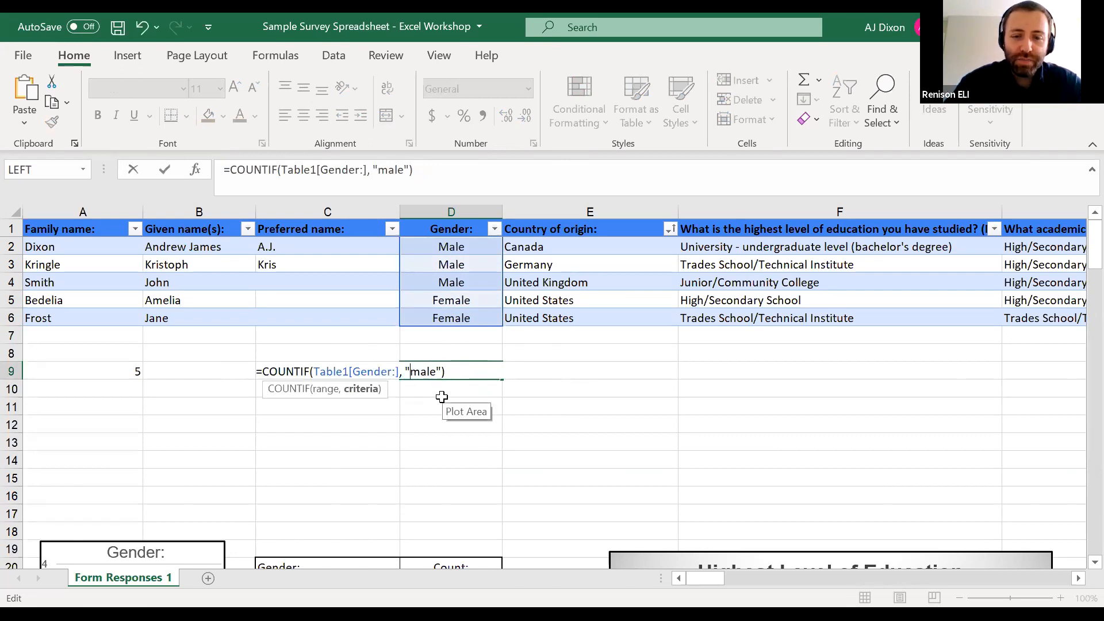
{"action": "type", "text": "*"}
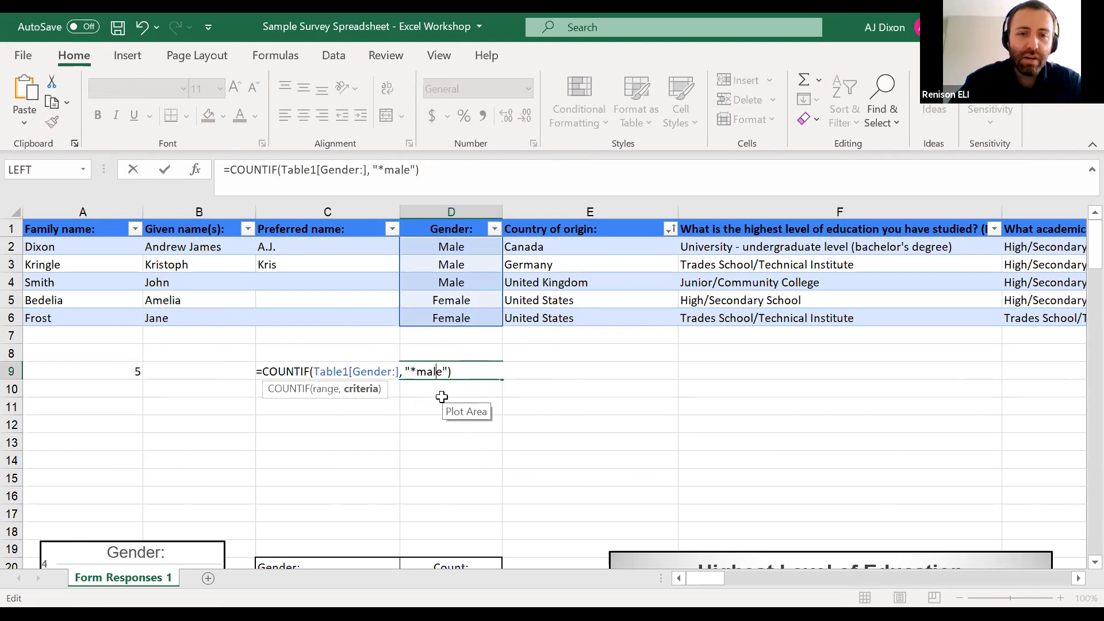
{"action": "key", "text": "Right"}
{"action": "key", "text": "Right"}
{"action": "key", "text": "Right"}
{"action": "key", "text": "Right"}
{"action": "type", "text": "*"}
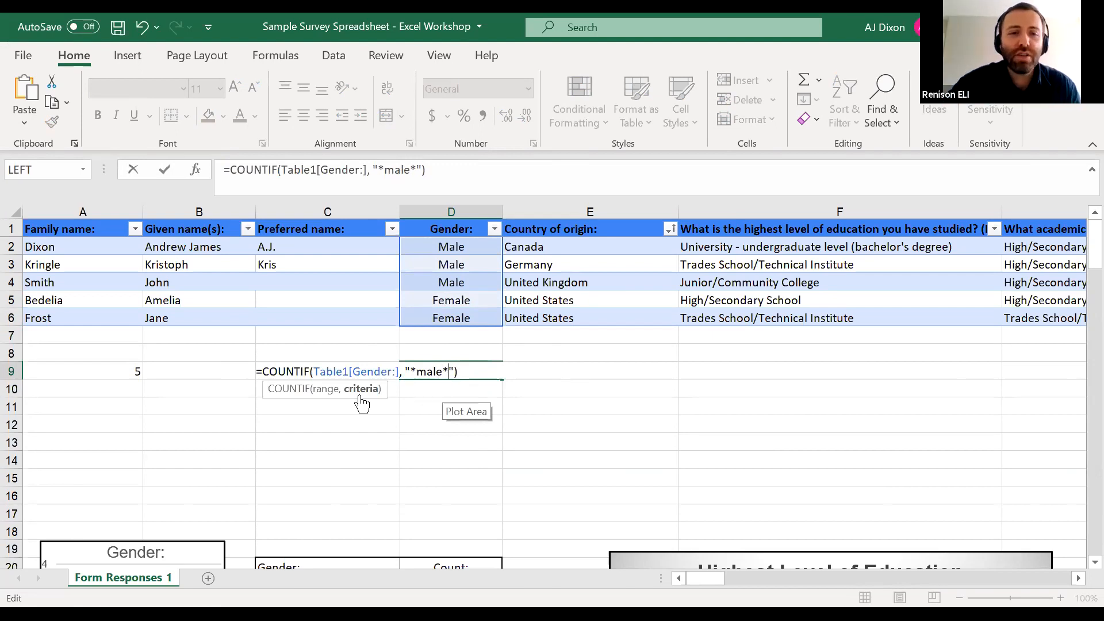
{"action": "left_click", "coordinate": [474, 373]}
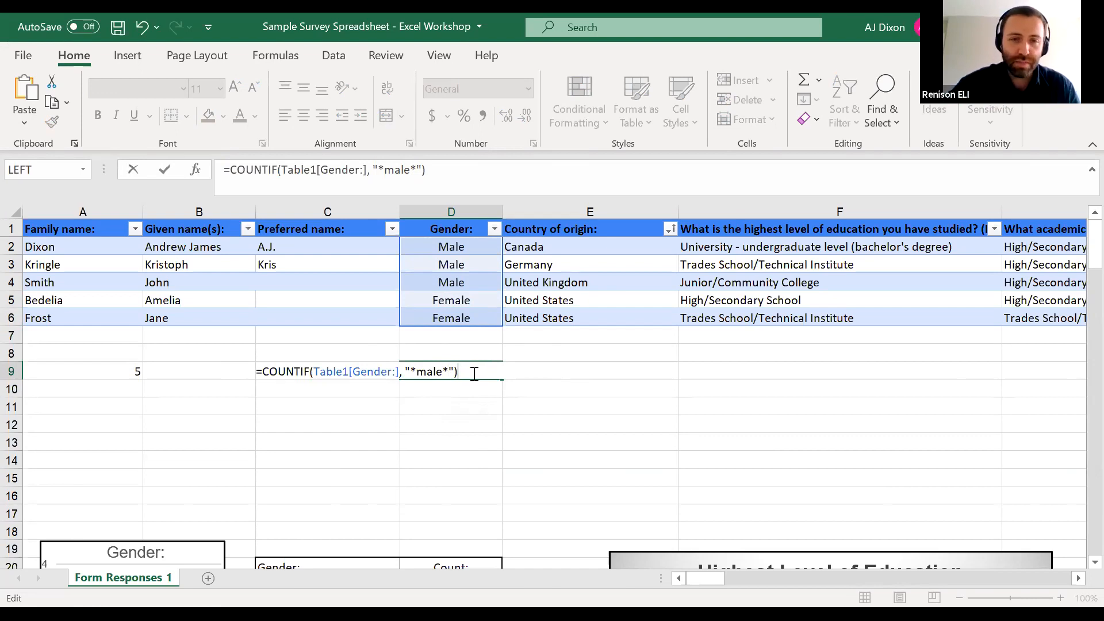
{"action": "key", "text": "Return"}
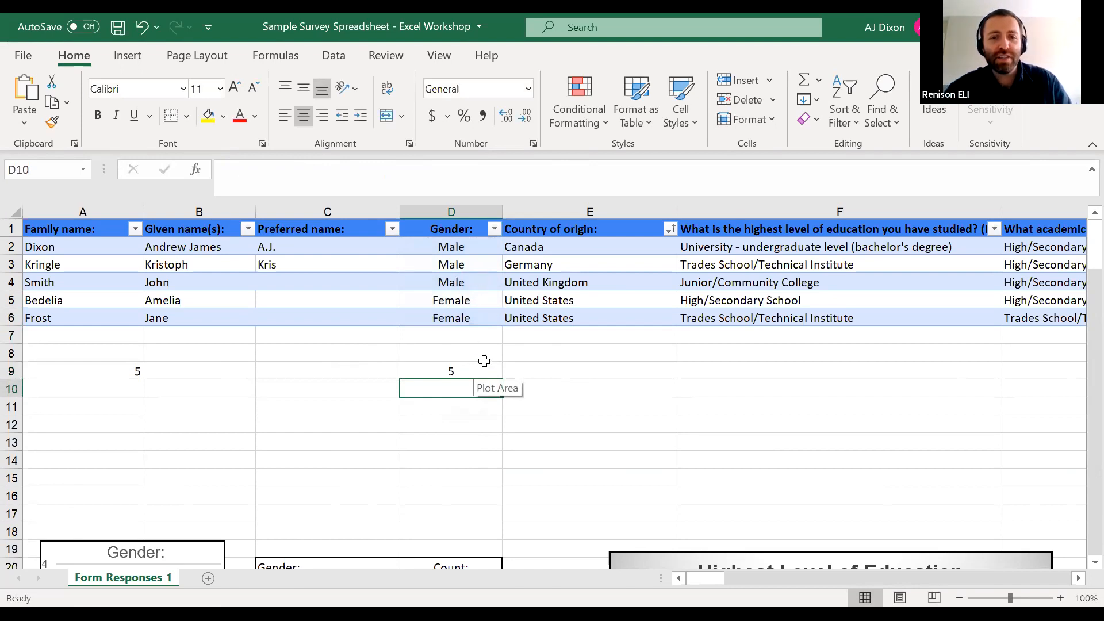
Remove both wildcard asterisks from the COUNTIF criterion in D9 so it counts only Gender entries matching "male" exactly
{"action": "double_click", "coordinate": [470, 372]}
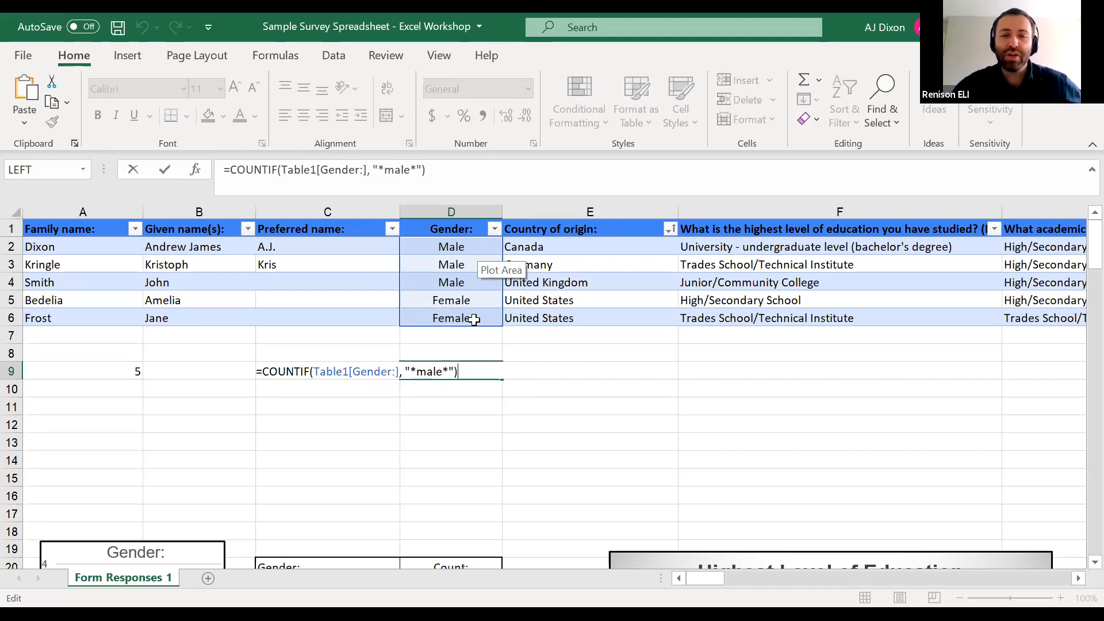
{"action": "key", "text": "ctrl+Return"}
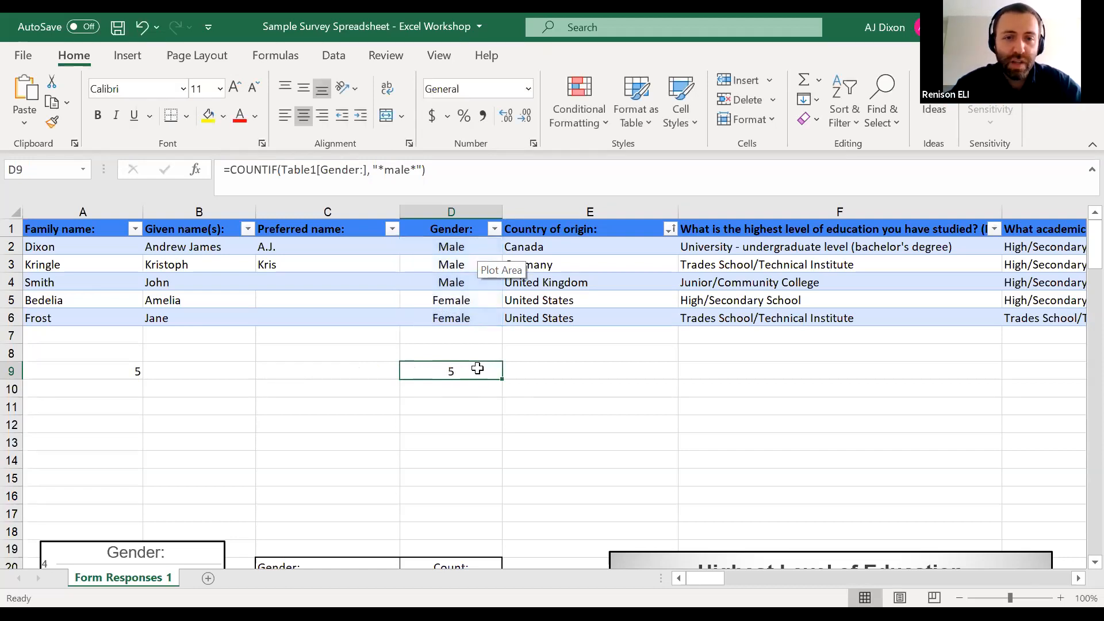
{"action": "double_click", "coordinate": [477, 369]}
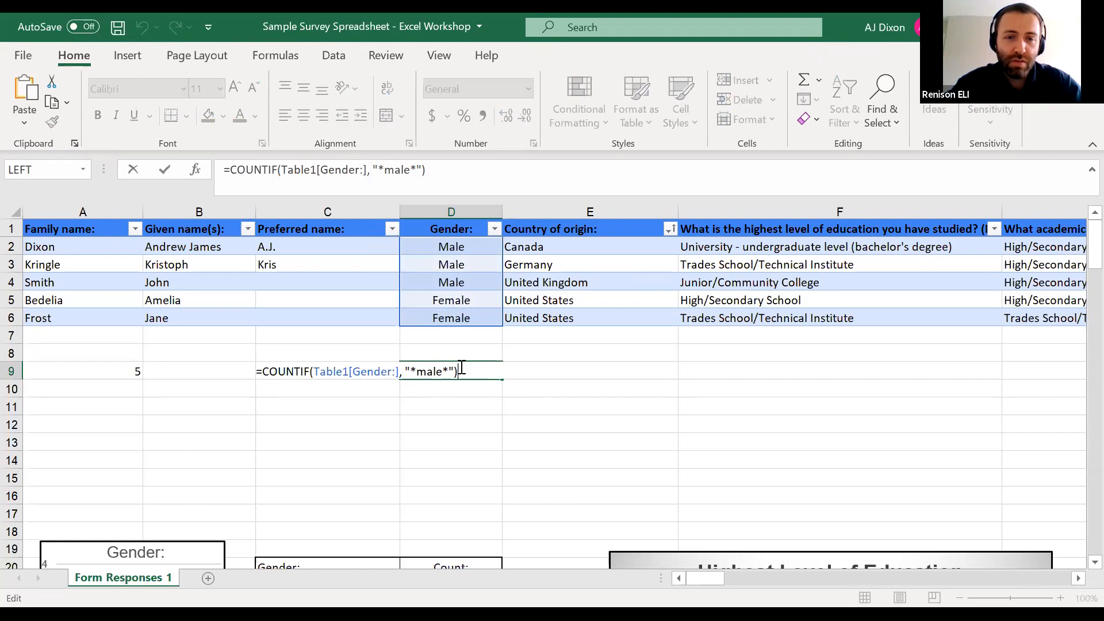
{"action": "left_click", "coordinate": [418, 373]}
{"action": "key", "text": "BackSpace"}
{"action": "key", "text": "BackSpace"}
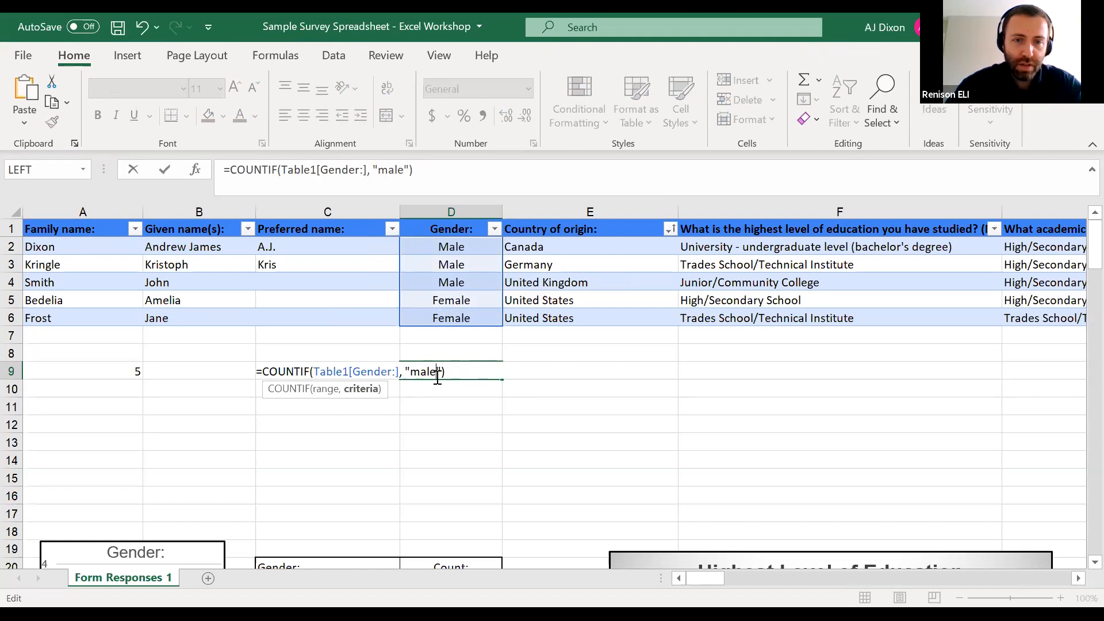
{"action": "key", "text": "End"}
{"action": "key", "text": "Return"}
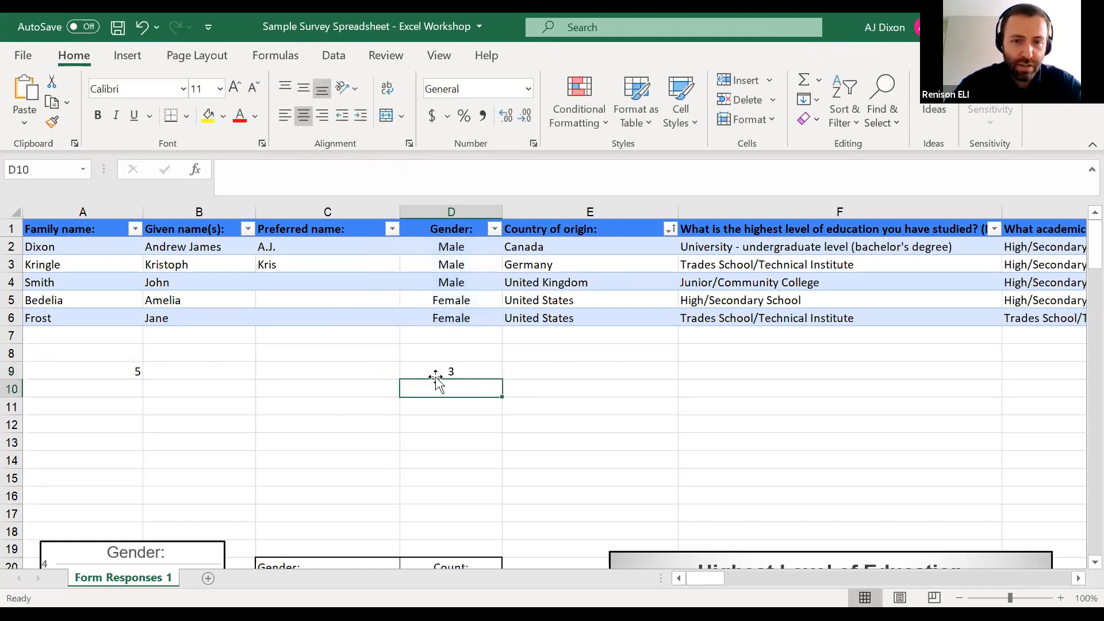
Review the range and exact criterion of the COUNTIF formula in D9 without editing it
{"action": "left_click", "coordinate": [478, 368]}
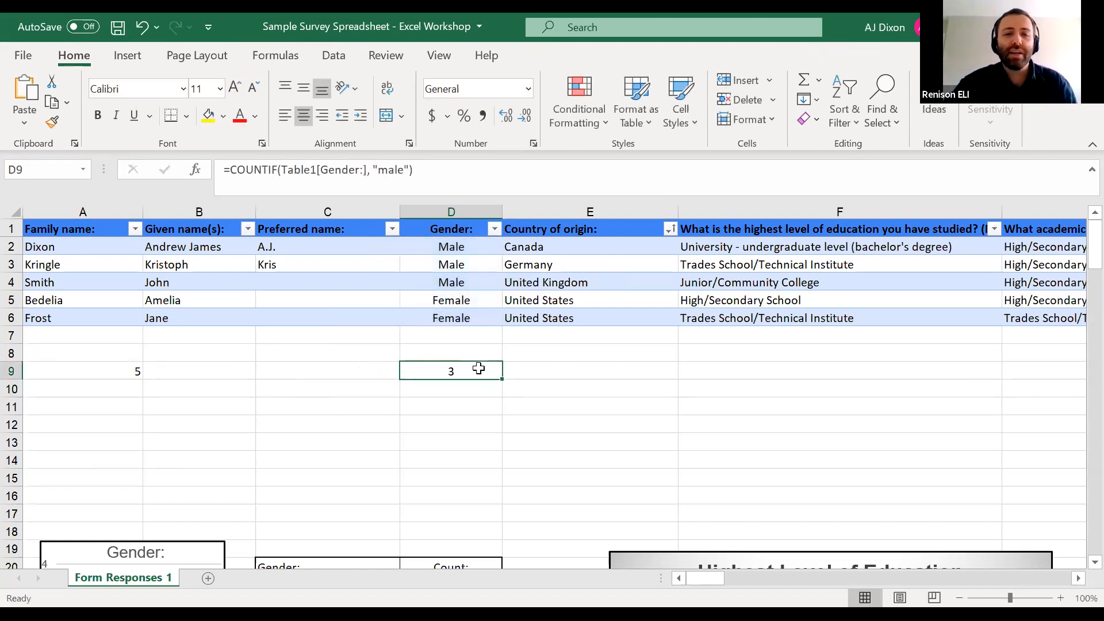
{"action": "double_click", "coordinate": [463, 372]}
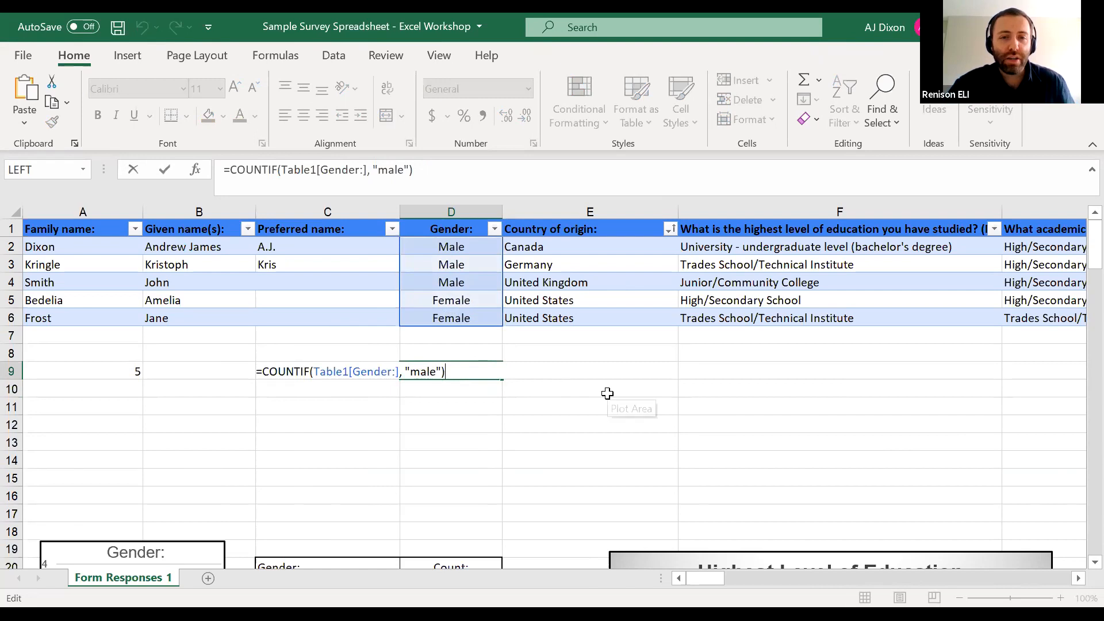
{"action": "key", "text": "Escape"}
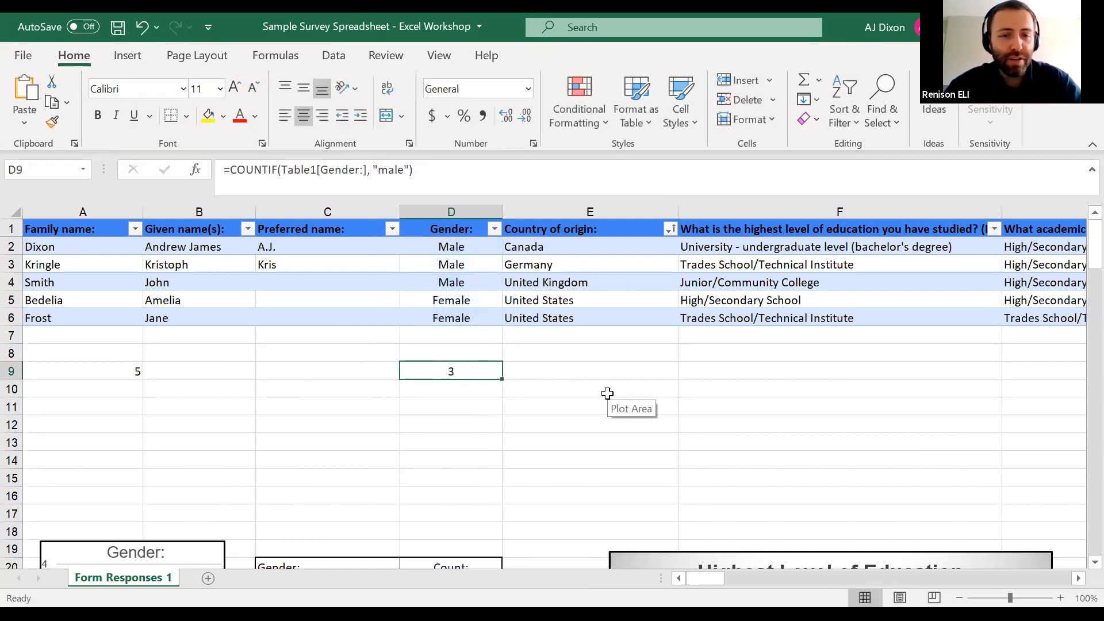
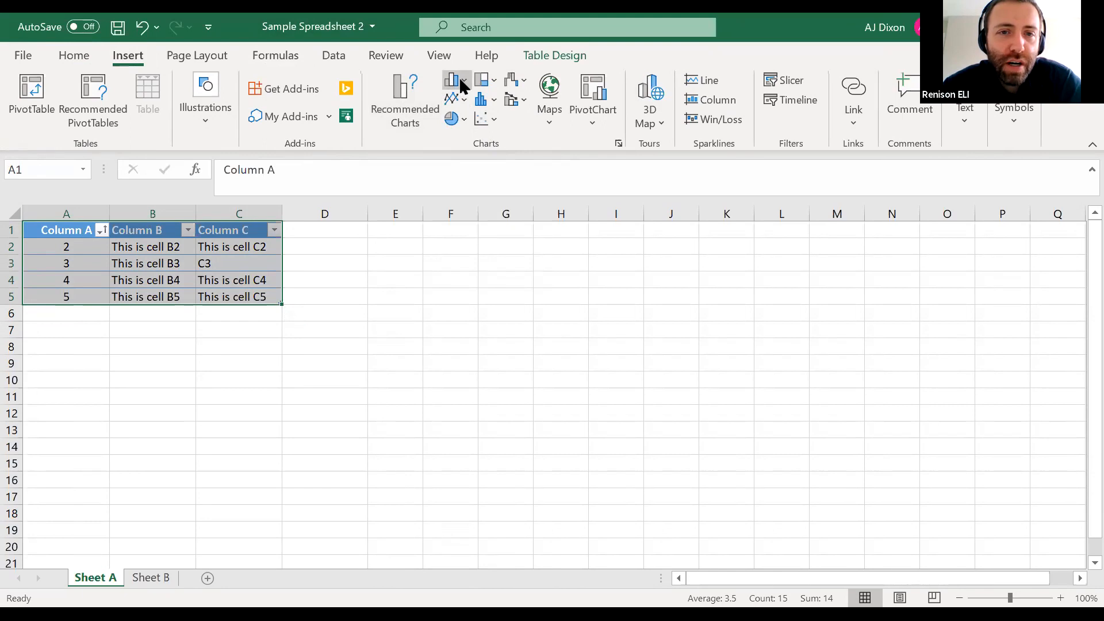
Try a 2-D clustered column chart of the Sheet A table, shift its plot area and delete the chart
{"action": "left_click", "coordinate": [459, 77]}
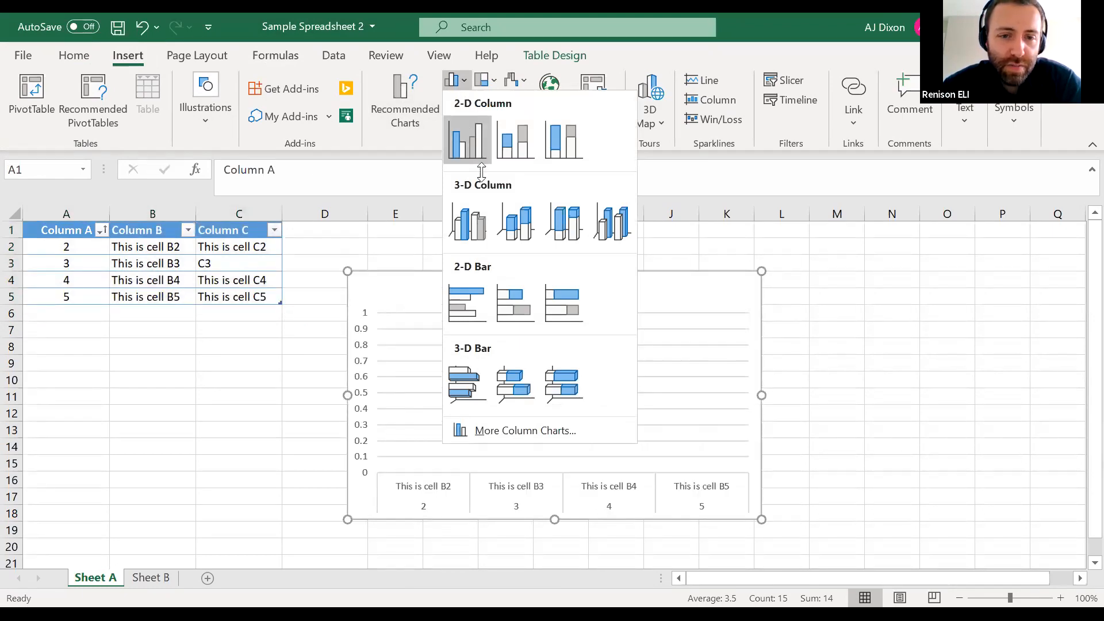
{"action": "left_click", "coordinate": [468, 128]}
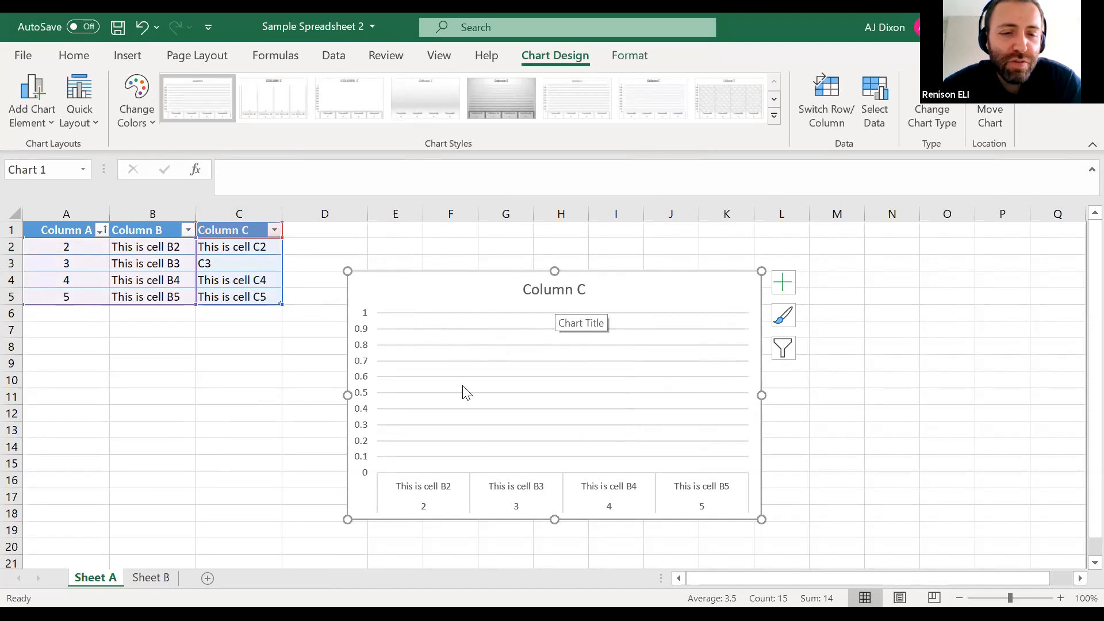
{"action": "left_click_drag", "start_coordinate": [547, 319], "coordinate": [418, 287]}
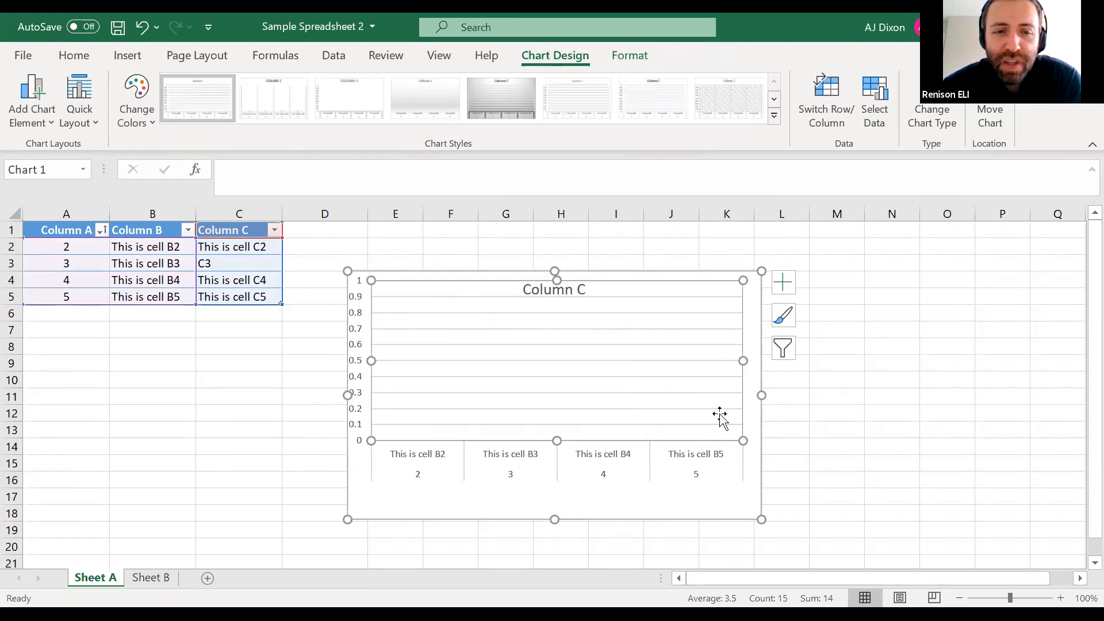
{"action": "left_click", "coordinate": [703, 275]}
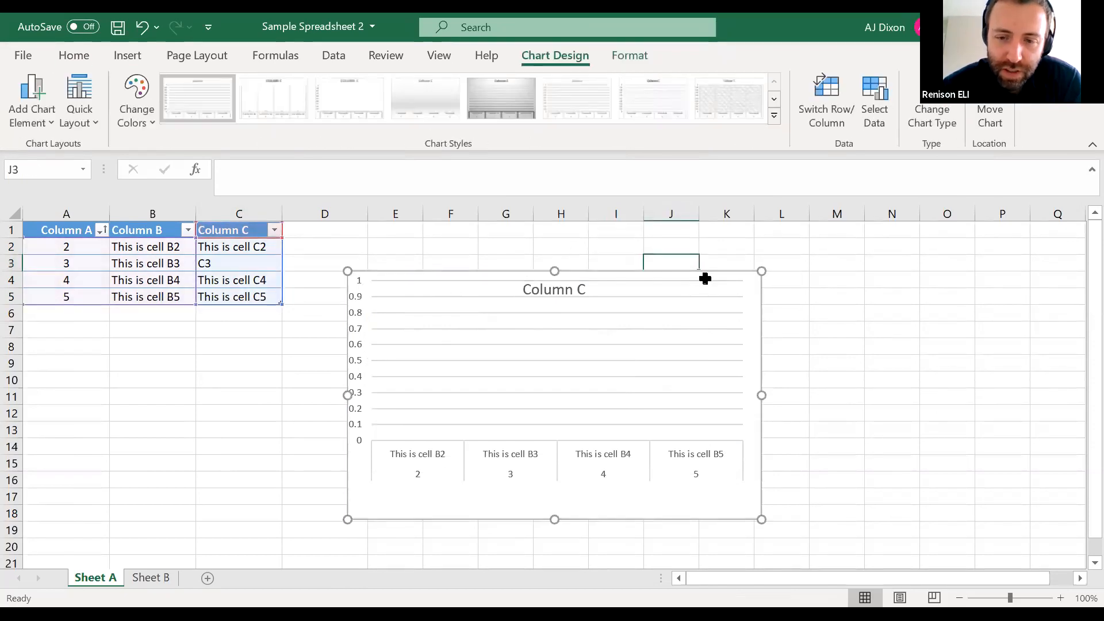
{"action": "key", "text": "Delete"}
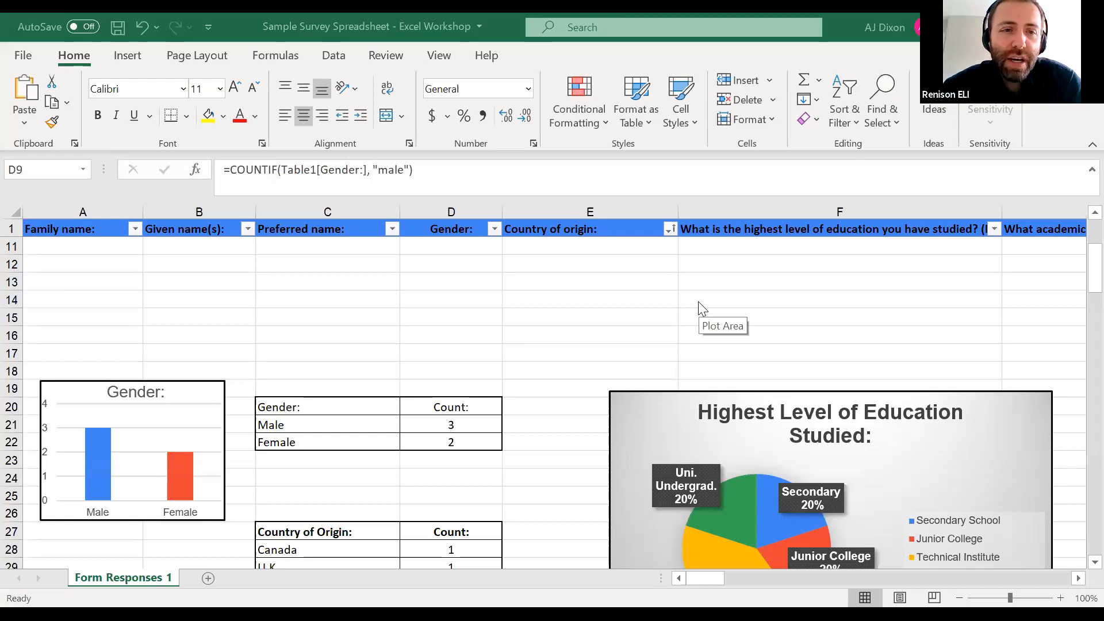
Switch to the Sample Survey Spreadsheet workbook and clear the trial count formulas from A9 and D9
{"action": "scroll", "coordinate": [273, 291], "scroll_direction": "up", "scroll_amount": 3}
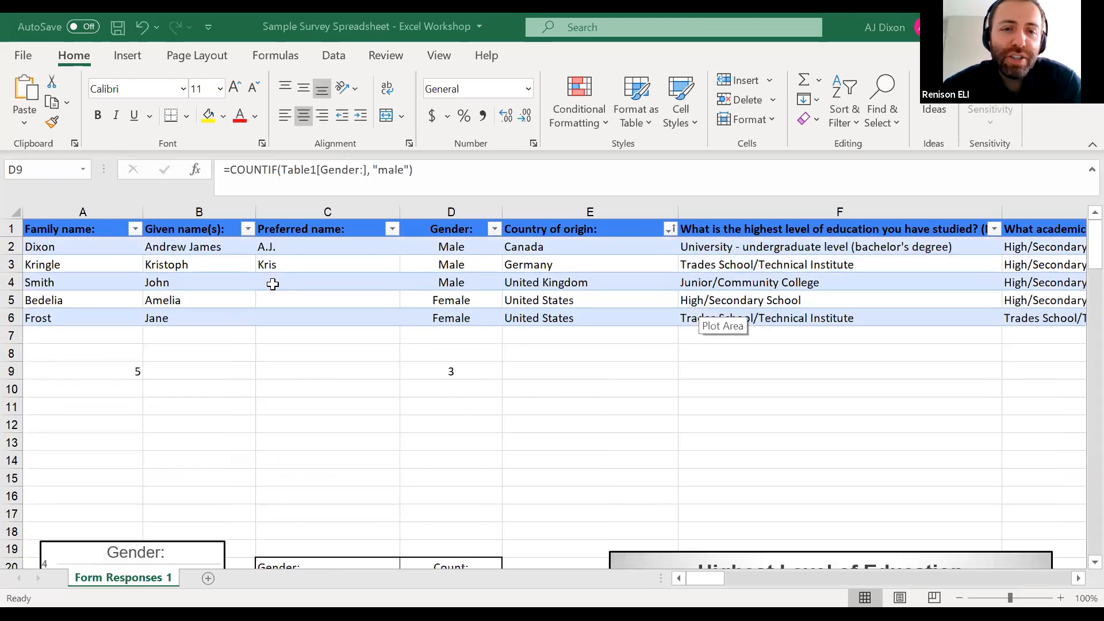
{"action": "left_click", "coordinate": [142, 372]}
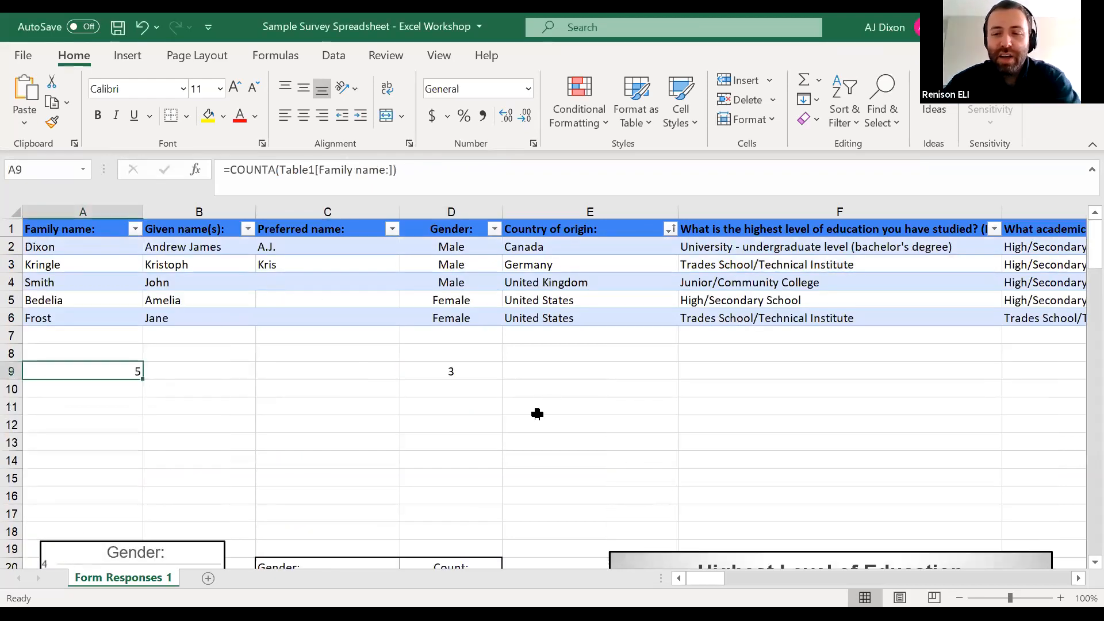
{"action": "left_click", "coordinate": [463, 380]}
{"action": "key", "text": "Delete"}
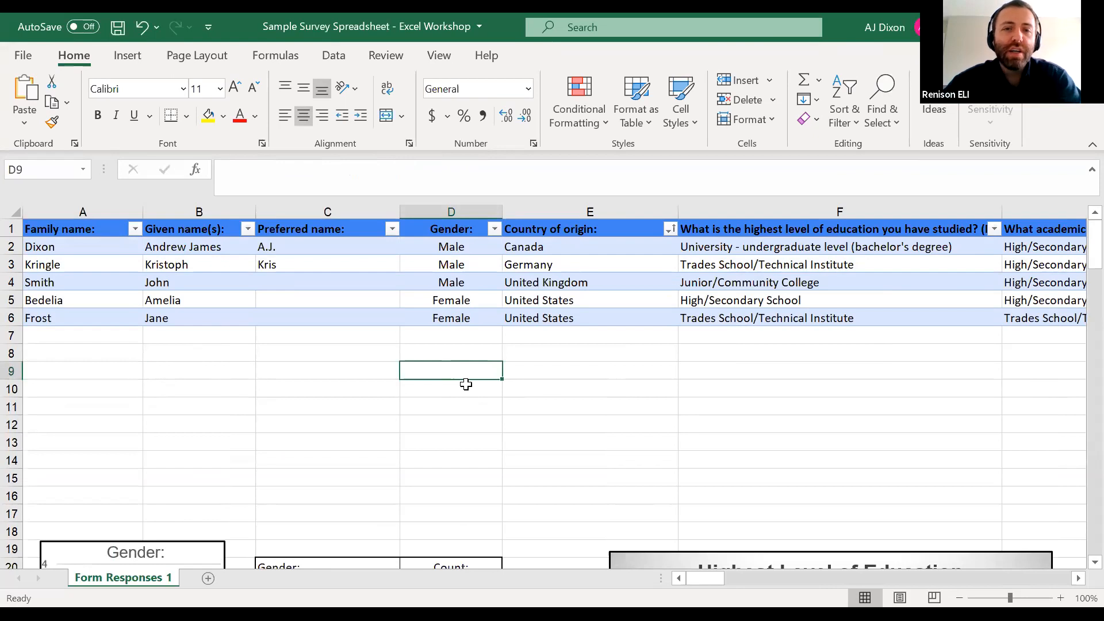
Review the COUNTIF formulas for Male in D21 and Female in D22 of the Gender summary table without editing them
{"action": "scroll", "coordinate": [465, 384], "scroll_direction": "down", "scroll_amount": 3}
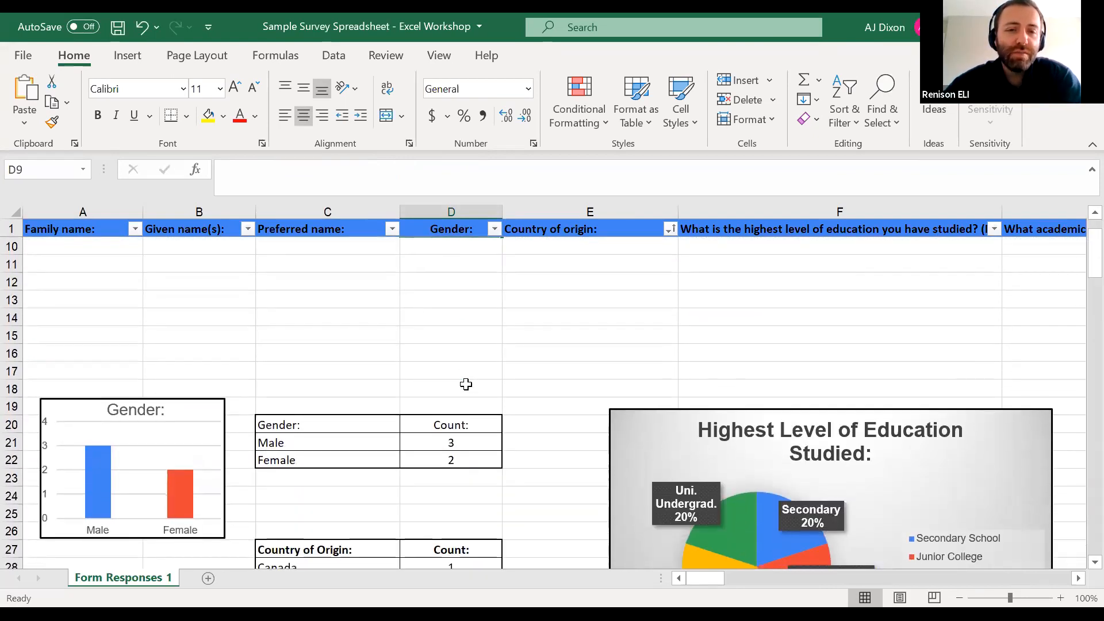
{"action": "scroll", "coordinate": [466, 384], "scroll_direction": "down", "scroll_amount": 1}
{"action": "scroll", "coordinate": [466, 384], "scroll_direction": "down", "scroll_amount": 1}
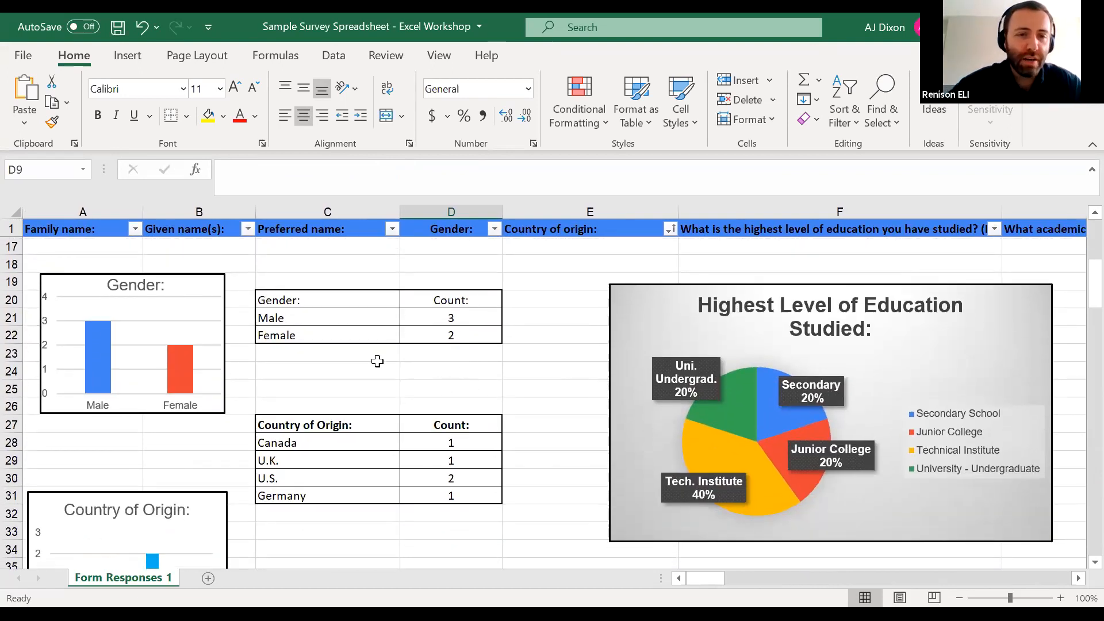
{"action": "left_click", "coordinate": [363, 317]}
{"action": "left_click", "coordinate": [295, 297]}
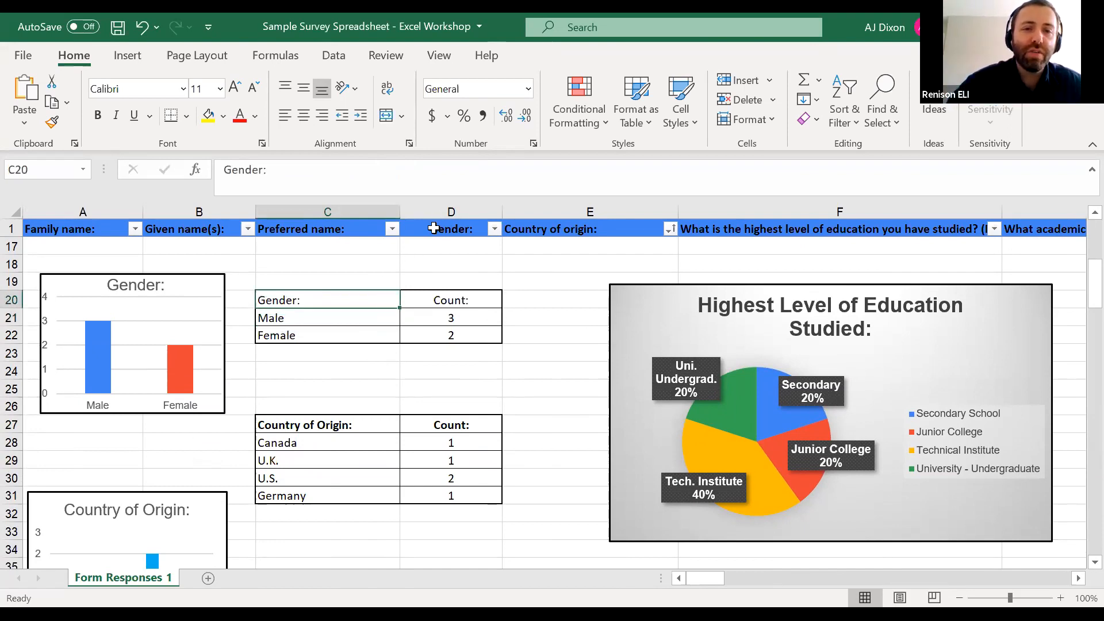
{"action": "double_click", "coordinate": [450, 317]}
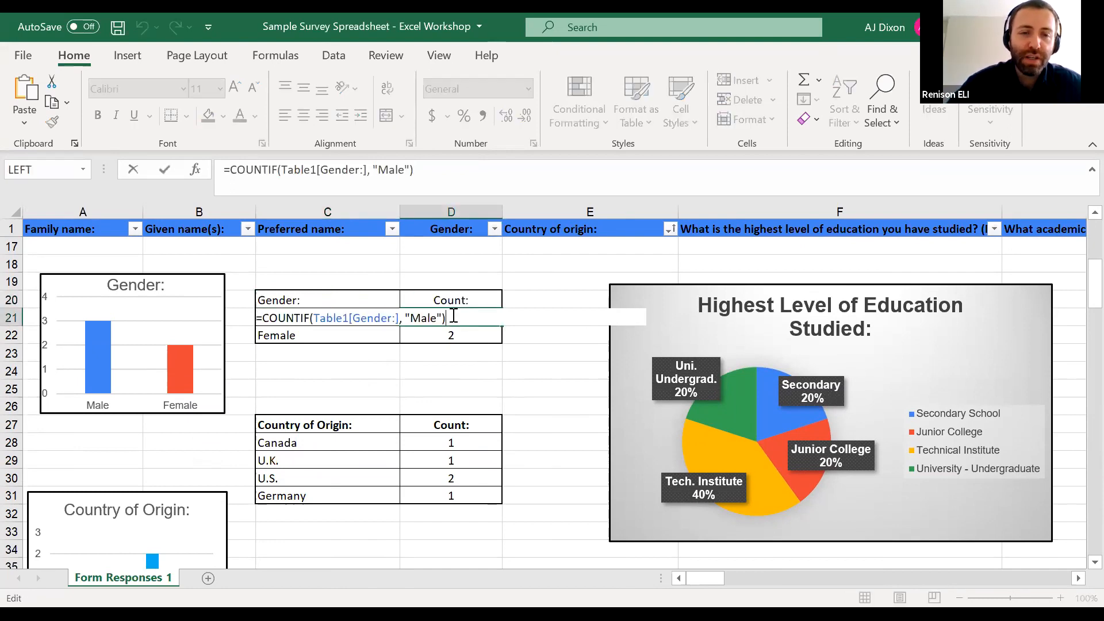
{"action": "key", "text": "Escape"}
{"action": "left_click", "coordinate": [468, 331]}
{"action": "double_click", "coordinate": [469, 333]}
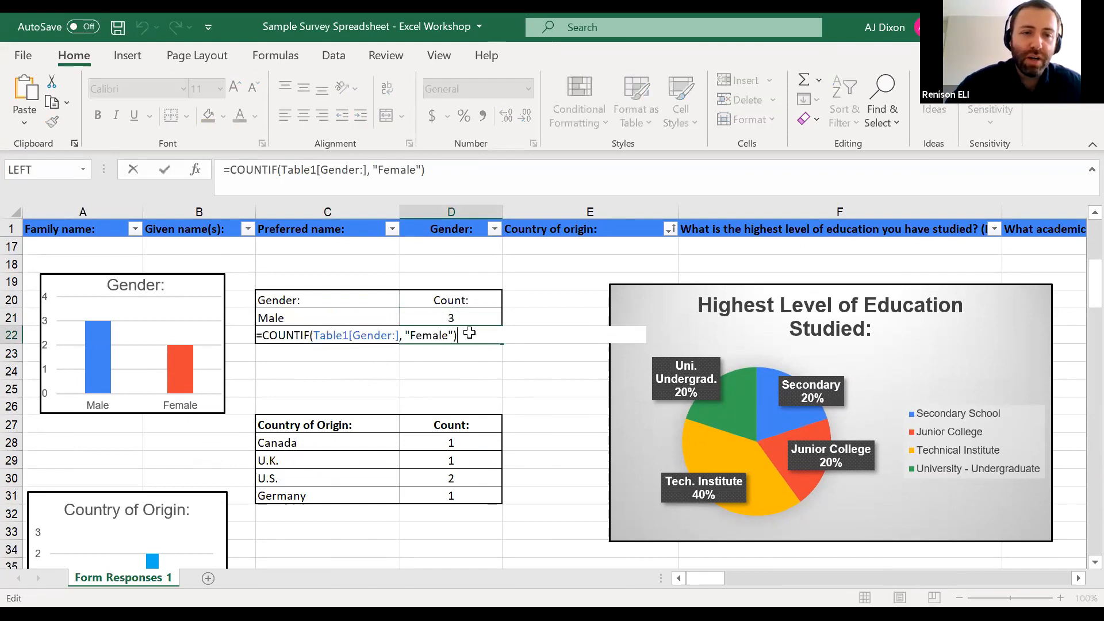
{"action": "key", "text": "Escape"}
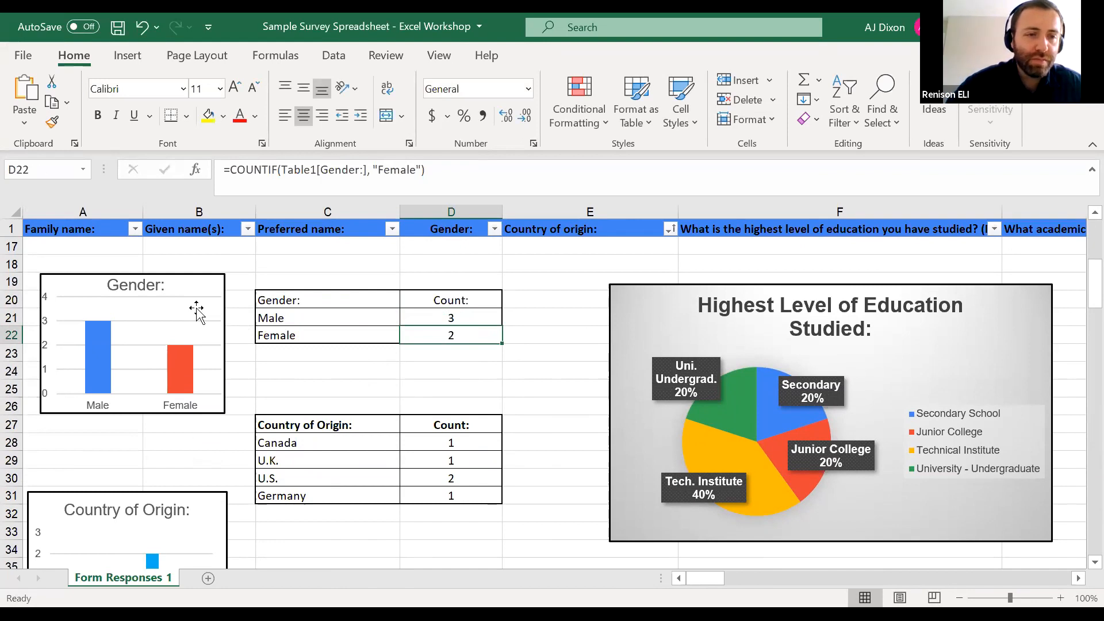
Examine how the existing Gender column chart draws its categories and bars from the summary table in C20:D22
{"action": "left_click", "coordinate": [196, 311]}
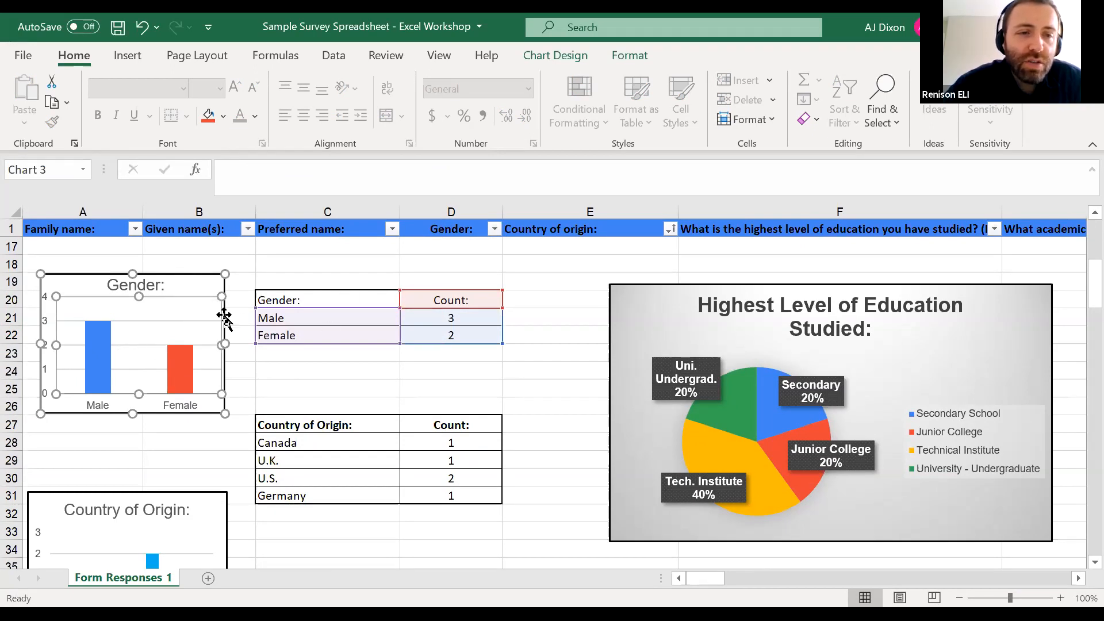
{"action": "left_click", "coordinate": [205, 292]}
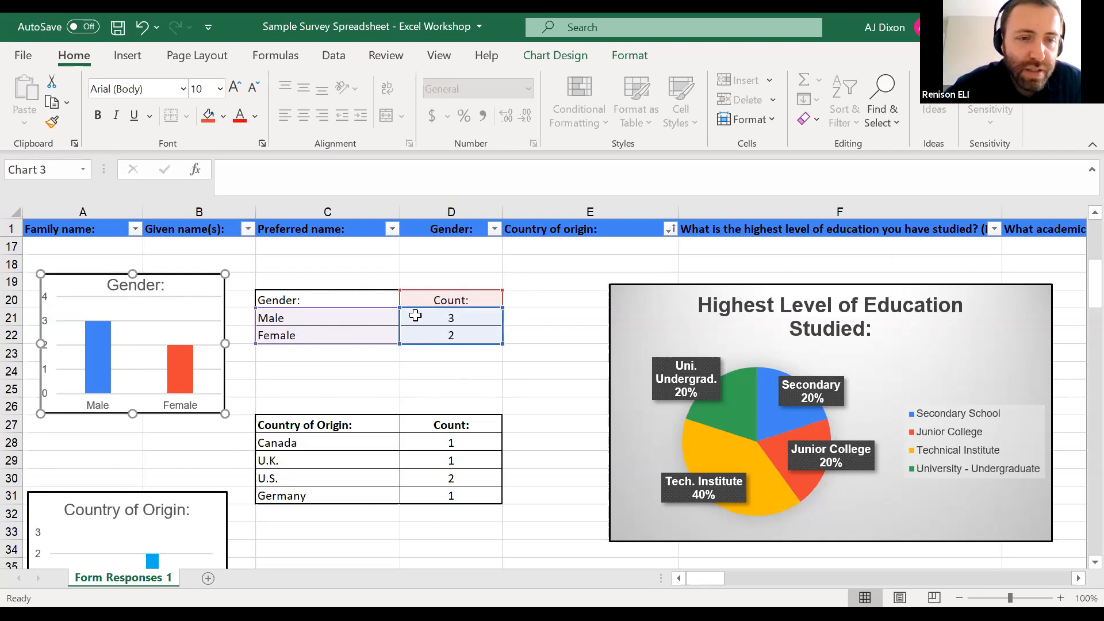
{"action": "left_click", "coordinate": [204, 303]}
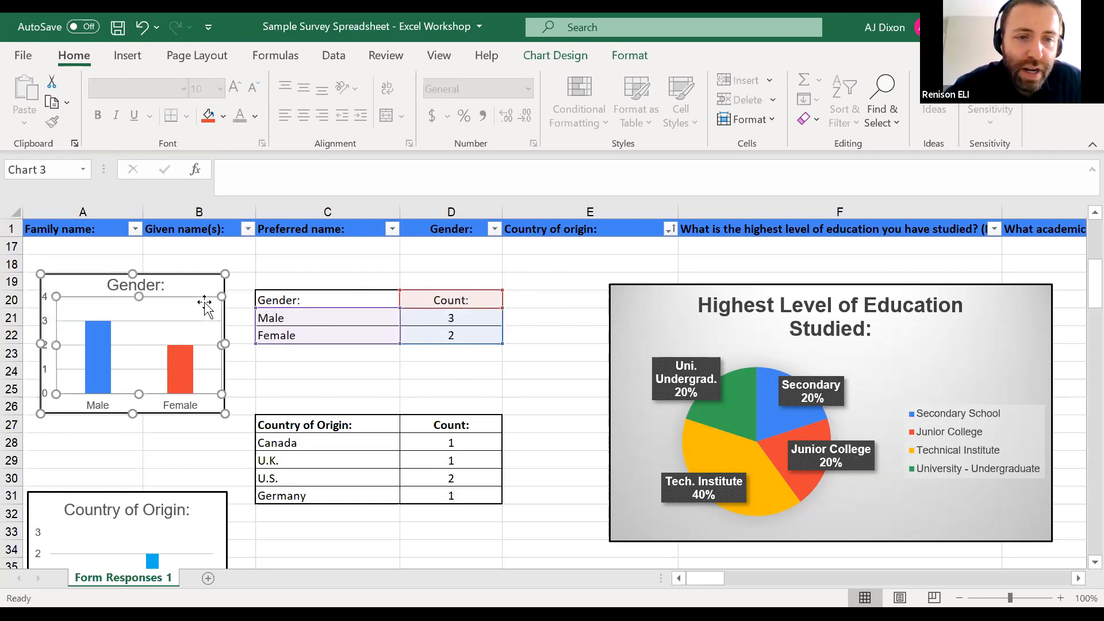
{"action": "left_click", "coordinate": [278, 300]}
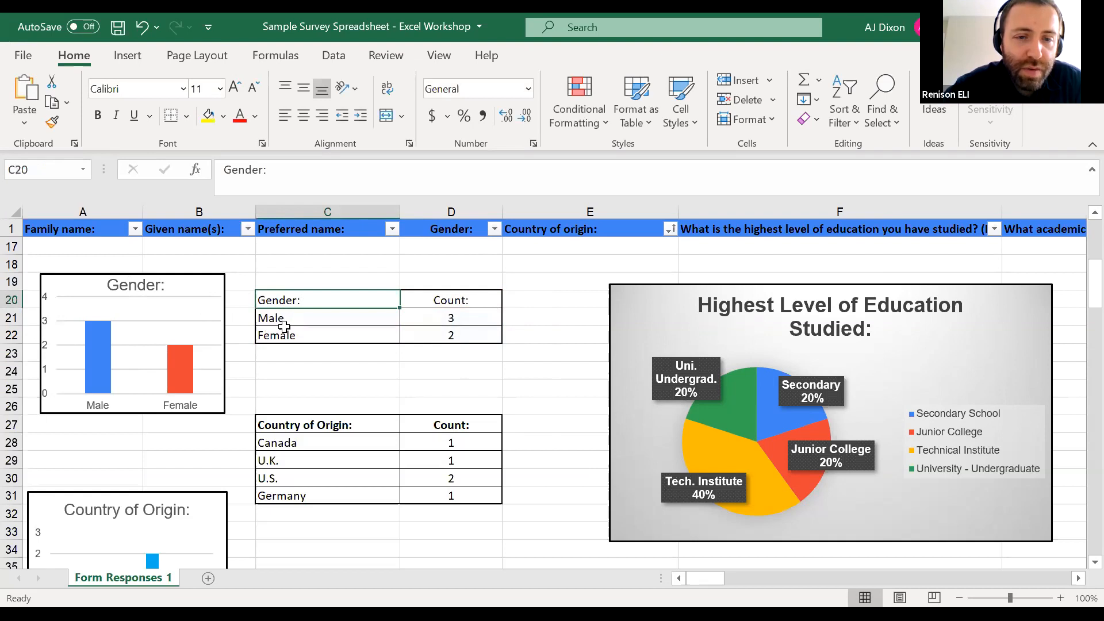
{"action": "left_click", "coordinate": [462, 298]}
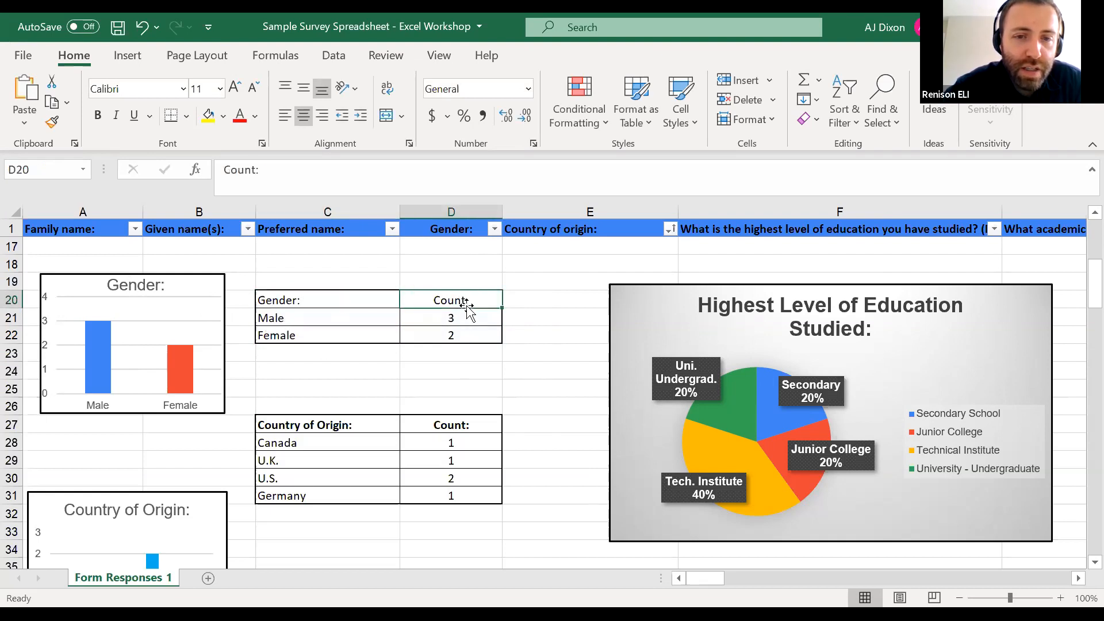
{"action": "left_click", "coordinate": [114, 383]}
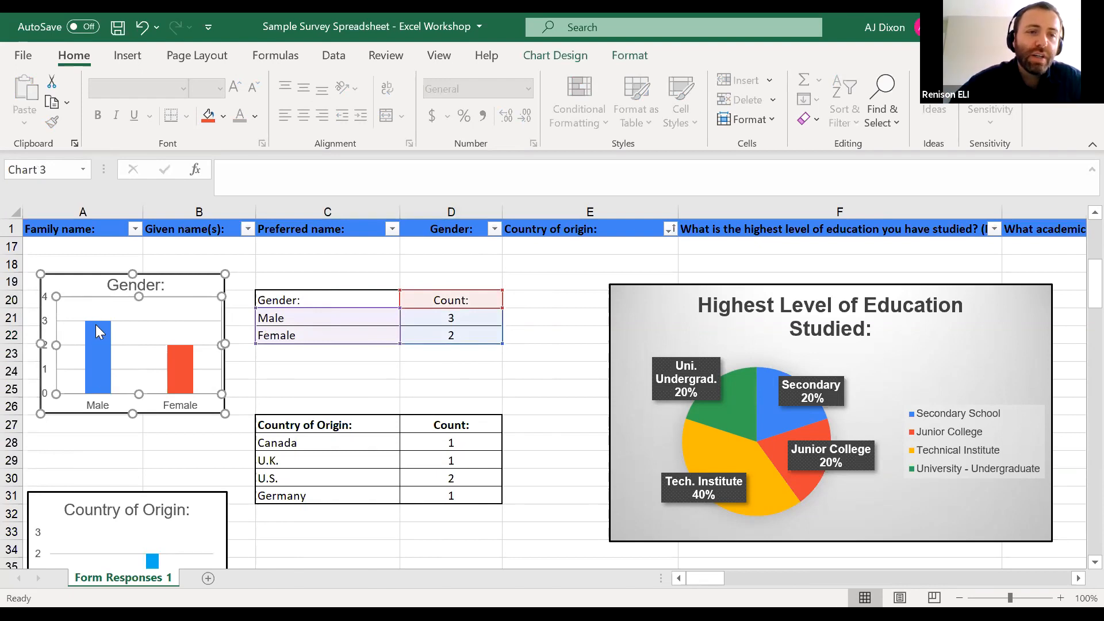
{"action": "mouse_move", "coordinate": [96, 329]}
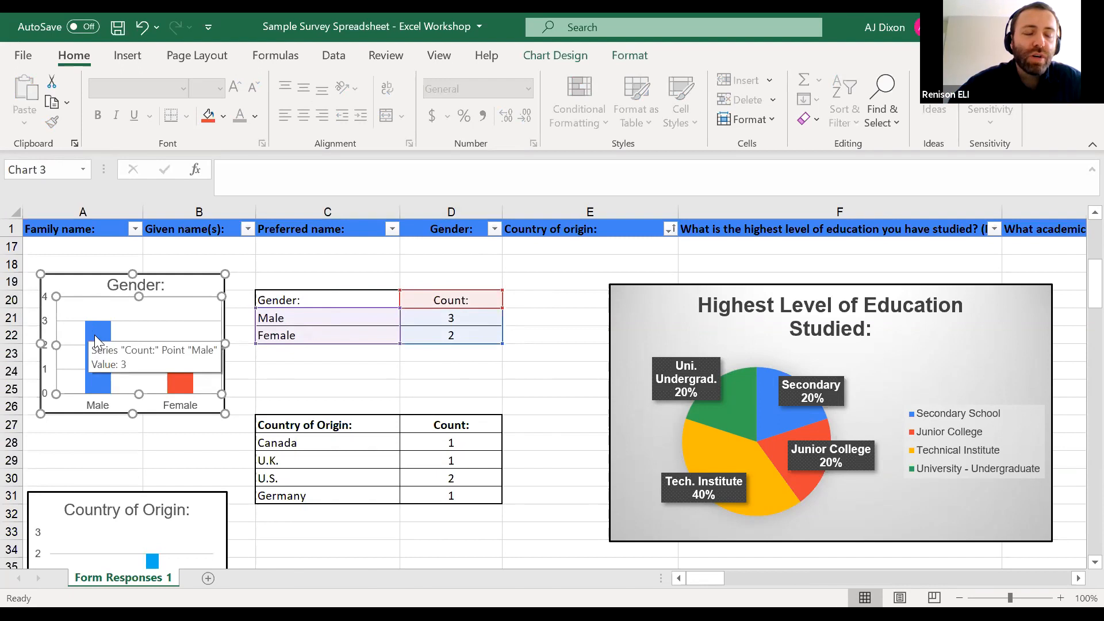
{"action": "left_click", "coordinate": [184, 374]}
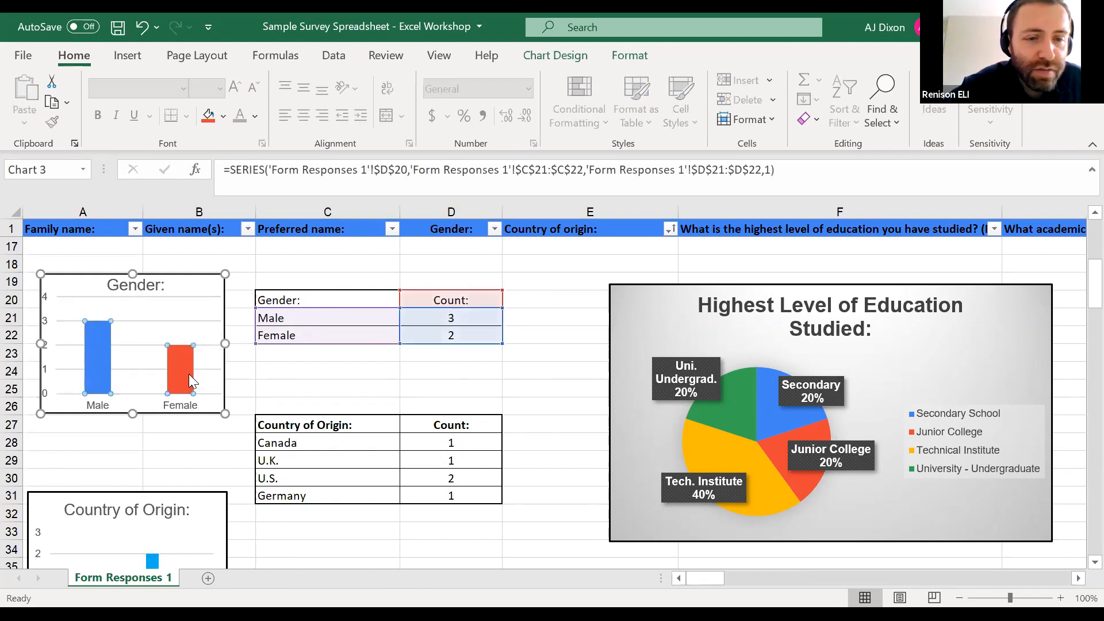
Delete the existing Gender column chart beside the summary table
{"action": "left_click", "coordinate": [180, 276]}
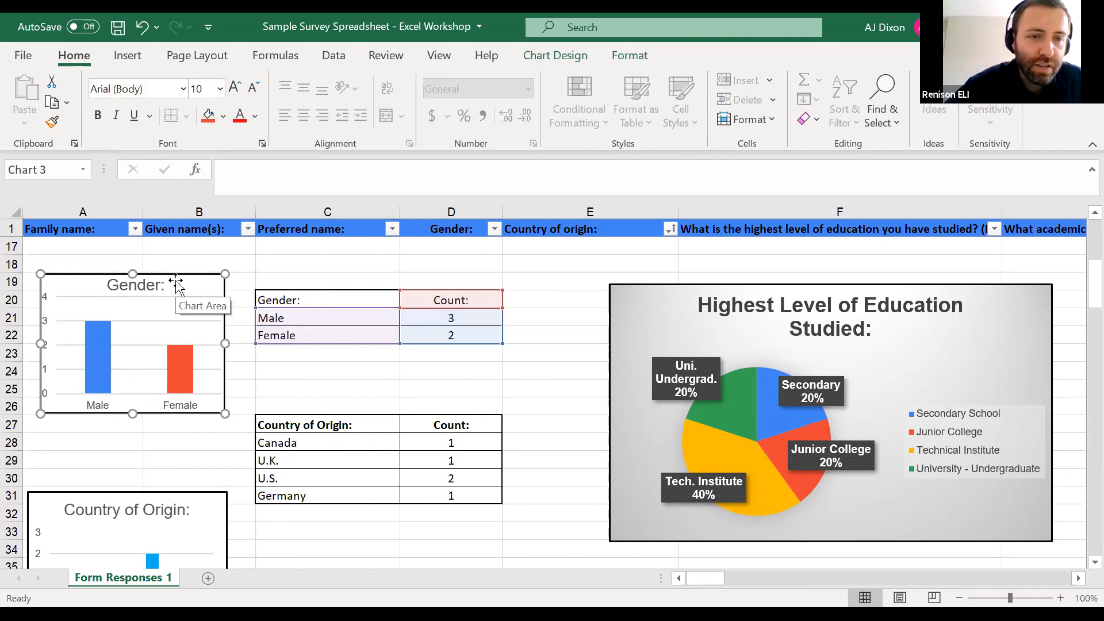
{"action": "key", "text": "Delete"}
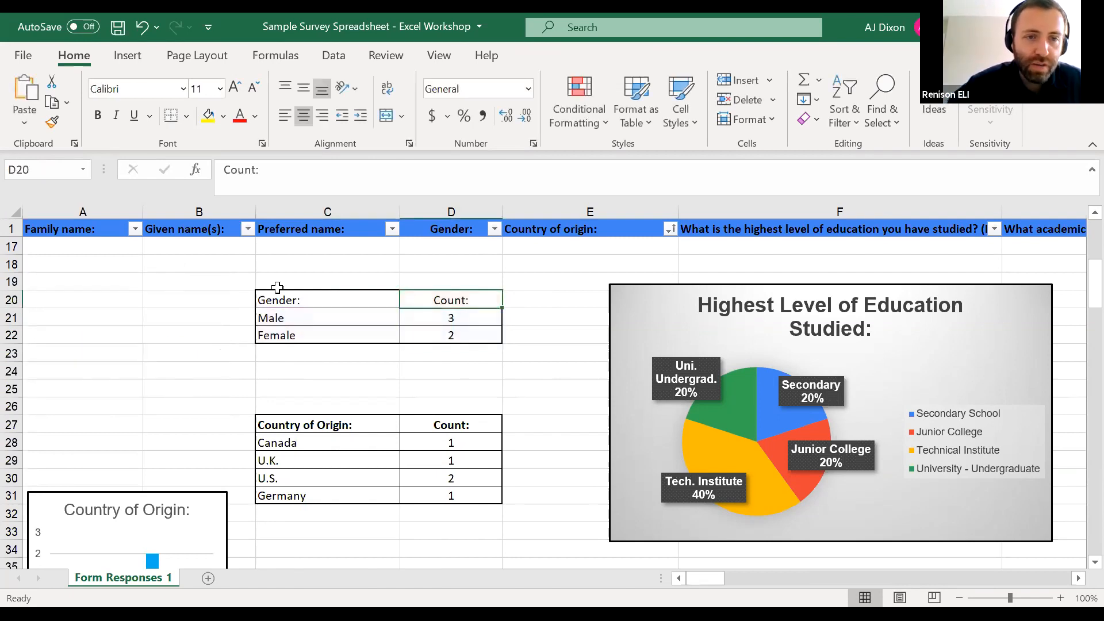
Compare the recommended charts for the Gender counts in C20:D22, insert the Clustered Column chart and move it over columns A to D
{"action": "left_click_drag", "start_coordinate": [273, 296], "coordinate": [443, 335]}
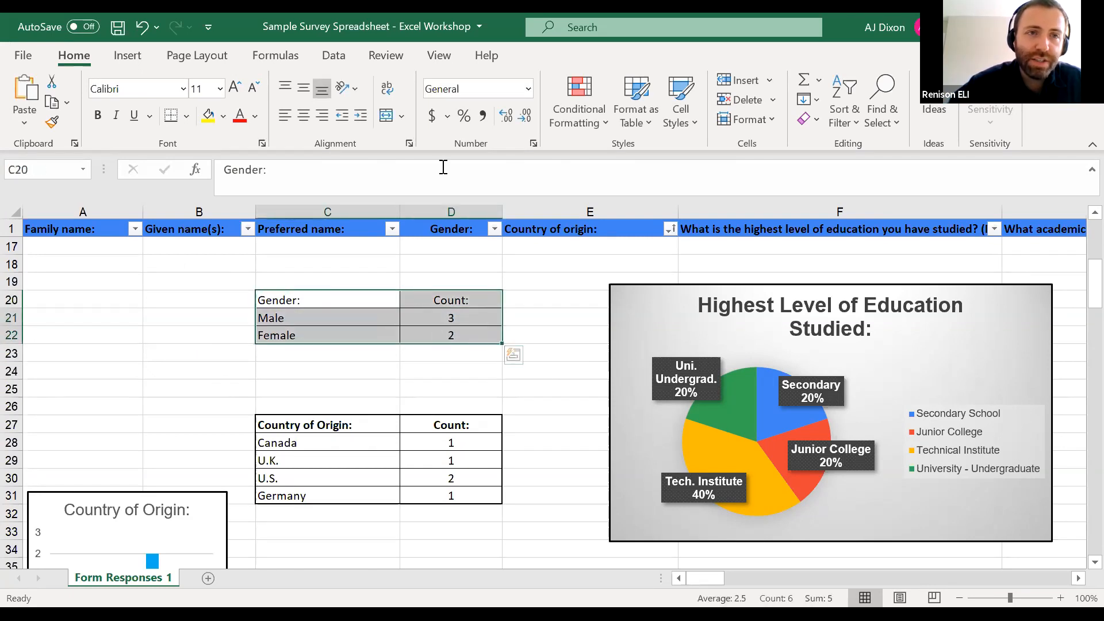
{"action": "left_click", "coordinate": [129, 56]}
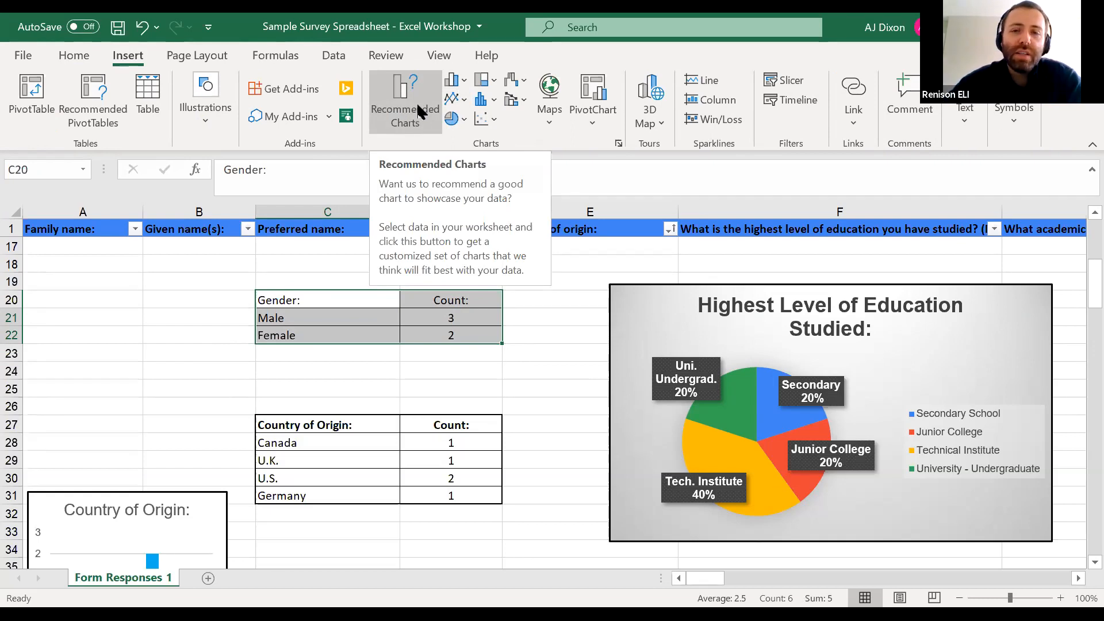
{"action": "left_click", "coordinate": [418, 111]}
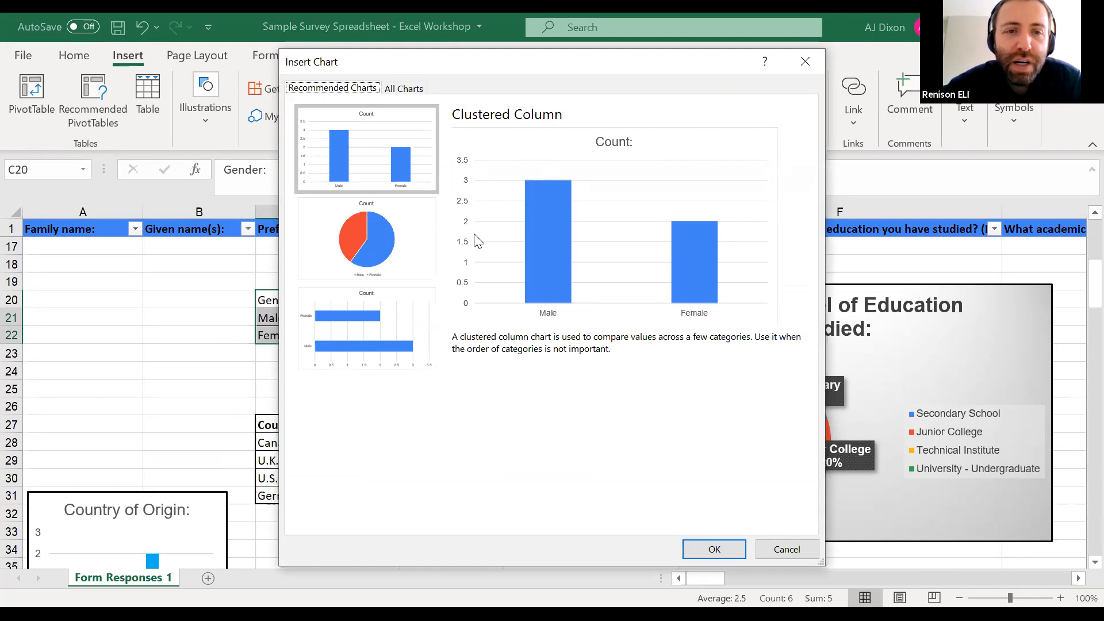
{"action": "left_click", "coordinate": [398, 249]}
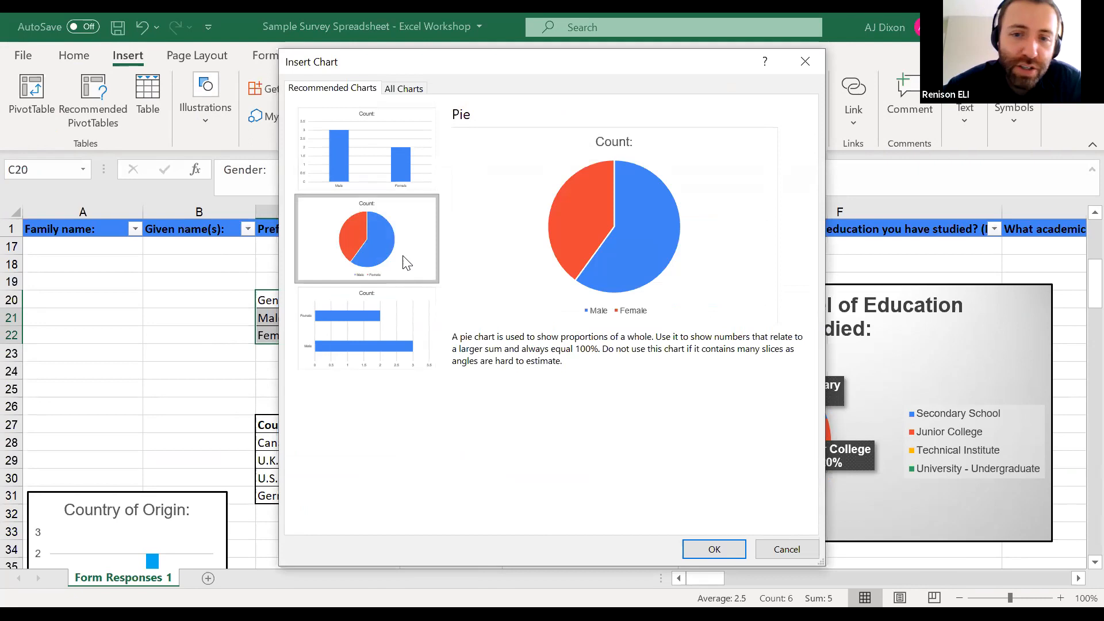
{"action": "left_click", "coordinate": [379, 308]}
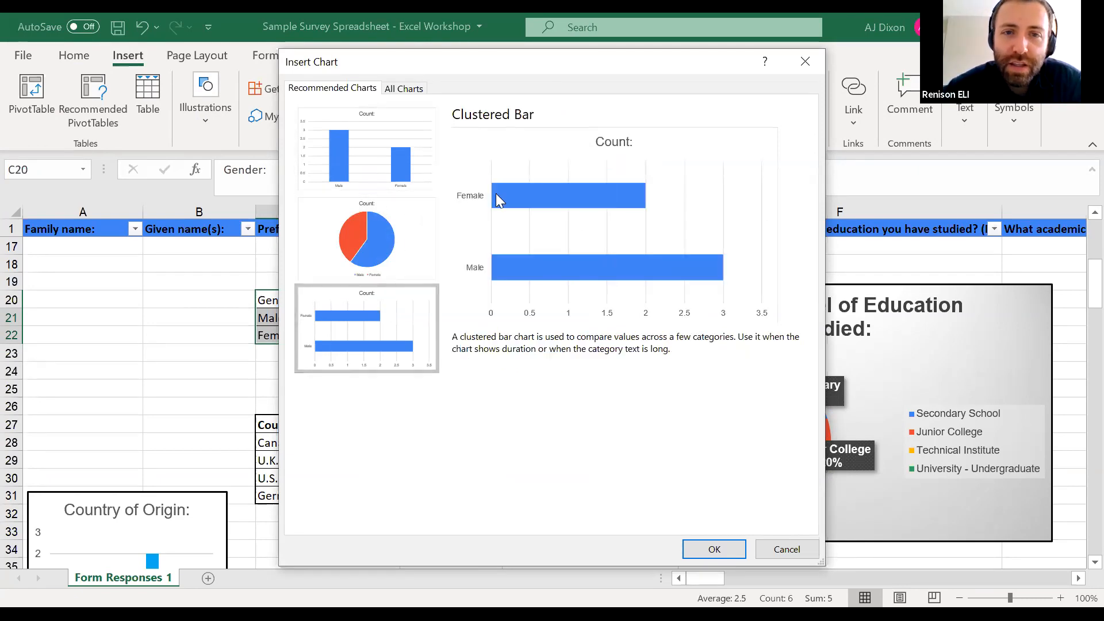
{"action": "left_click", "coordinate": [356, 138]}
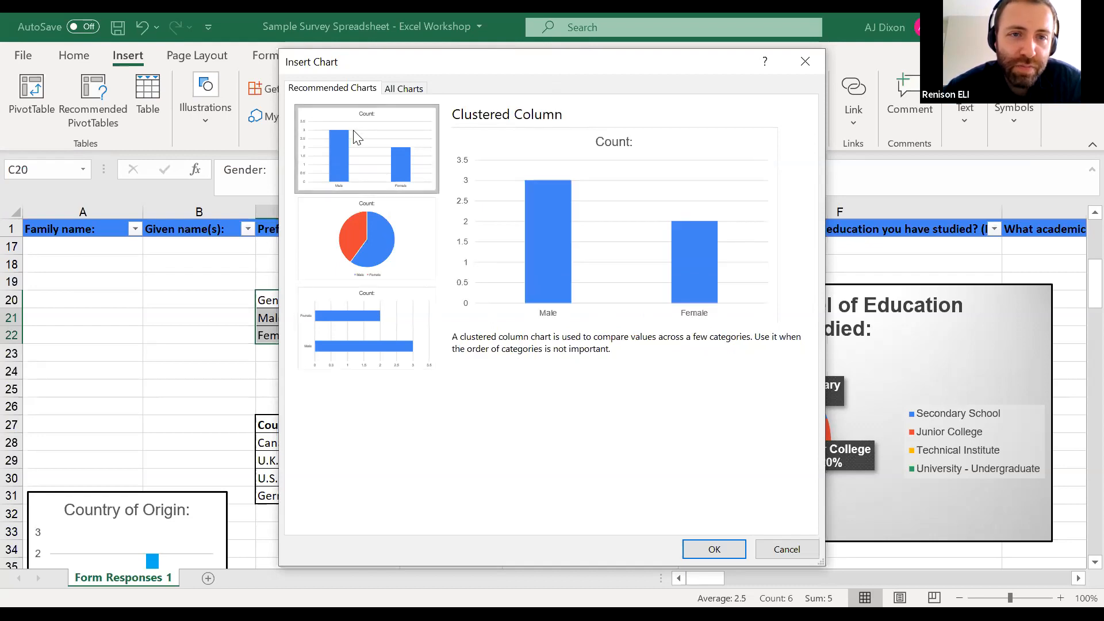
{"action": "left_click", "coordinate": [386, 142]}
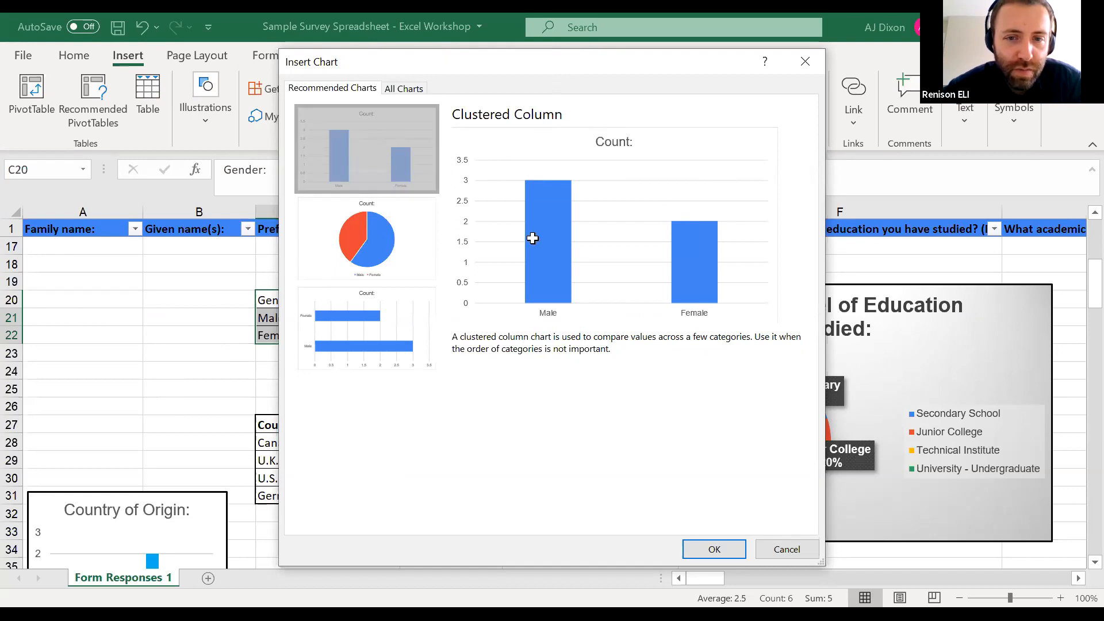
{"action": "key", "text": "Return"}
{"action": "left_click_drag", "start_coordinate": [490, 273], "coordinate": [187, 264]}
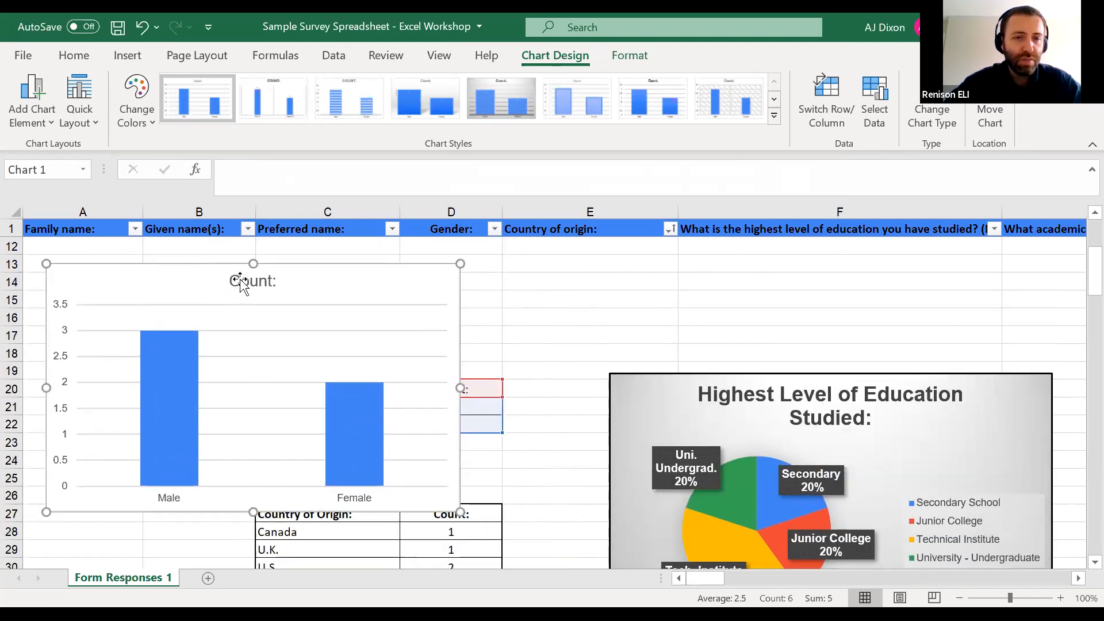
Change the Gender column chart's title to "Gender of Survey Respondents:"
{"action": "mouse_move", "coordinate": [170, 493]}
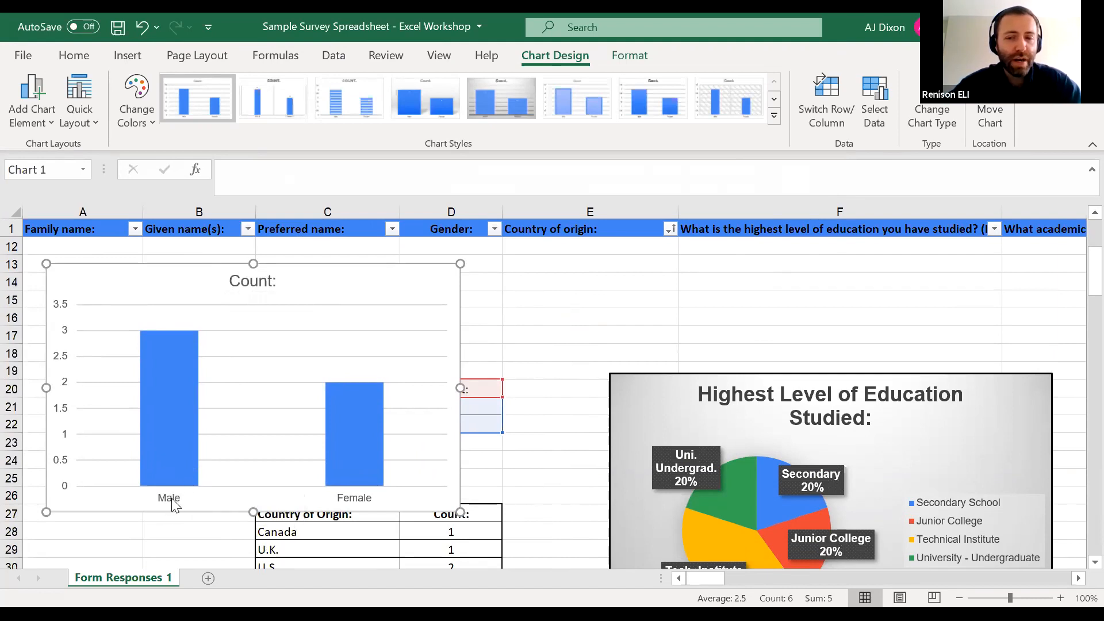
{"action": "left_click", "coordinate": [237, 282]}
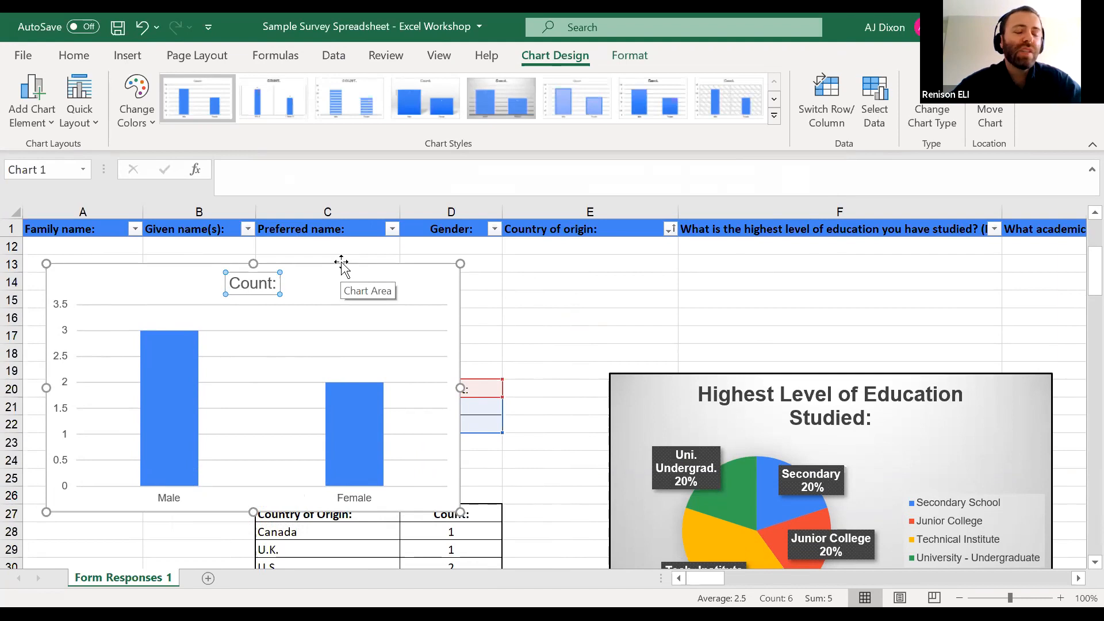
{"action": "left_click", "coordinate": [246, 284]}
{"action": "left_click_drag", "start_coordinate": [230, 284], "coordinate": [268, 284]}
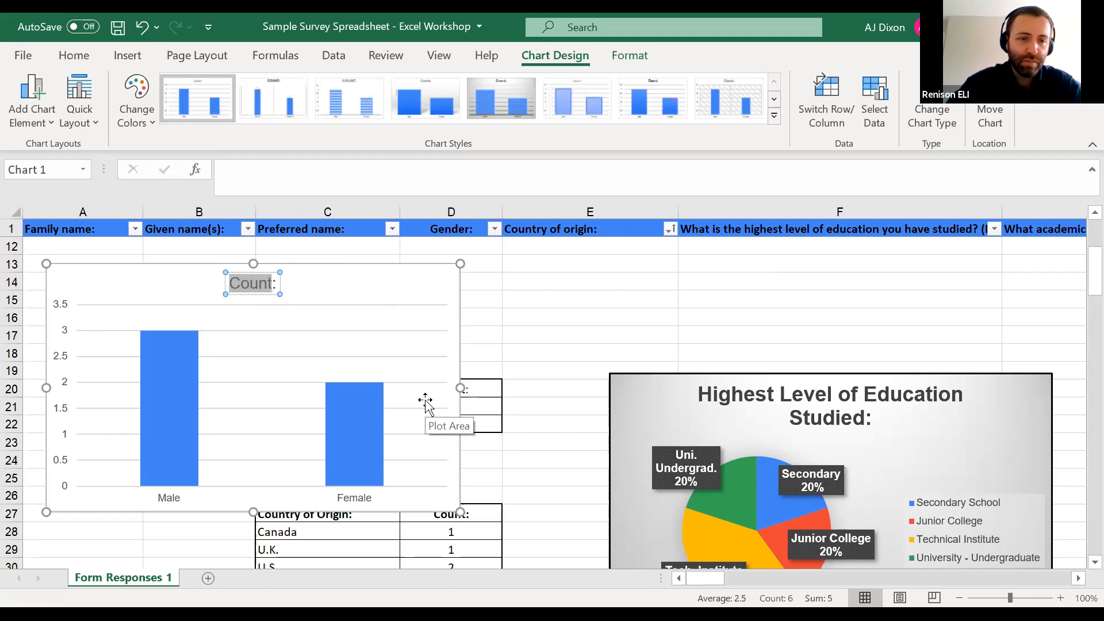
{"action": "type", "text": "Male :"}
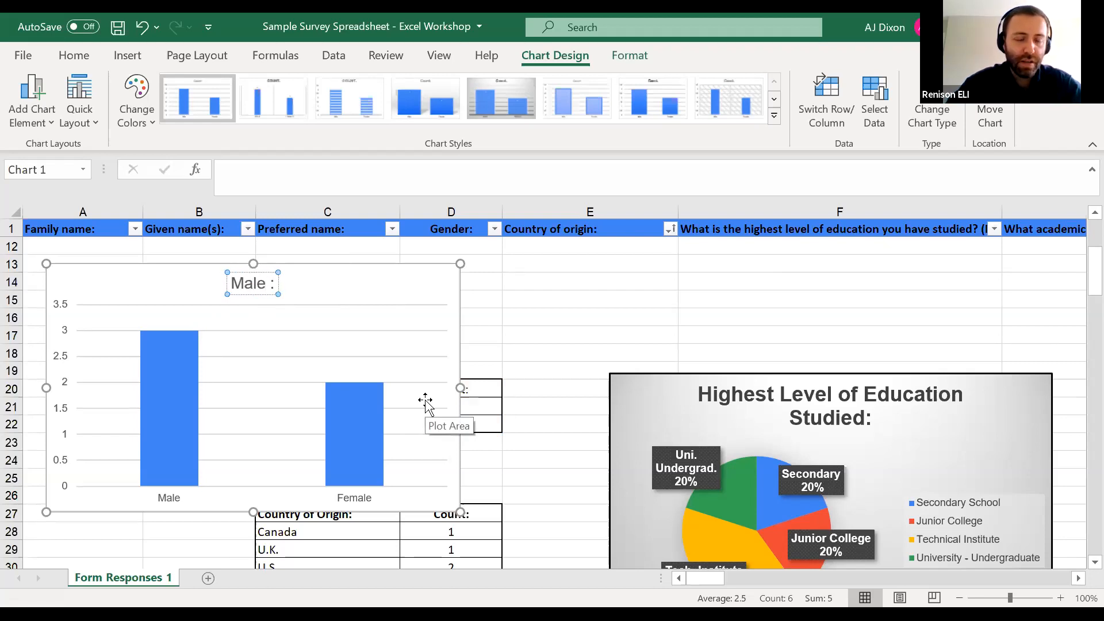
{"action": "key", "text": "BackSpace"}
{"action": "key", "text": "BackSpace"}
{"action": "key", "text": "BackSpace"}
{"action": "key", "text": "BackSpace"}
{"action": "key", "text": "BackSpace"}
{"action": "type", "text": "Gender "}
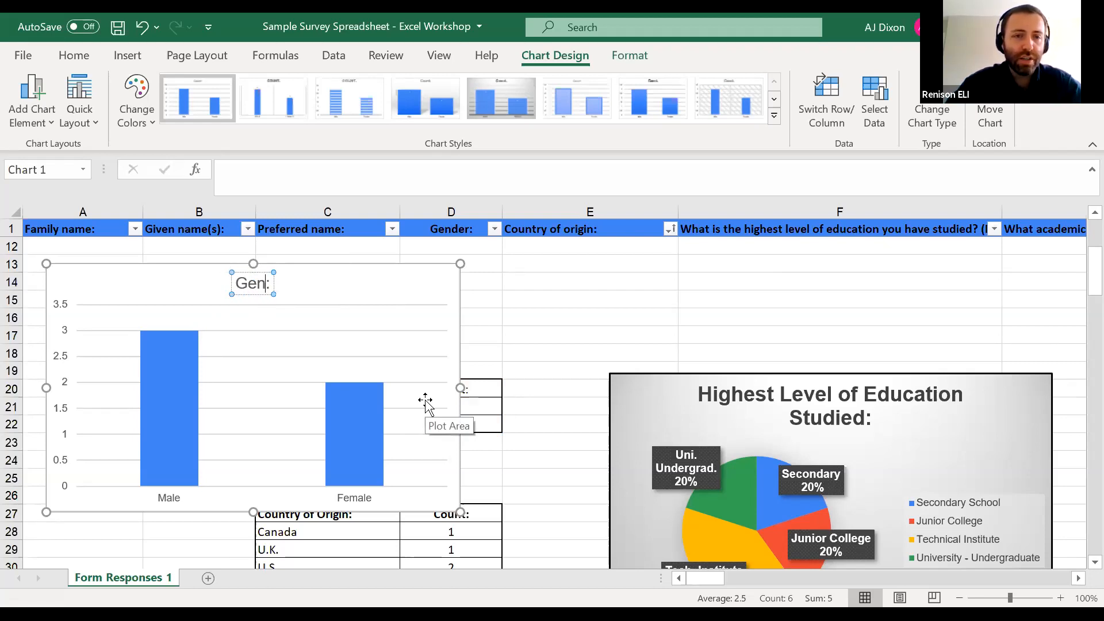
{"action": "type", "text": "of Survey "}
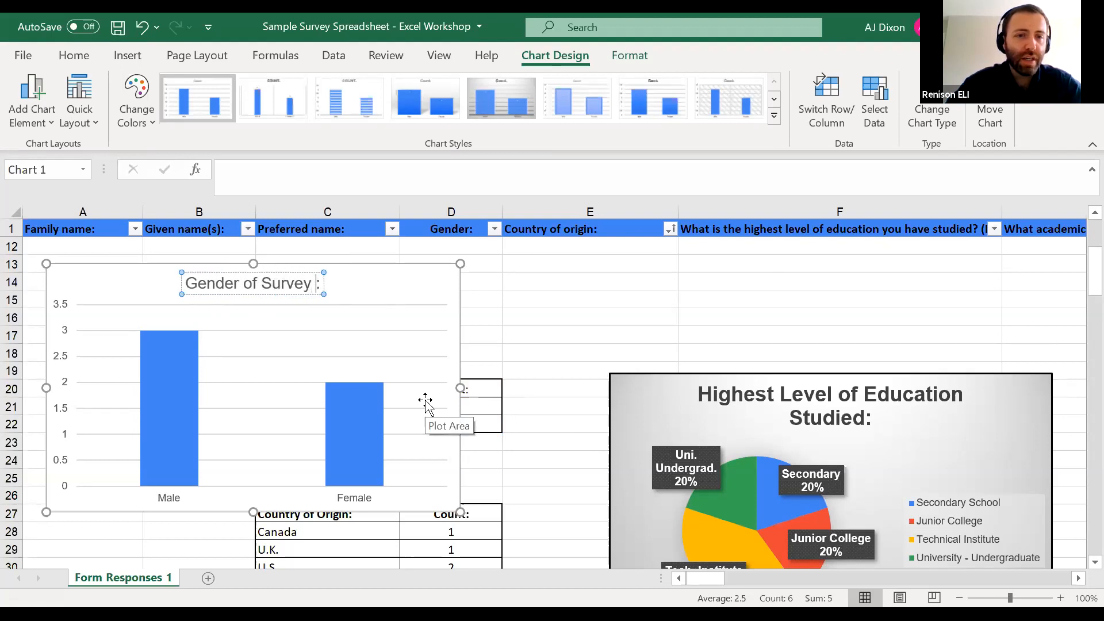
{"action": "type", "text": "Respondents"}
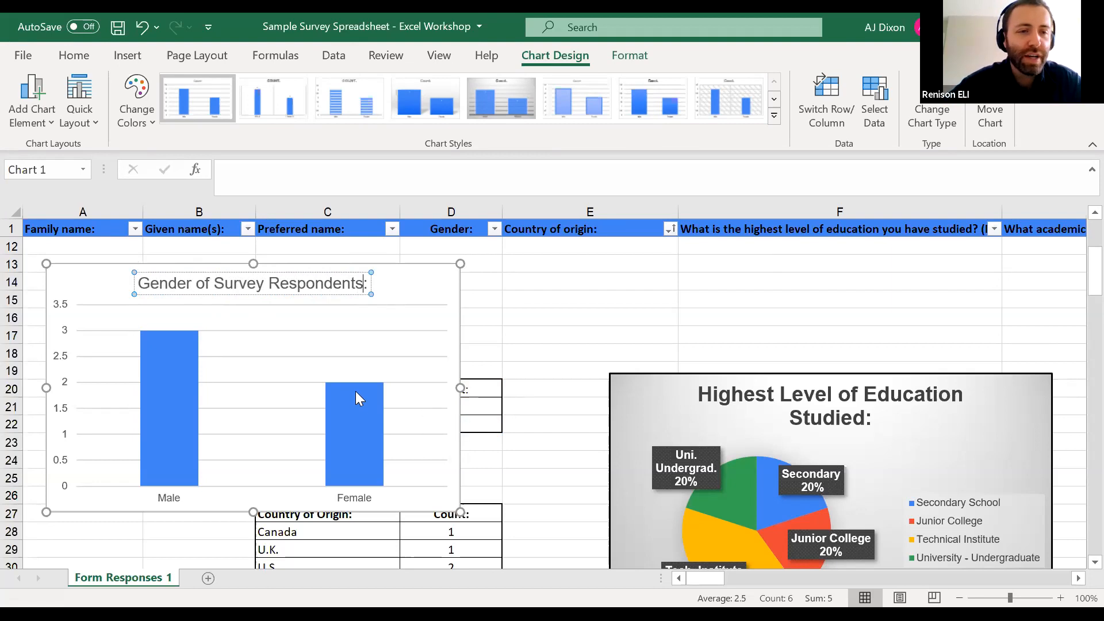
{"action": "left_click", "coordinate": [224, 414]}
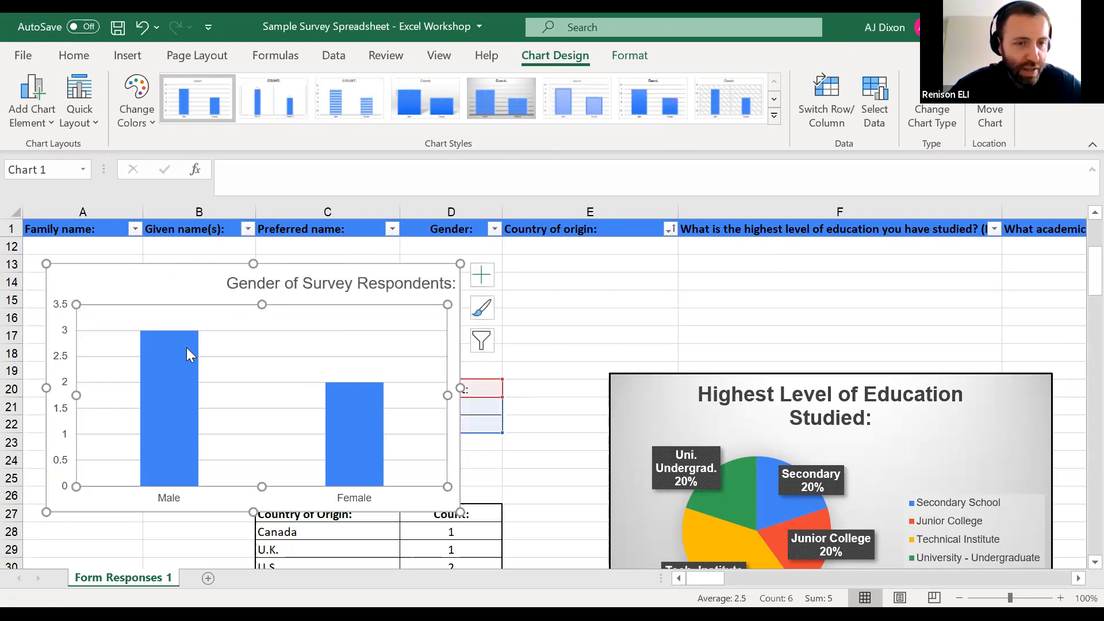
Try to recolour the Gender chart's bars with the first Colorful palette
{"action": "left_click", "coordinate": [374, 426]}
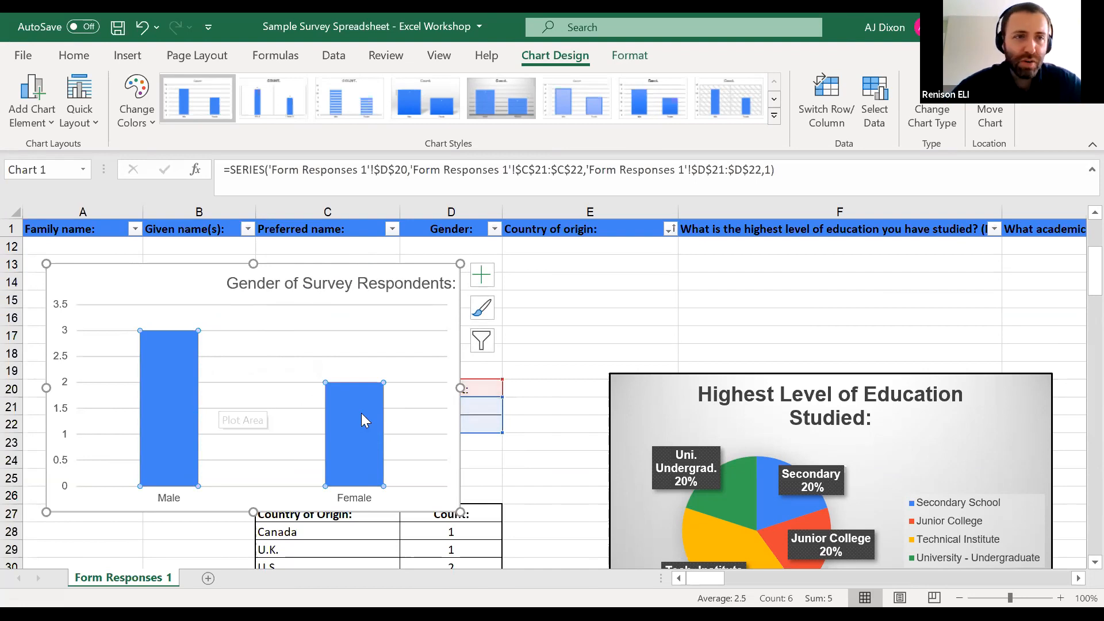
{"action": "left_click", "coordinate": [133, 106]}
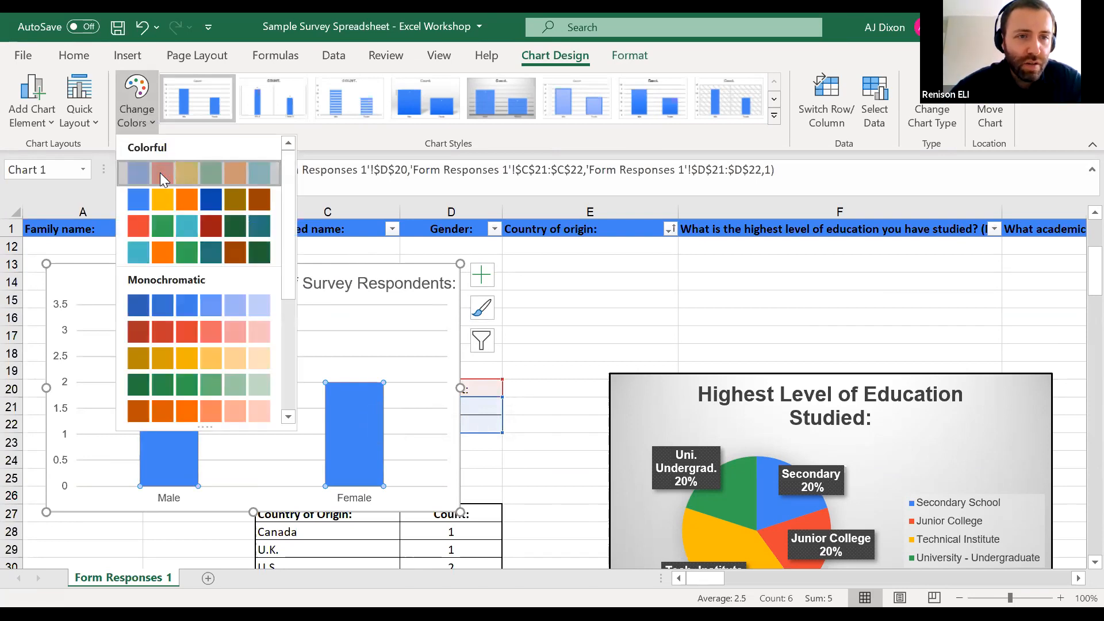
{"action": "left_click", "coordinate": [160, 173]}
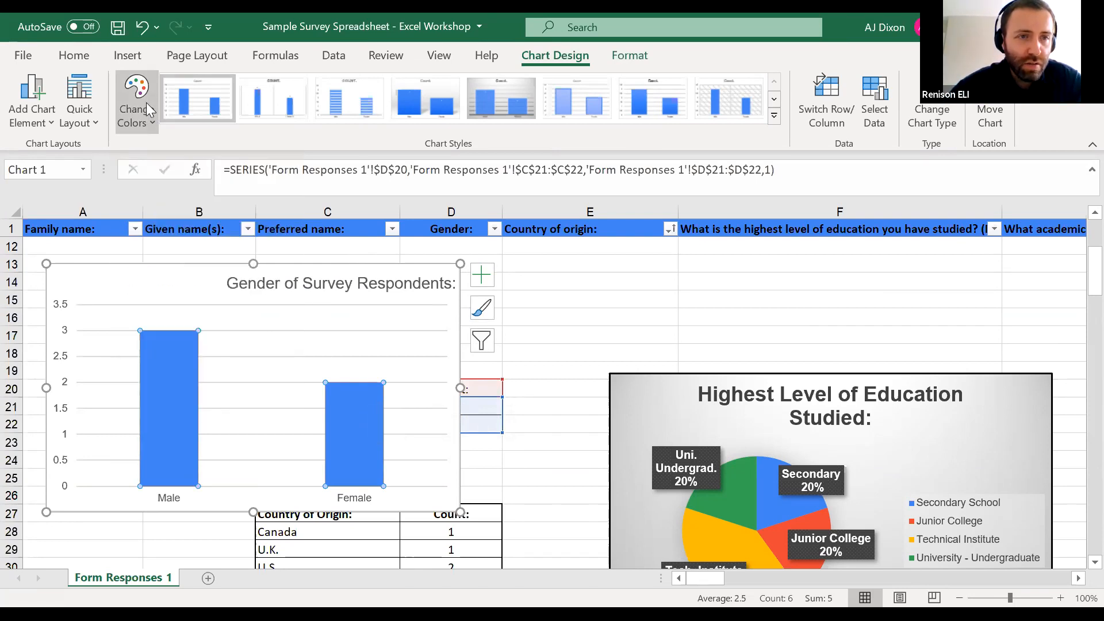
{"action": "right_click", "coordinate": [358, 420]}
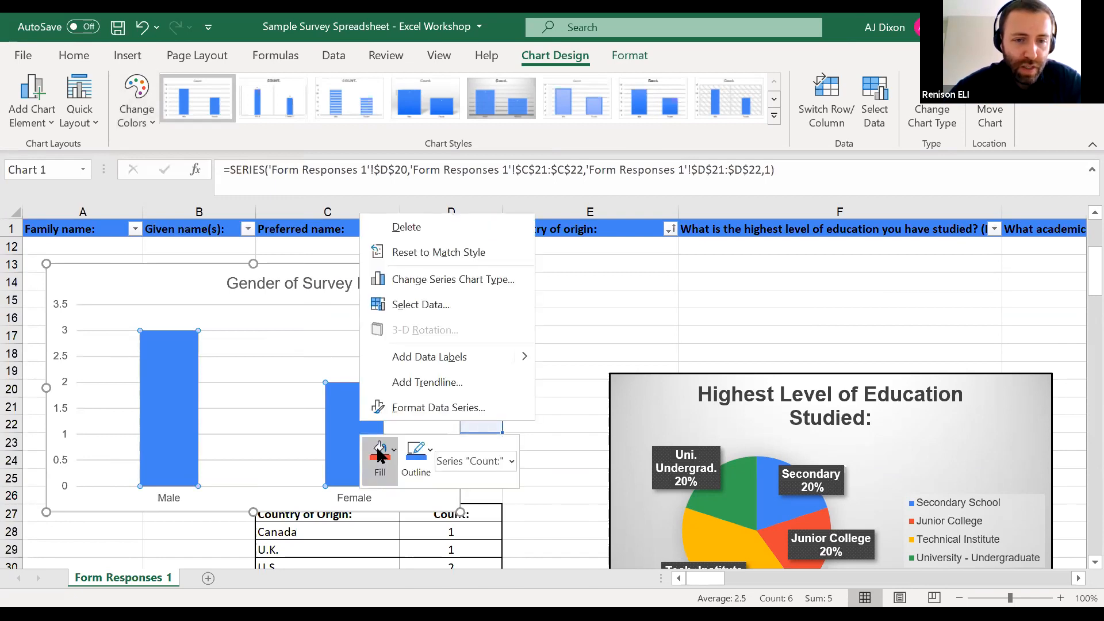
{"action": "left_click", "coordinate": [379, 454]}
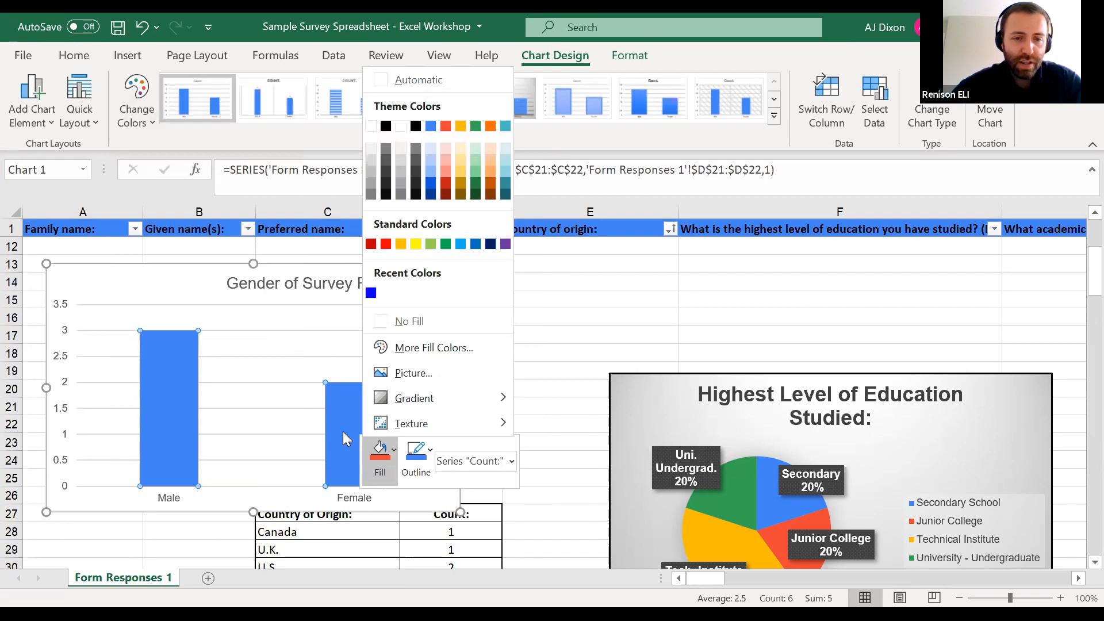
{"action": "key", "text": "Escape"}
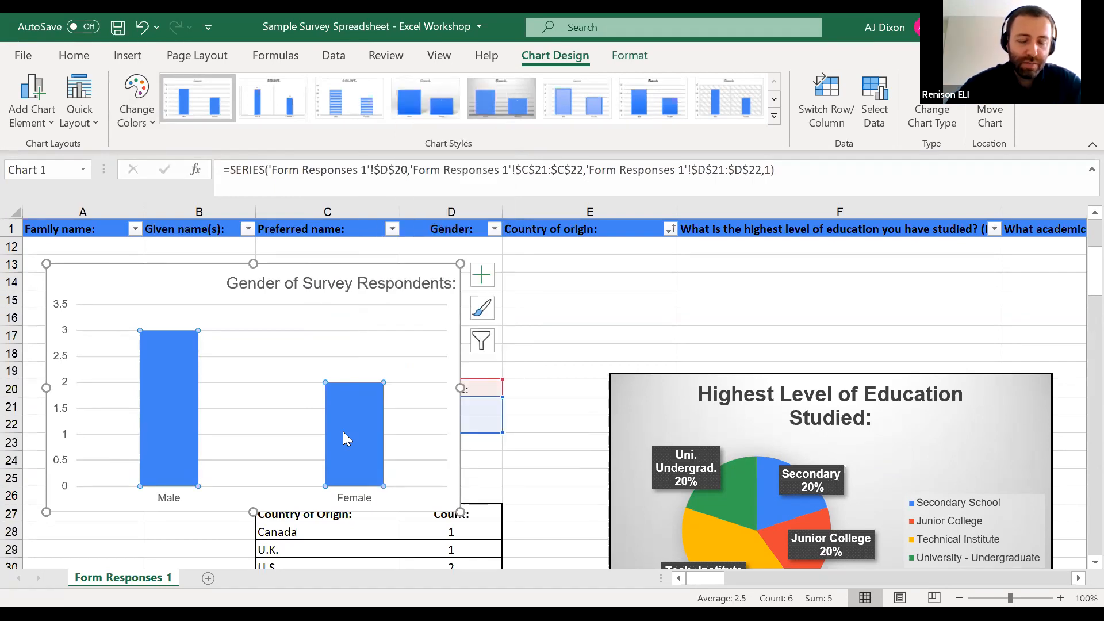
Fill both bars of the Gender chart with the standard dark red colour
{"action": "left_click", "coordinate": [444, 387]}
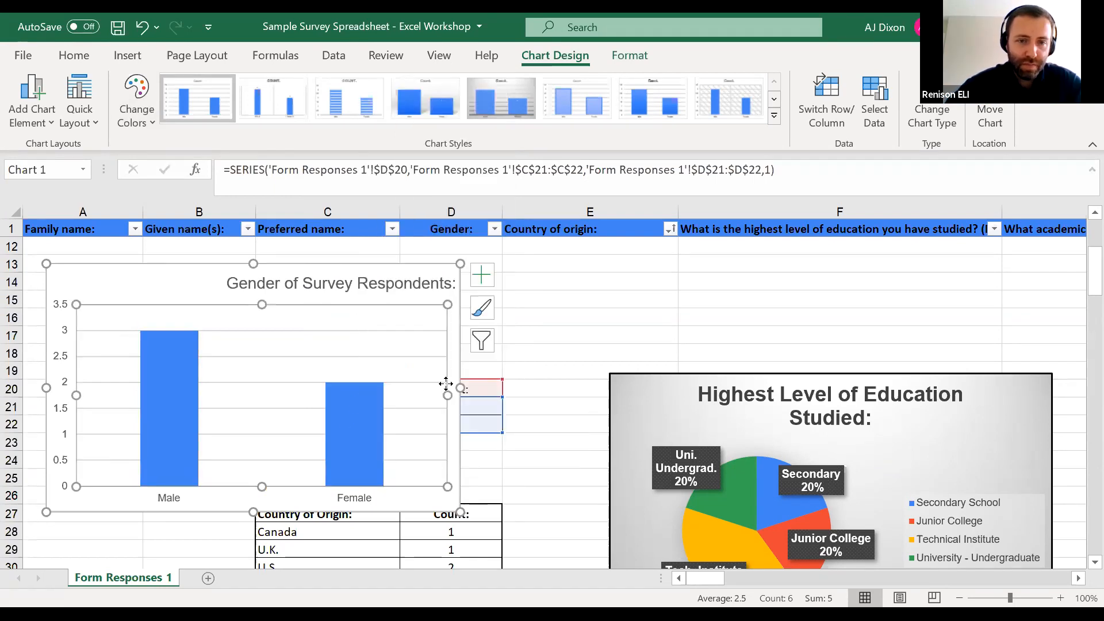
{"action": "right_click", "coordinate": [355, 411]}
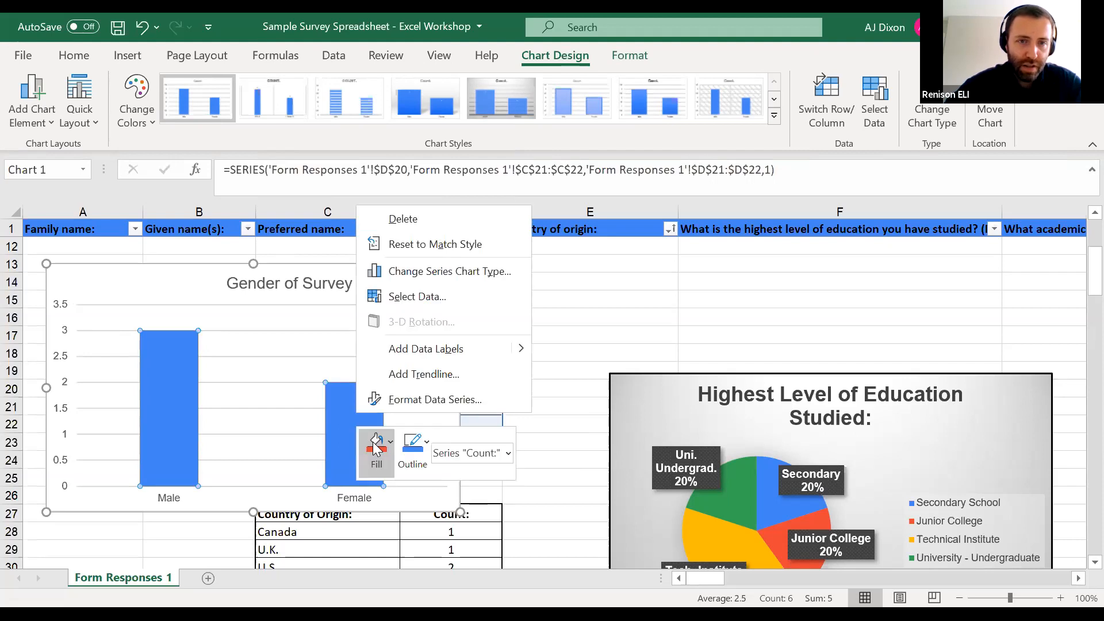
{"action": "left_click", "coordinate": [376, 448]}
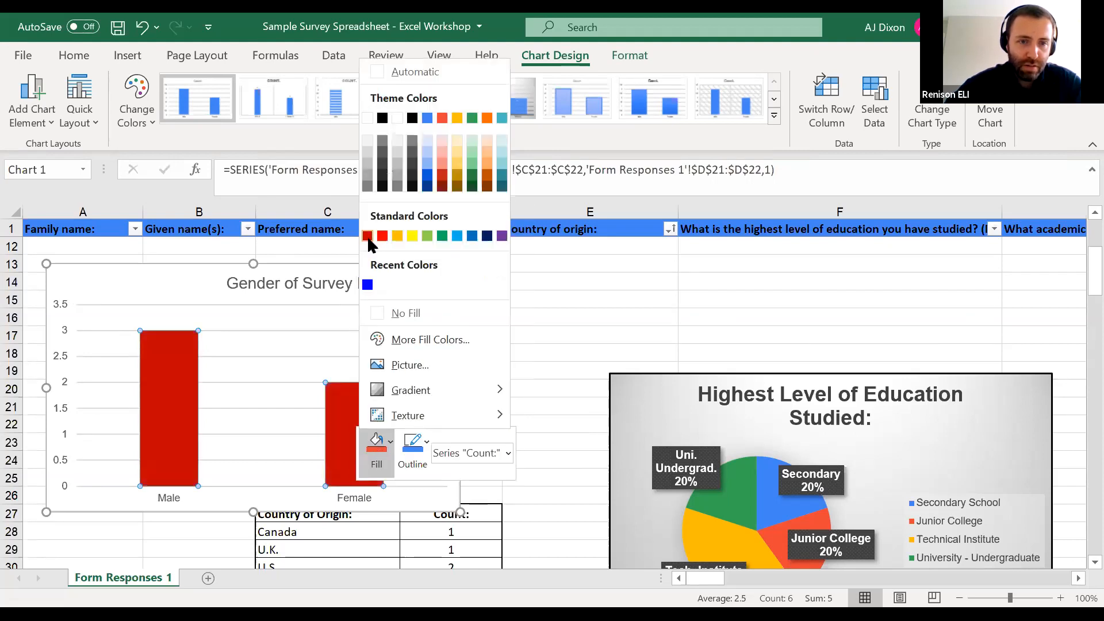
{"action": "left_click", "coordinate": [367, 237]}
{"action": "left_click", "coordinate": [276, 409]}
{"action": "left_click", "coordinate": [323, 408]}
{"action": "left_click", "coordinate": [354, 404]}
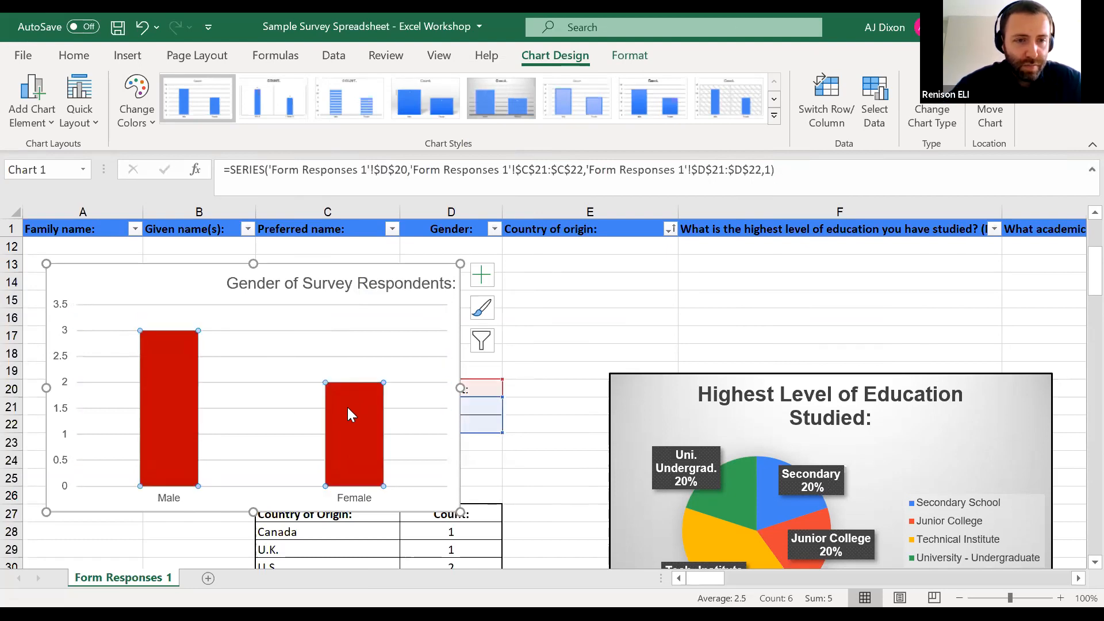
{"action": "key", "text": "Escape"}
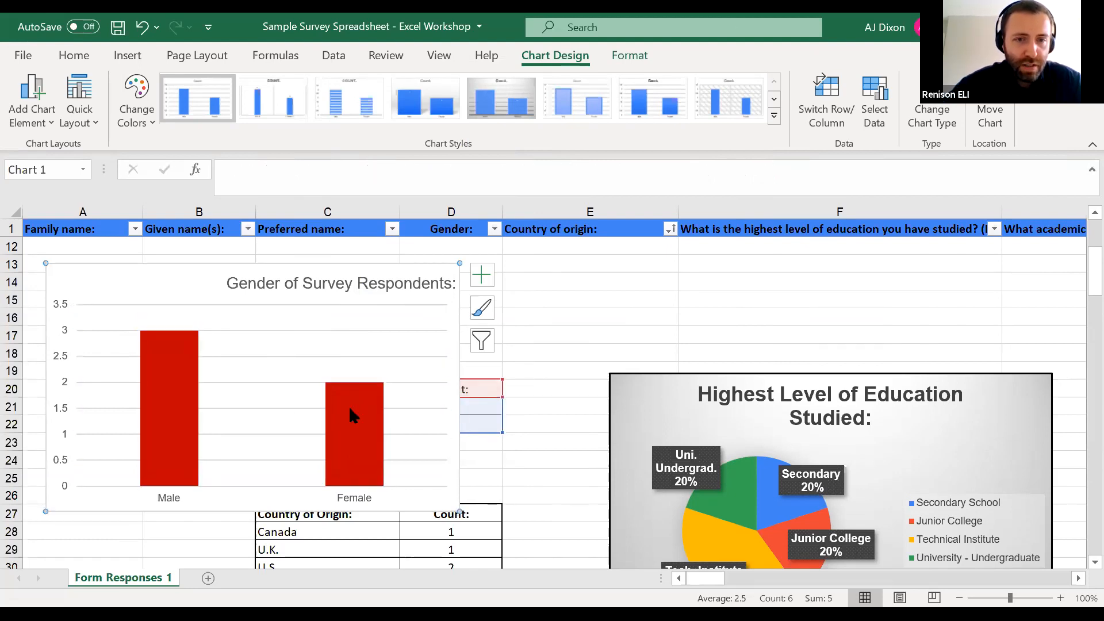
{"action": "right_click", "coordinate": [350, 407]}
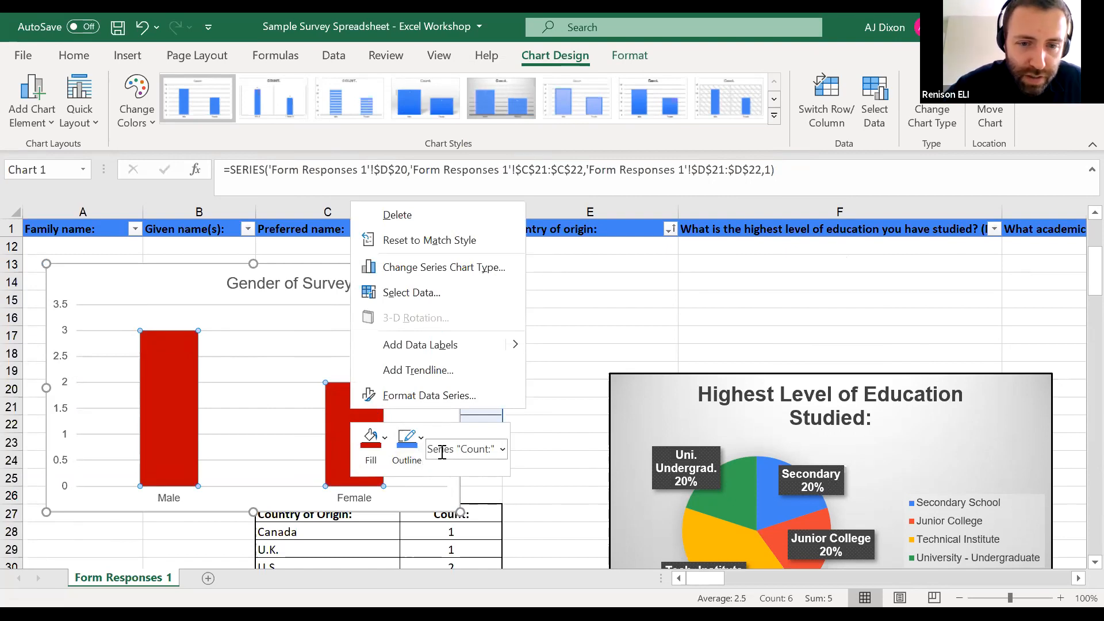
{"action": "left_click", "coordinate": [499, 450]}
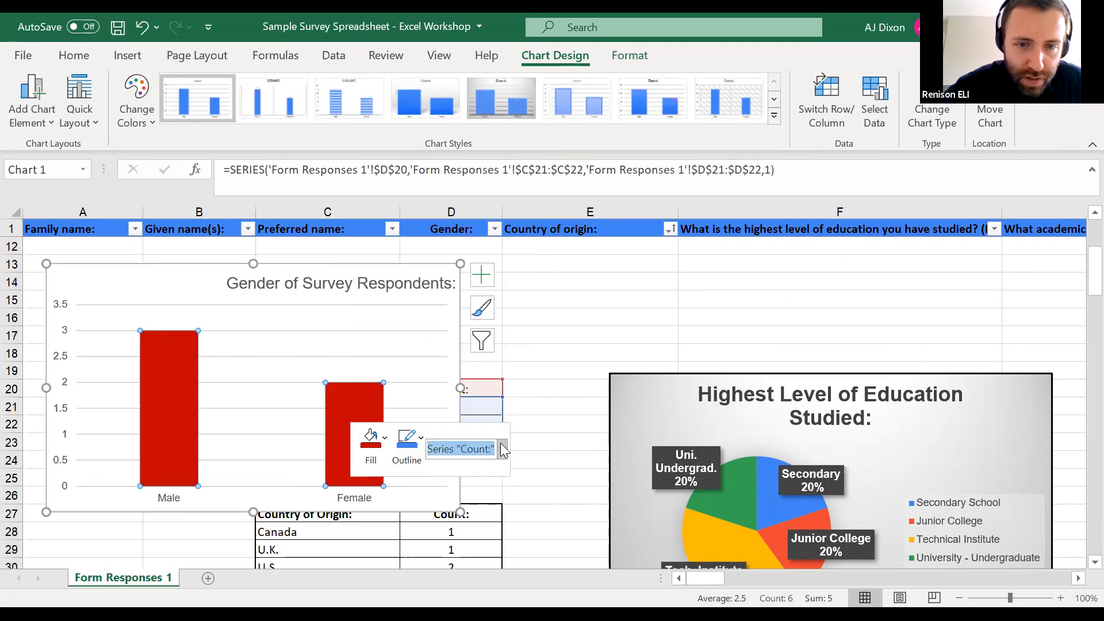
{"action": "left_click", "coordinate": [502, 449]}
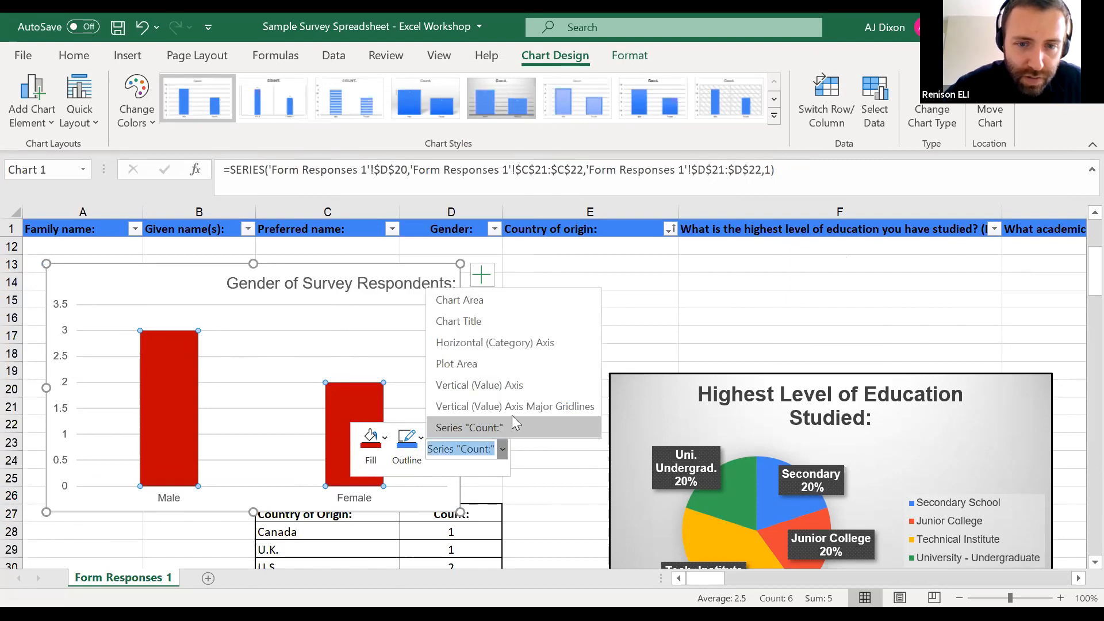
{"action": "right_click", "coordinate": [355, 423]}
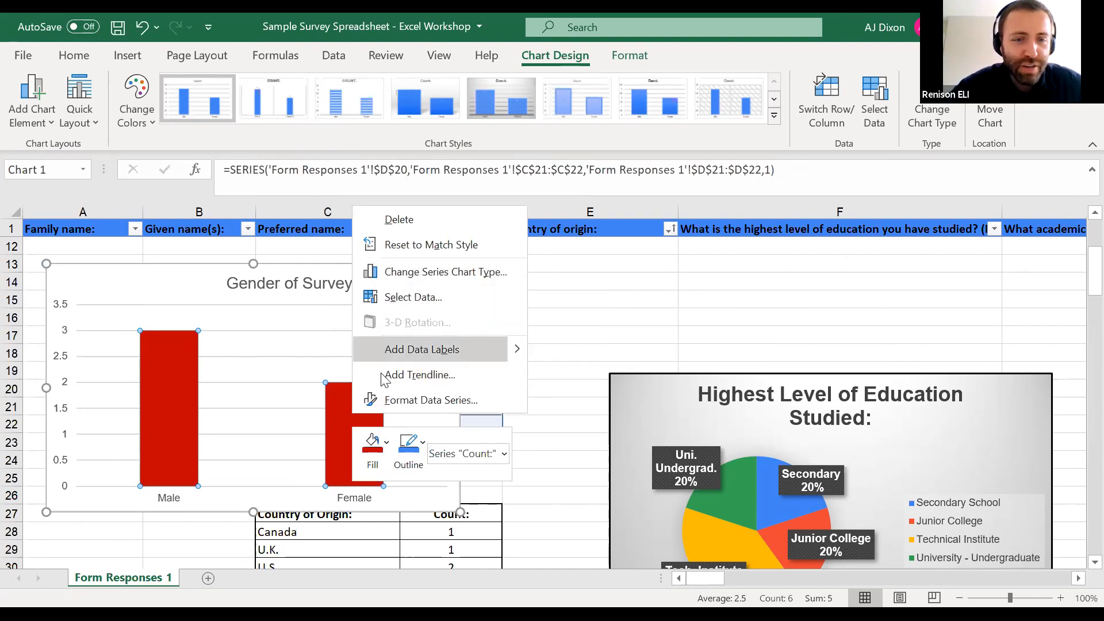
{"action": "left_click", "coordinate": [372, 450]}
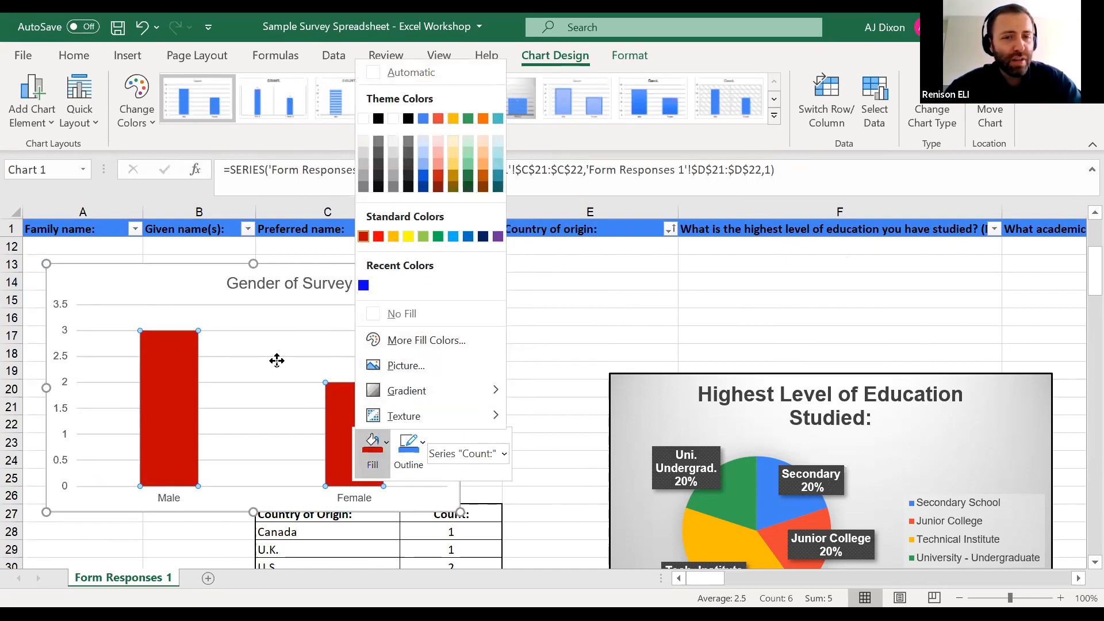
{"action": "left_click", "coordinate": [352, 406]}
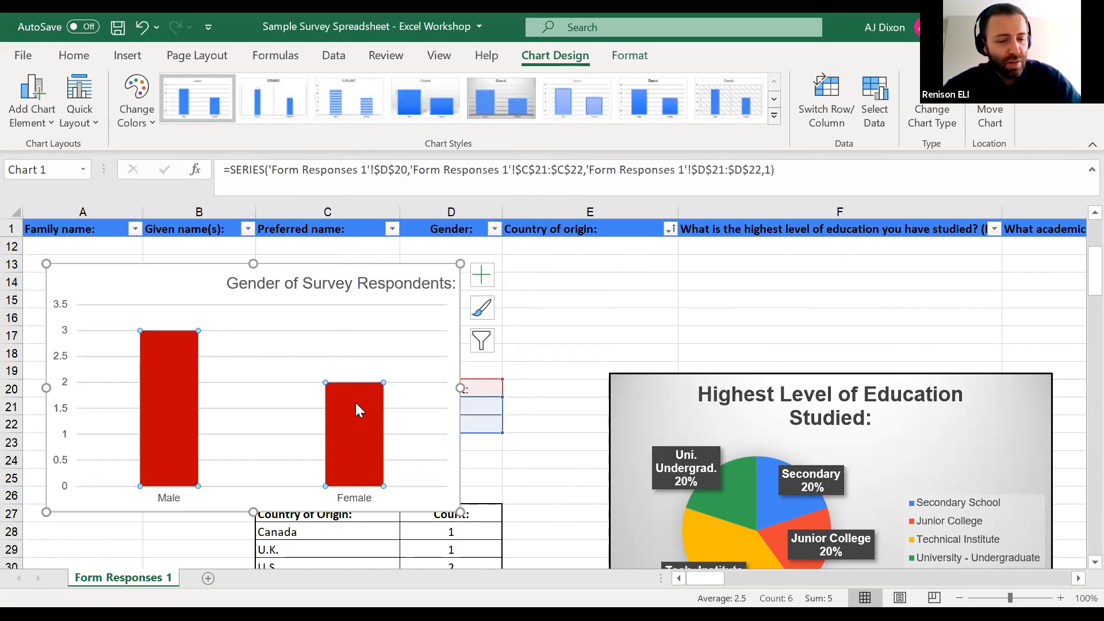
{"action": "key", "text": "Escape"}
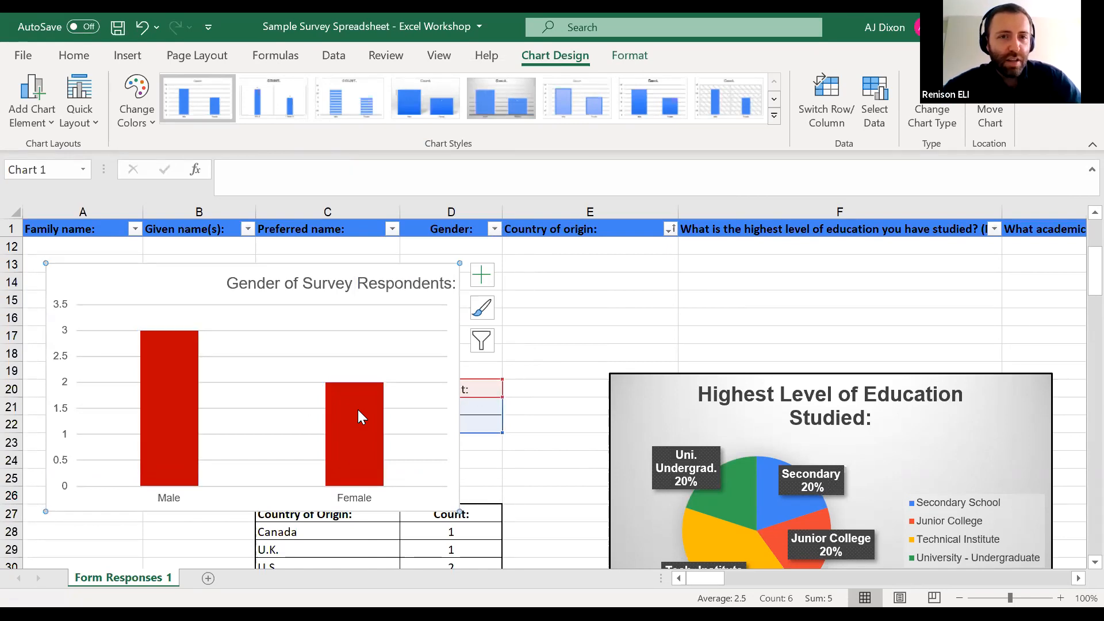
Select only the Female bar in the Gender chart and fill it with the standard light blue colour
{"action": "left_click", "coordinate": [358, 409]}
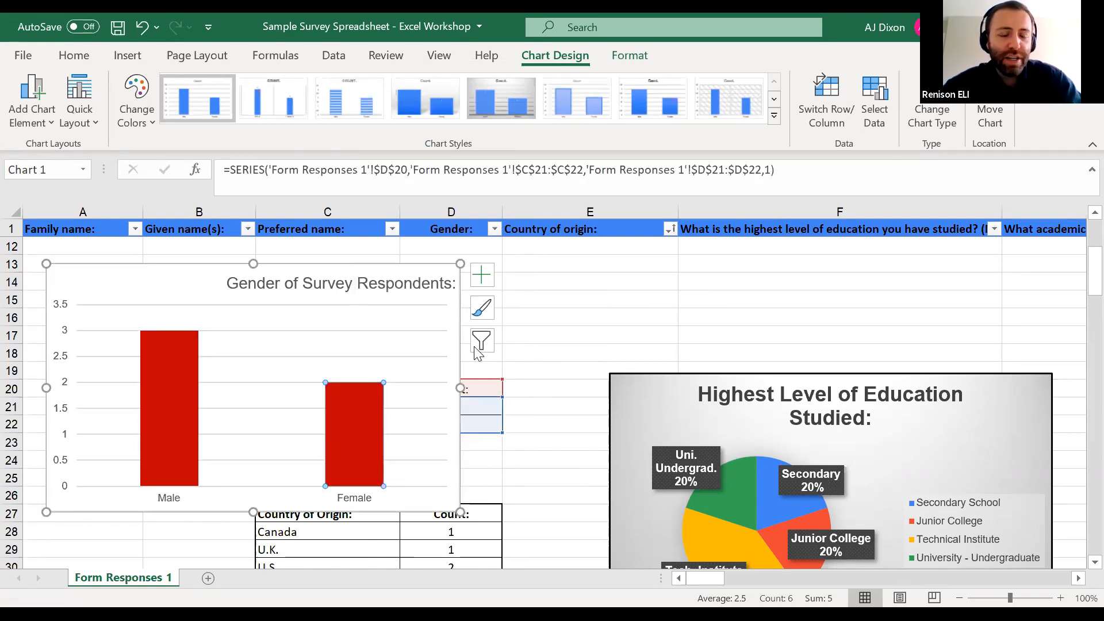
{"action": "right_click", "coordinate": [358, 409]}
{"action": "key", "text": "Escape"}
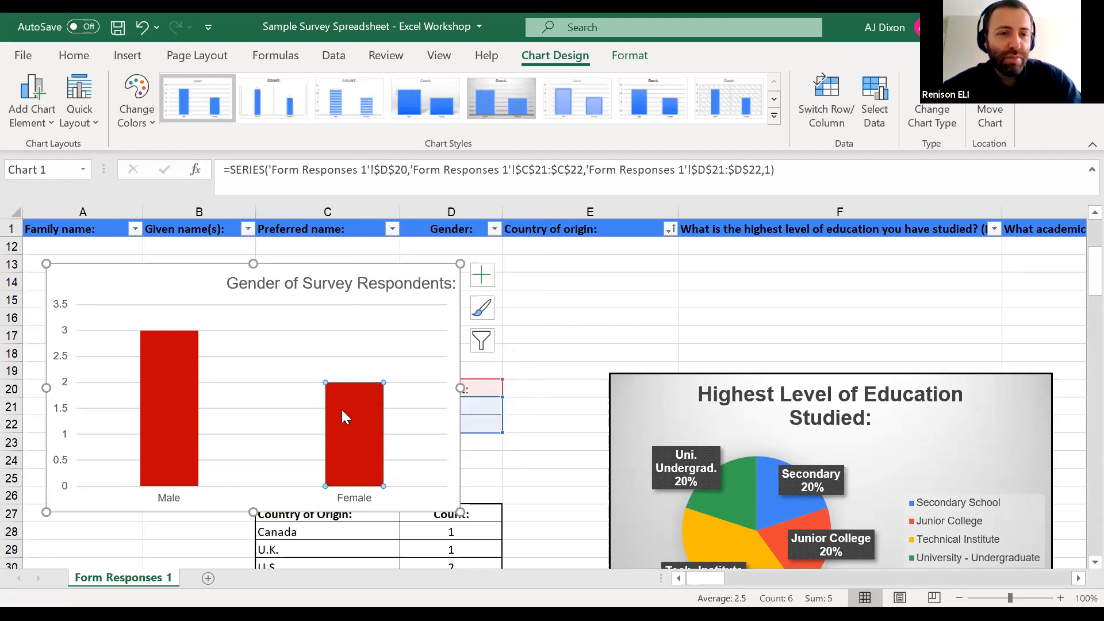
{"action": "right_click", "coordinate": [363, 439]}
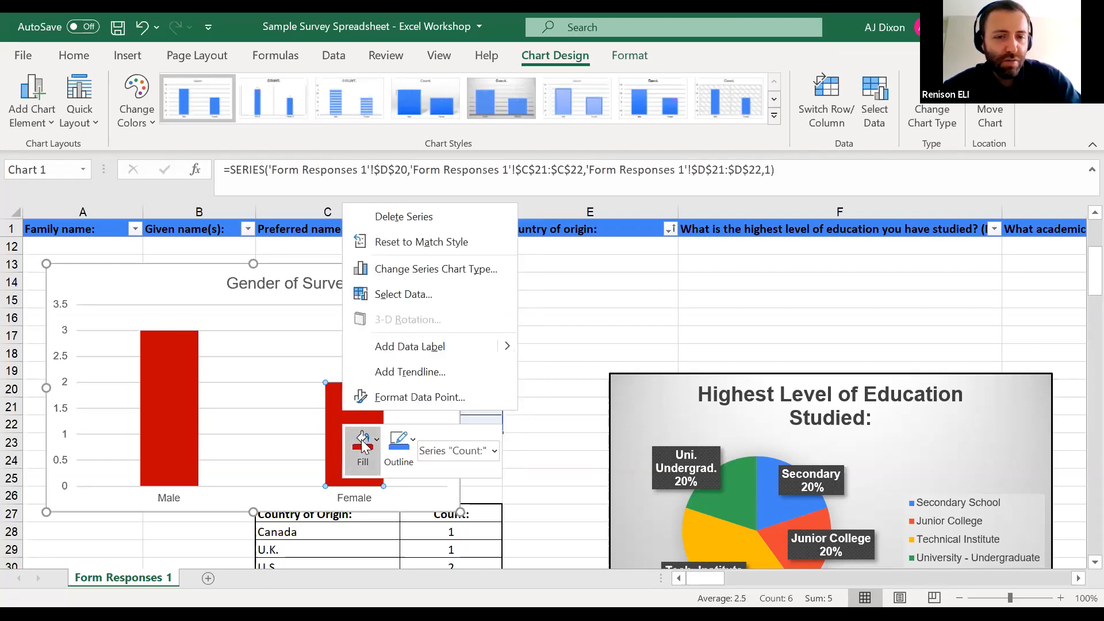
{"action": "left_click", "coordinate": [363, 446]}
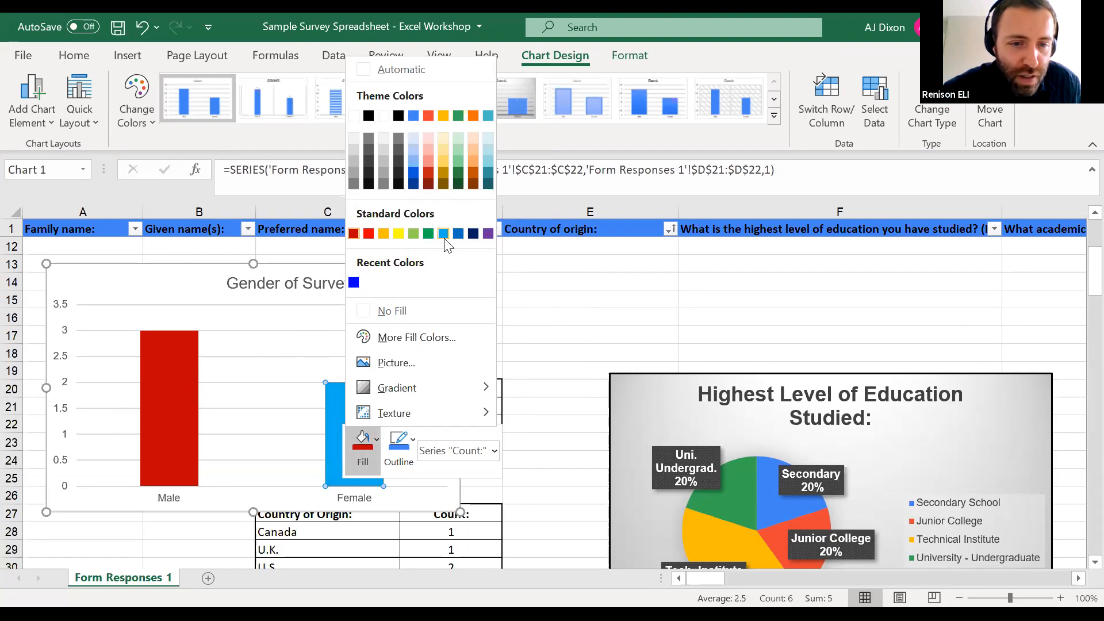
{"action": "left_click", "coordinate": [443, 233]}
{"action": "left_click", "coordinate": [286, 367]}
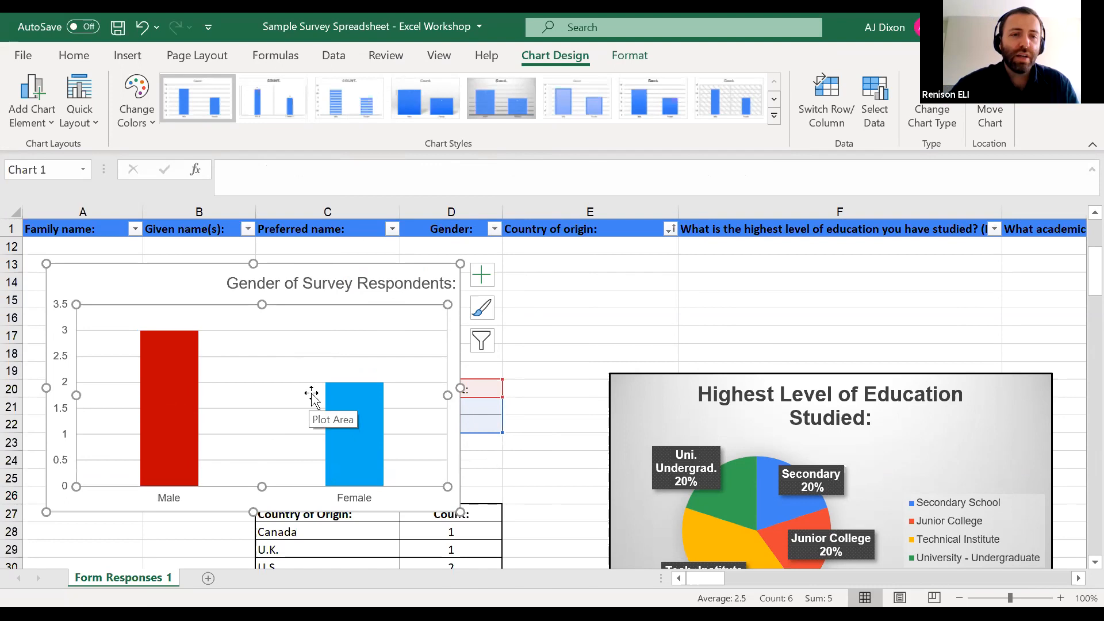
Enlarge the Gender chart slightly by extending its lower-right corner outward
{"action": "left_click", "coordinate": [169, 424]}
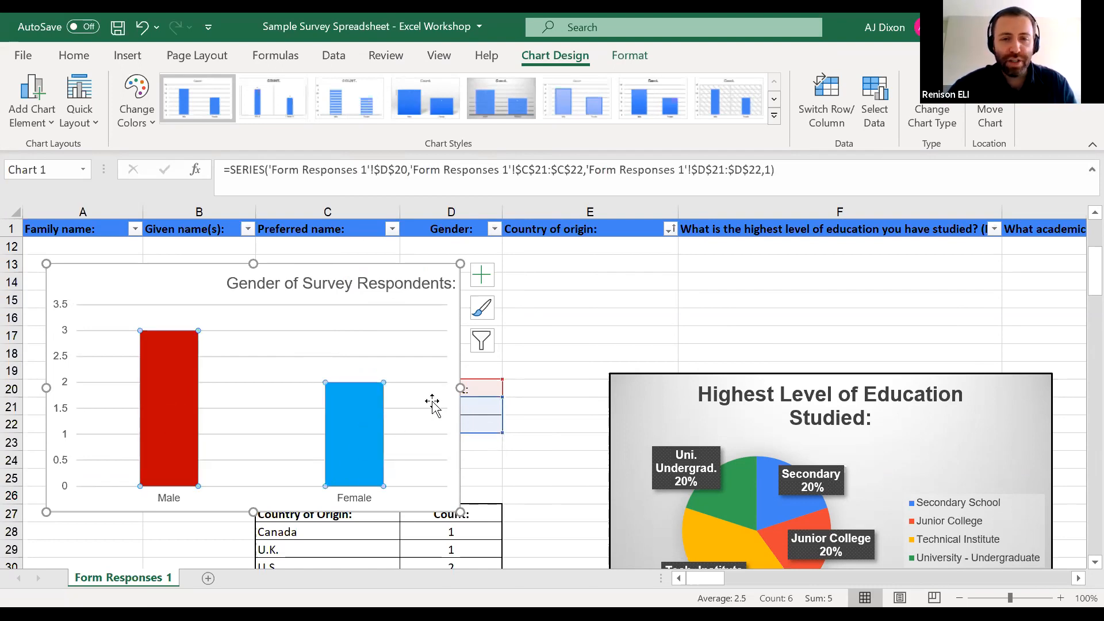
{"action": "left_click", "coordinate": [288, 280]}
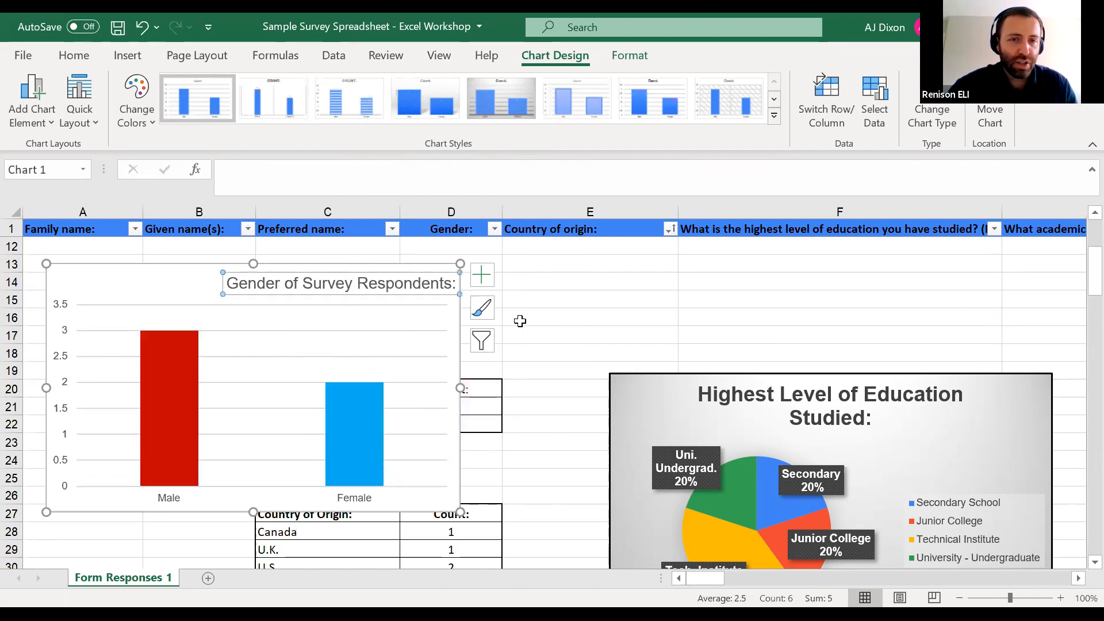
{"action": "left_click", "coordinate": [460, 511]}
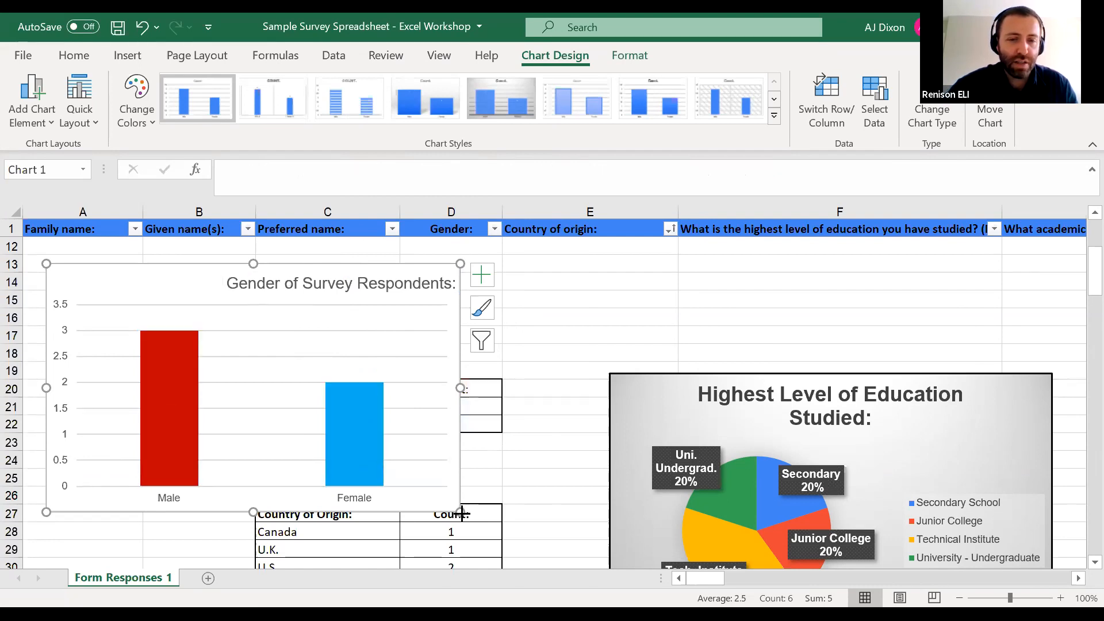
{"action": "left_click_drag", "start_coordinate": [463, 513], "coordinate": [465, 514]}
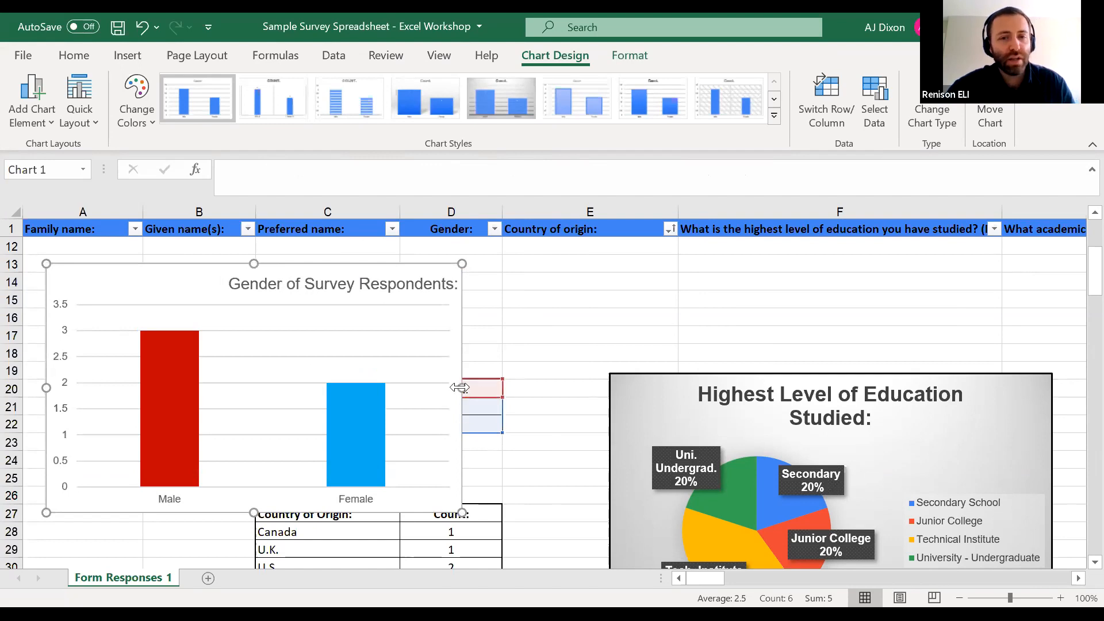
Try a wider Gender chart that stretches from column A into column E
{"action": "left_click_drag", "start_coordinate": [520, 472], "coordinate": [541, 481]}
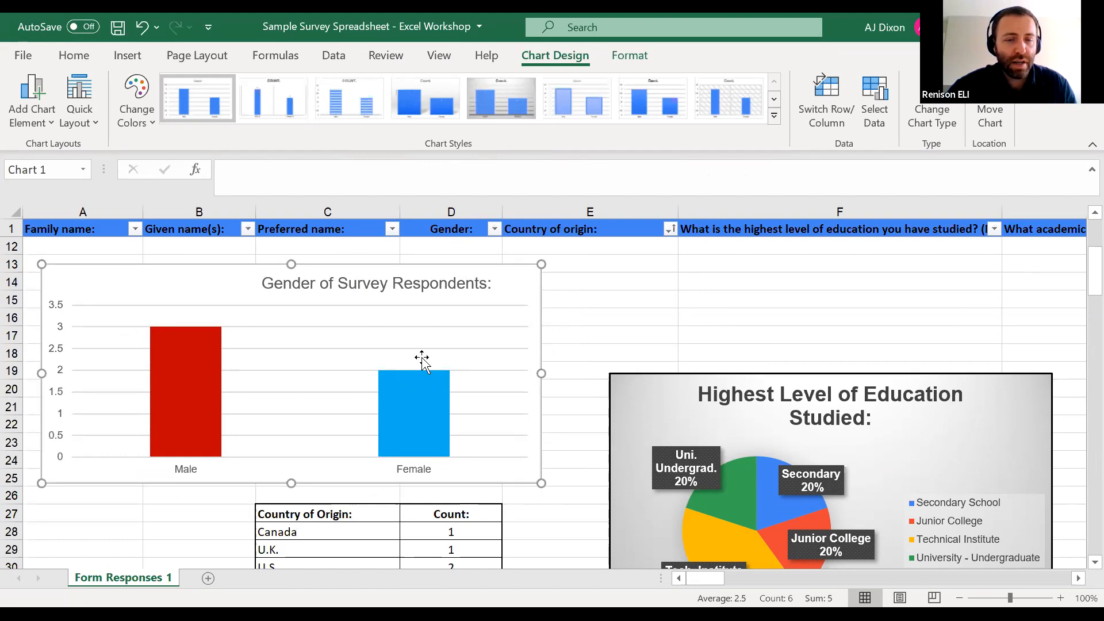
{"action": "left_click", "coordinate": [330, 278]}
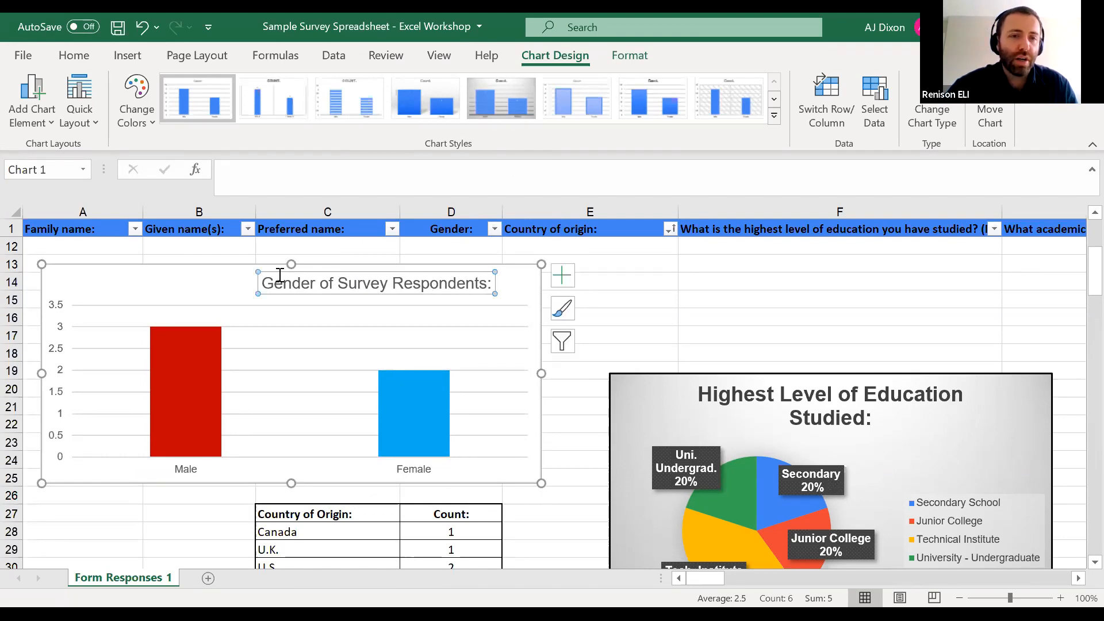
{"action": "left_click_drag", "start_coordinate": [275, 271], "coordinate": [185, 271]}
{"action": "left_click", "coordinate": [185, 264]}
Move the Gender chart back over columns A to C and shrink it to fit above the Gender table
{"action": "left_click_drag", "start_coordinate": [320, 268], "coordinate": [762, 322]}
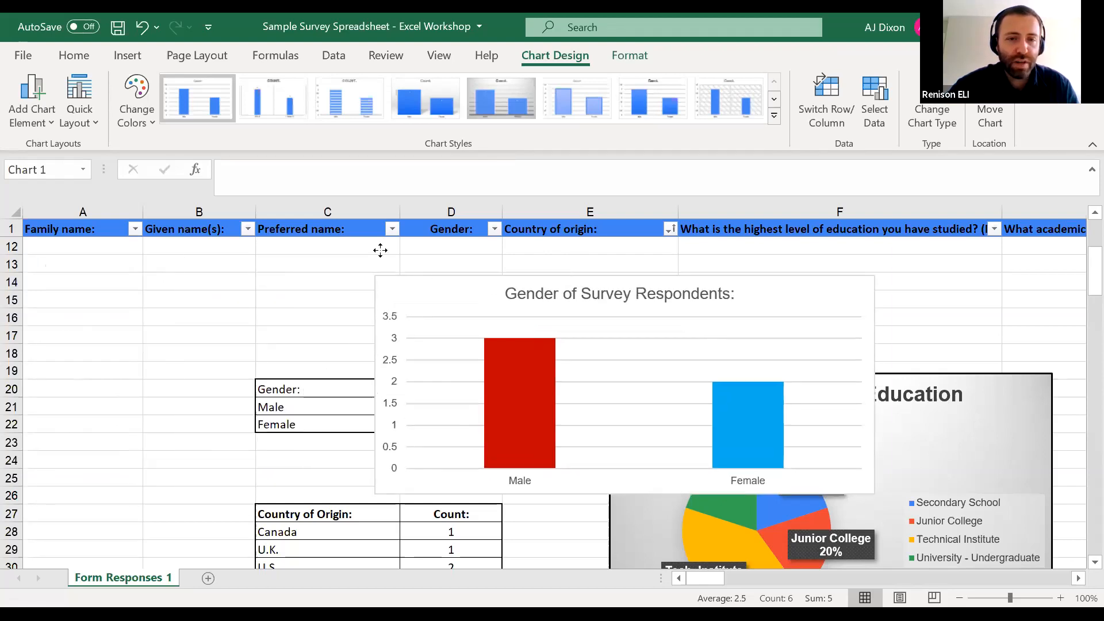
{"action": "left_click_drag", "start_coordinate": [354, 225], "coordinate": [323, 302]}
{"action": "left_click_drag", "start_coordinate": [537, 293], "coordinate": [118, 274]}
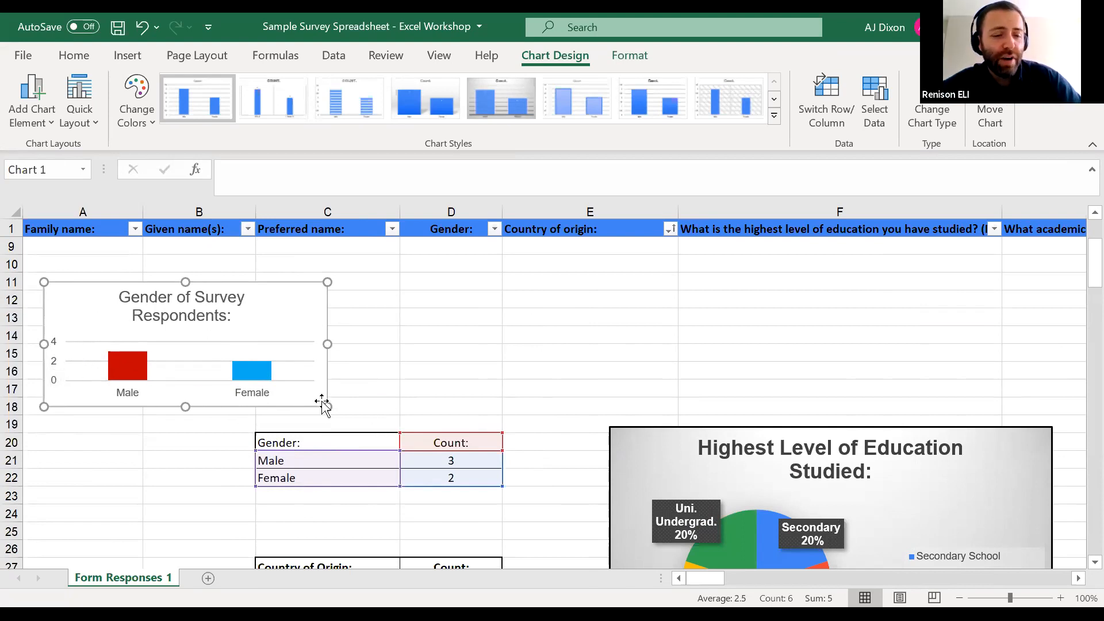
Resize the Gender chart to a compact size and reposition it above the Gender table, spanning about rows 11 to 18
{"action": "left_click_drag", "start_coordinate": [326, 406], "coordinate": [503, 484]}
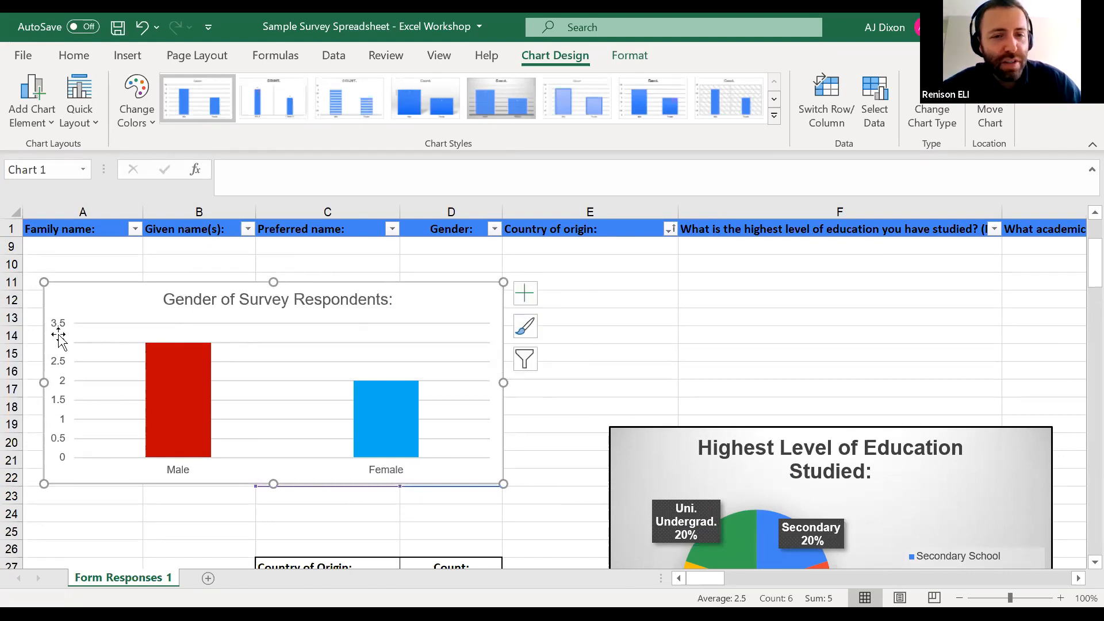
{"action": "left_click_drag", "start_coordinate": [504, 282], "coordinate": [256, 360]}
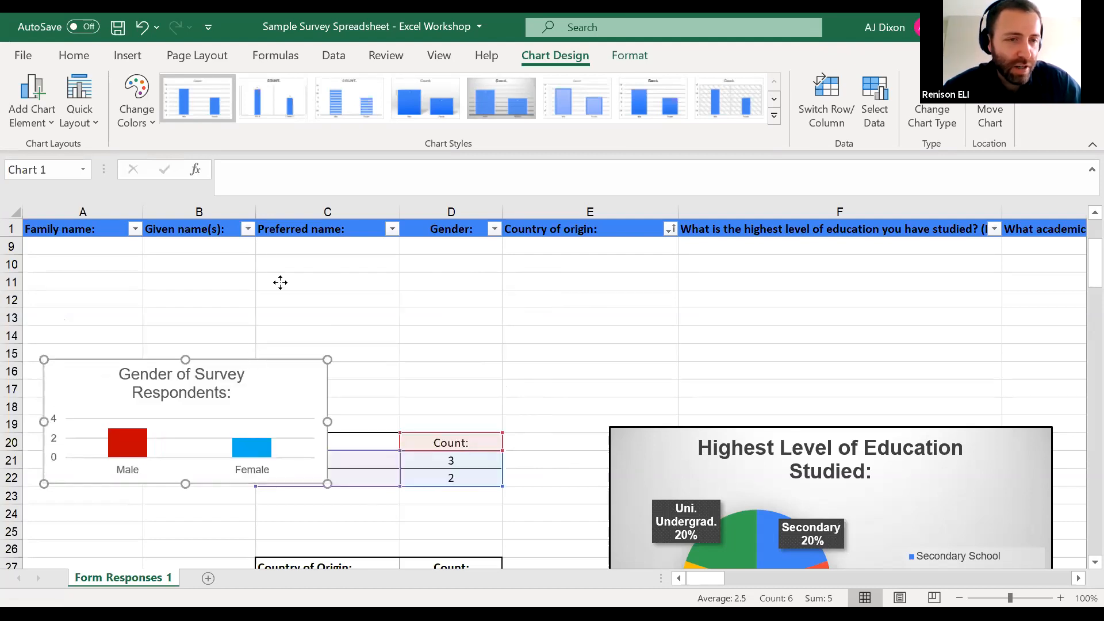
{"action": "left_click_drag", "start_coordinate": [263, 279], "coordinate": [262, 282]}
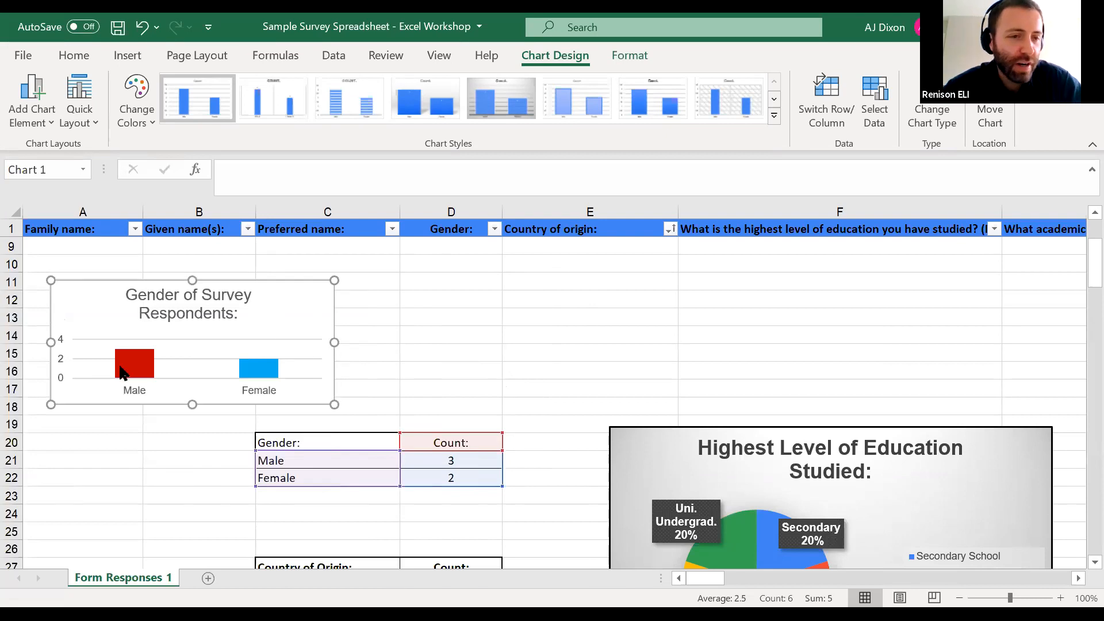
{"action": "mouse_move", "coordinate": [122, 372]}
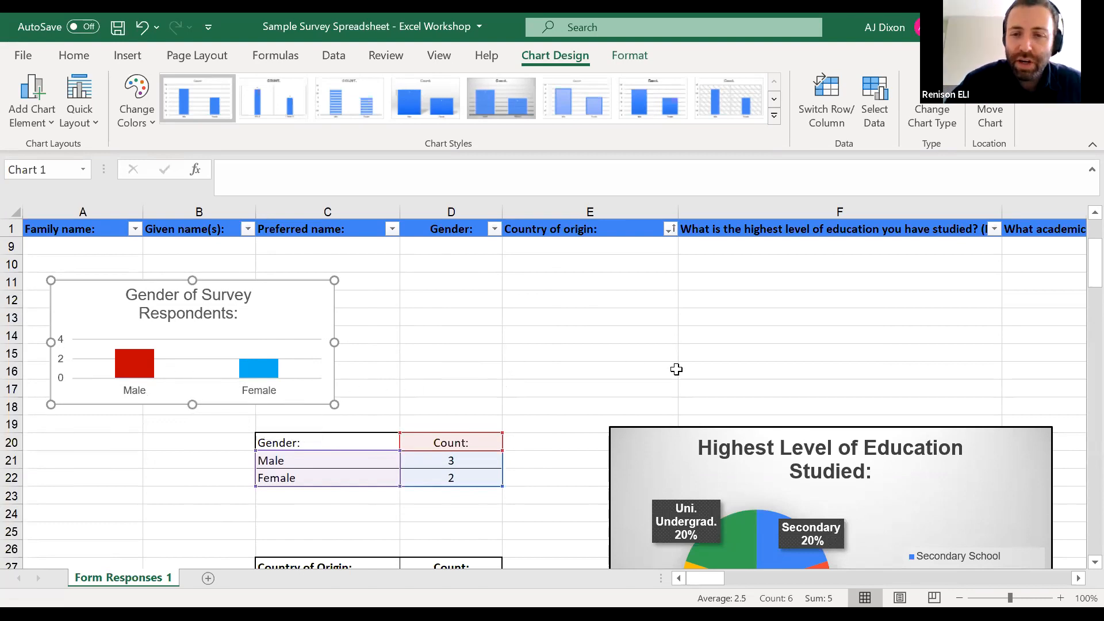
Examine the Highest Level of Education Studied pie chart and open the full set of chart styles for it
{"action": "scroll", "coordinate": [676, 369], "scroll_direction": "down", "scroll_amount": 2}
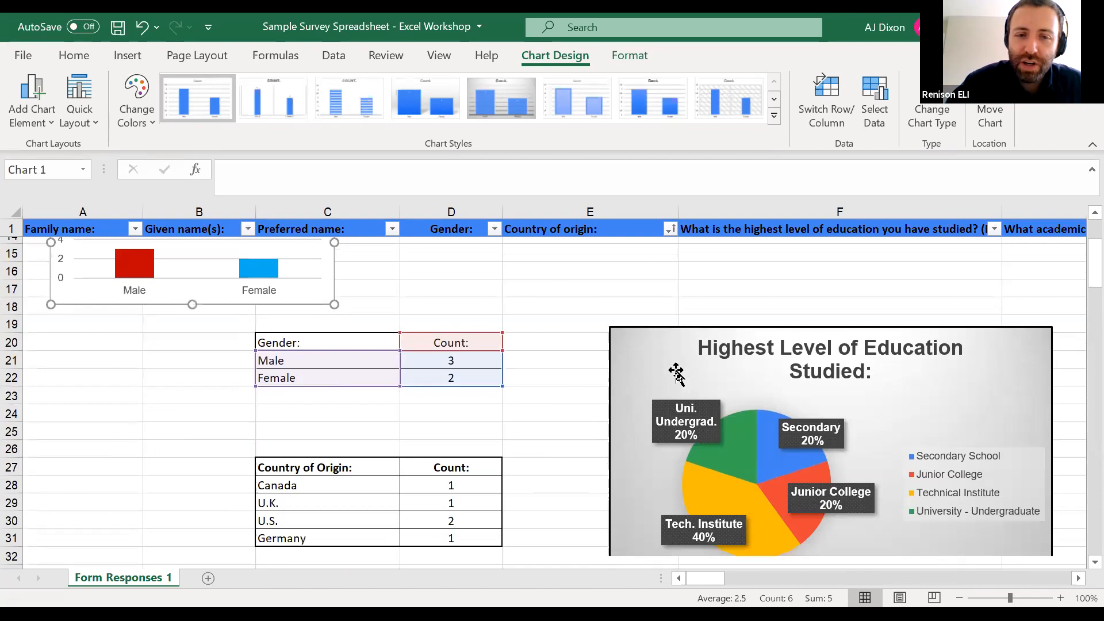
{"action": "scroll", "coordinate": [676, 374], "scroll_direction": "down", "scroll_amount": 1}
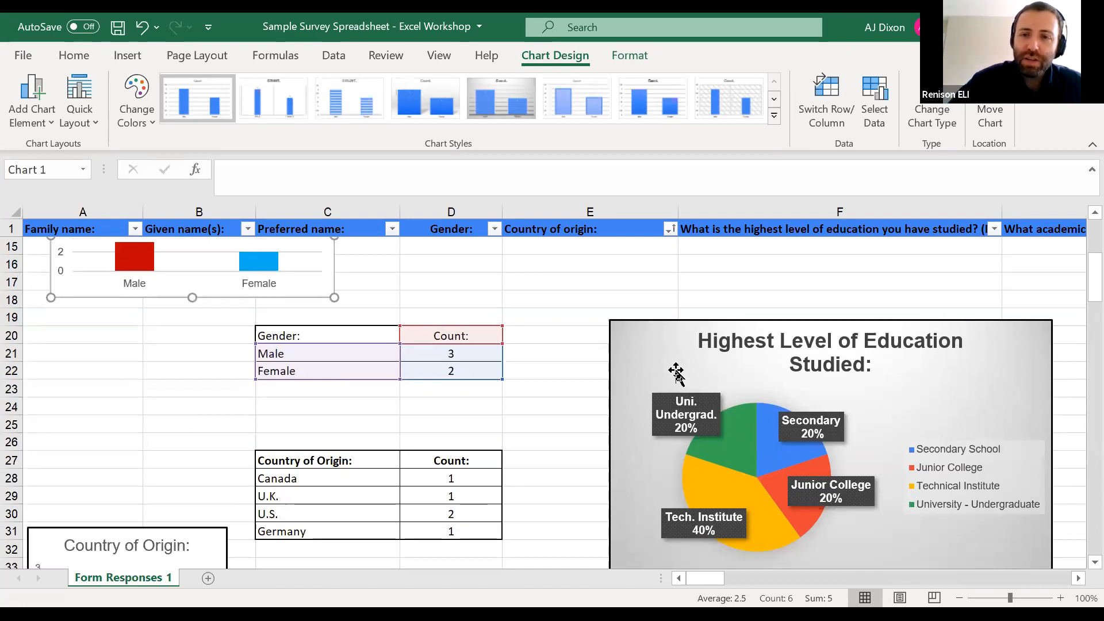
{"action": "scroll", "coordinate": [677, 373], "scroll_direction": "down", "scroll_amount": 2}
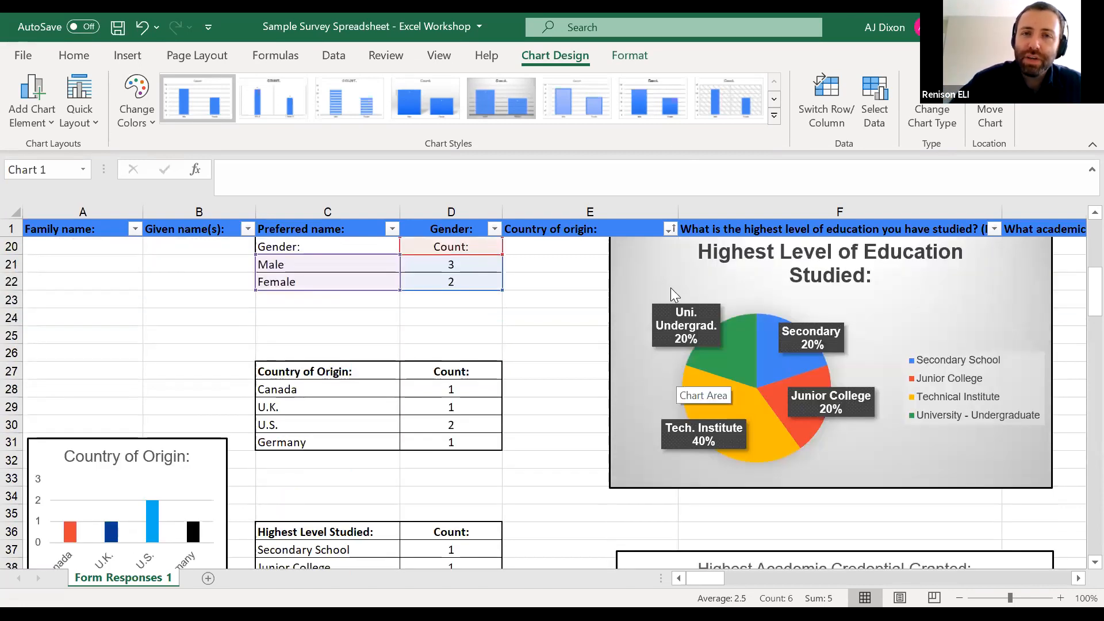
{"action": "left_click", "coordinate": [886, 286]}
{"action": "left_click", "coordinate": [1016, 316]}
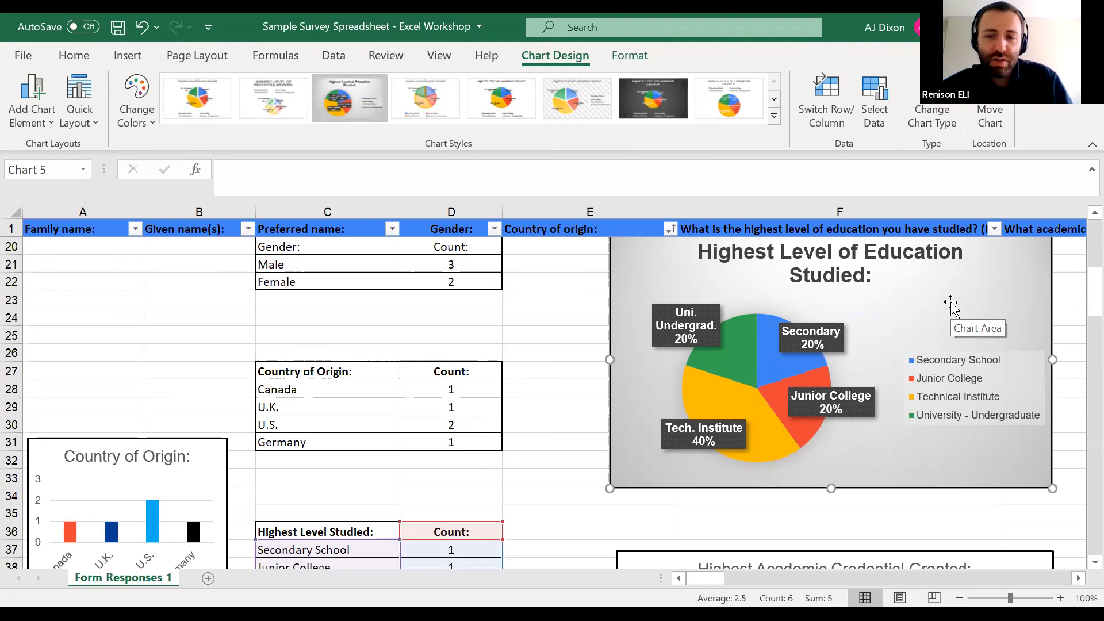
{"action": "scroll", "coordinate": [950, 305], "scroll_direction": "down", "scroll_amount": 1}
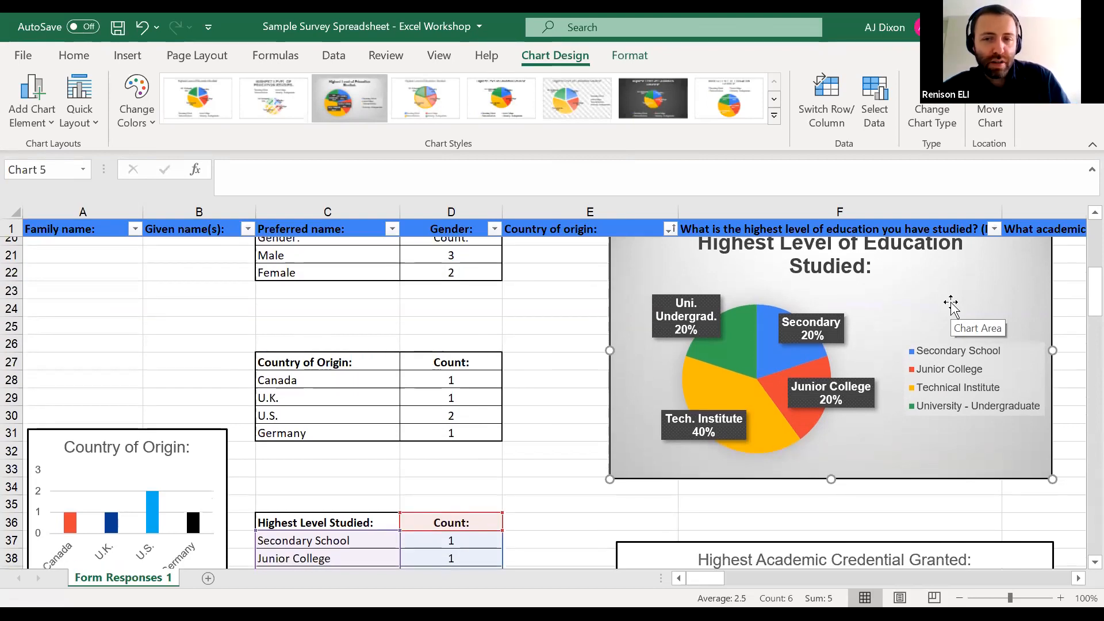
{"action": "scroll", "coordinate": [951, 305], "scroll_direction": "up", "scroll_amount": 3}
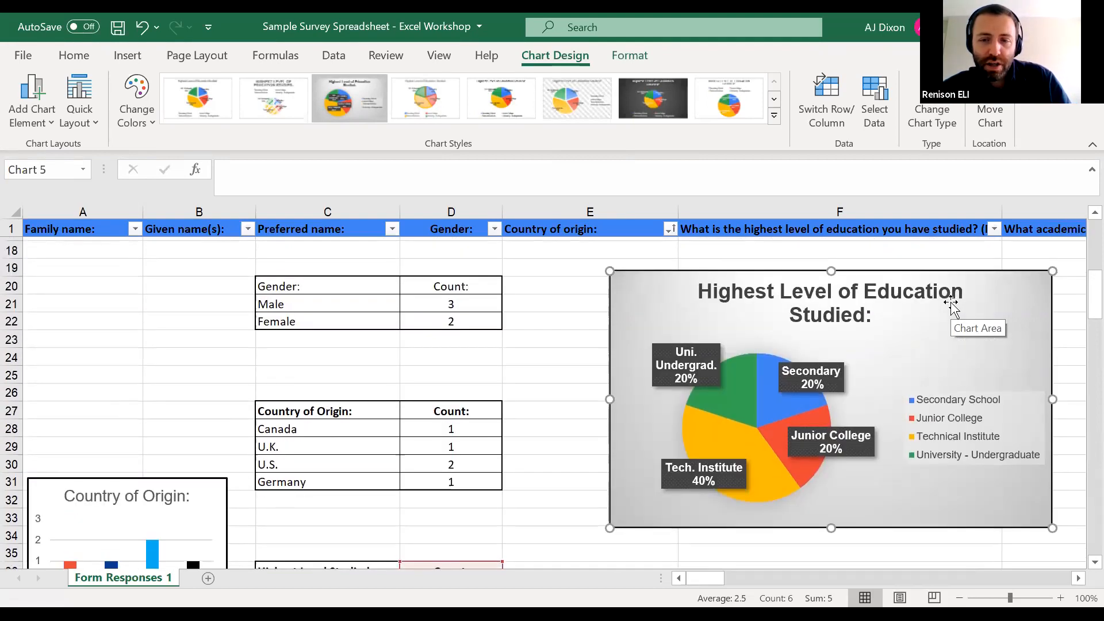
{"action": "scroll", "coordinate": [950, 304], "scroll_direction": "down", "scroll_amount": 1}
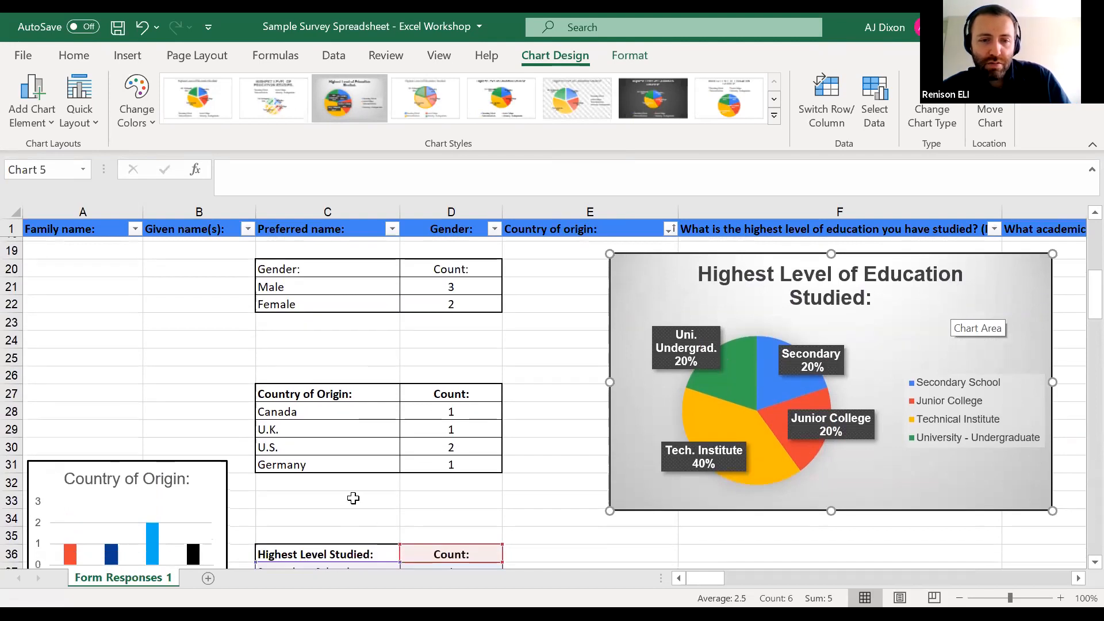
{"action": "scroll", "coordinate": [353, 498], "scroll_direction": "down", "scroll_amount": 4}
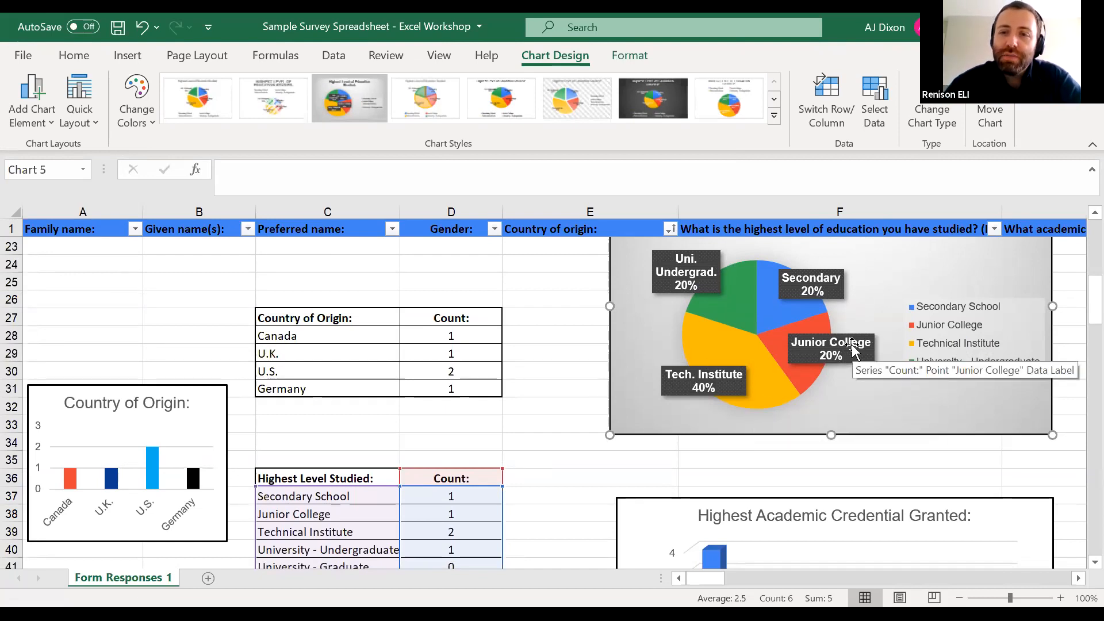
{"action": "mouse_move", "coordinate": [752, 268]}
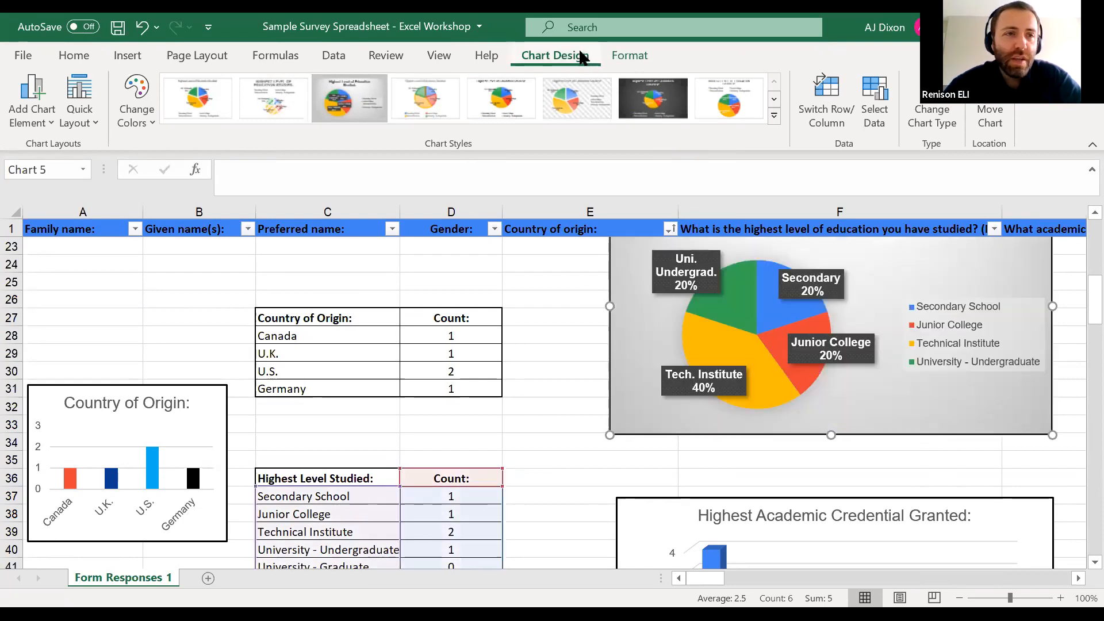
{"action": "left_click", "coordinate": [774, 115]}
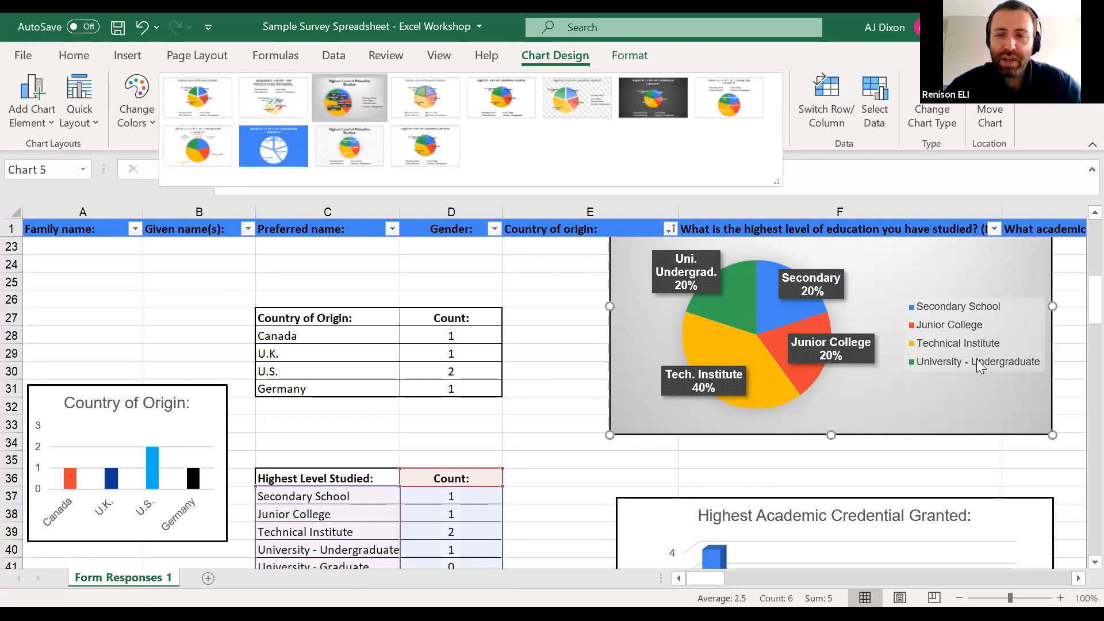
Examine the Highest Academic Credential Granted column chart and the Desired further credentials area chart beside their count tables
{"action": "scroll", "coordinate": [998, 370], "scroll_direction": "down", "scroll_amount": 5}
{"action": "left_click", "coordinate": [981, 377]}
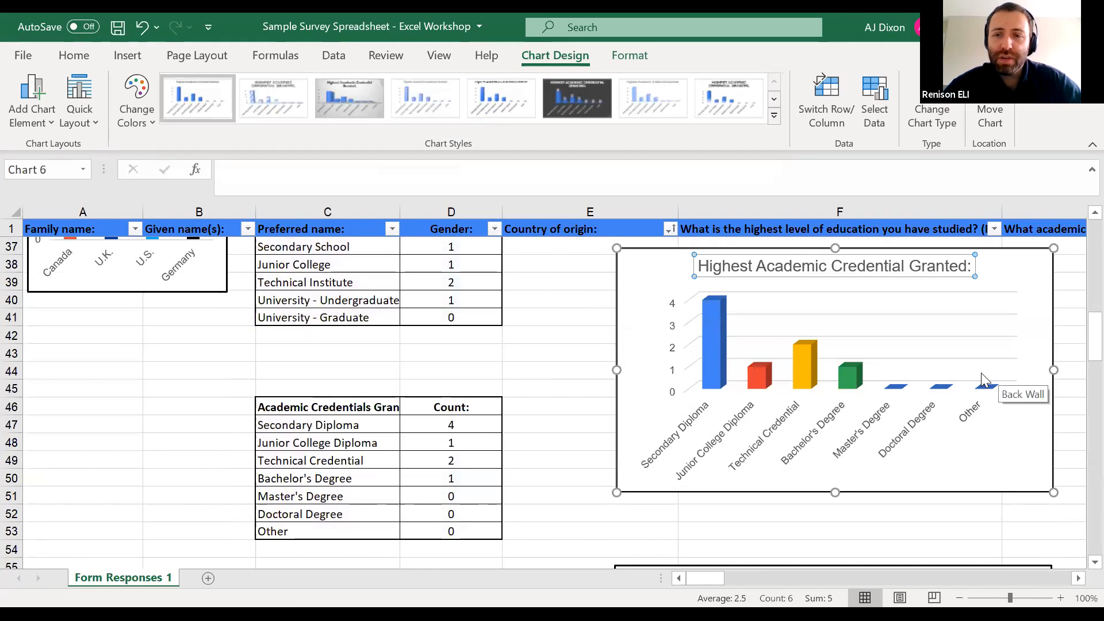
{"action": "scroll", "coordinate": [981, 372], "scroll_direction": "down", "scroll_amount": 1}
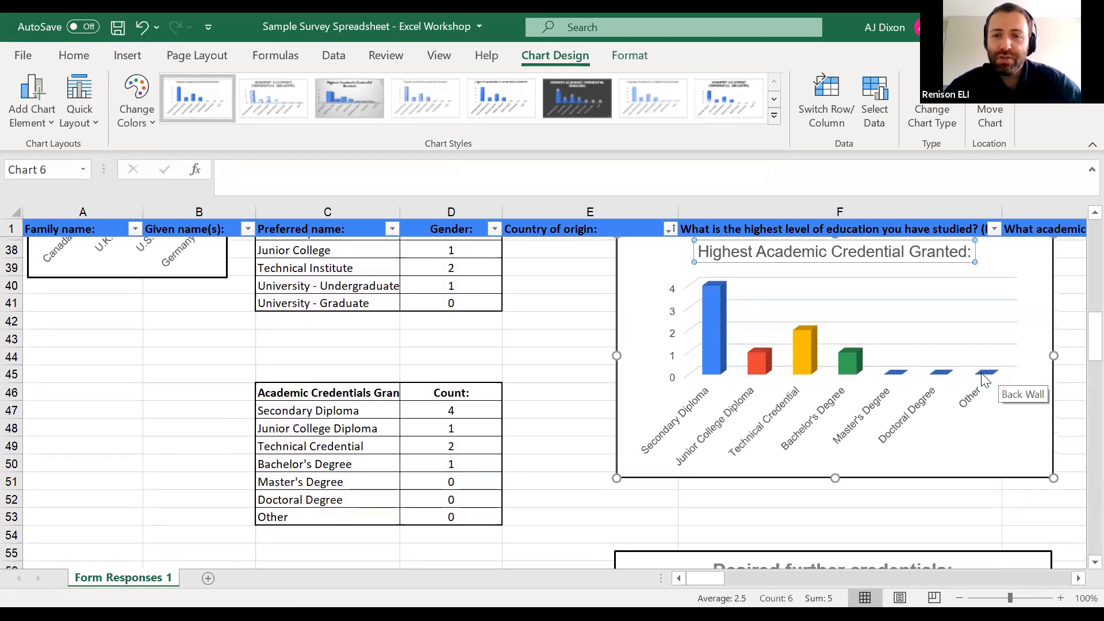
{"action": "scroll", "coordinate": [981, 373], "scroll_direction": "up", "scroll_amount": 1}
{"action": "scroll", "coordinate": [981, 373], "scroll_direction": "down", "scroll_amount": 3}
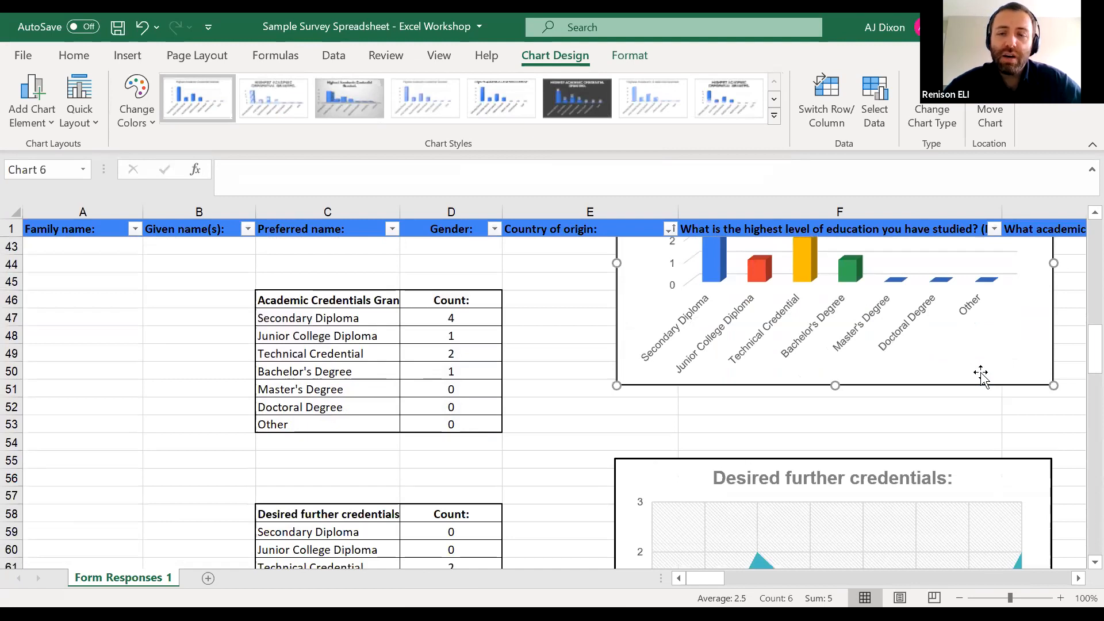
{"action": "scroll", "coordinate": [908, 363], "scroll_direction": "down", "scroll_amount": 5}
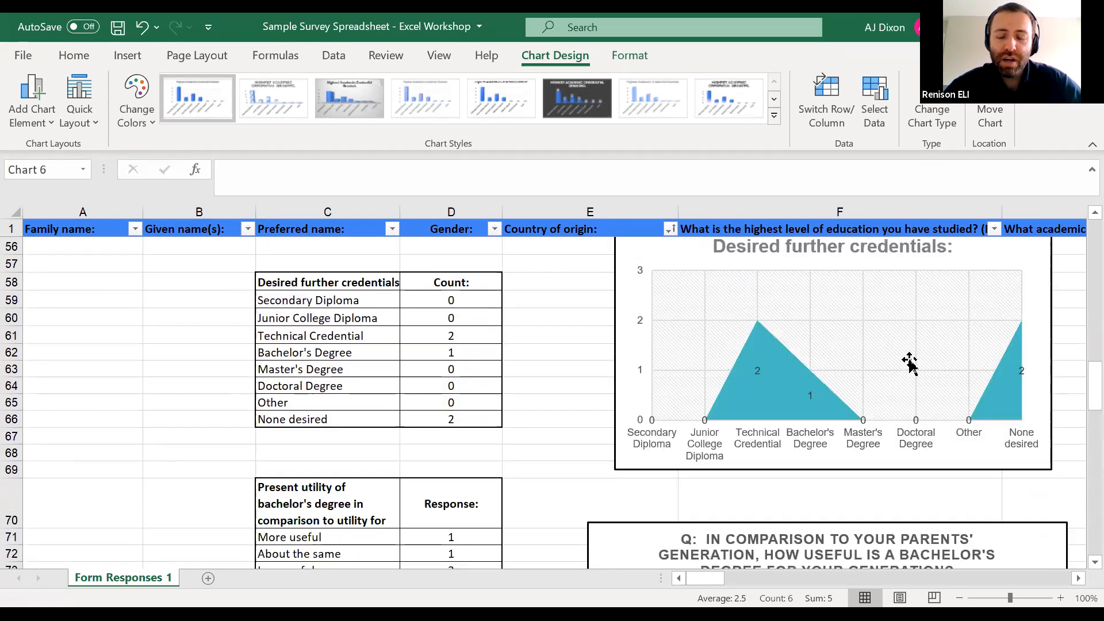
{"action": "scroll", "coordinate": [909, 363], "scroll_direction": "down", "scroll_amount": 2}
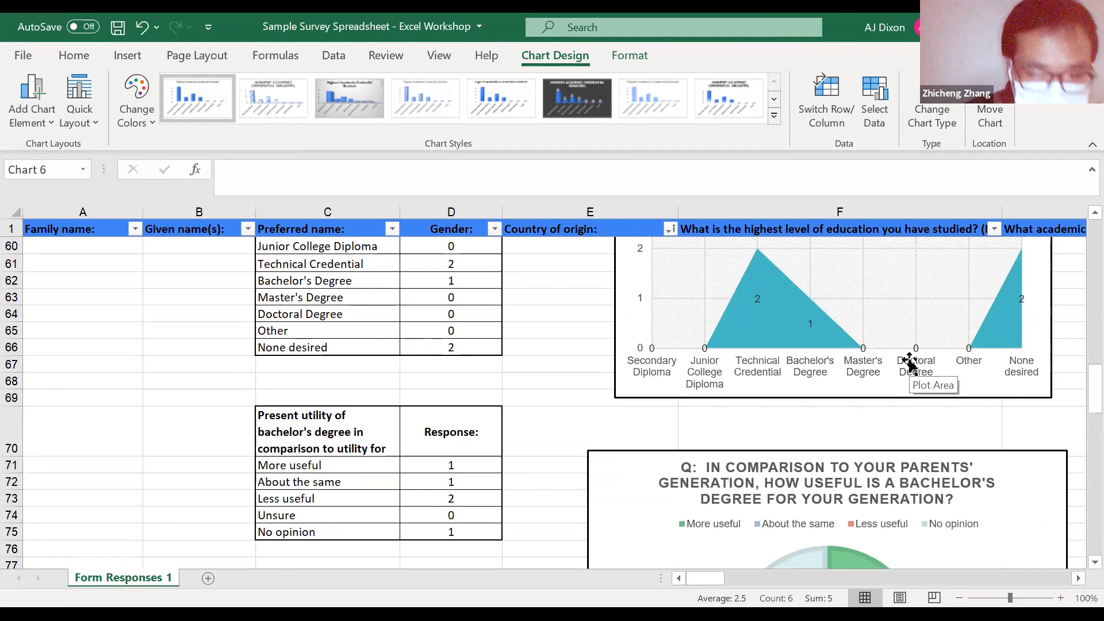
{"action": "scroll", "coordinate": [909, 363], "scroll_direction": "down", "scroll_amount": 2}
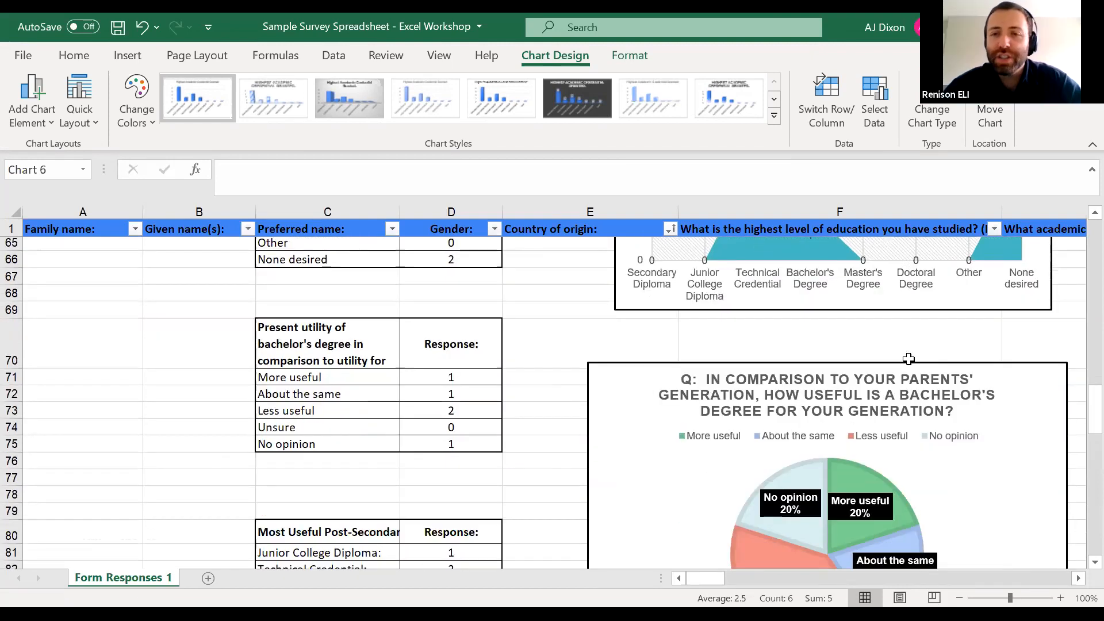
{"action": "scroll", "coordinate": [908, 359], "scroll_direction": "up", "scroll_amount": 1}
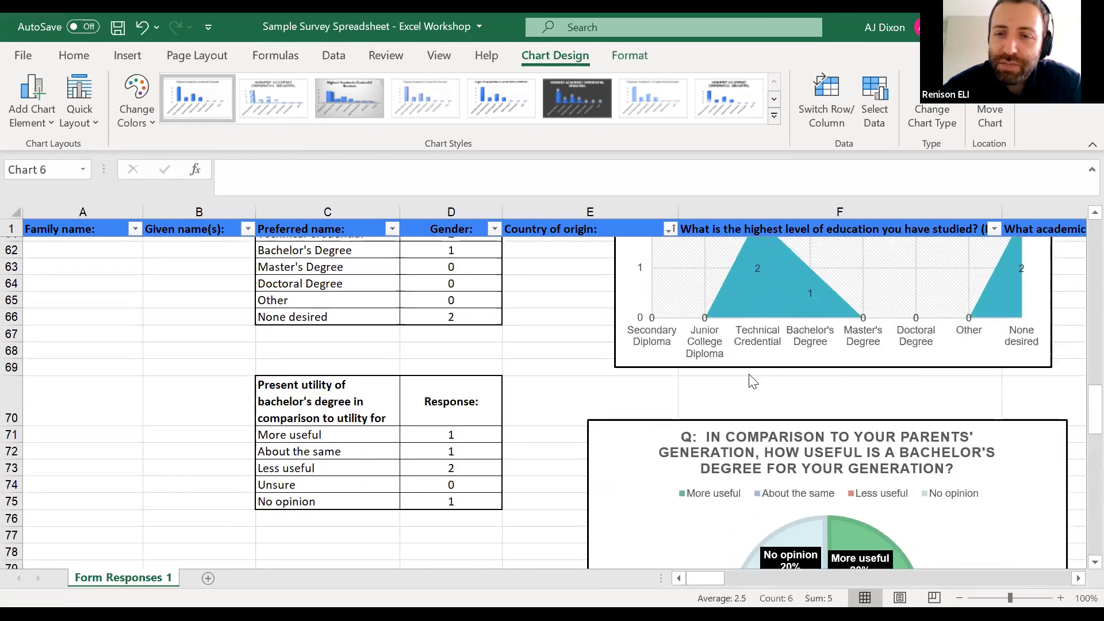
{"action": "scroll", "coordinate": [862, 361], "scroll_direction": "up", "scroll_amount": 2}
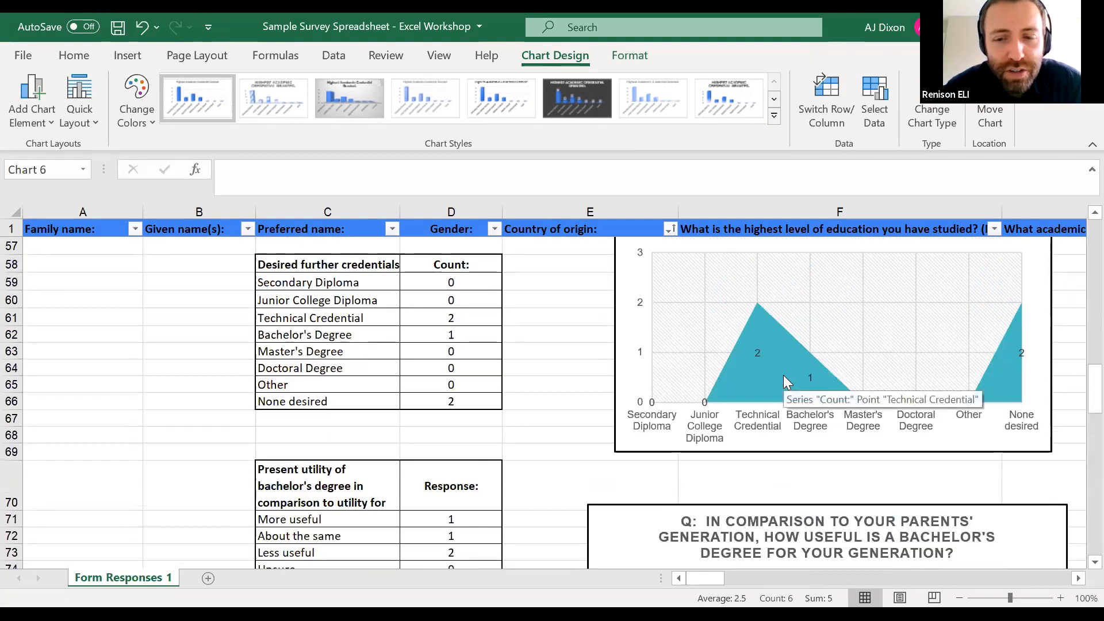
{"action": "scroll", "coordinate": [783, 375], "scroll_direction": "down", "scroll_amount": 3}
Examine the pie charts on the bachelor's degree's usefulness compared to the parents' generation and on the most useful academic credential
{"action": "scroll", "coordinate": [783, 375], "scroll_direction": "down", "scroll_amount": 2}
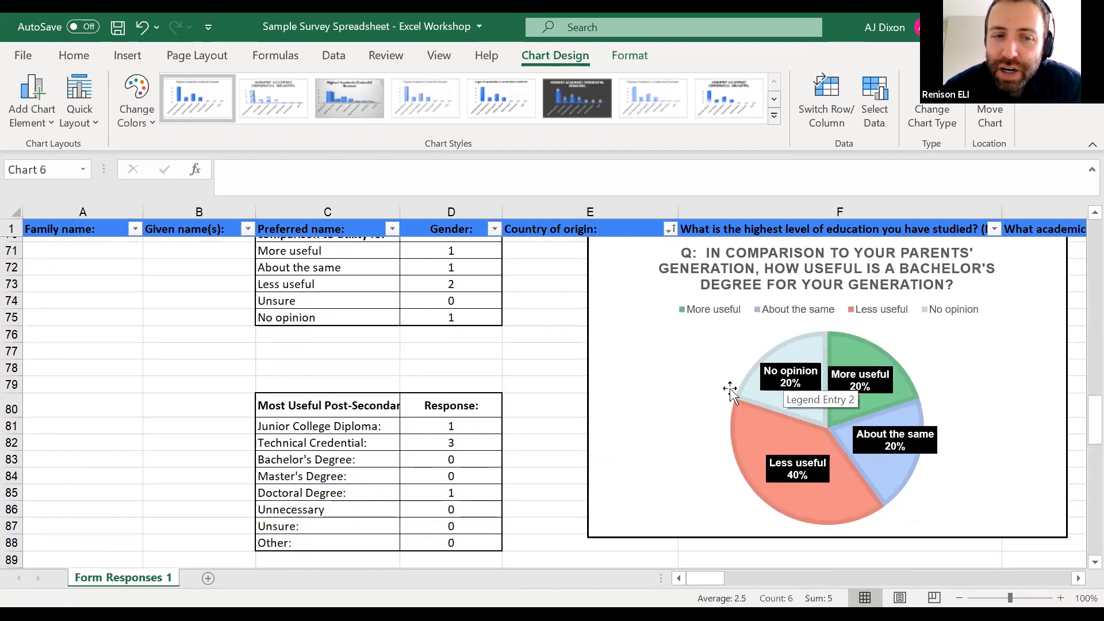
{"action": "scroll", "coordinate": [690, 391], "scroll_direction": "down", "scroll_amount": 1}
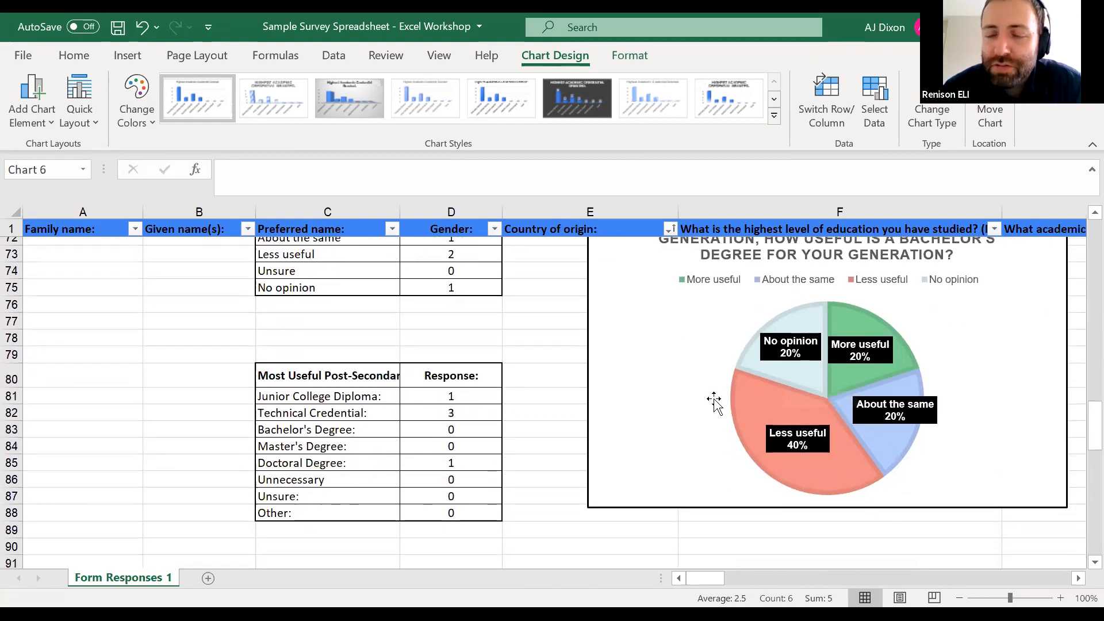
{"action": "scroll", "coordinate": [714, 403], "scroll_direction": "up", "scroll_amount": 1}
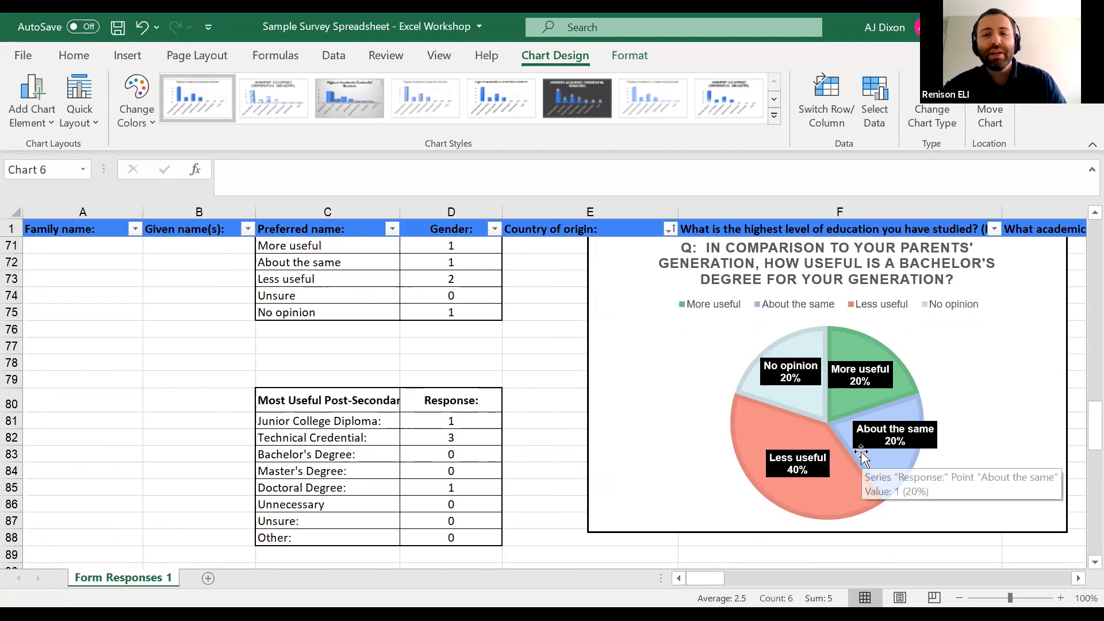
{"action": "scroll", "coordinate": [863, 454], "scroll_direction": "down", "scroll_amount": 2}
{"action": "scroll", "coordinate": [863, 454], "scroll_direction": "down", "scroll_amount": 8}
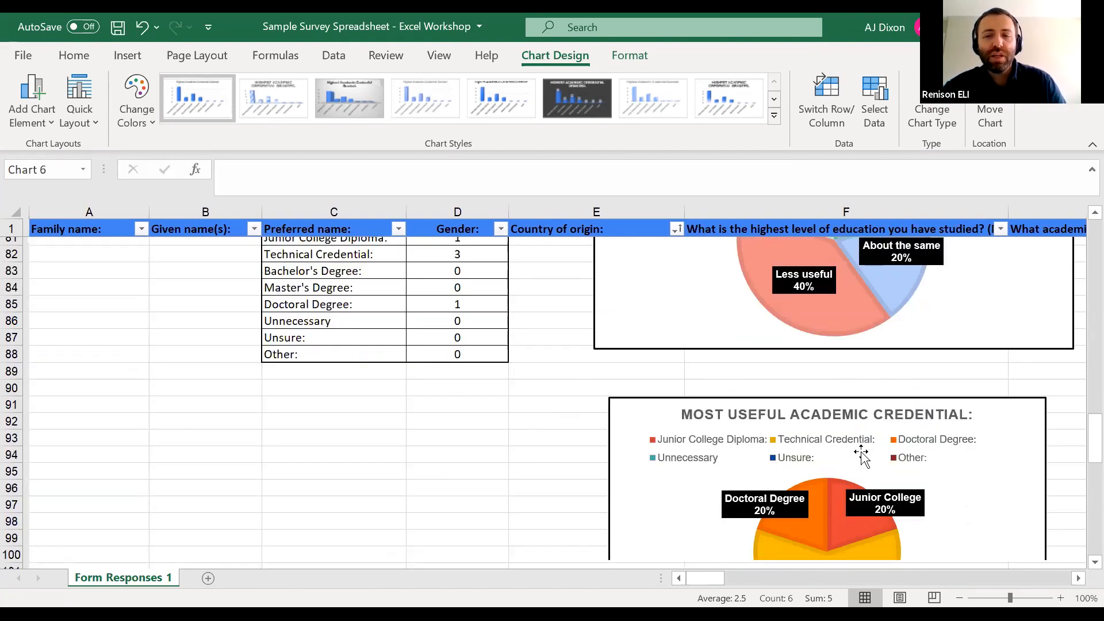
{"action": "scroll", "coordinate": [862, 454], "scroll_direction": "up", "scroll_amount": 2}
{"action": "scroll", "coordinate": [862, 455], "scroll_direction": "up", "scroll_amount": 4}
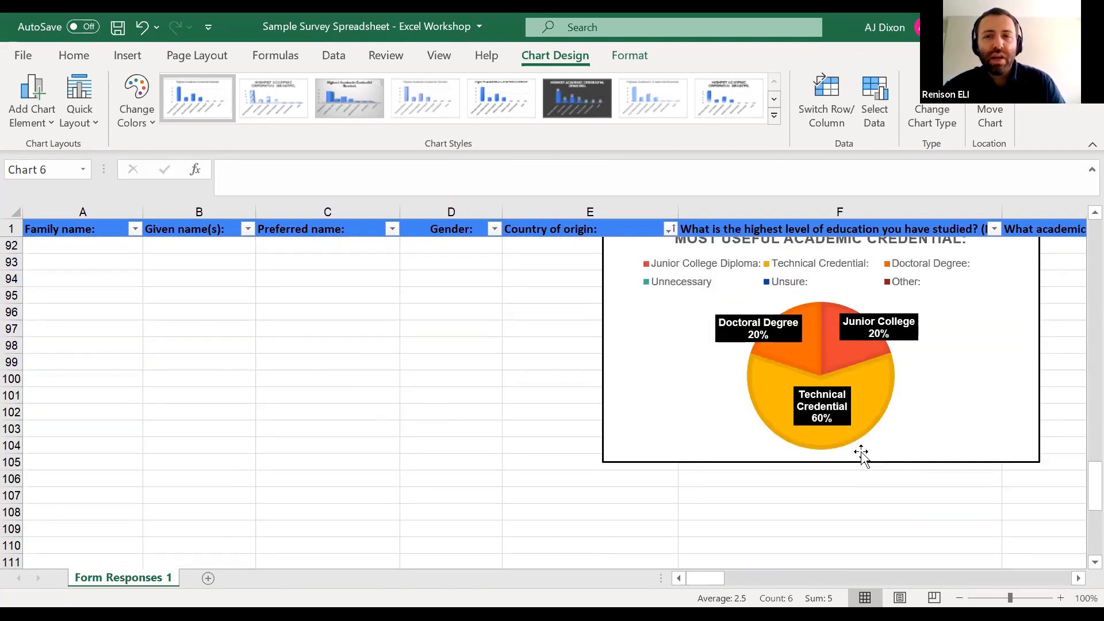
{"action": "scroll", "coordinate": [861, 450], "scroll_direction": "up", "scroll_amount": 8}
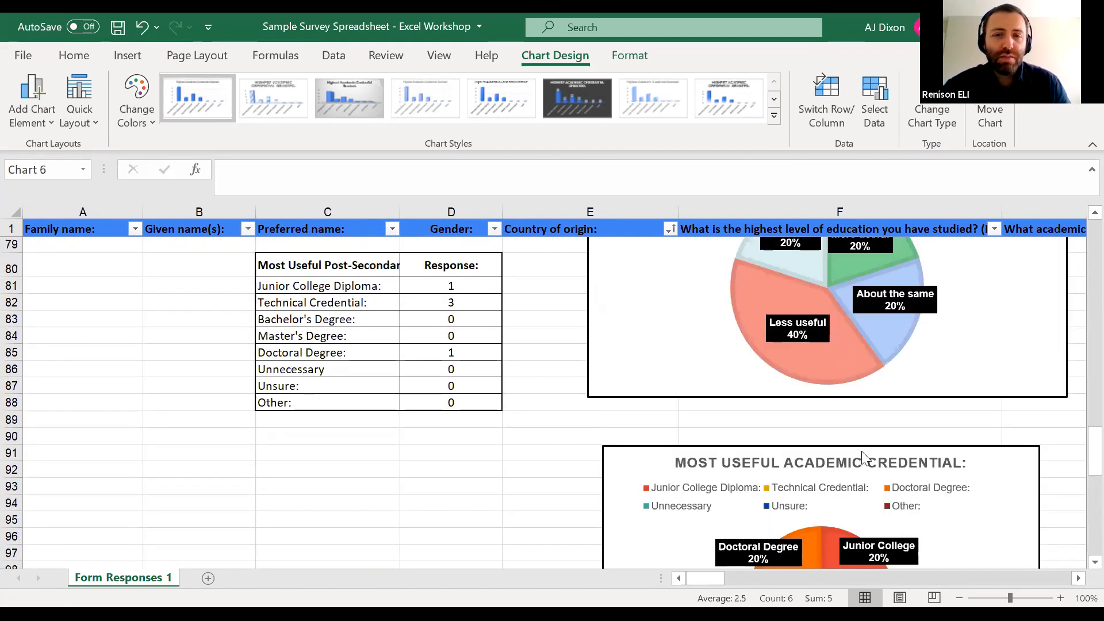
Apply the dark-background chart style to the Desired further credentials area chart and deselect the chart
{"action": "scroll", "coordinate": [865, 458], "scroll_direction": "up", "scroll_amount": 1}
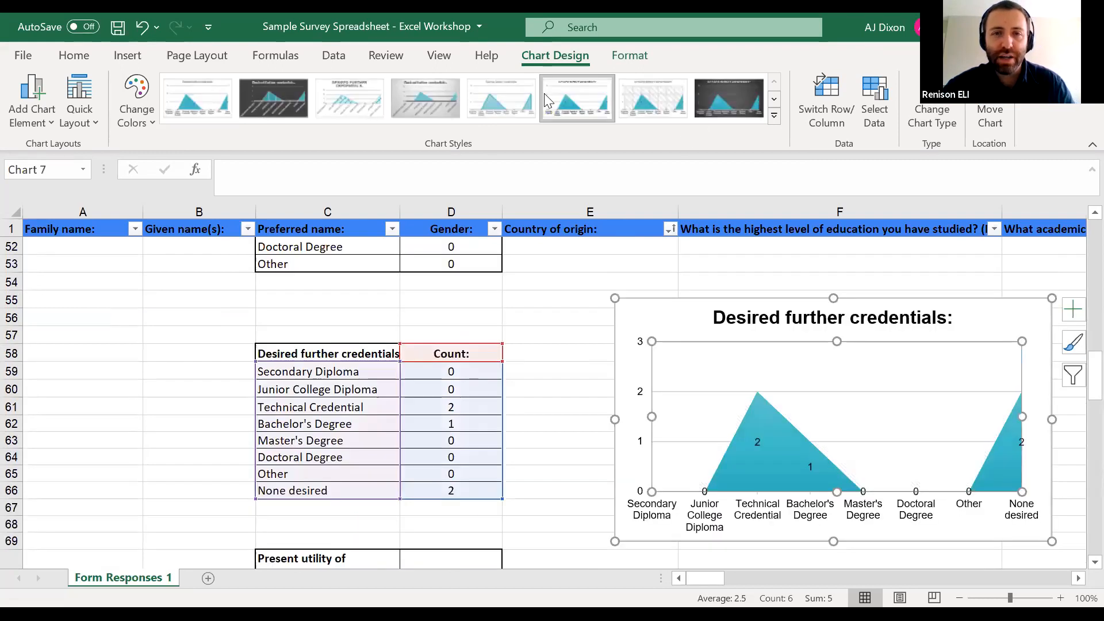
{"action": "left_click", "coordinate": [729, 98]}
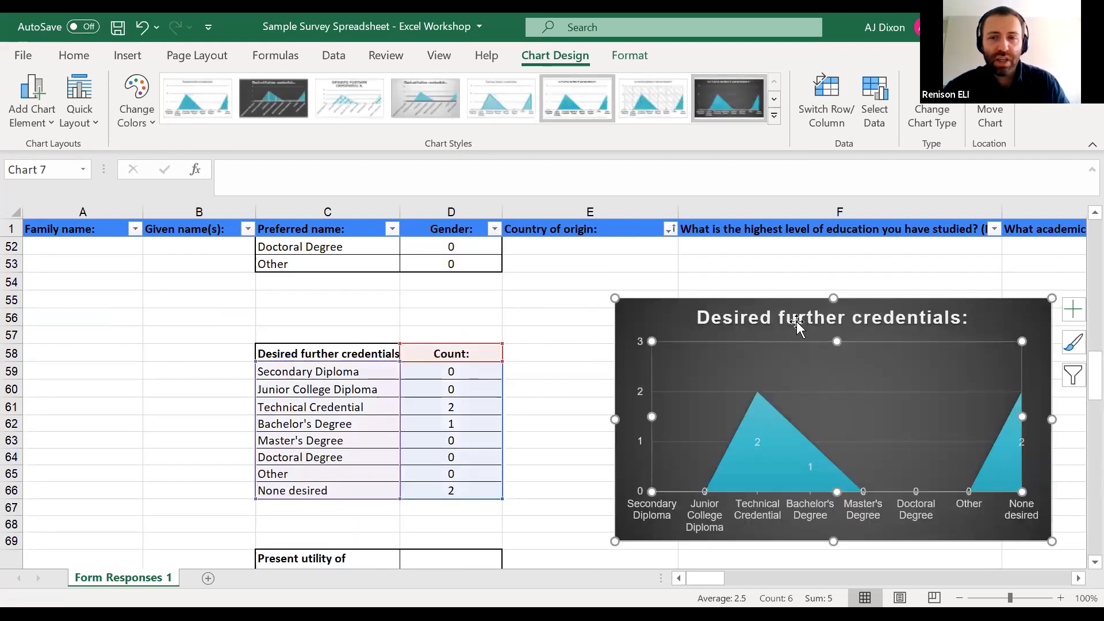
{"action": "left_click", "coordinate": [601, 318]}
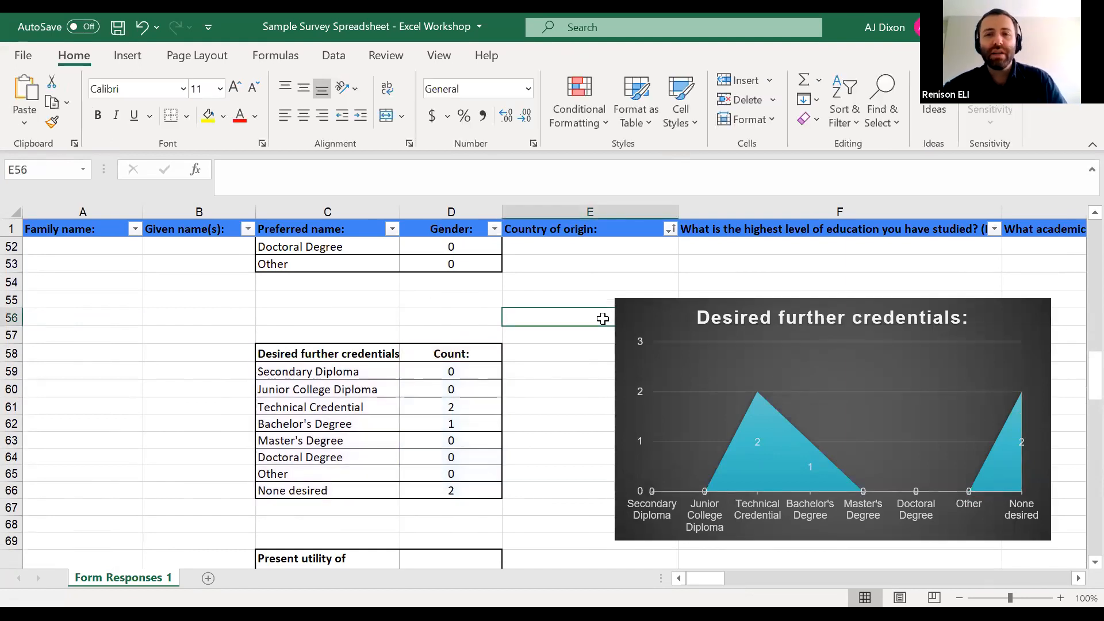
Review the Highest Academic Credential Granted, Country of Origin and Highest Level of Education Studied charts beside their count tables
{"action": "scroll", "coordinate": [602, 318], "scroll_direction": "up", "scroll_amount": 5}
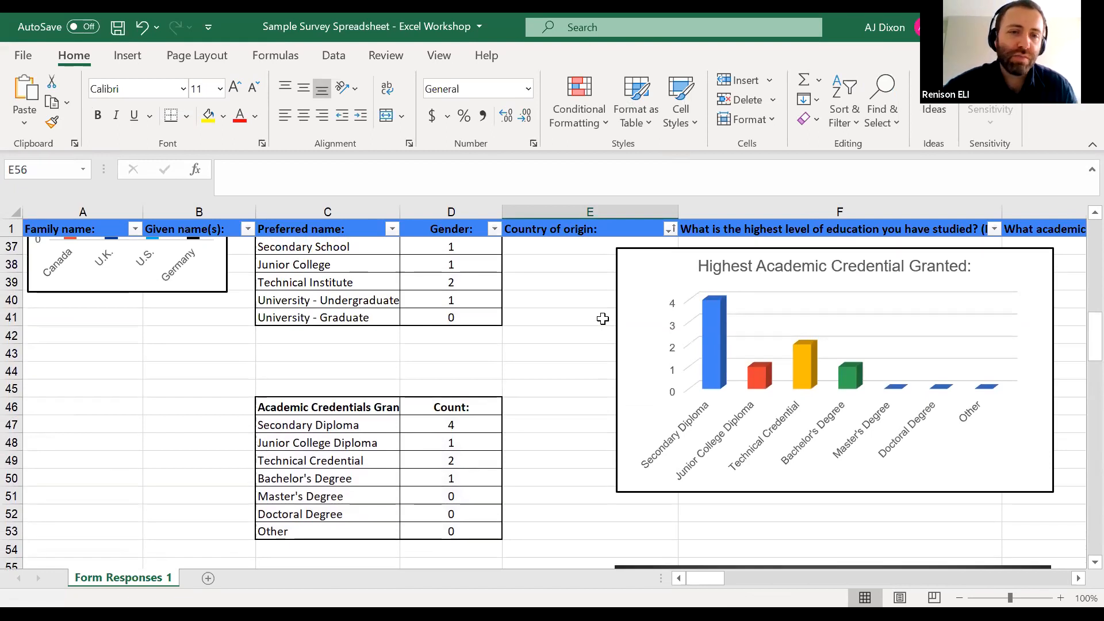
{"action": "scroll", "coordinate": [602, 319], "scroll_direction": "up", "scroll_amount": 1}
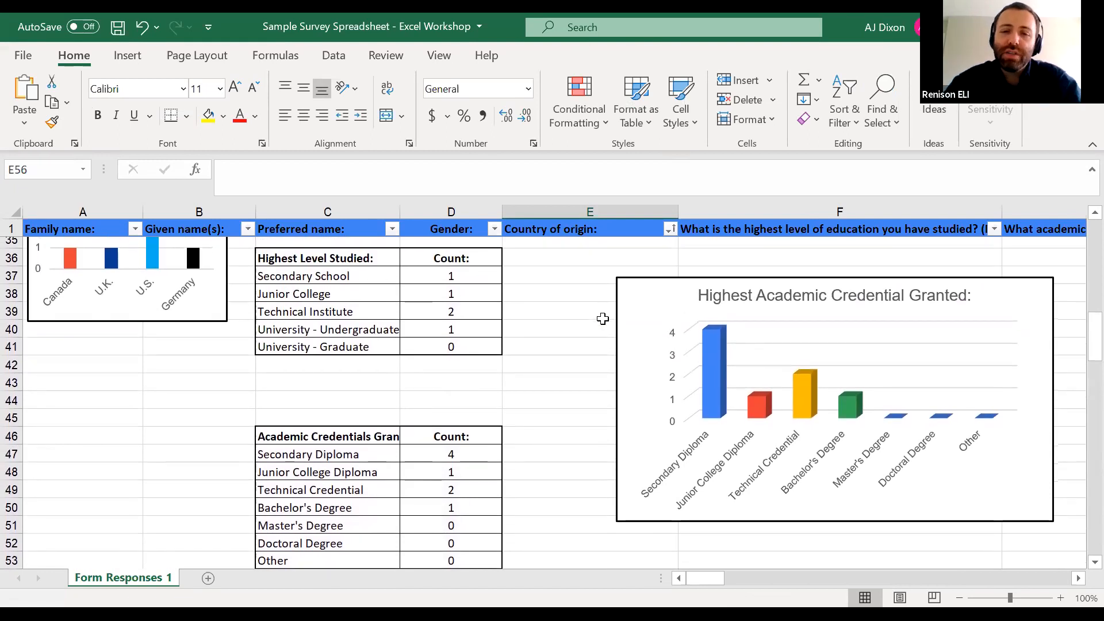
{"action": "scroll", "coordinate": [602, 318], "scroll_direction": "down", "scroll_amount": 1}
{"action": "scroll", "coordinate": [603, 318], "scroll_direction": "up", "scroll_amount": 2}
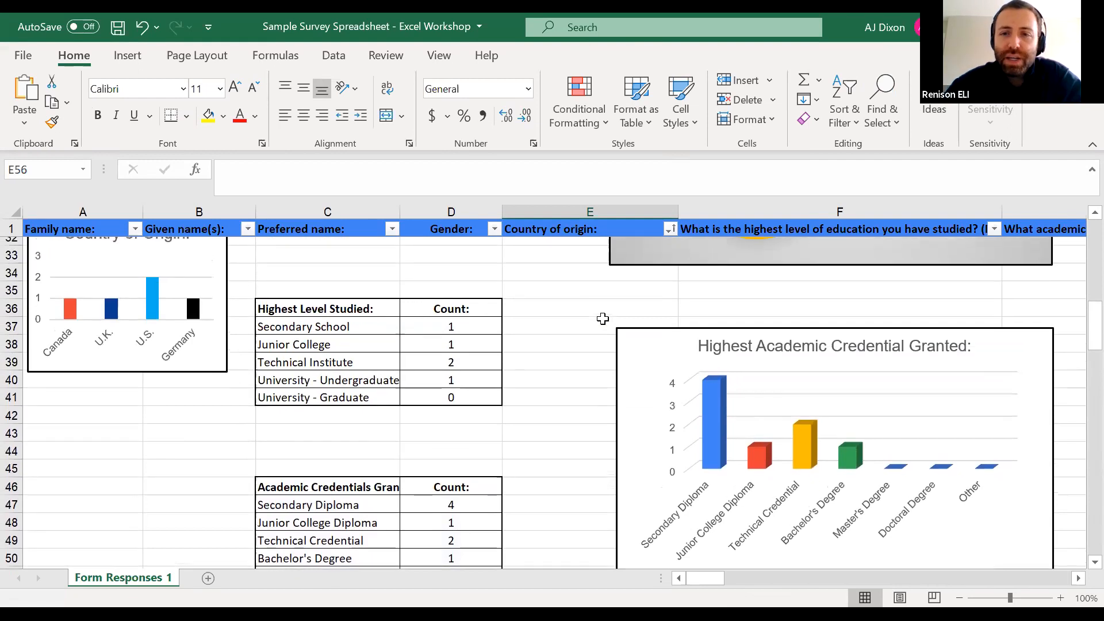
{"action": "scroll", "coordinate": [602, 319], "scroll_direction": "up", "scroll_amount": 1}
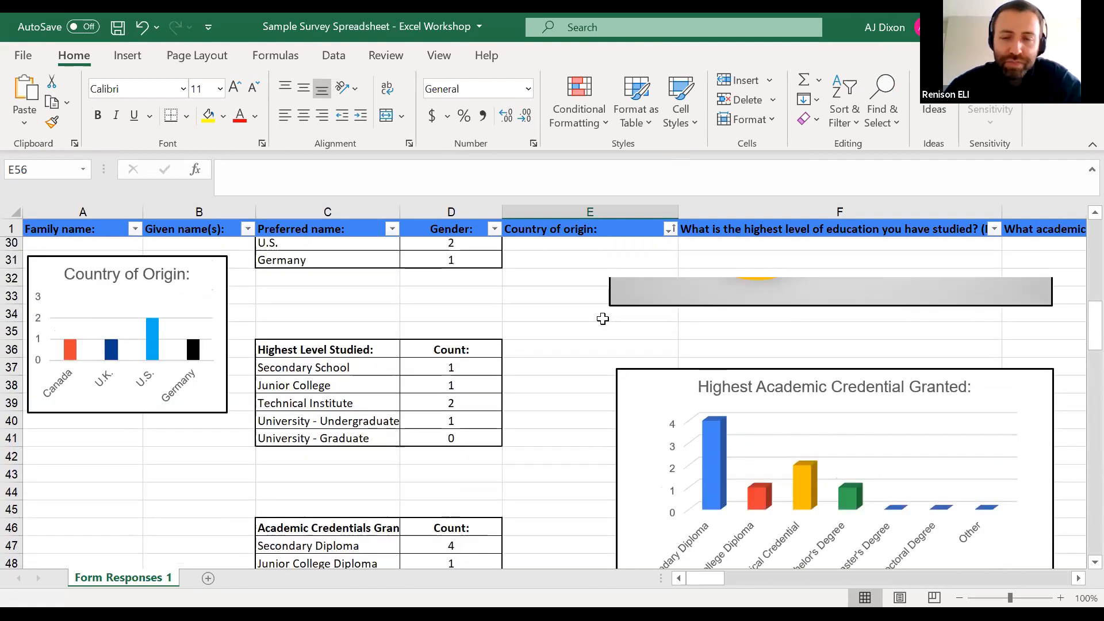
{"action": "scroll", "coordinate": [603, 319], "scroll_direction": "up", "scroll_amount": 1}
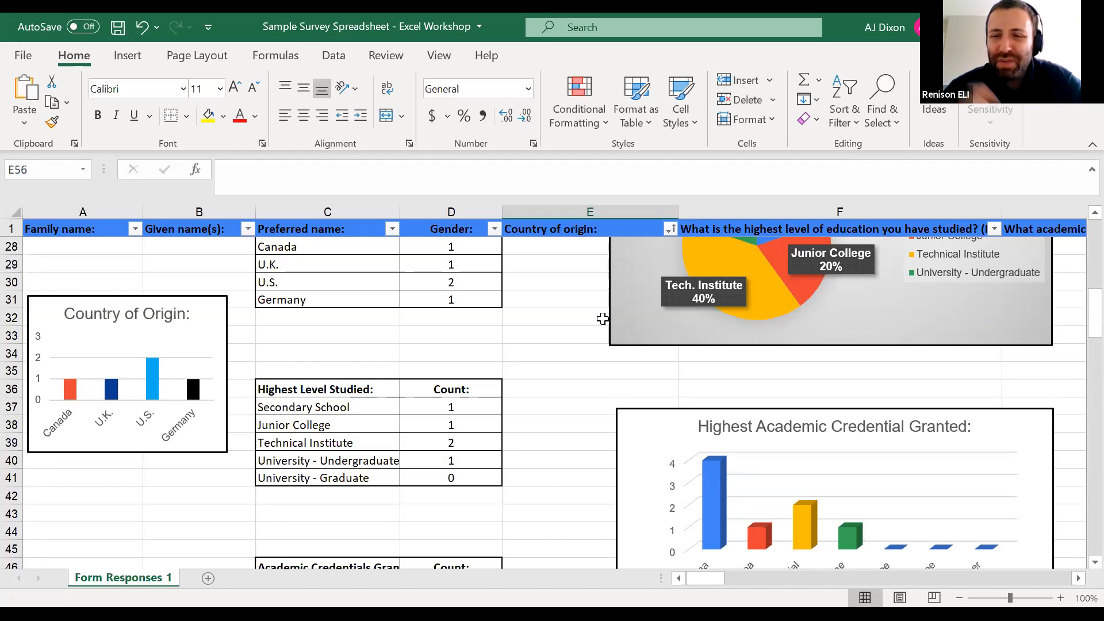
{"action": "left_click", "coordinate": [556, 327]}
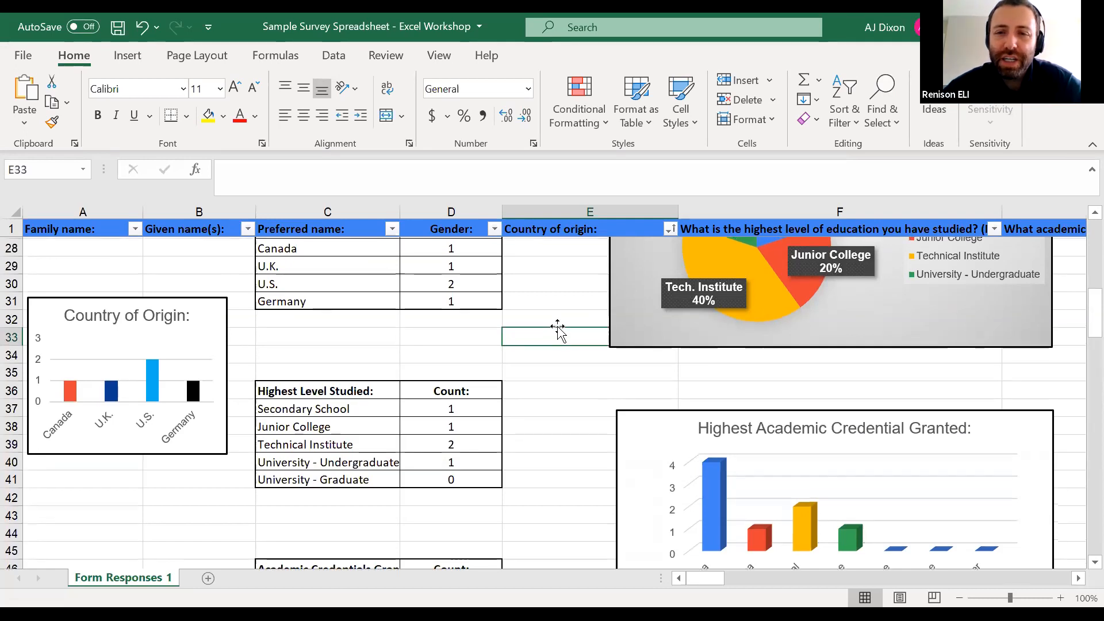
{"action": "scroll", "coordinate": [557, 326], "scroll_direction": "up", "scroll_amount": 2}
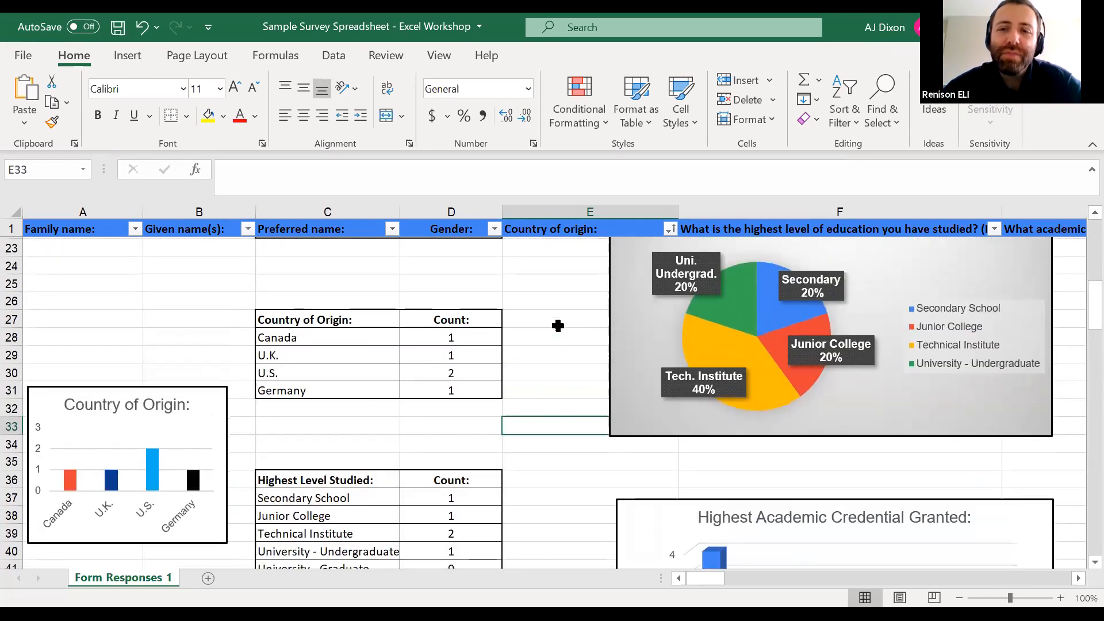
{"action": "scroll", "coordinate": [558, 326], "scroll_direction": "up", "scroll_amount": 2}
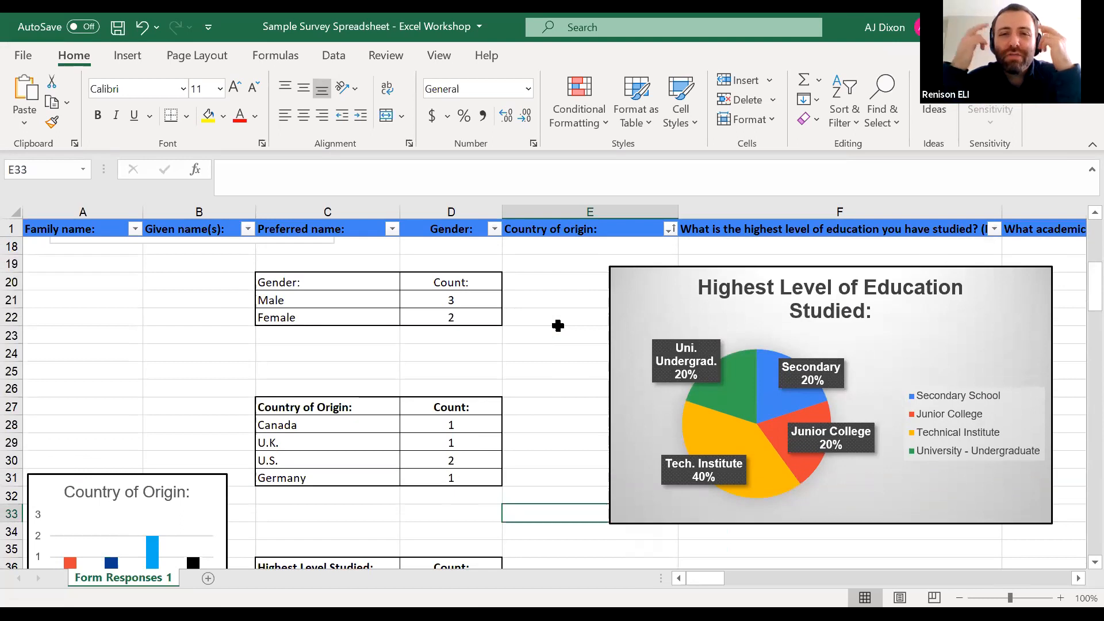